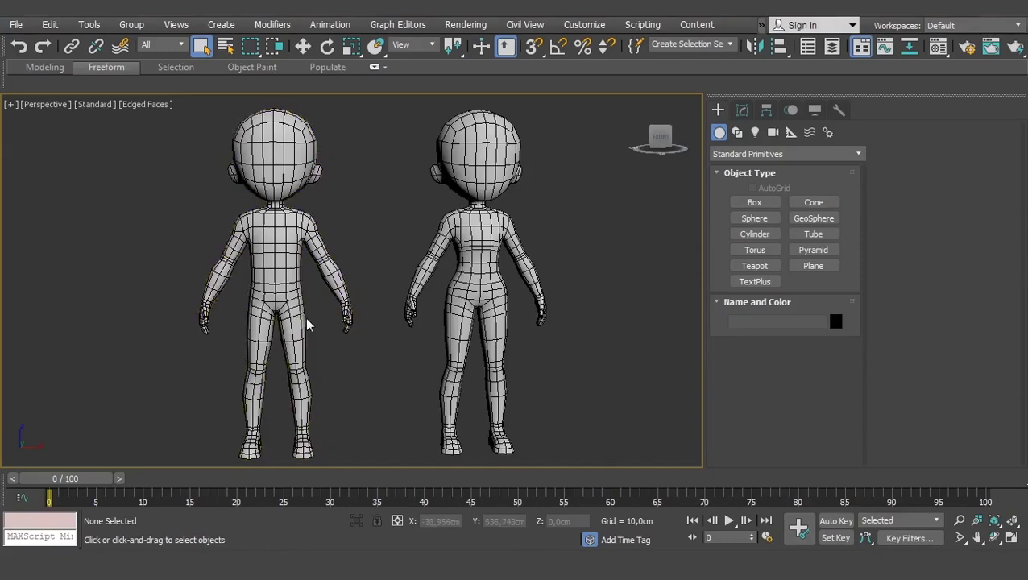
Hide basemesh_female with Hide Selection from the quad menu.
{"action": "middle_click_drag", "start_coordinate": [358, 356], "coordinate": [367, 344]}
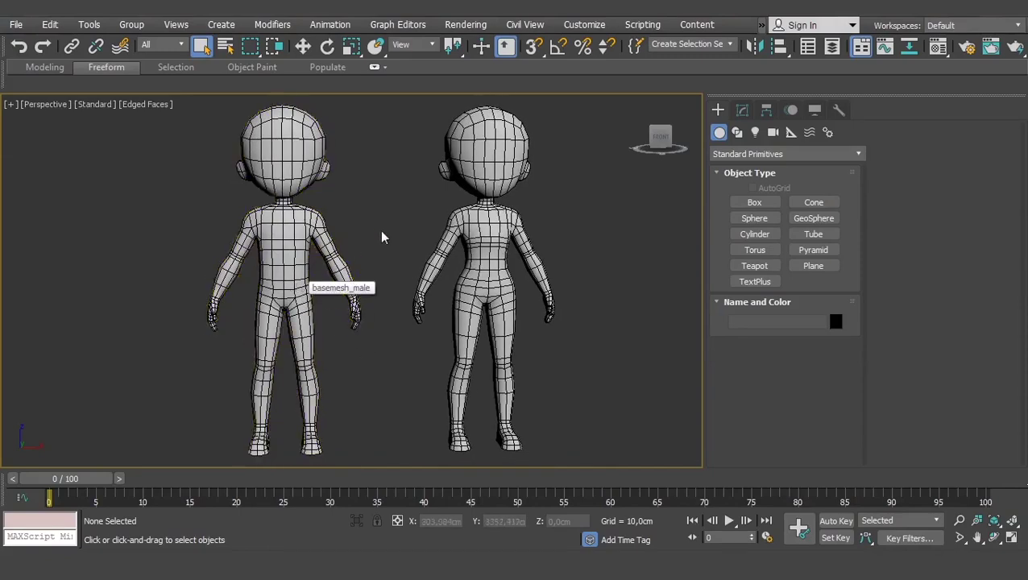
{"action": "left_click", "coordinate": [277, 245]}
{"action": "left_click", "coordinate": [490, 241]}
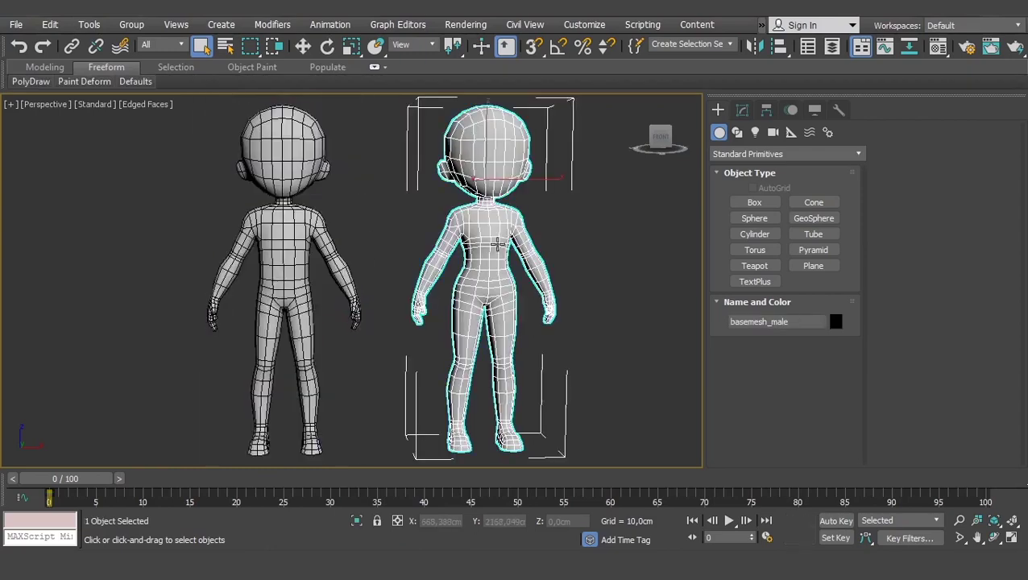
{"action": "left_click", "coordinate": [286, 253]}
{"action": "left_click", "coordinate": [490, 241]}
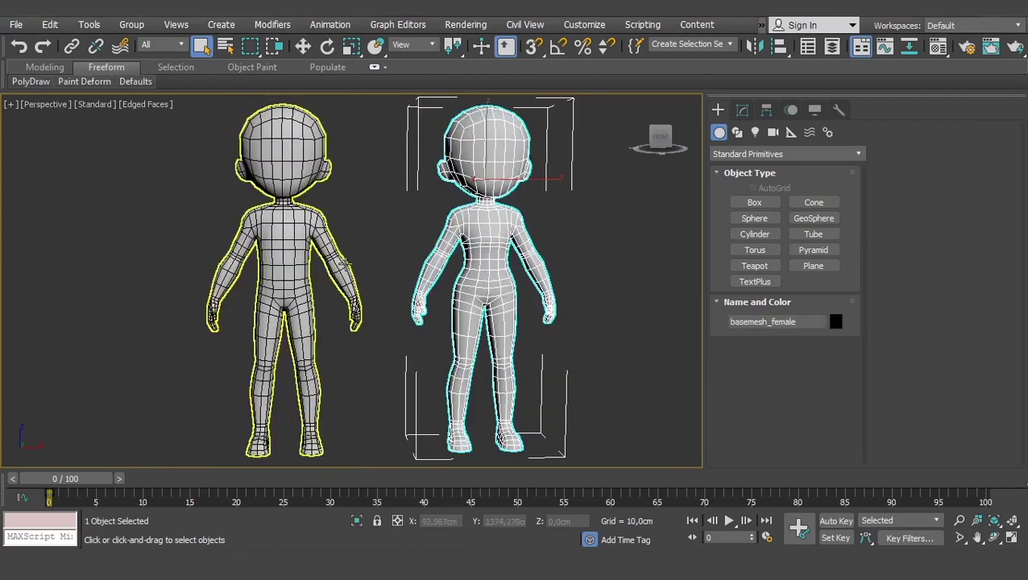
{"action": "left_click", "coordinate": [301, 254]}
{"action": "left_click", "coordinate": [475, 257]}
{"action": "right_click", "coordinate": [484, 253]}
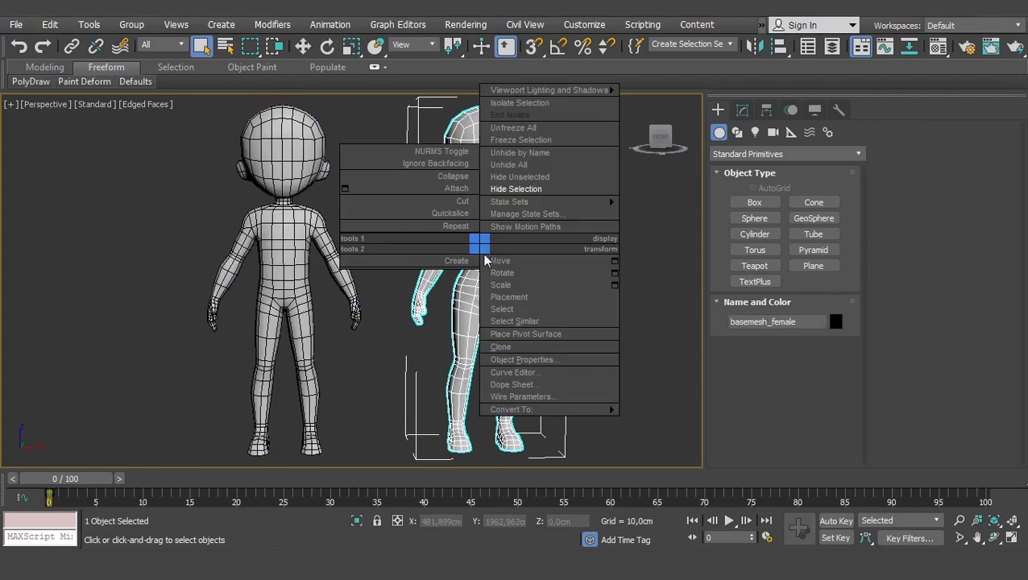
{"action": "left_click", "coordinate": [555, 188]}
Centre the view on the male character and select basemesh_male.
{"action": "middle_click_drag", "start_coordinate": [278, 290], "coordinate": [373, 291]}
{"action": "left_click", "coordinate": [397, 264]}
{"action": "left_click", "coordinate": [443, 279]}
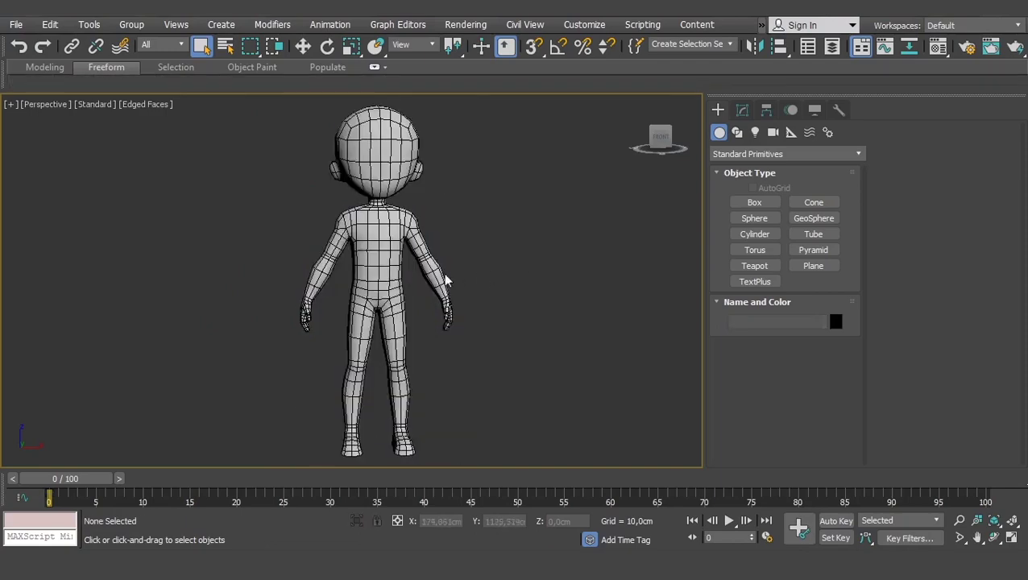
{"action": "middle_click_drag", "start_coordinate": [443, 279], "coordinate": [443, 268]}
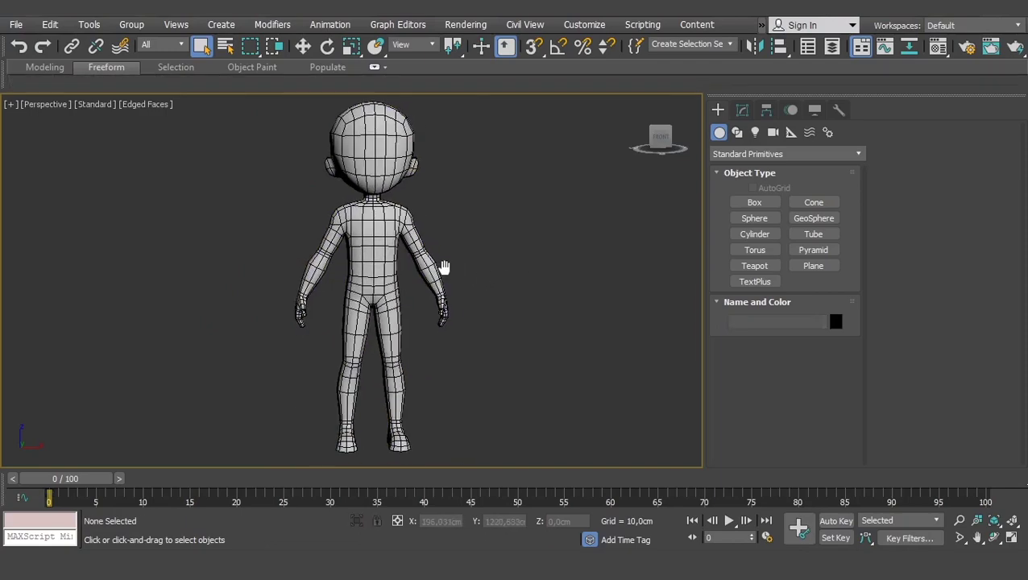
{"action": "left_click", "coordinate": [364, 256]}
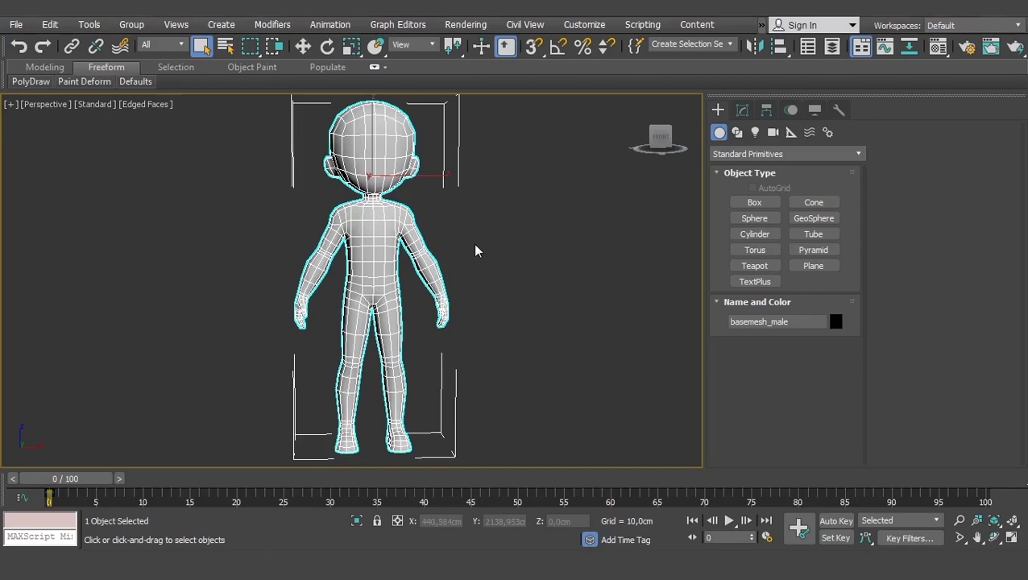
Assign basemesh_male a new material with a checker Bitmap in Diffuse, shown shaded in the viewport.
{"action": "key", "text": "m"}
{"action": "left_click", "coordinate": [46, 218]}
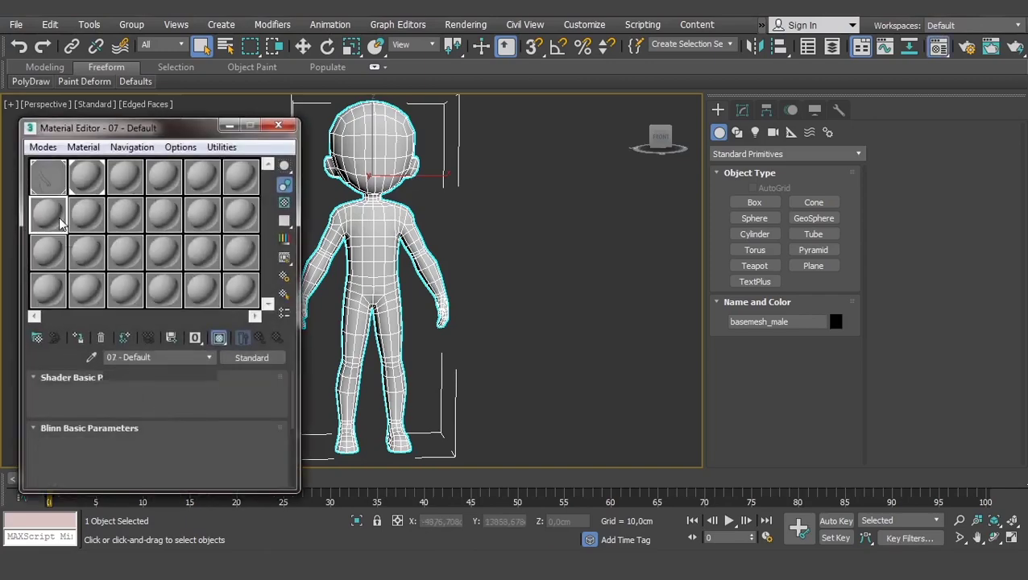
{"action": "left_click", "coordinate": [141, 472]}
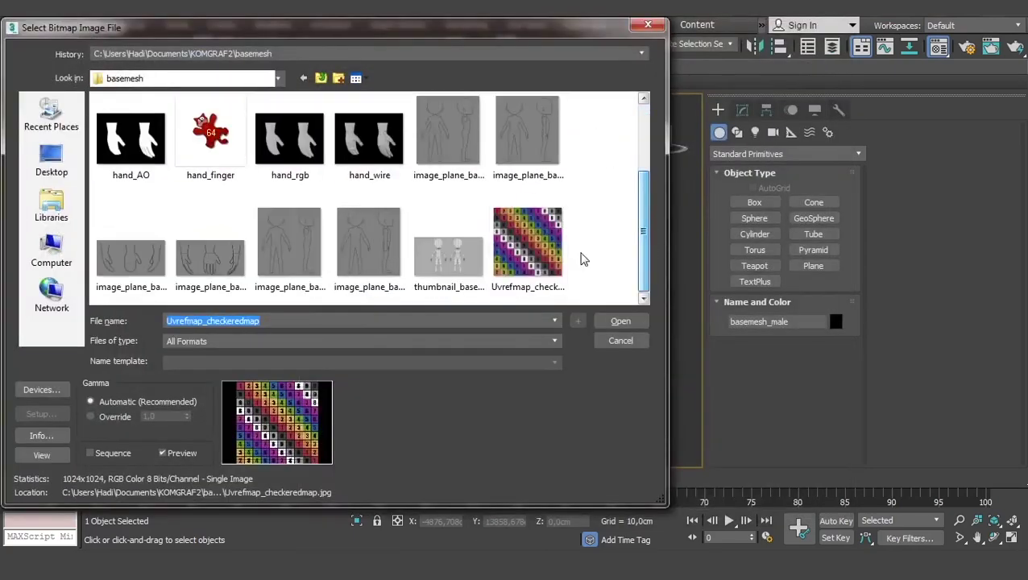
{"action": "left_click", "coordinate": [614, 320]}
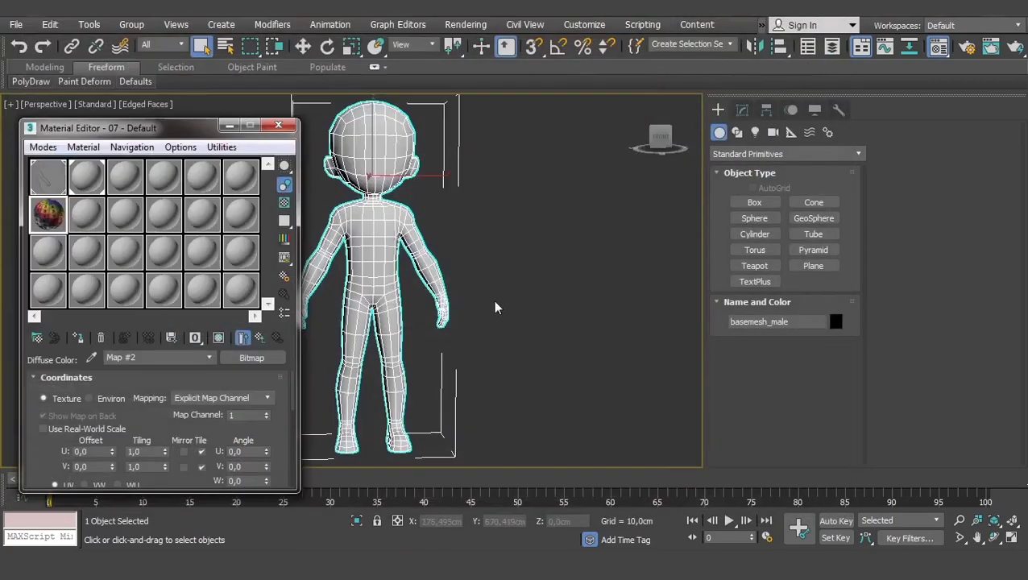
{"action": "left_click", "coordinate": [242, 337]}
{"action": "left_click", "coordinate": [218, 338]}
{"action": "left_click", "coordinate": [442, 203]}
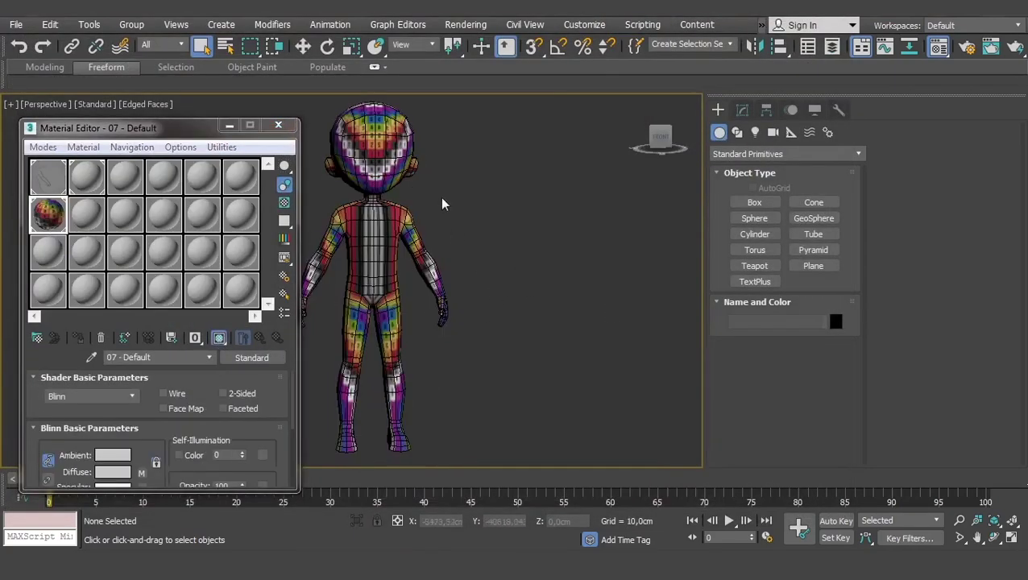
Inspect the checker on the face and legs, then close the Material Editor.
{"action": "left_click", "coordinate": [398, 222]}
{"action": "scroll", "coordinate": [483, 191], "scroll_direction": "up", "scroll_amount": 3}
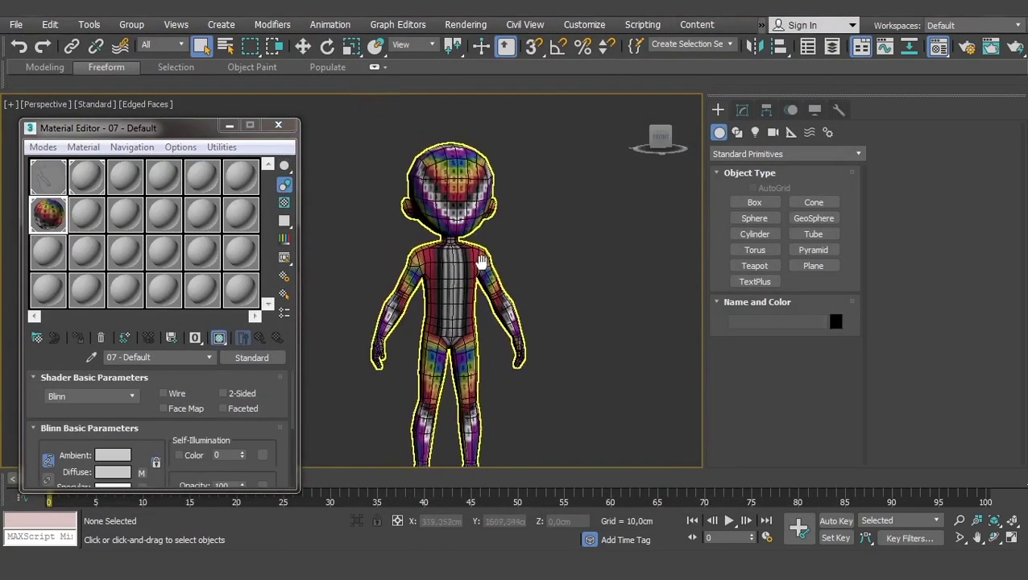
{"action": "scroll", "coordinate": [483, 191], "scroll_direction": "up", "scroll_amount": 3}
{"action": "scroll", "coordinate": [483, 193], "scroll_direction": "up", "scroll_amount": 2}
{"action": "mouse_move", "coordinate": [483, 193]}
{"action": "middle_mouse_down", "text": "alt"}
{"action": "mouse_move", "coordinate": [443, 223]}
{"action": "mouse_move", "coordinate": [470, 205]}
{"action": "mouse_move", "coordinate": [442, 273]}
{"action": "middle_mouse_up", "text": "alt"}
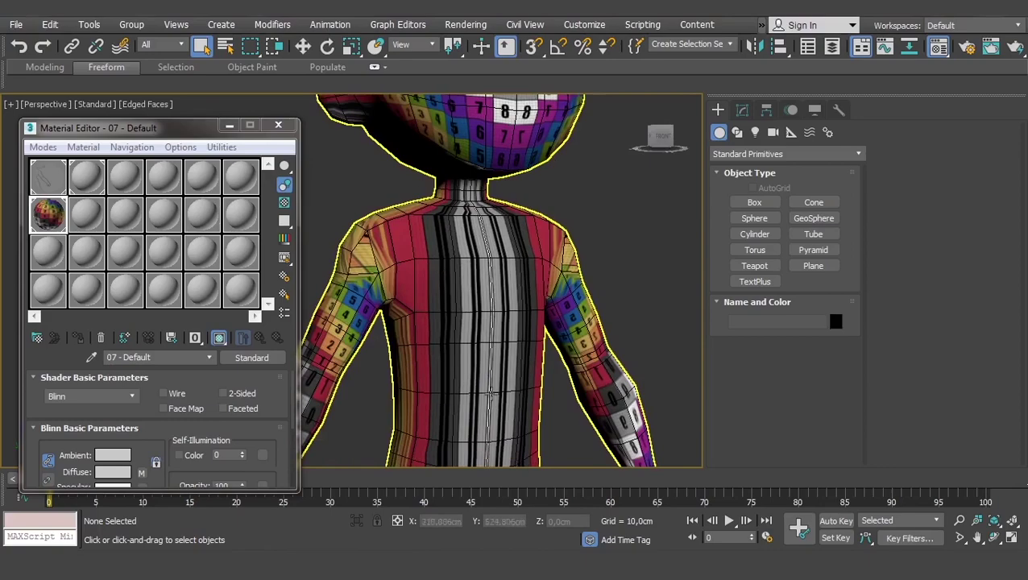
{"action": "mouse_move", "coordinate": [491, 394]}
{"action": "middle_mouse_down"}
{"action": "mouse_move", "coordinate": [425, 337]}
{"action": "mouse_move", "coordinate": [432, 268]}
{"action": "middle_mouse_up"}
{"action": "scroll", "coordinate": [432, 268], "scroll_direction": "down", "scroll_amount": 3}
{"action": "scroll", "coordinate": [467, 297], "scroll_direction": "up", "scroll_amount": 2}
{"action": "scroll", "coordinate": [489, 326], "scroll_direction": "up", "scroll_amount": 1}
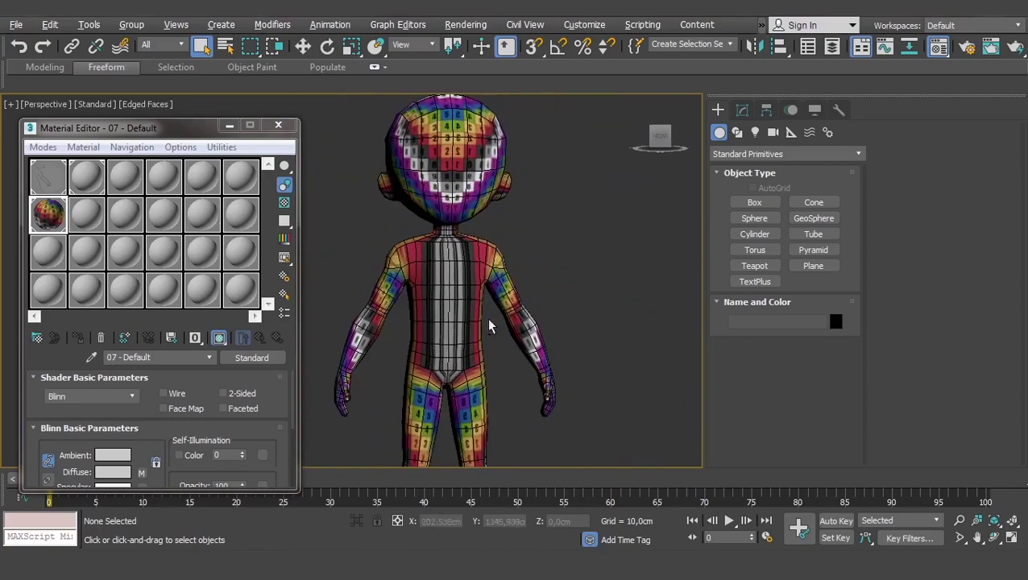
{"action": "left_click", "coordinate": [278, 124]}
{"action": "scroll", "coordinate": [468, 256], "scroll_direction": "down", "scroll_amount": 3}
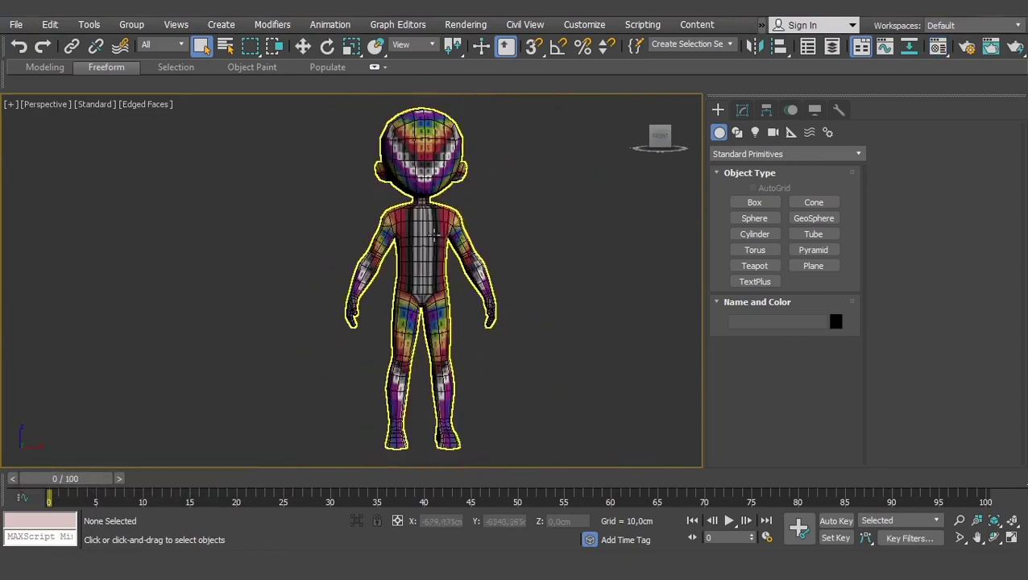
Add an Unwrap UVW modifier to basemesh_male from the Modify panel's Modifier List.
{"action": "left_click", "coordinate": [435, 246]}
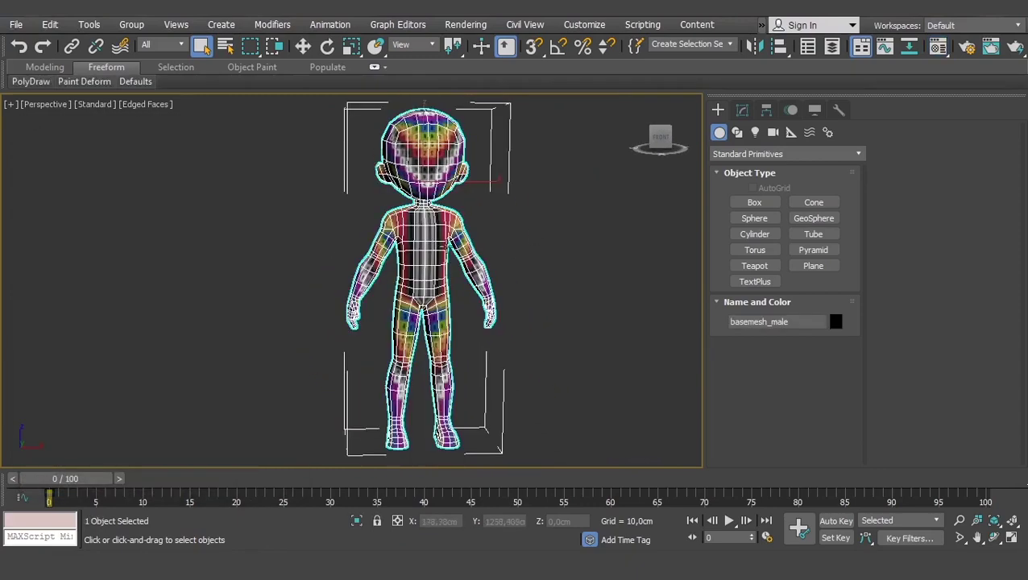
{"action": "left_click", "coordinate": [742, 109]}
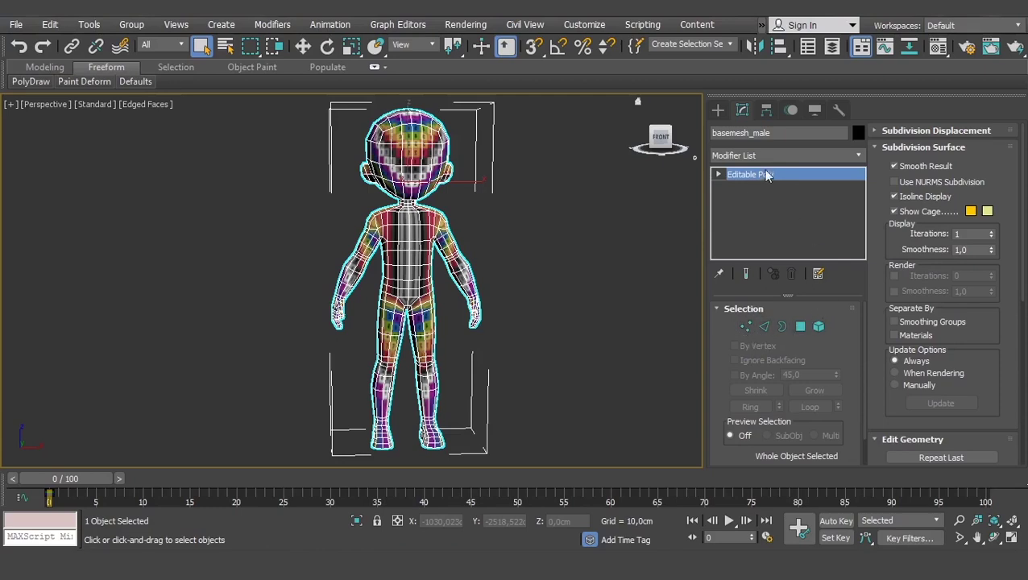
{"action": "left_click", "coordinate": [804, 154]}
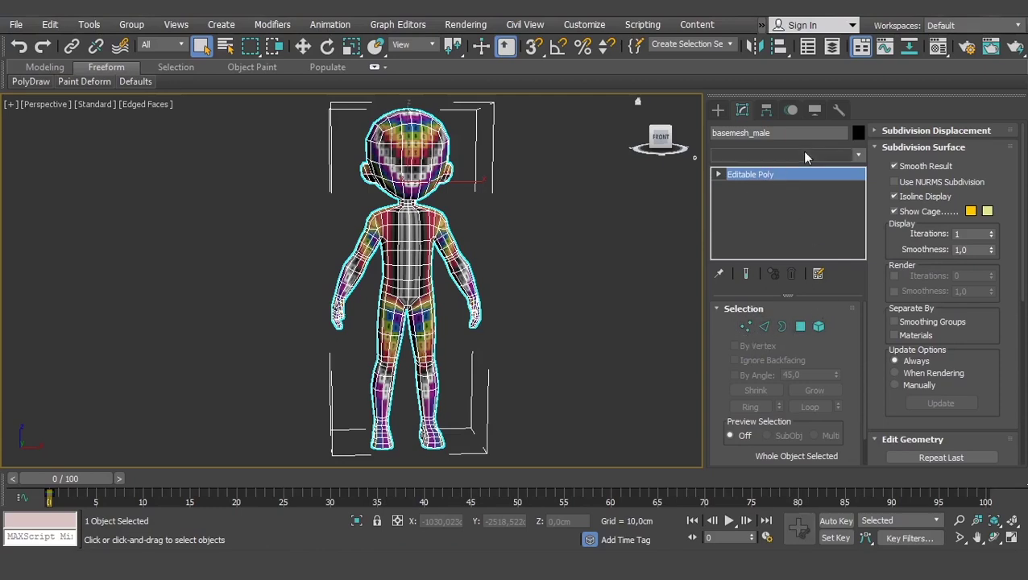
{"action": "type", "text": "u"}
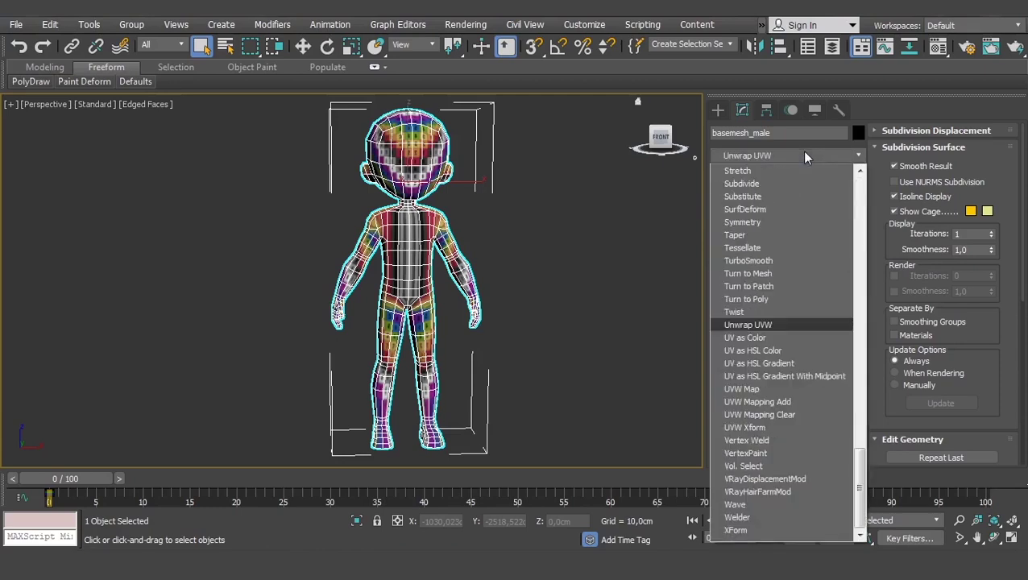
{"action": "key", "text": "Return"}
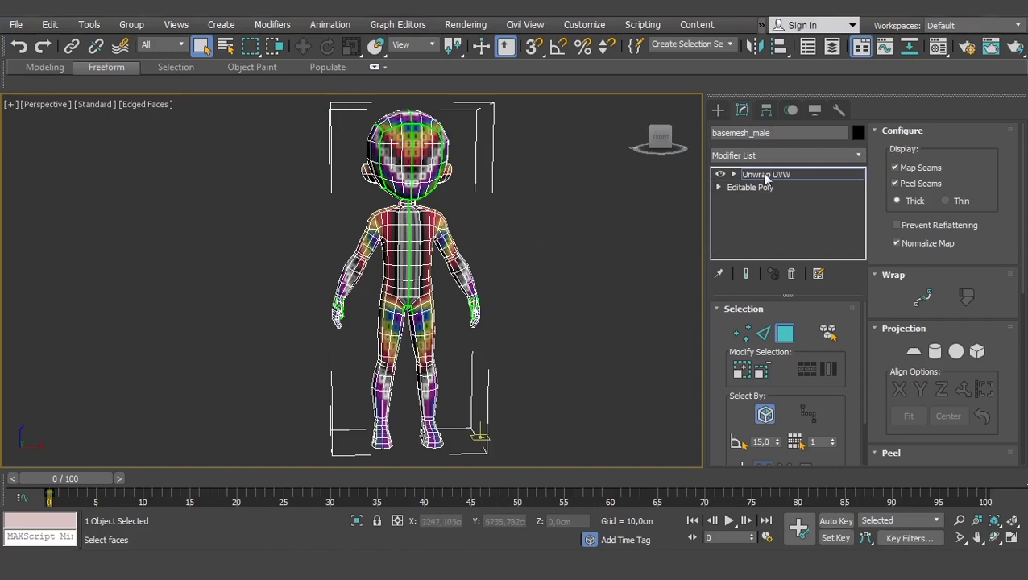
Scroll the modifier panel down to the Edit UVs rollout.
{"action": "scroll", "coordinate": [882, 352], "scroll_direction": "down", "scroll_amount": 1}
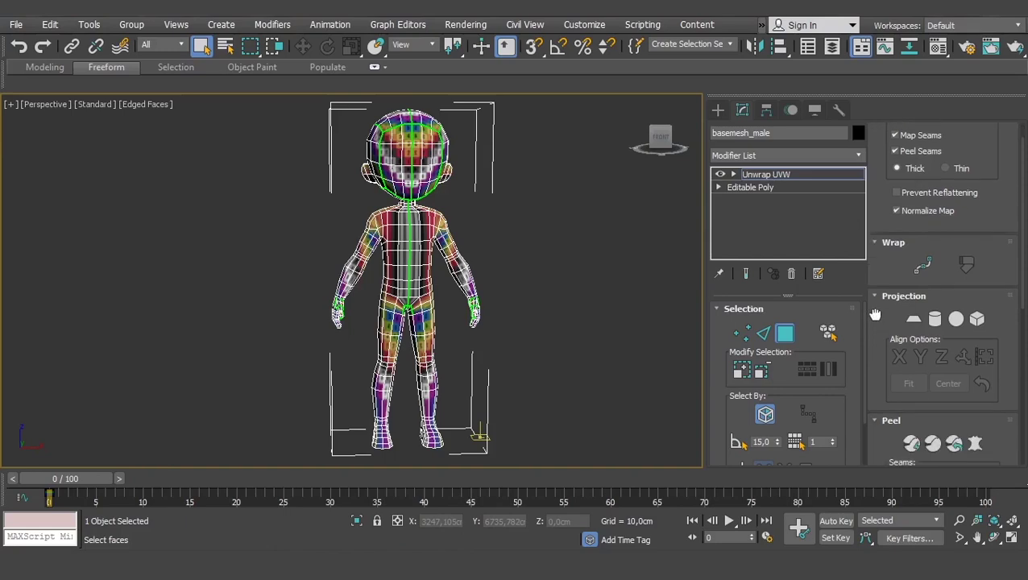
{"action": "scroll", "coordinate": [883, 330], "scroll_direction": "down", "scroll_amount": 2}
{"action": "scroll", "coordinate": [885, 298], "scroll_direction": "down", "scroll_amount": 3}
{"action": "scroll", "coordinate": [888, 266], "scroll_direction": "down", "scroll_amount": 4}
{"action": "scroll", "coordinate": [888, 256], "scroll_direction": "down", "scroll_amount": 2}
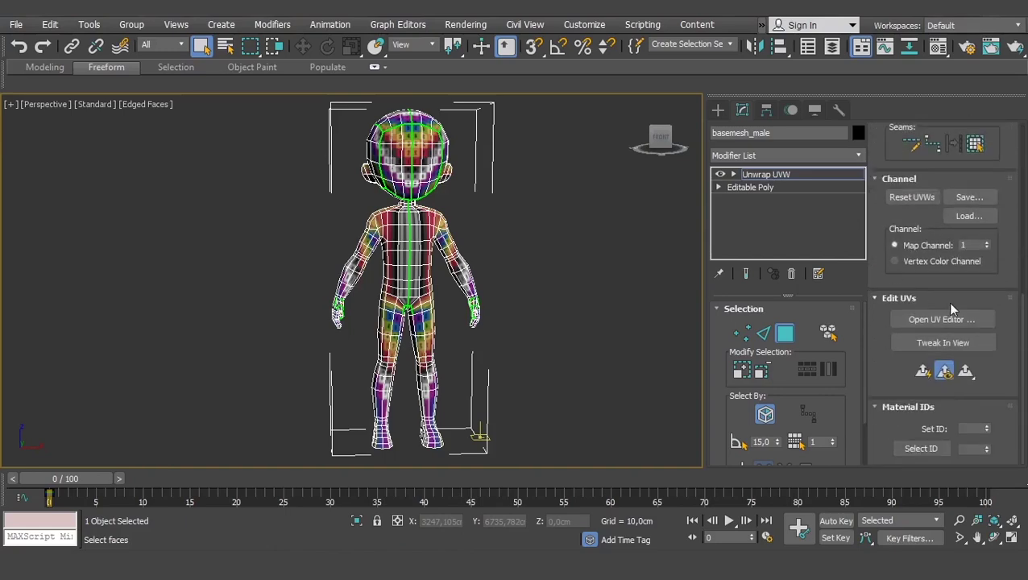
Open the Edit UVWs editor and resize and reposition its window beside the character.
{"action": "left_click", "coordinate": [957, 321]}
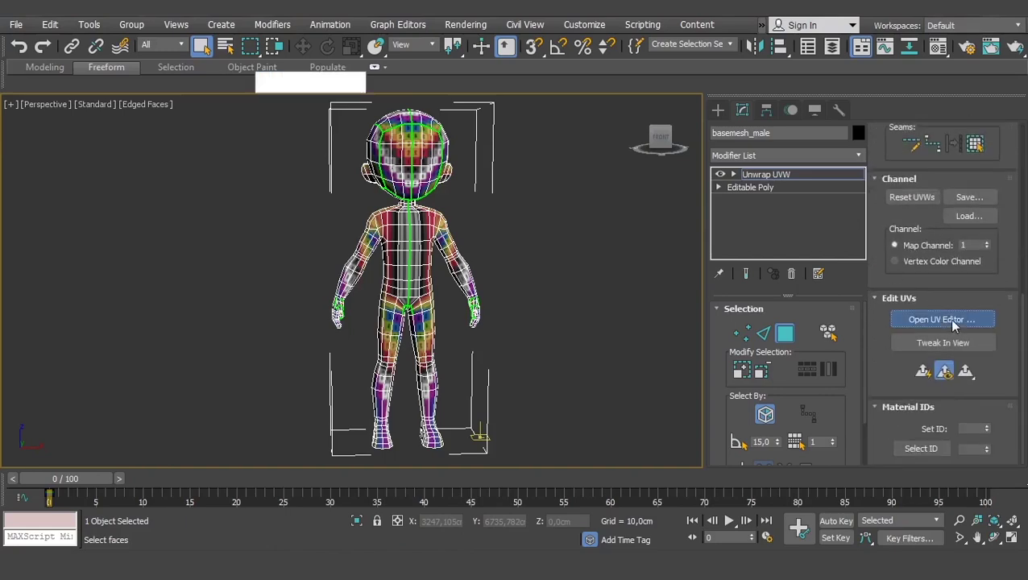
{"action": "scroll", "coordinate": [269, 281], "scroll_direction": "down", "scroll_amount": 5}
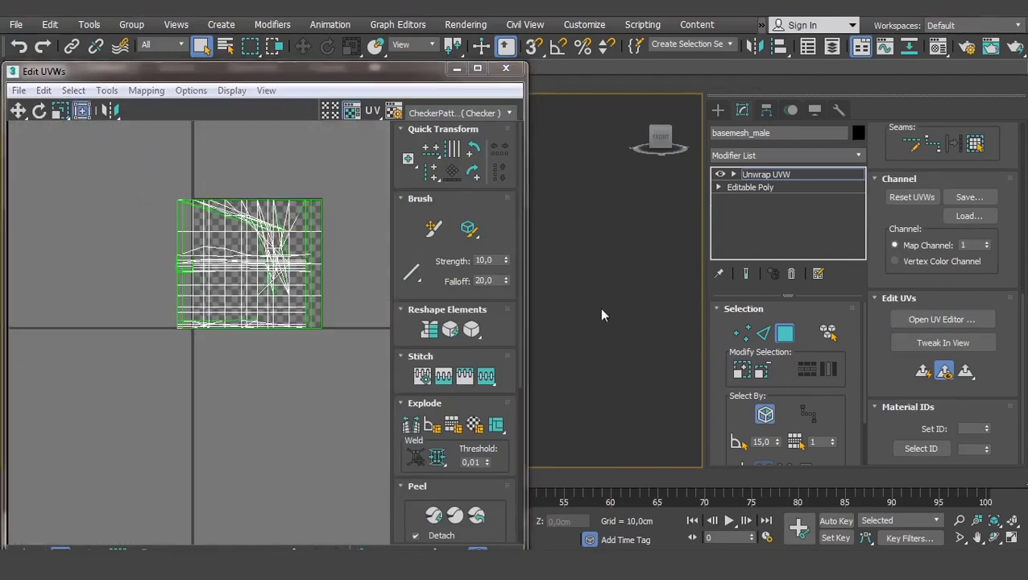
{"action": "middle_click_drag", "start_coordinate": [674, 322], "coordinate": [665, 319], "text": "alt"}
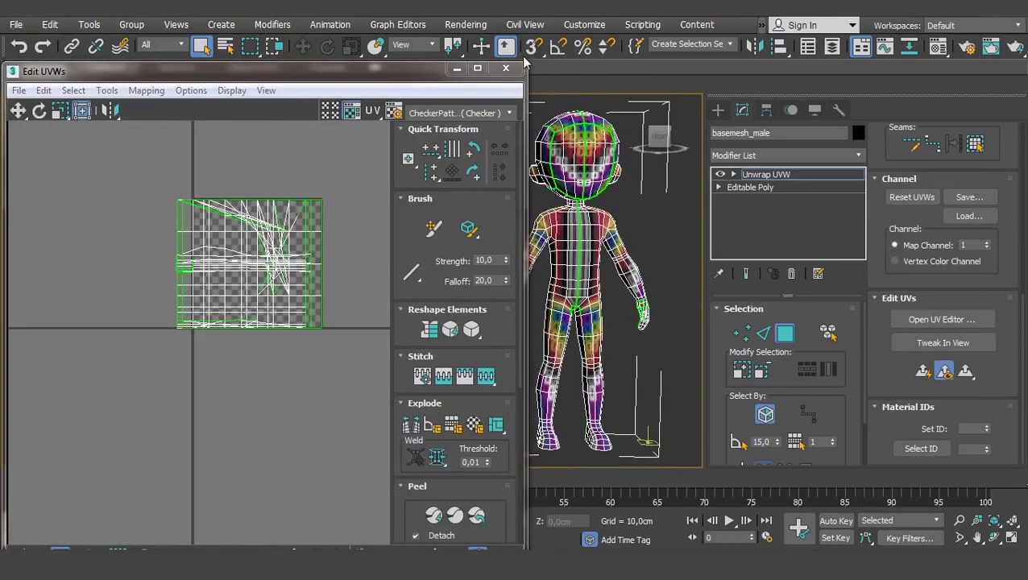
{"action": "left_click_drag", "start_coordinate": [527, 64], "coordinate": [390, 180]}
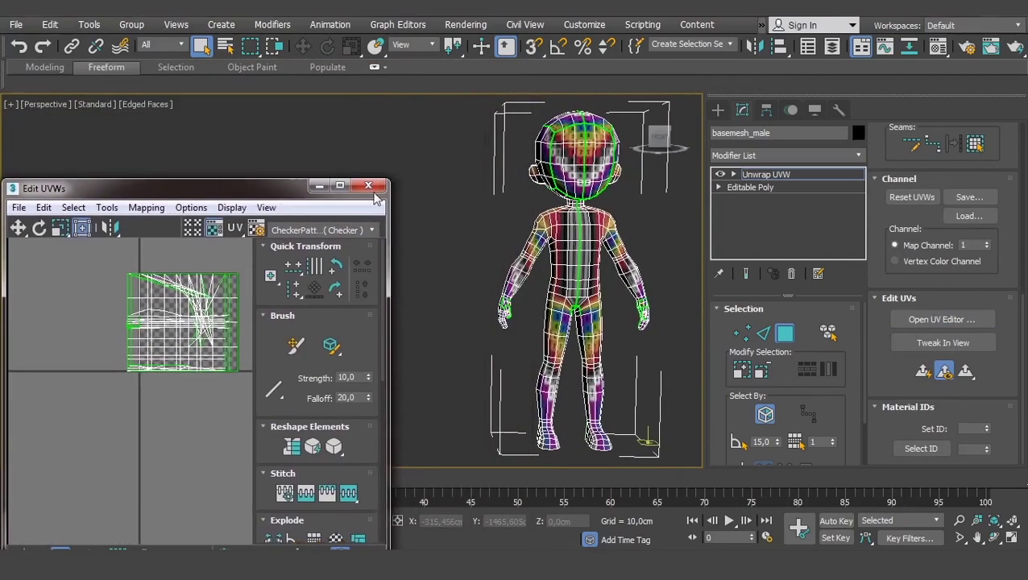
{"action": "mouse_move", "coordinate": [211, 184]}
{"action": "left_mouse_down"}
{"action": "mouse_move", "coordinate": [230, 217]}
{"action": "mouse_move", "coordinate": [257, 83]}
{"action": "mouse_move", "coordinate": [244, 99]}
{"action": "left_mouse_up"}
{"action": "scroll", "coordinate": [555, 235], "scroll_direction": "up", "scroll_amount": 3}
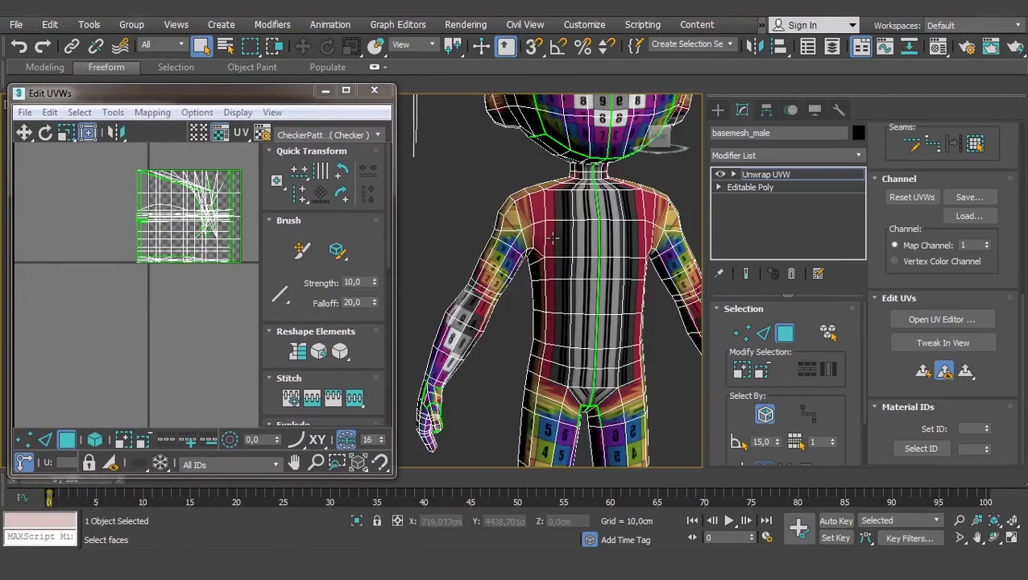
{"action": "scroll", "coordinate": [554, 235], "scroll_direction": "up", "scroll_amount": 2}
Frame the whole character and UVs, and switch Unwrap UVW to Polygon sub-object level.
{"action": "middle_click_drag", "start_coordinate": [578, 254], "coordinate": [559, 196]}
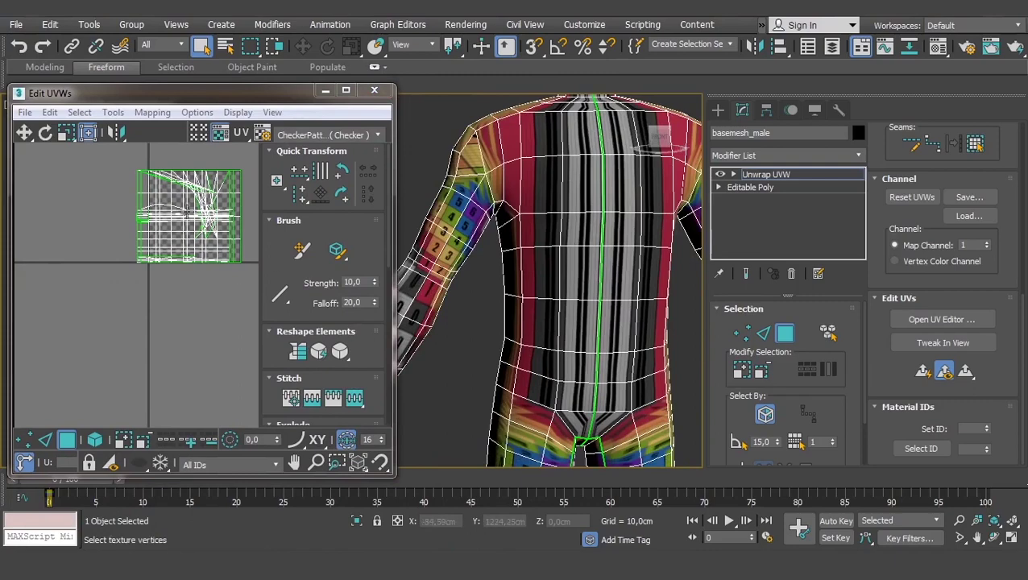
{"action": "middle_click_drag", "start_coordinate": [233, 204], "coordinate": [196, 240]}
{"action": "scroll", "coordinate": [133, 250], "scroll_direction": "down", "scroll_amount": 2}
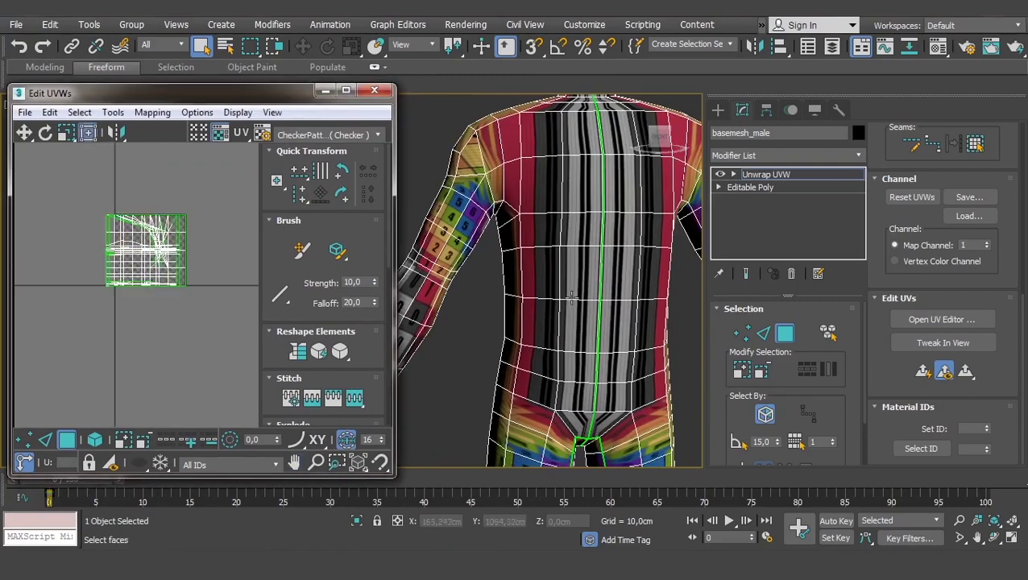
{"action": "scroll", "coordinate": [455, 257], "scroll_direction": "down", "scroll_amount": 2}
{"action": "scroll", "coordinate": [520, 311], "scroll_direction": "down", "scroll_amount": 2}
{"action": "scroll", "coordinate": [520, 310], "scroll_direction": "down", "scroll_amount": 2}
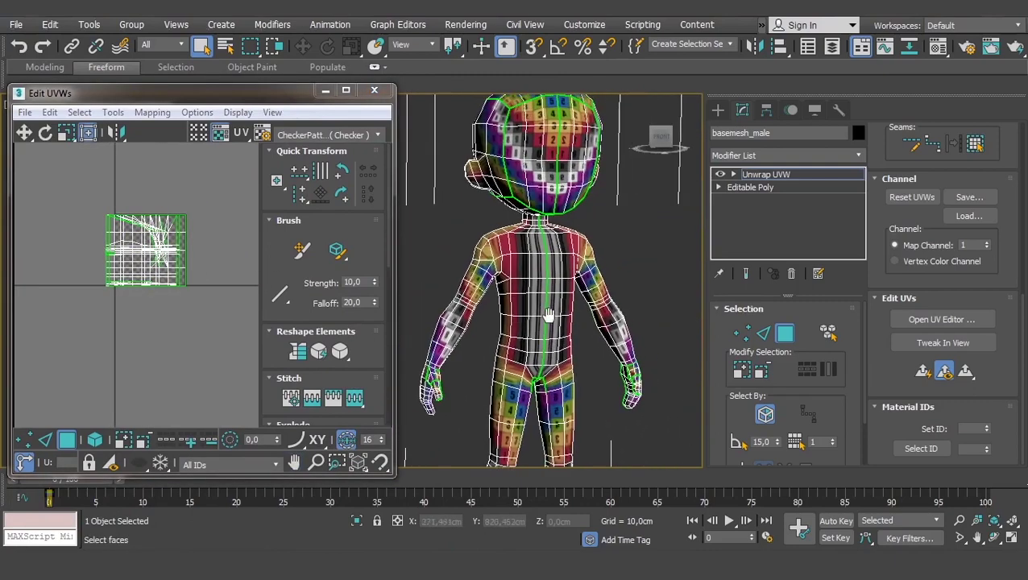
{"action": "left_click", "coordinate": [733, 173]}
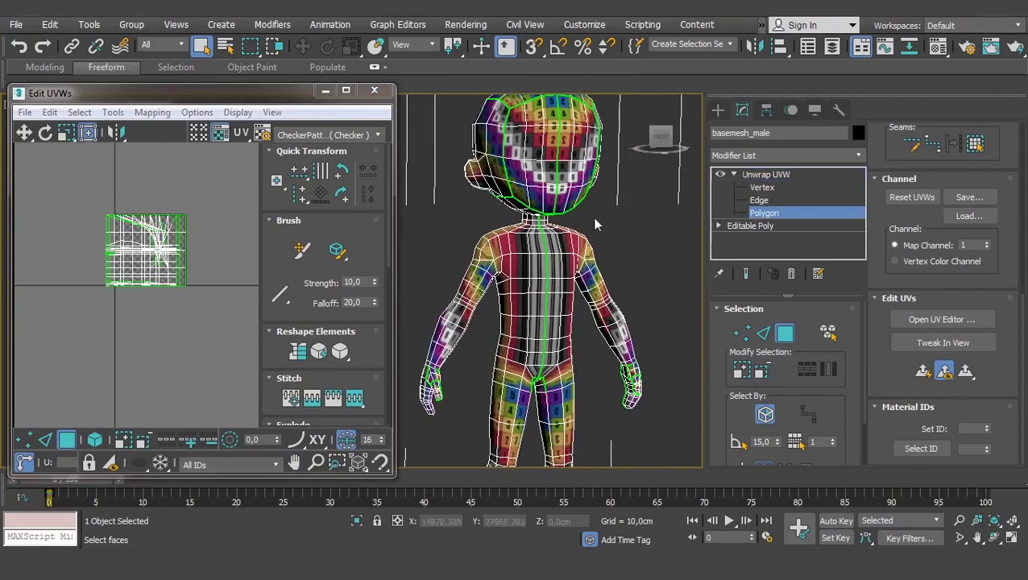
{"action": "scroll", "coordinate": [593, 219], "scroll_direction": "down", "scroll_amount": 3}
{"action": "scroll", "coordinate": [612, 238], "scroll_direction": "down", "scroll_amount": 1}
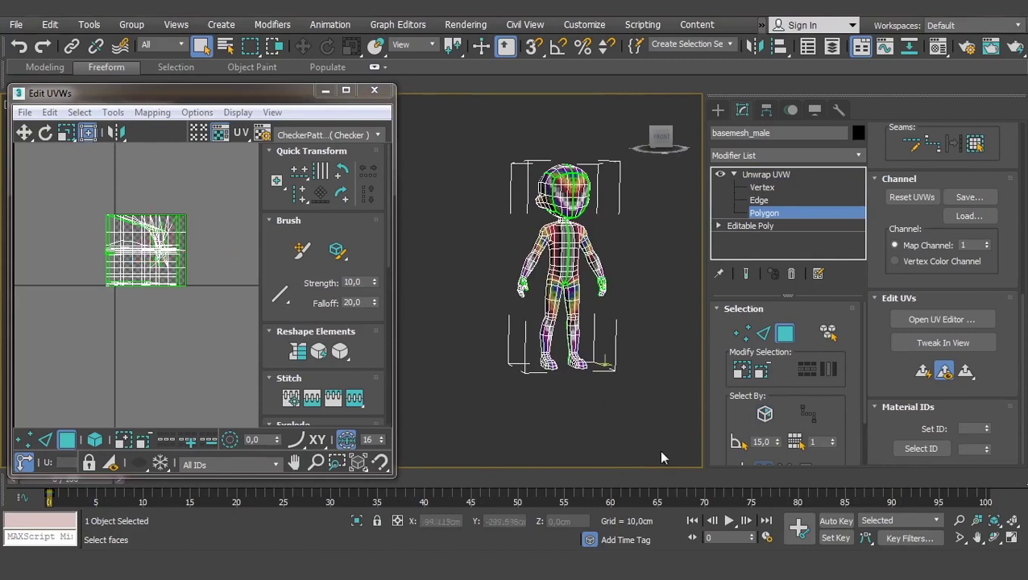
Select all polygons and apply a Planar projection aligned to Y.
{"action": "left_click_drag", "start_coordinate": [600, 374], "coordinate": [658, 432]}
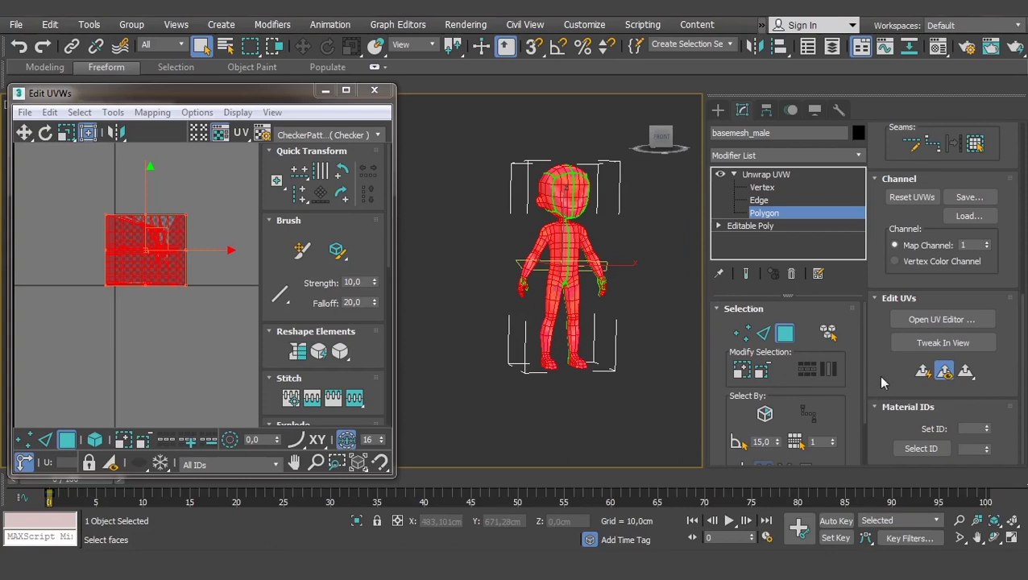
{"action": "scroll", "coordinate": [886, 338], "scroll_direction": "up", "scroll_amount": 3}
{"action": "scroll", "coordinate": [886, 338], "scroll_direction": "up", "scroll_amount": 3}
{"action": "scroll", "coordinate": [883, 339], "scroll_direction": "up", "scroll_amount": 3}
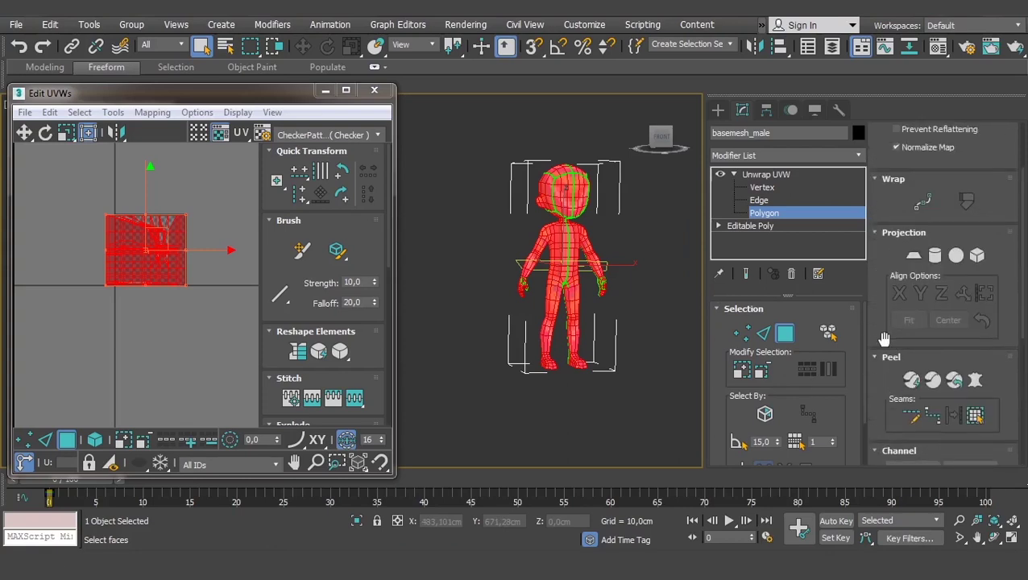
{"action": "scroll", "coordinate": [884, 338], "scroll_direction": "up", "scroll_amount": 1}
{"action": "left_click", "coordinate": [913, 281]}
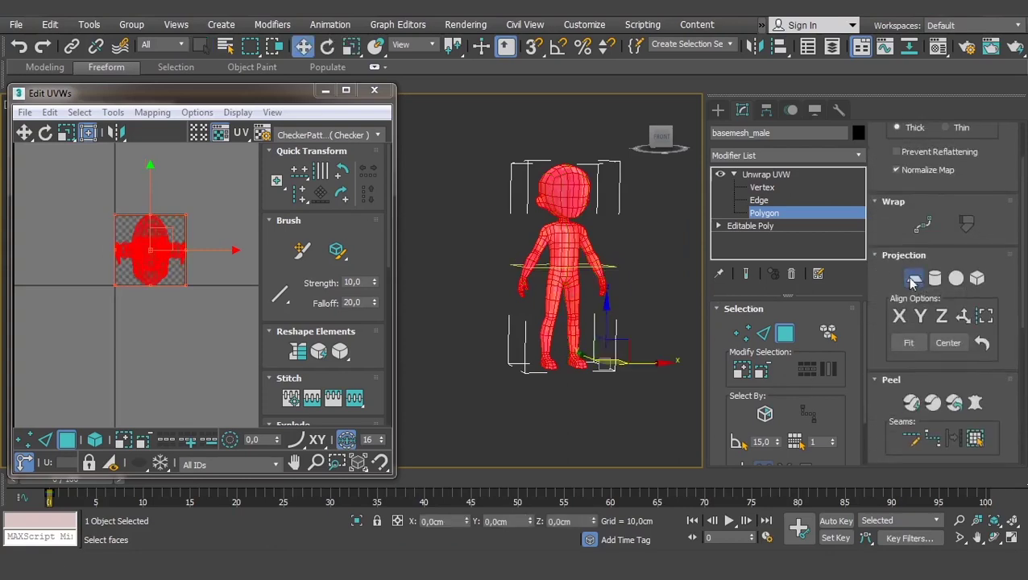
{"action": "left_click", "coordinate": [928, 317]}
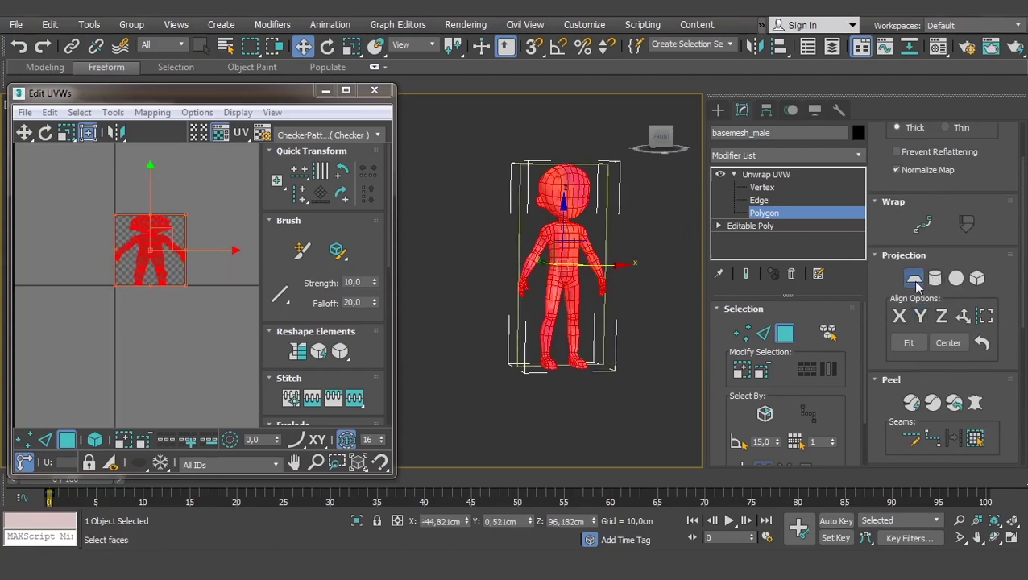
{"action": "left_click", "coordinate": [912, 278]}
Check the projection from the side, clear the selection and switch to Edge sub-object level.
{"action": "scroll", "coordinate": [176, 256], "scroll_direction": "up", "scroll_amount": 3}
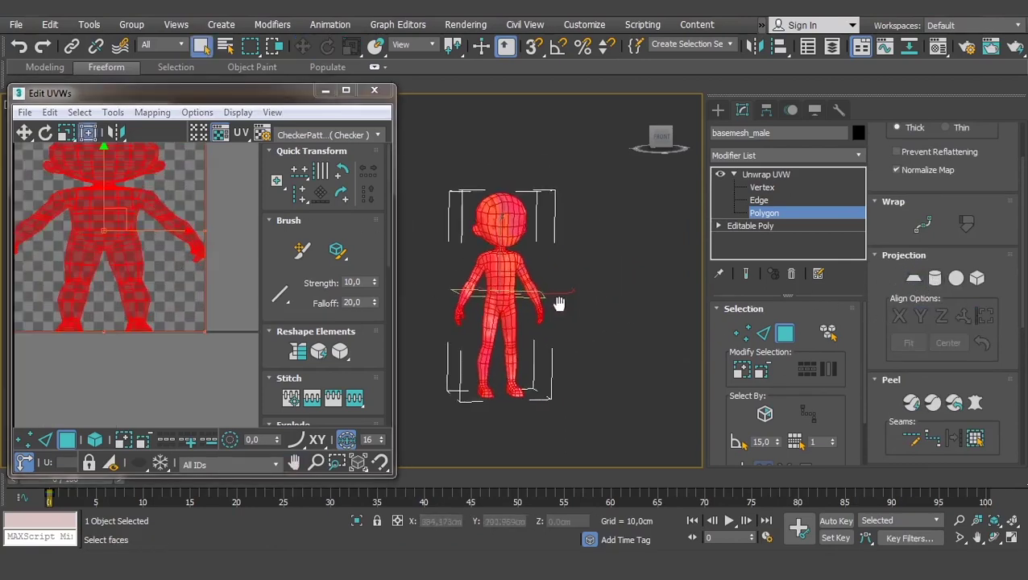
{"action": "scroll", "coordinate": [493, 268], "scroll_direction": "up", "scroll_amount": 5}
{"action": "scroll", "coordinate": [596, 306], "scroll_direction": "up", "scroll_amount": 2}
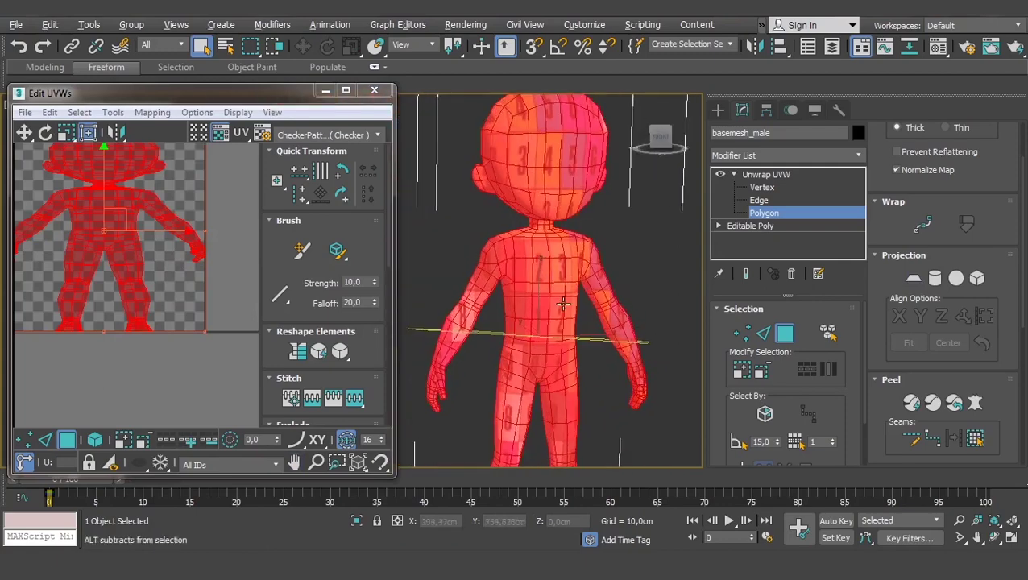
{"action": "scroll", "coordinate": [153, 256], "scroll_direction": "down", "scroll_amount": 2}
{"action": "scroll", "coordinate": [153, 256], "scroll_direction": "down", "scroll_amount": 1}
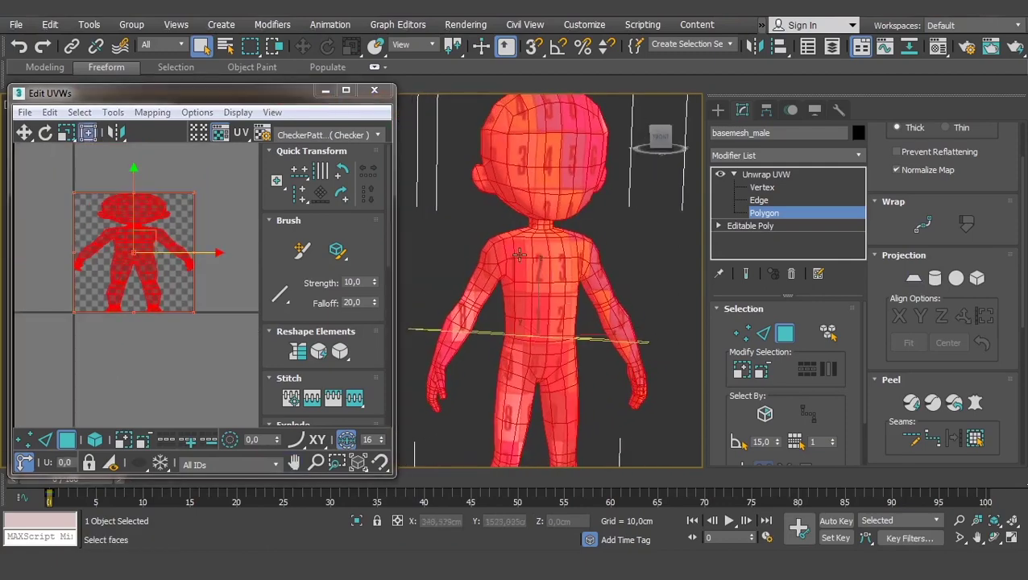
{"action": "mouse_move", "coordinate": [515, 258]}
{"action": "middle_mouse_down", "text": "alt"}
{"action": "mouse_move", "coordinate": [654, 256]}
{"action": "mouse_move", "coordinate": [363, 270]}
{"action": "mouse_move", "coordinate": [551, 286]}
{"action": "middle_mouse_up", "text": "alt"}
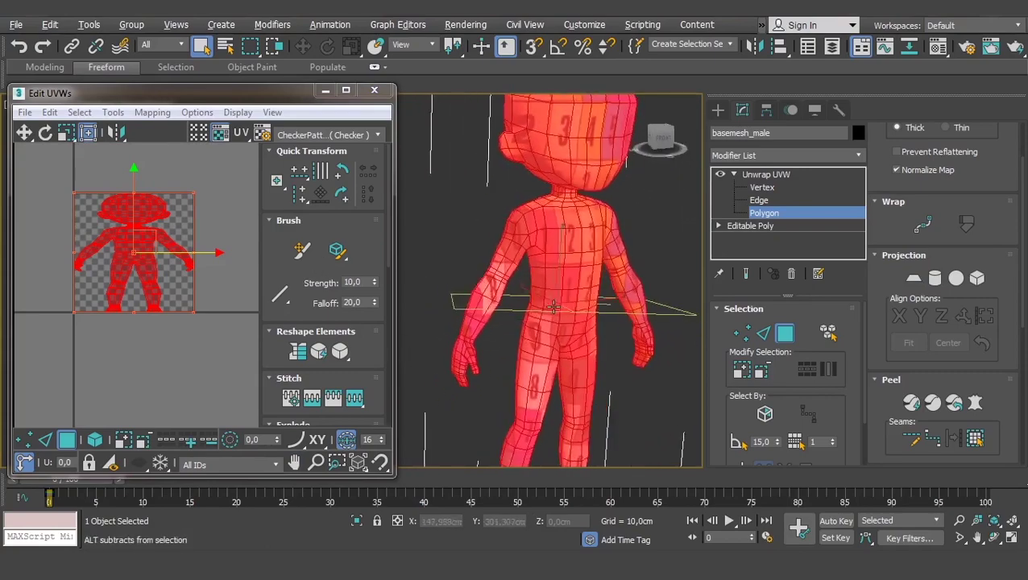
{"action": "scroll", "coordinate": [555, 286], "scroll_direction": "down", "scroll_amount": 3}
{"action": "left_click", "coordinate": [631, 295]}
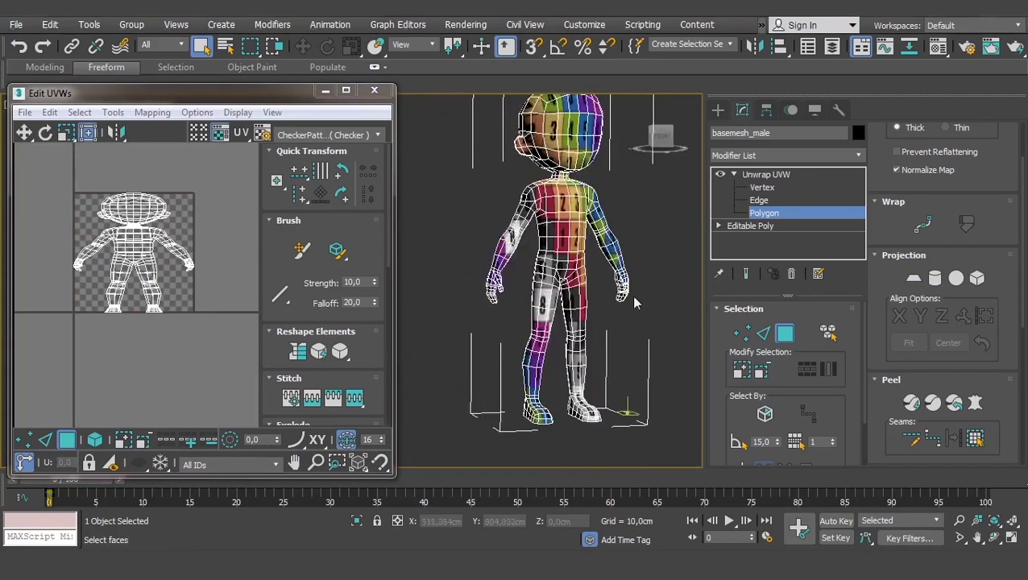
{"action": "middle_click_drag", "start_coordinate": [631, 295], "coordinate": [636, 266], "text": "alt"}
{"action": "left_click", "coordinate": [761, 201]}
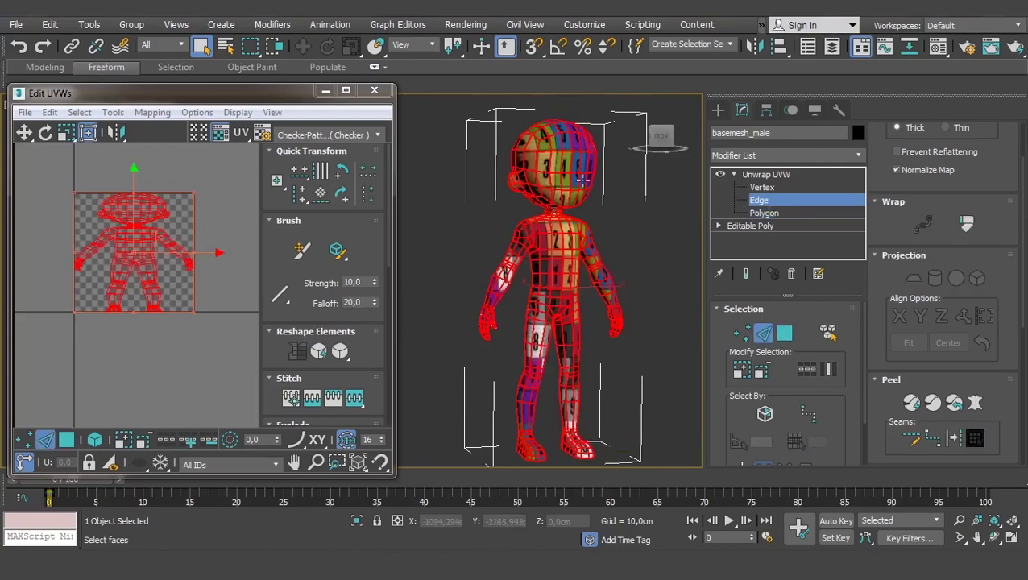
{"action": "left_click", "coordinate": [565, 240]}
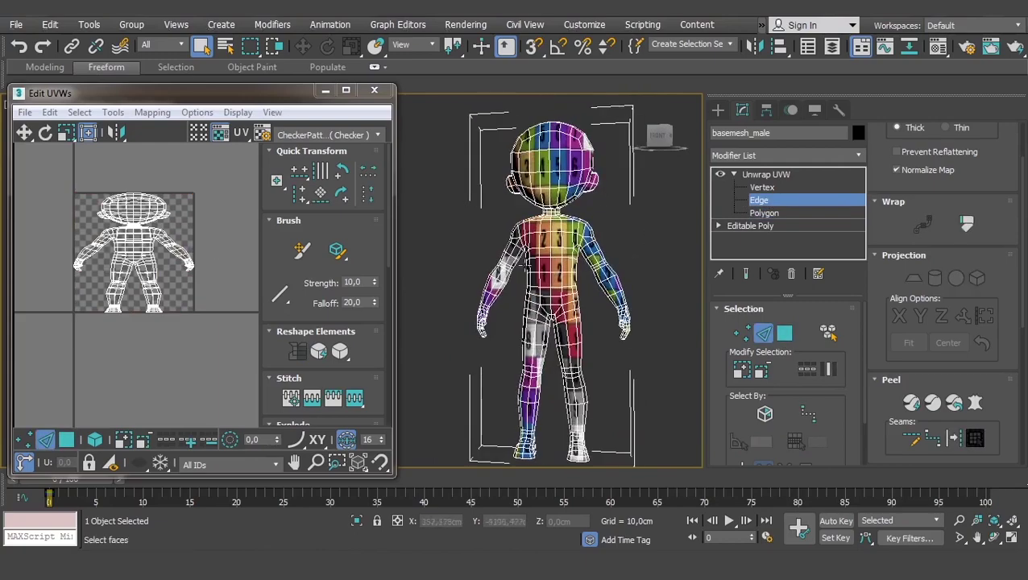
{"action": "scroll", "coordinate": [537, 247], "scroll_direction": "up", "scroll_amount": 3}
{"action": "middle_click_drag", "start_coordinate": [516, 325], "coordinate": [503, 248]}
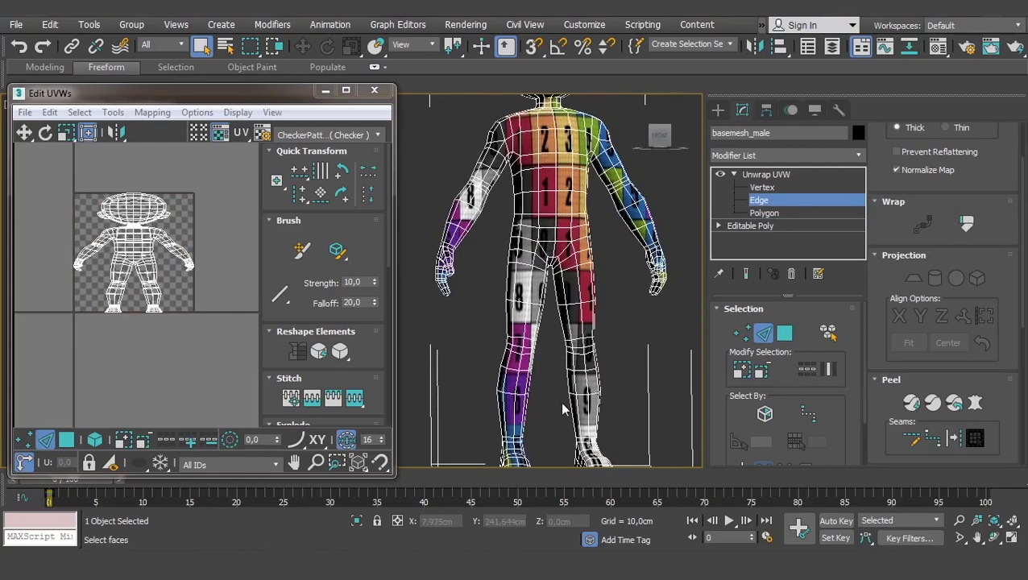
{"action": "scroll", "coordinate": [563, 410], "scroll_direction": "down", "scroll_amount": 4}
{"action": "middle_click_drag", "start_coordinate": [558, 300], "coordinate": [561, 339]}
{"action": "scroll", "coordinate": [539, 190], "scroll_direction": "up", "scroll_amount": 4}
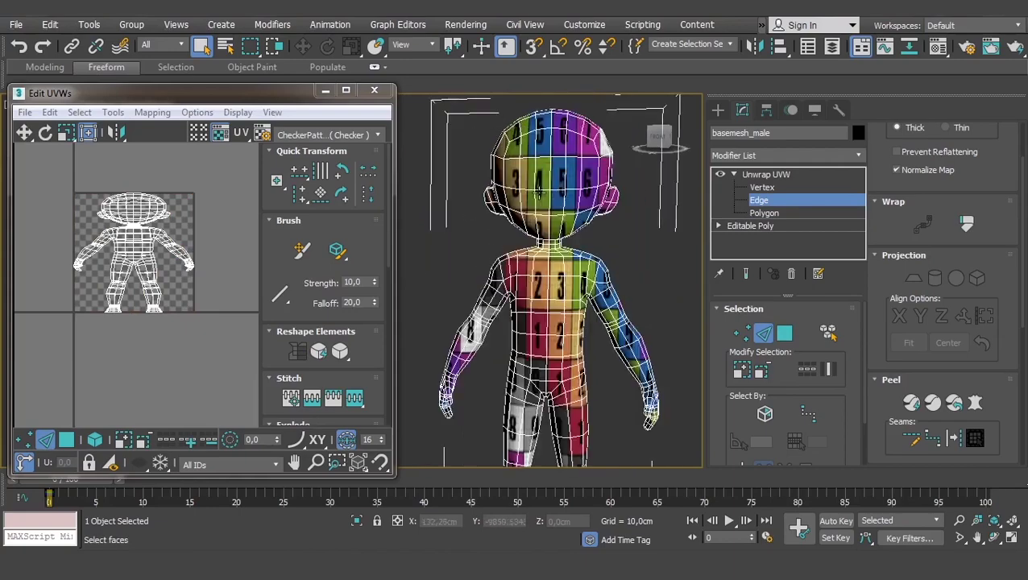
{"action": "mouse_move", "coordinate": [534, 191]}
{"action": "middle_mouse_down", "text": "alt"}
{"action": "mouse_move", "coordinate": [547, 173]}
{"action": "mouse_move", "coordinate": [556, 223]}
{"action": "mouse_move", "coordinate": [563, 222]}
{"action": "mouse_move", "coordinate": [559, 350]}
{"action": "middle_mouse_up", "text": "alt"}
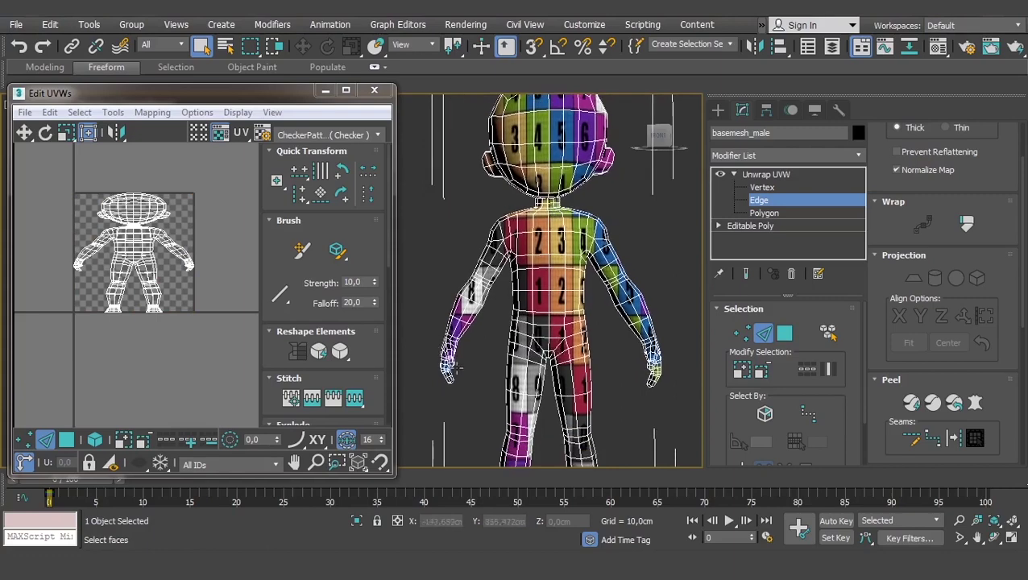
{"action": "middle_click_drag", "start_coordinate": [453, 368], "coordinate": [483, 228], "text": "alt"}
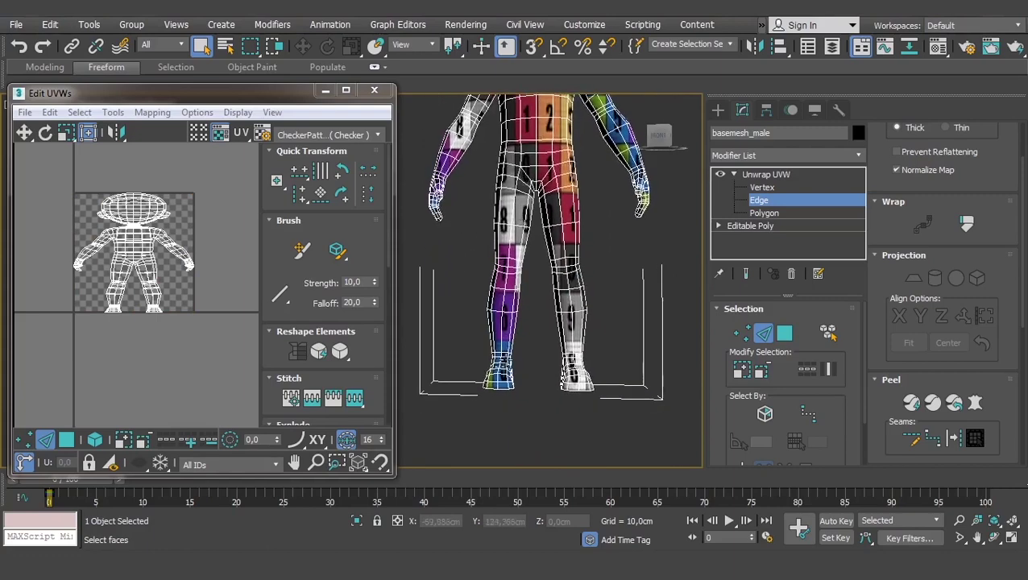
{"action": "key", "text": "z"}
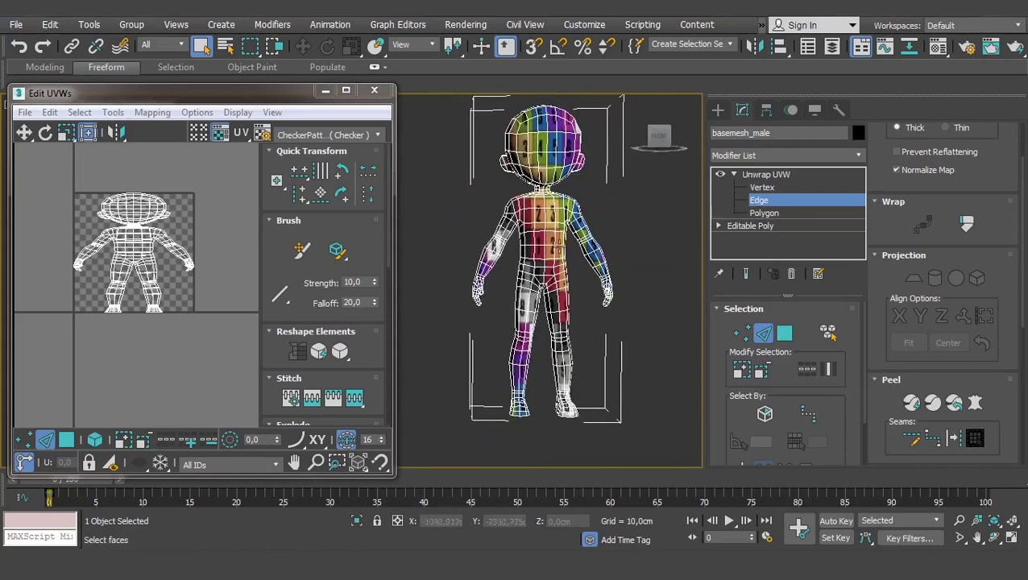
{"action": "scroll", "coordinate": [548, 334], "scroll_direction": "up", "scroll_amount": 2}
{"action": "scroll", "coordinate": [547, 335], "scroll_direction": "up", "scroll_amount": 2}
Select edges at the pelvis and start a target weld from the Edit UVWs menu.
{"action": "scroll", "coordinate": [548, 334], "scroll_direction": "up", "scroll_amount": 2}
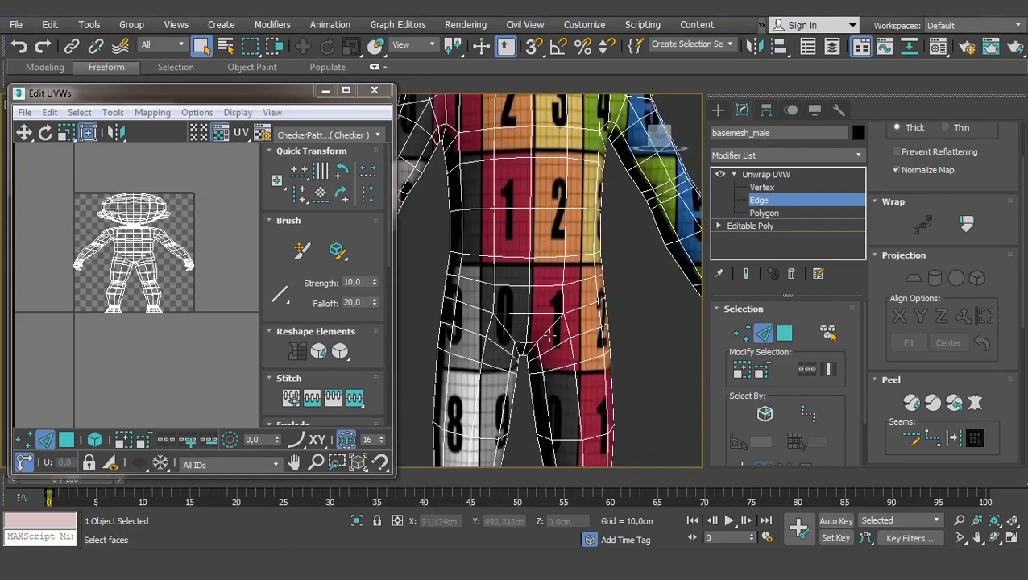
{"action": "left_click", "coordinate": [579, 308]}
{"action": "middle_click_drag", "start_coordinate": [639, 312], "coordinate": [562, 314], "text": "alt"}
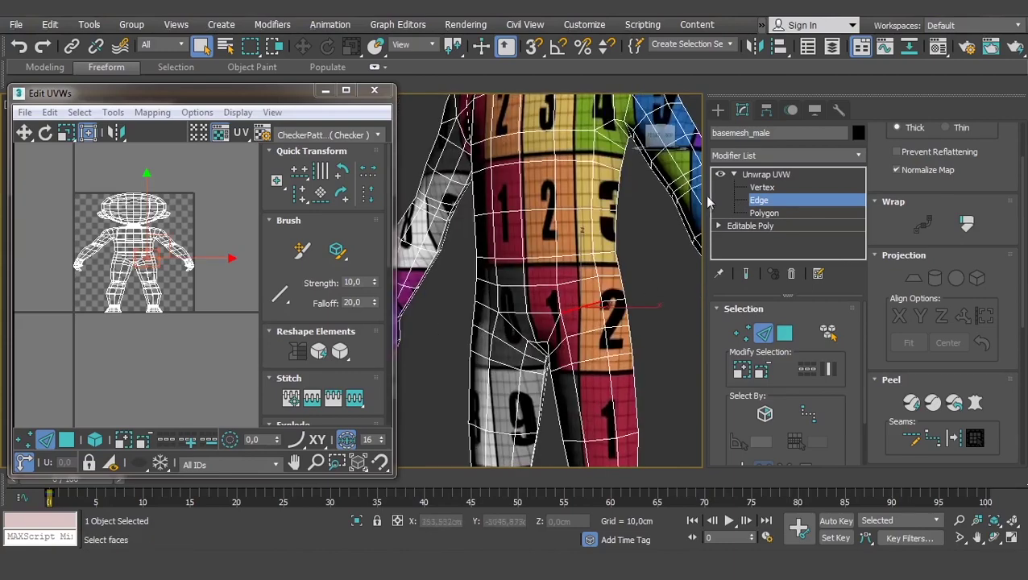
{"action": "middle_click_drag", "start_coordinate": [547, 417], "coordinate": [515, 403], "text": "alt"}
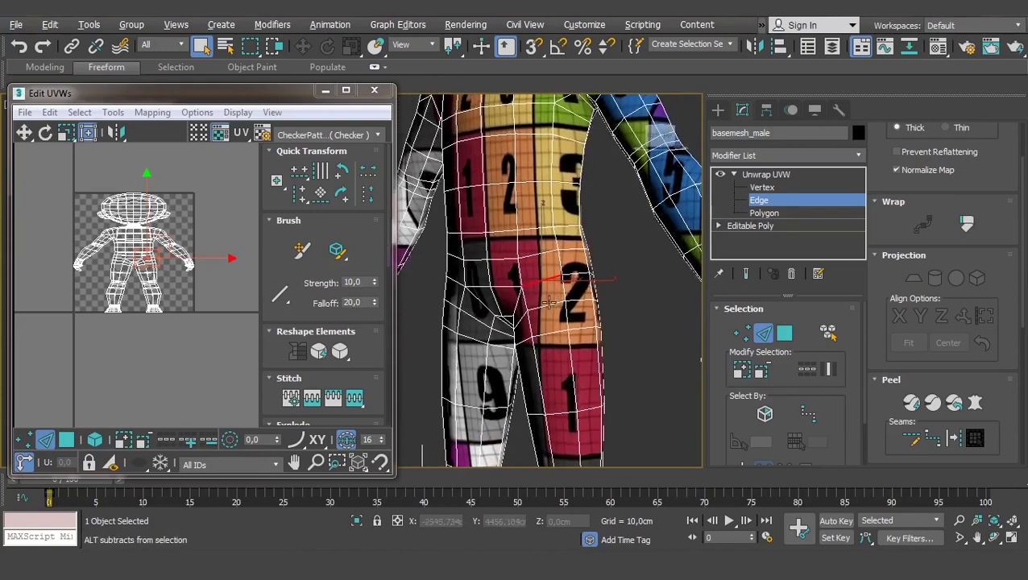
{"action": "scroll", "coordinate": [515, 403], "scroll_direction": "up", "scroll_amount": 2}
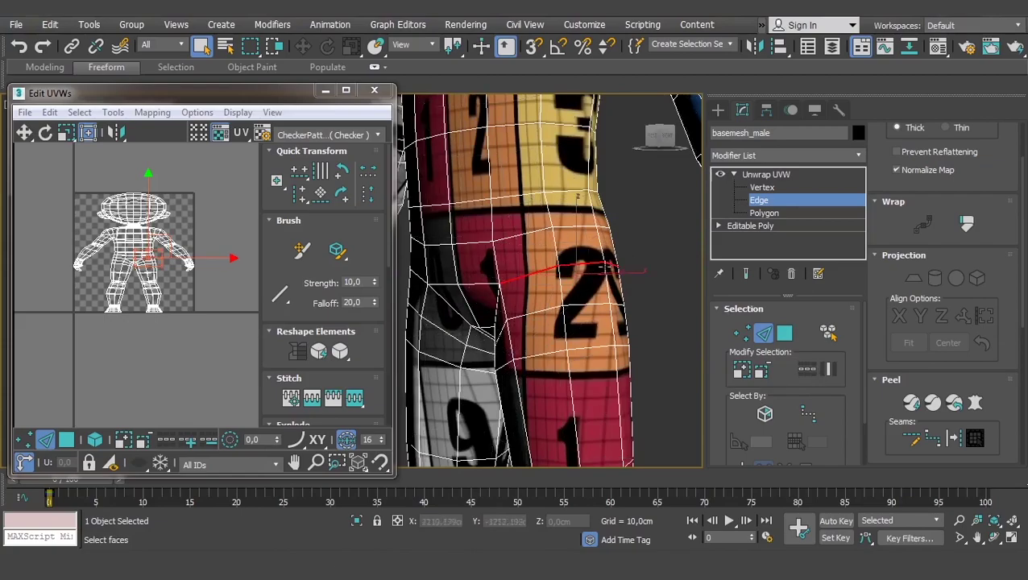
{"action": "middle_click_drag", "start_coordinate": [604, 265], "coordinate": [532, 296], "text": "alt"}
{"action": "left_click", "coordinate": [559, 227]}
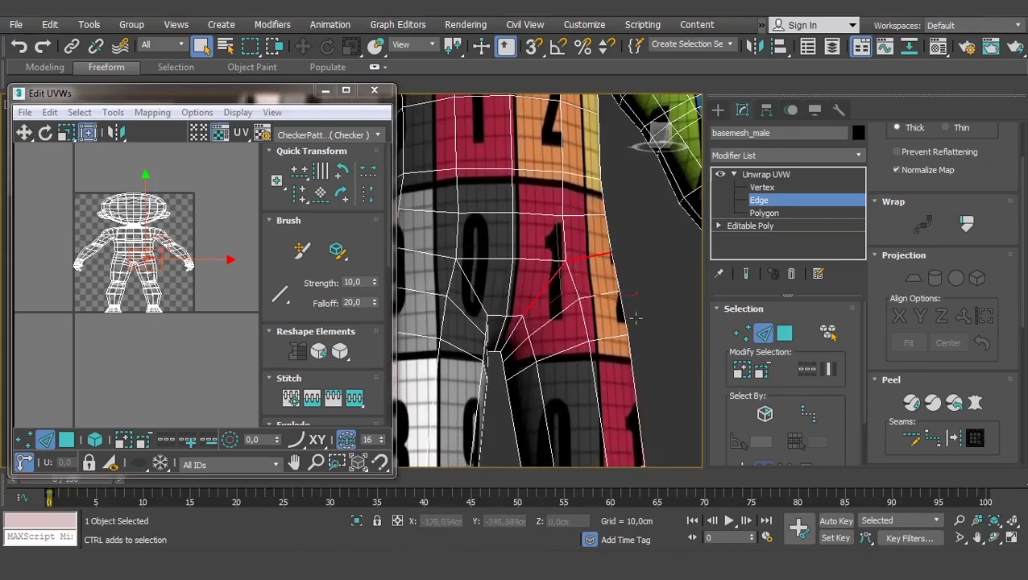
{"action": "mouse_move", "coordinate": [523, 355]}
{"action": "middle_mouse_down", "text": "alt"}
{"action": "mouse_move", "coordinate": [527, 265]}
{"action": "mouse_move", "coordinate": [537, 261]}
{"action": "mouse_move", "coordinate": [509, 307]}
{"action": "mouse_move", "coordinate": [410, 305]}
{"action": "middle_mouse_up", "text": "alt"}
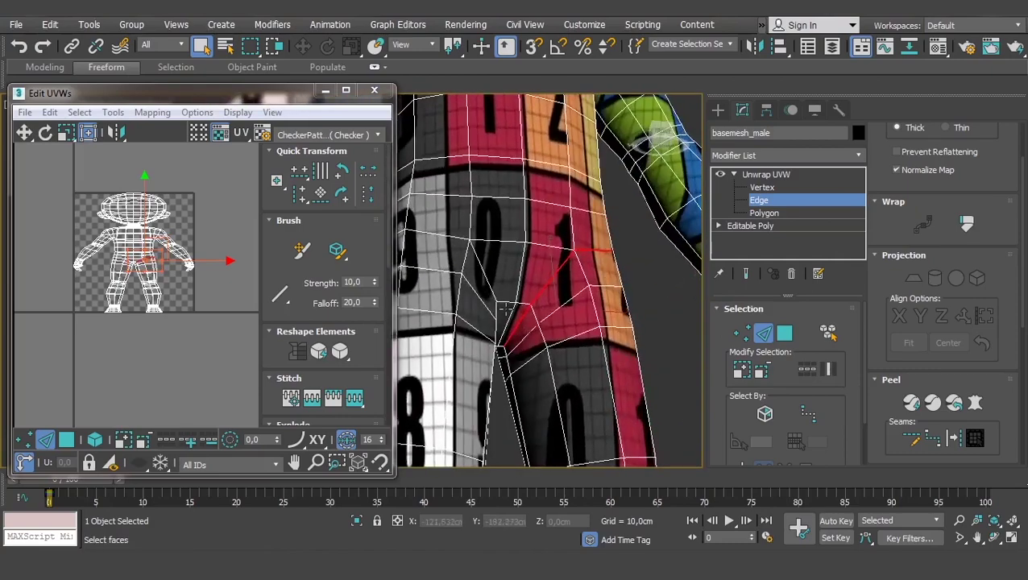
{"action": "right_click", "coordinate": [144, 265]}
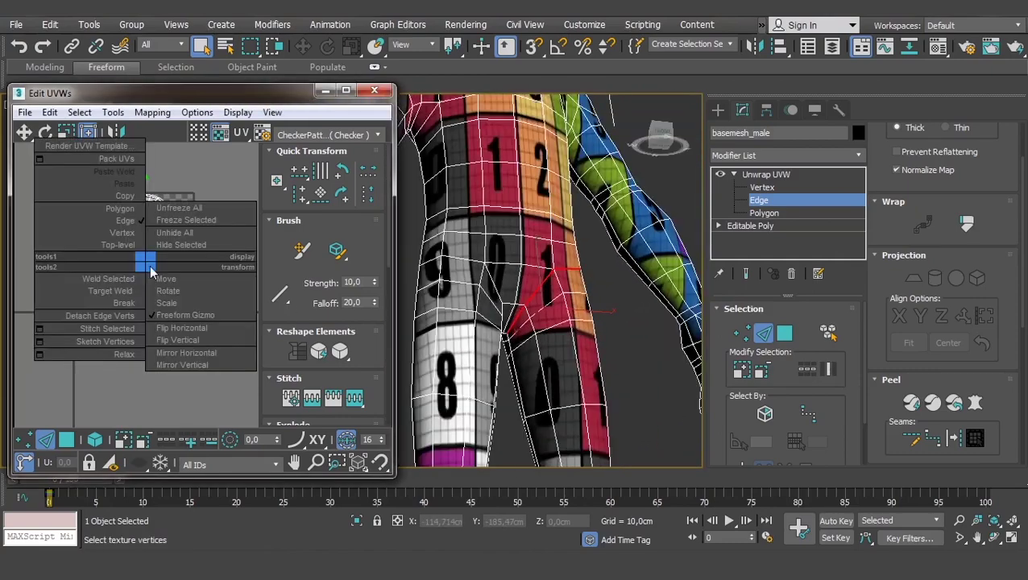
{"action": "left_click", "coordinate": [112, 295]}
Select the full hip edge loop and Break the UVs along it.
{"action": "scroll", "coordinate": [132, 278], "scroll_direction": "up", "scroll_amount": 5}
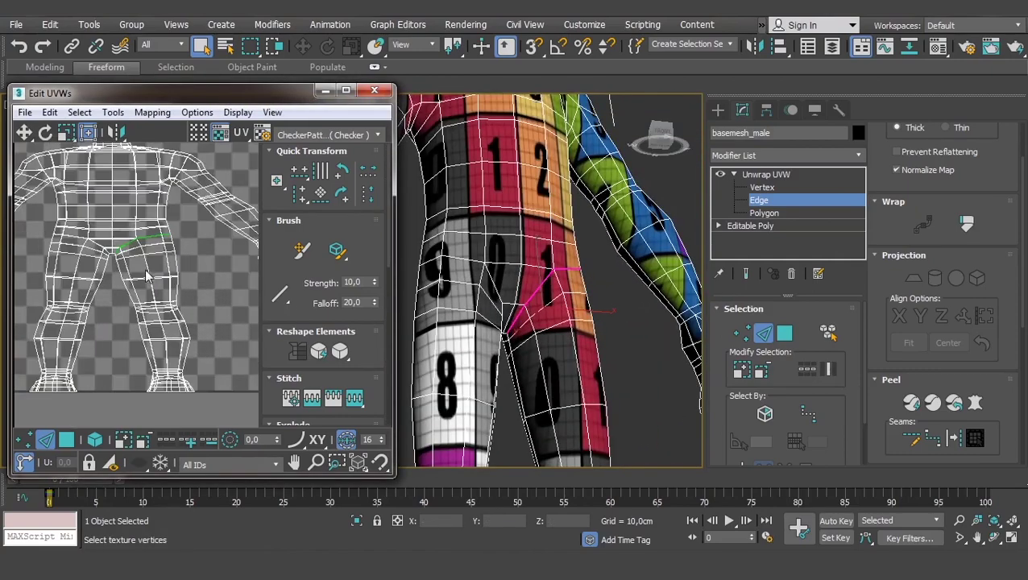
{"action": "scroll", "coordinate": [128, 284], "scroll_direction": "up", "scroll_amount": 4}
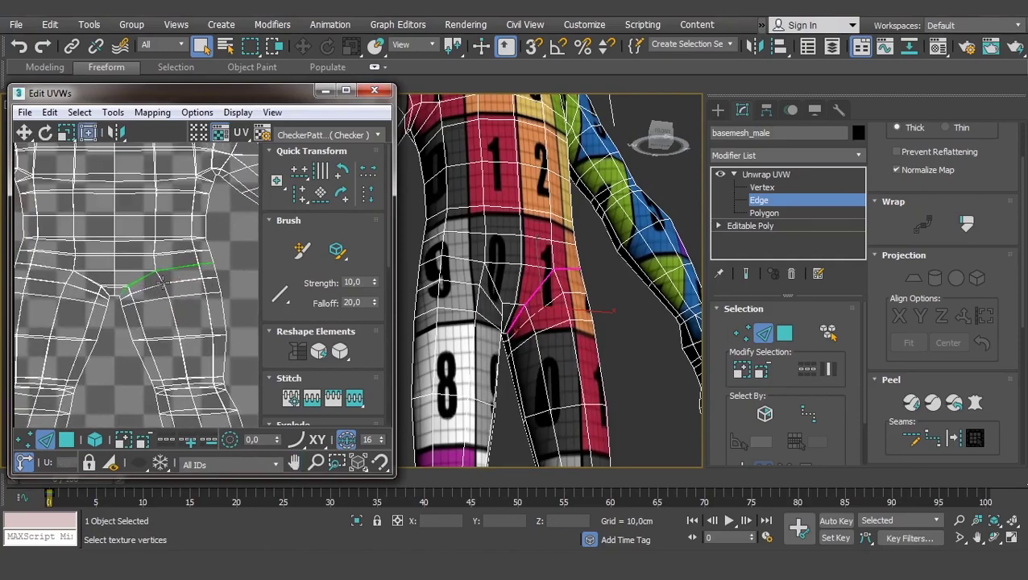
{"action": "middle_click_drag", "start_coordinate": [575, 287], "coordinate": [529, 293], "text": "alt"}
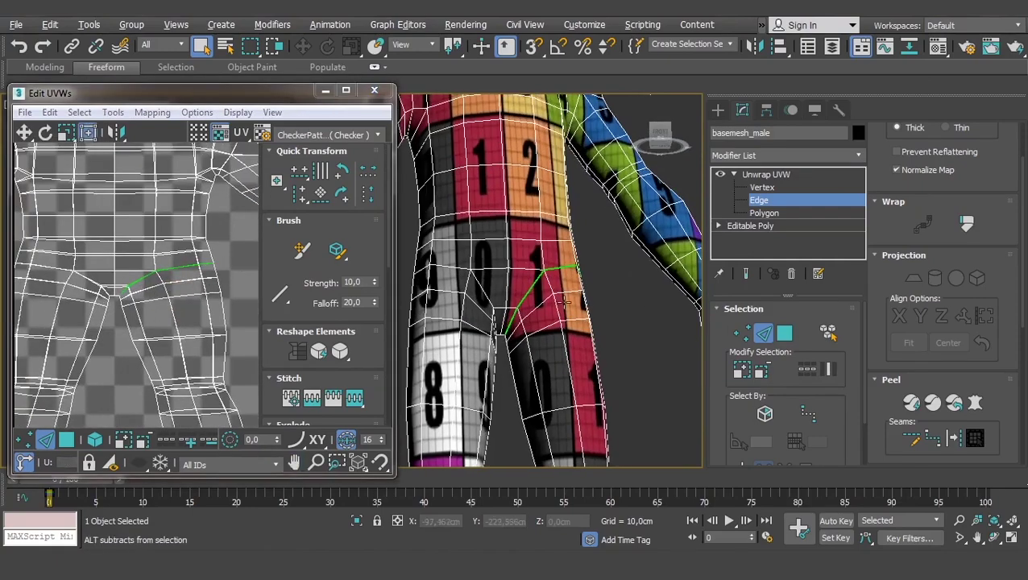
{"action": "scroll", "coordinate": [573, 304], "scroll_direction": "up", "scroll_amount": 3}
{"action": "left_click", "coordinate": [551, 262]}
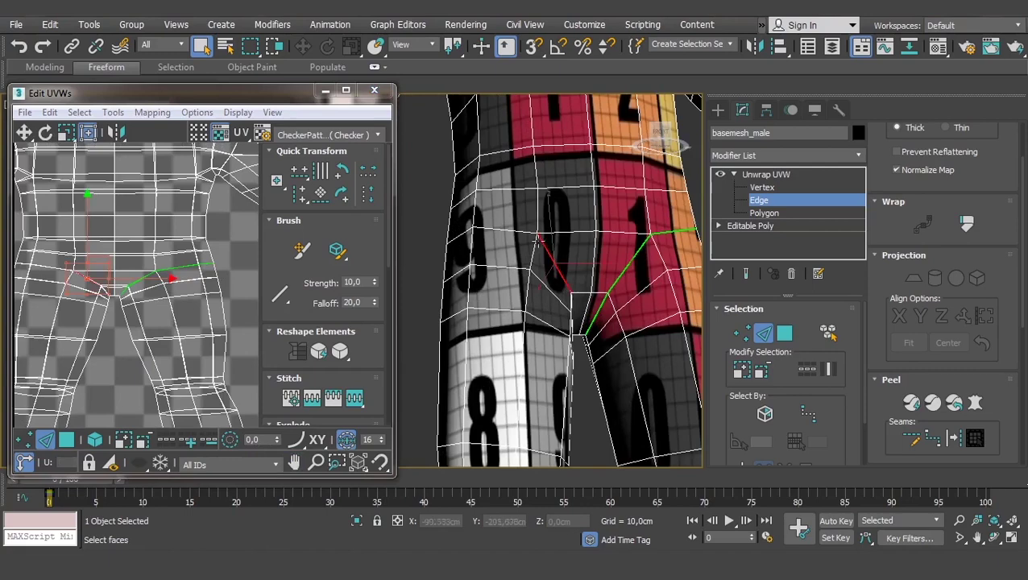
{"action": "left_click", "coordinate": [807, 369]}
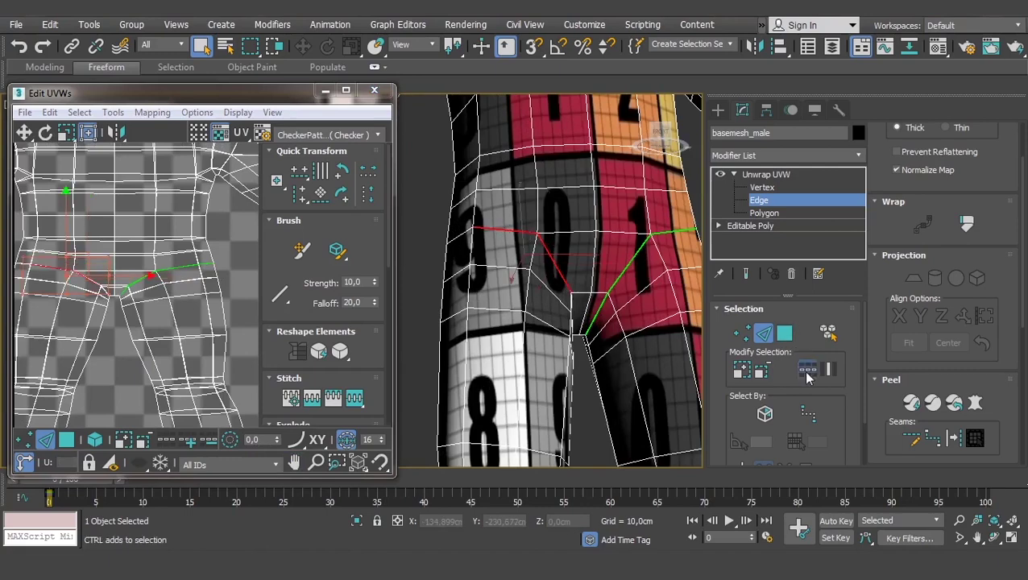
{"action": "right_click", "coordinate": [112, 251]}
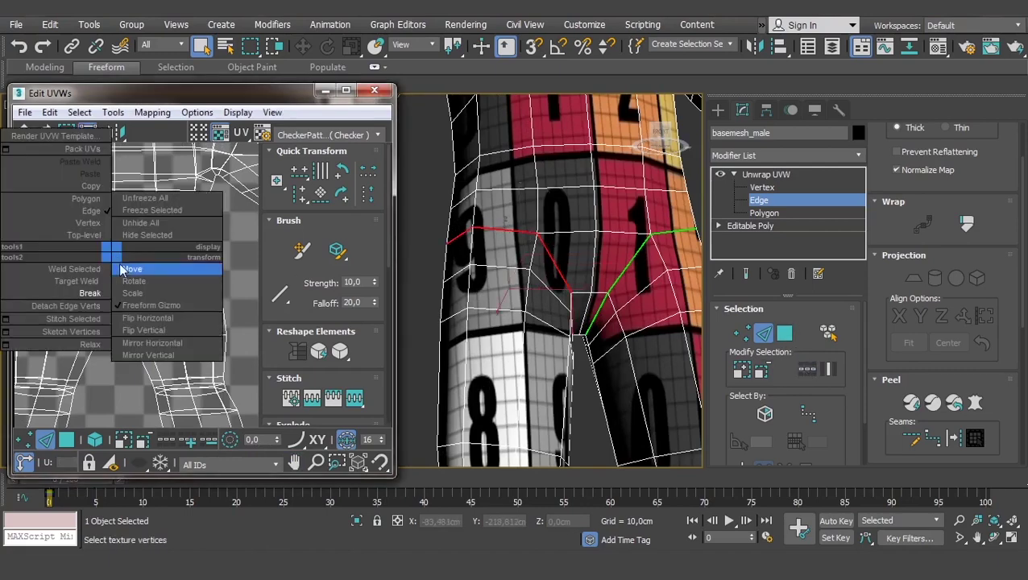
{"action": "left_click", "coordinate": [82, 298]}
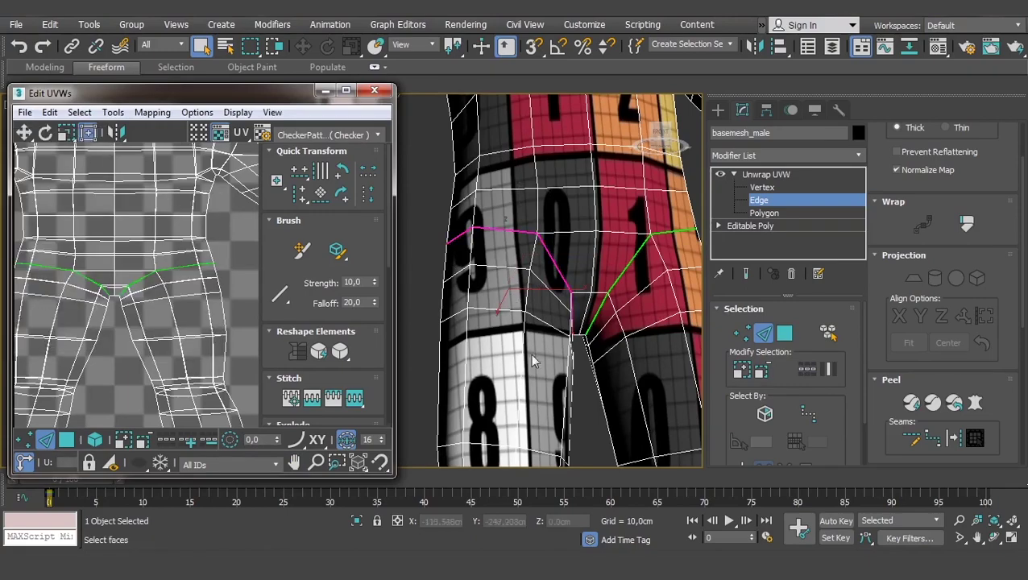
Select the ankle edge loop and Break the UVs there.
{"action": "scroll", "coordinate": [530, 354], "scroll_direction": "down", "scroll_amount": 5}
{"action": "scroll", "coordinate": [532, 387], "scroll_direction": "down", "scroll_amount": 2}
{"action": "scroll", "coordinate": [582, 320], "scroll_direction": "up", "scroll_amount": 3}
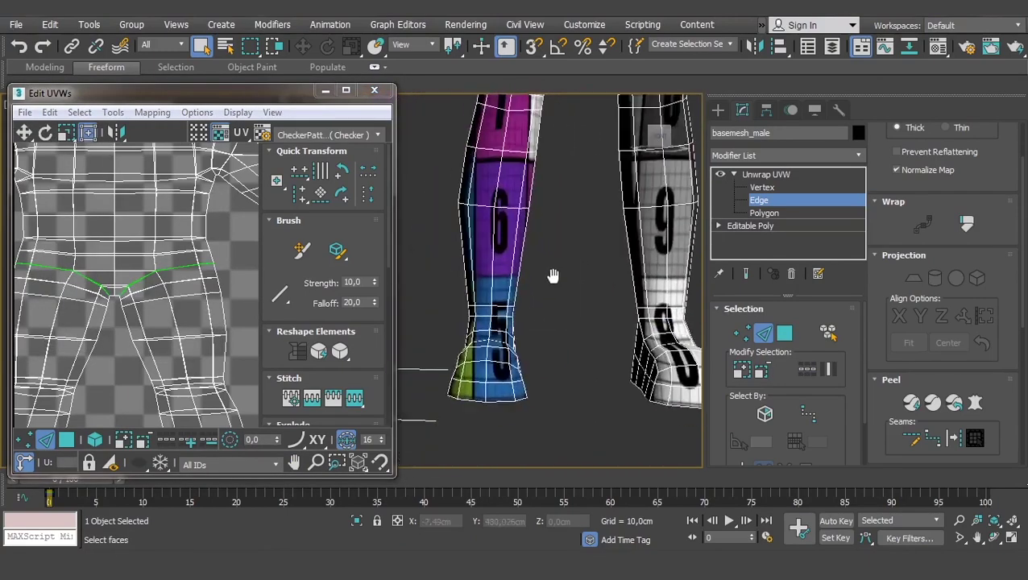
{"action": "scroll", "coordinate": [551, 276], "scroll_direction": "up", "scroll_amount": 5}
{"action": "mouse_move", "coordinate": [476, 299]}
{"action": "middle_mouse_down", "text": "alt"}
{"action": "mouse_move", "coordinate": [608, 317]}
{"action": "mouse_move", "coordinate": [509, 314]}
{"action": "middle_mouse_up", "text": "alt"}
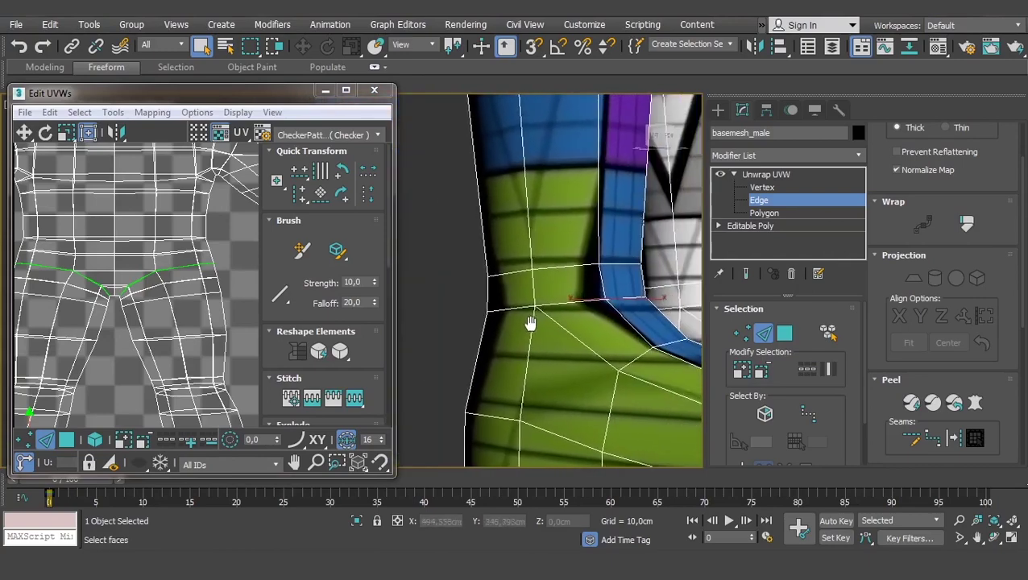
{"action": "scroll", "coordinate": [507, 309], "scroll_direction": "down", "scroll_amount": 3}
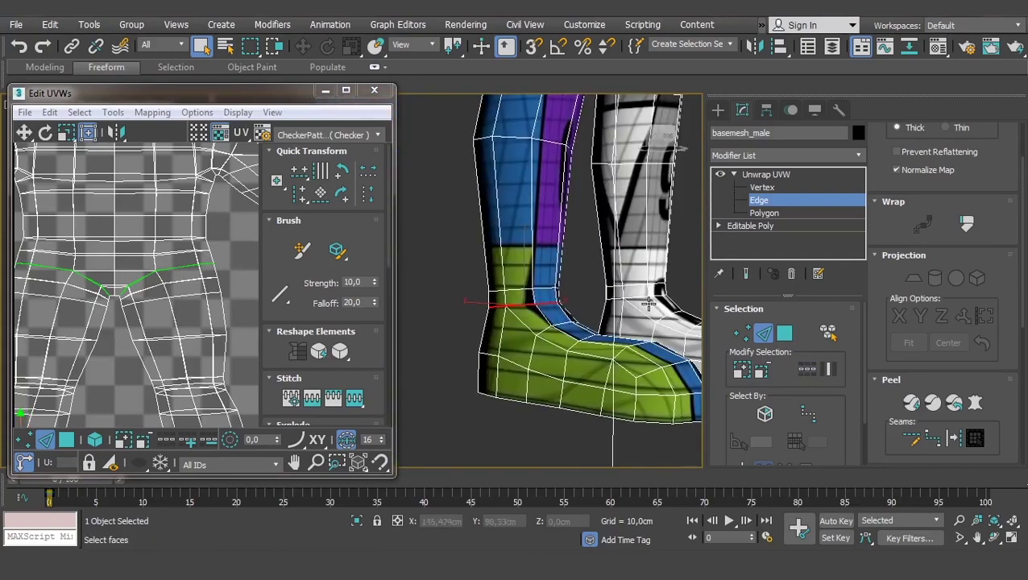
{"action": "left_click", "coordinate": [633, 299], "text": "ctrl"}
{"action": "middle_click_drag", "start_coordinate": [633, 299], "coordinate": [564, 306], "text": "alt"}
{"action": "right_click", "coordinate": [184, 287]}
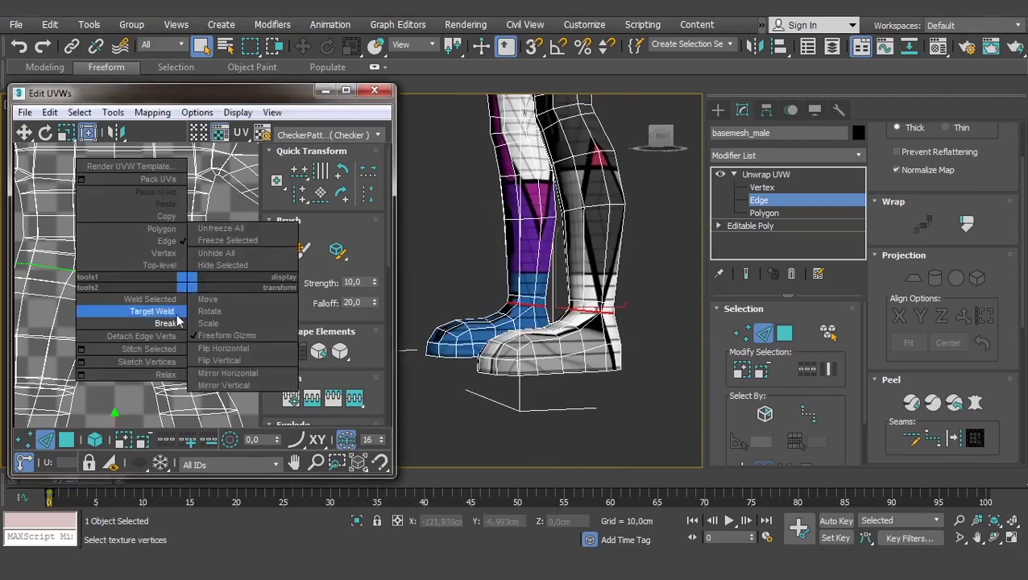
{"action": "left_click", "coordinate": [165, 305]}
Select the upper arm seam edge and Break the UVs along it.
{"action": "scroll", "coordinate": [532, 282], "scroll_direction": "down", "scroll_amount": 8}
{"action": "scroll", "coordinate": [483, 210], "scroll_direction": "up", "scroll_amount": 6}
{"action": "scroll", "coordinate": [456, 216], "scroll_direction": "up", "scroll_amount": 3}
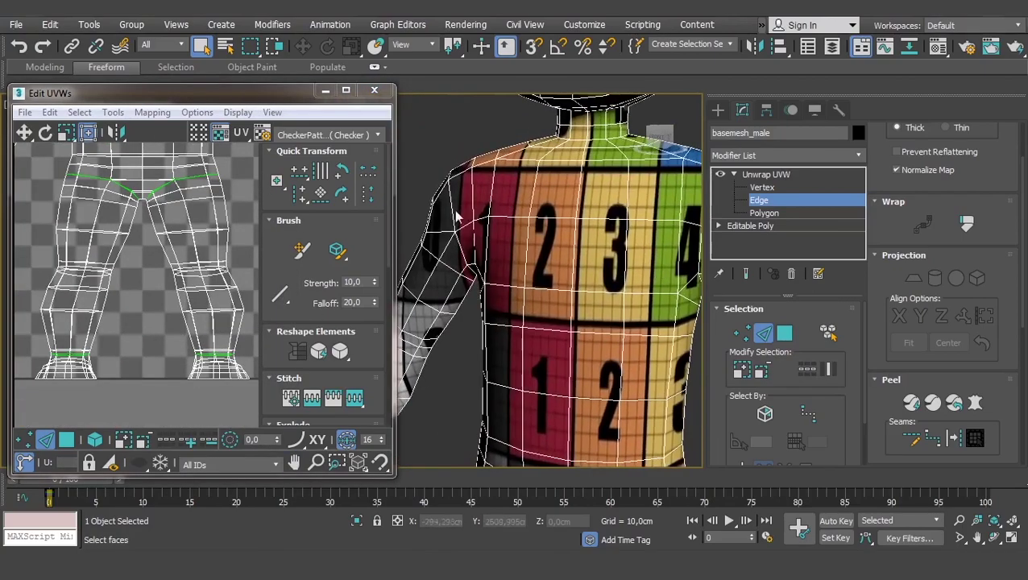
{"action": "scroll", "coordinate": [473, 208], "scroll_direction": "down", "scroll_amount": 4}
{"action": "scroll", "coordinate": [137, 266], "scroll_direction": "down", "scroll_amount": 3}
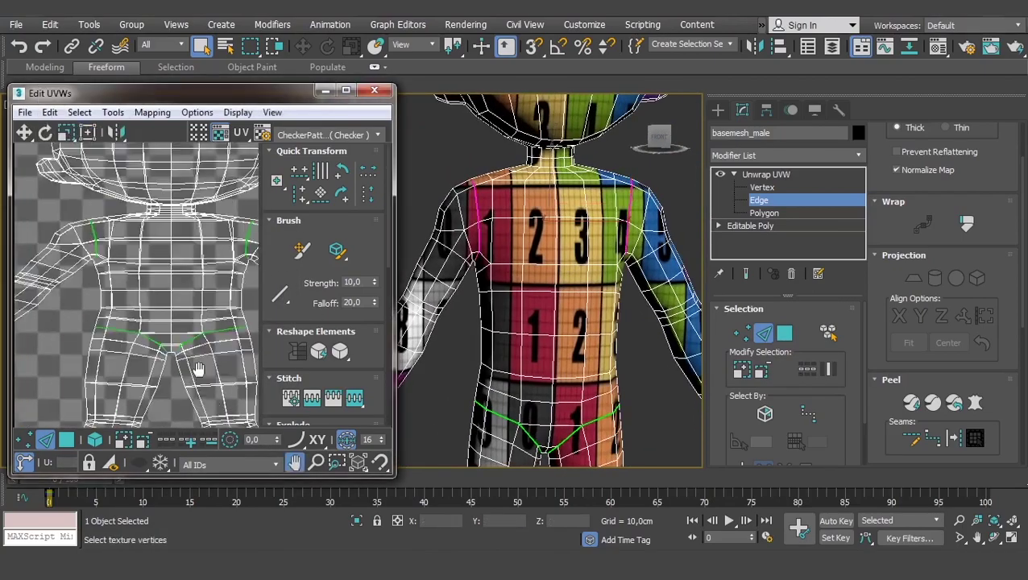
{"action": "scroll", "coordinate": [137, 265], "scroll_direction": "up", "scroll_amount": 1}
{"action": "mouse_move", "coordinate": [483, 298]}
{"action": "middle_mouse_down", "text": "alt"}
{"action": "mouse_move", "coordinate": [529, 298]}
{"action": "mouse_move", "coordinate": [542, 272]}
{"action": "middle_mouse_up", "text": "alt"}
{"action": "scroll", "coordinate": [571, 294], "scroll_direction": "up", "scroll_amount": 3}
{"action": "scroll", "coordinate": [543, 272], "scroll_direction": "up", "scroll_amount": 2}
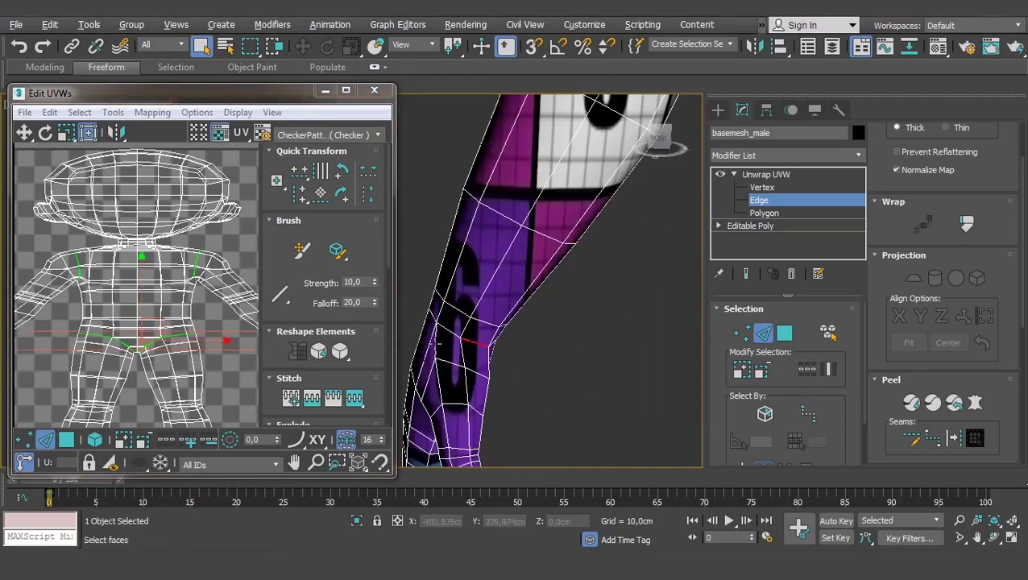
{"action": "scroll", "coordinate": [543, 272], "scroll_direction": "up", "scroll_amount": 1}
{"action": "left_click", "coordinate": [546, 377]}
{"action": "scroll", "coordinate": [159, 272], "scroll_direction": "down", "scroll_amount": 1}
{"action": "right_click", "coordinate": [158, 272]}
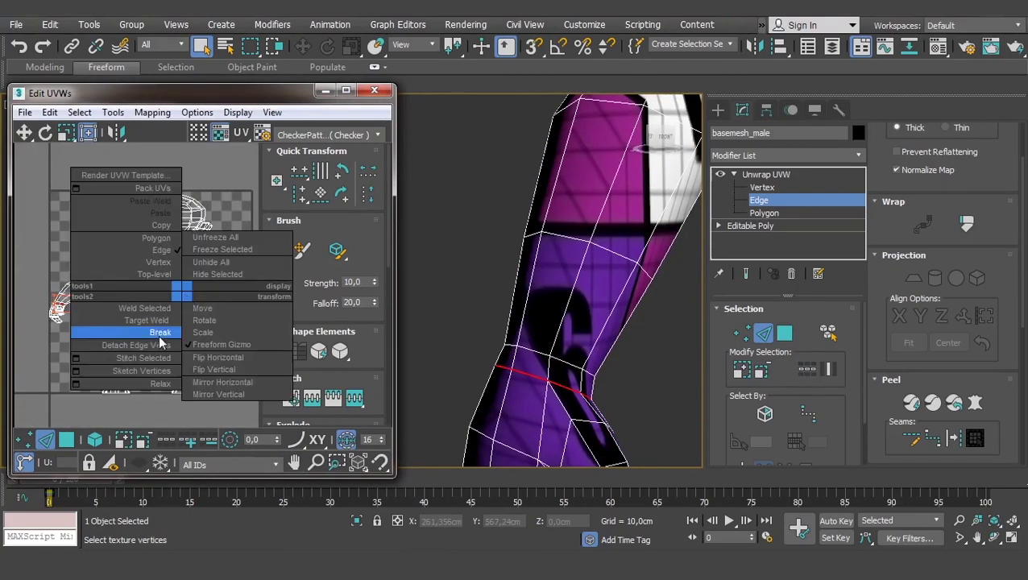
{"action": "left_click", "coordinate": [121, 330]}
Select the neck edge loop and Break the UVs around it.
{"action": "scroll", "coordinate": [525, 264], "scroll_direction": "up", "scroll_amount": 3}
{"action": "scroll", "coordinate": [525, 265], "scroll_direction": "up", "scroll_amount": 2}
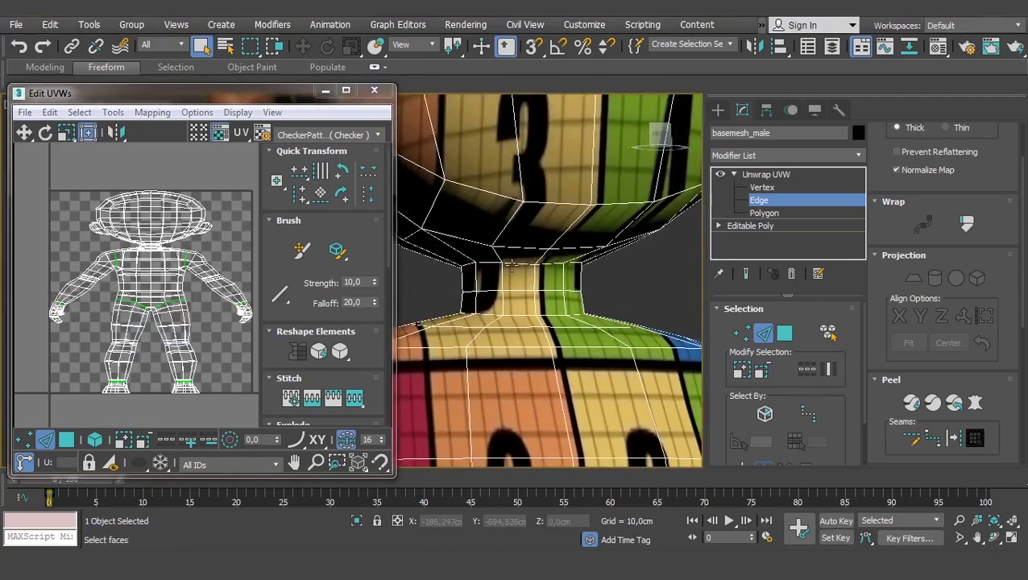
{"action": "left_click", "coordinate": [806, 369]}
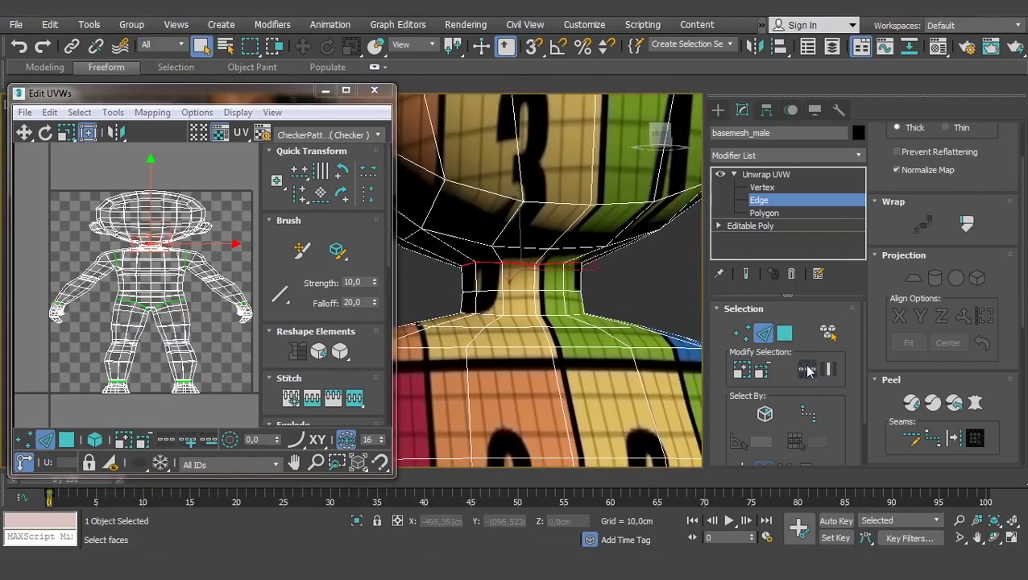
{"action": "right_click", "coordinate": [126, 240]}
{"action": "left_click", "coordinate": [109, 288]}
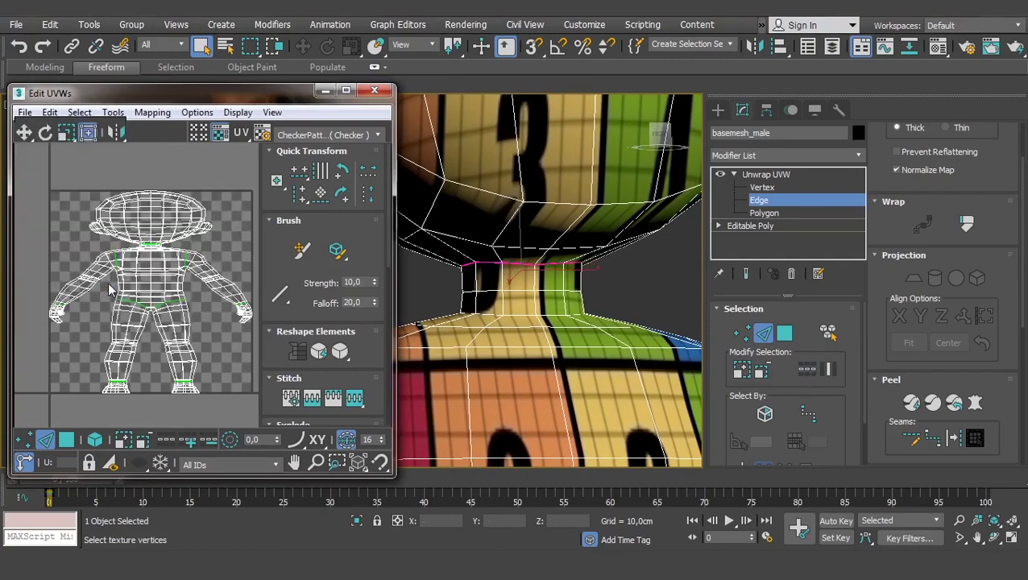
Pan the viewport and UV editor to inspect the separated head island.
{"action": "scroll", "coordinate": [525, 264], "scroll_direction": "down", "scroll_amount": 2}
{"action": "scroll", "coordinate": [525, 264], "scroll_direction": "down", "scroll_amount": 3}
{"action": "scroll", "coordinate": [525, 264], "scroll_direction": "down", "scroll_amount": 2}
{"action": "scroll", "coordinate": [532, 336], "scroll_direction": "up", "scroll_amount": 3}
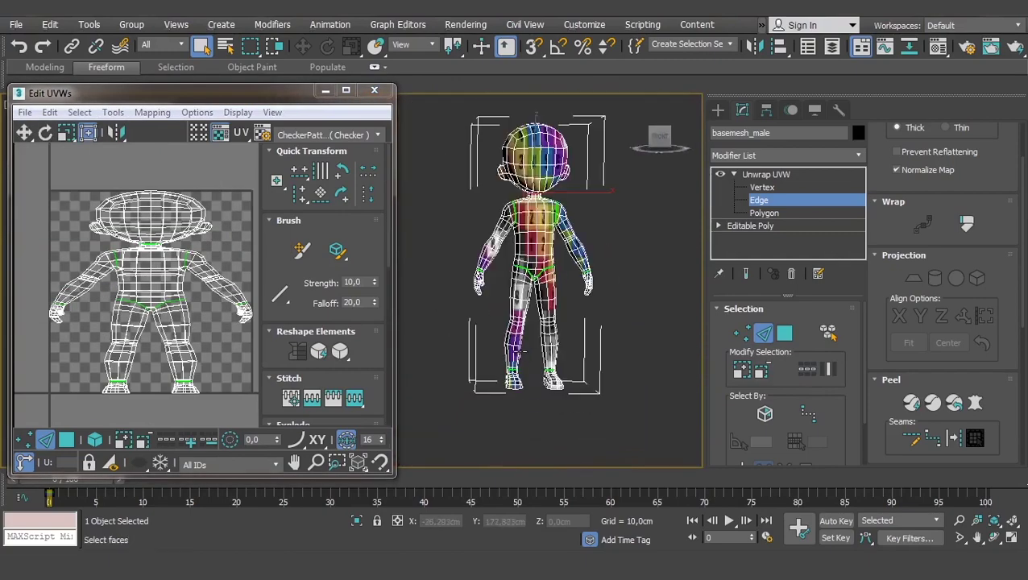
{"action": "scroll", "coordinate": [532, 337], "scroll_direction": "up", "scroll_amount": 2}
{"action": "middle_click_drag", "start_coordinate": [567, 277], "coordinate": [562, 300]}
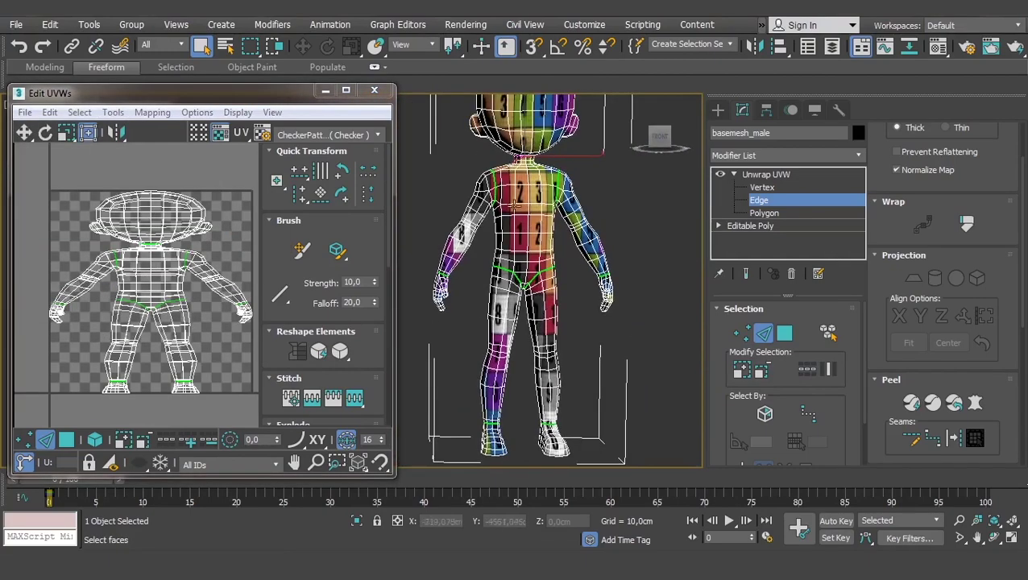
{"action": "scroll", "coordinate": [164, 287], "scroll_direction": "down", "scroll_amount": 2}
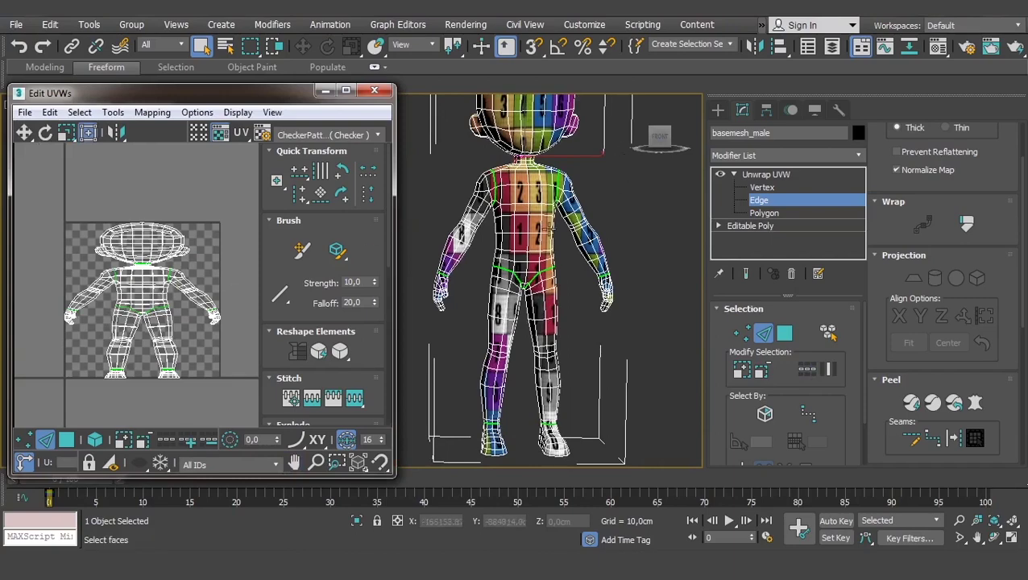
{"action": "scroll", "coordinate": [166, 263], "scroll_direction": "up", "scroll_amount": 2}
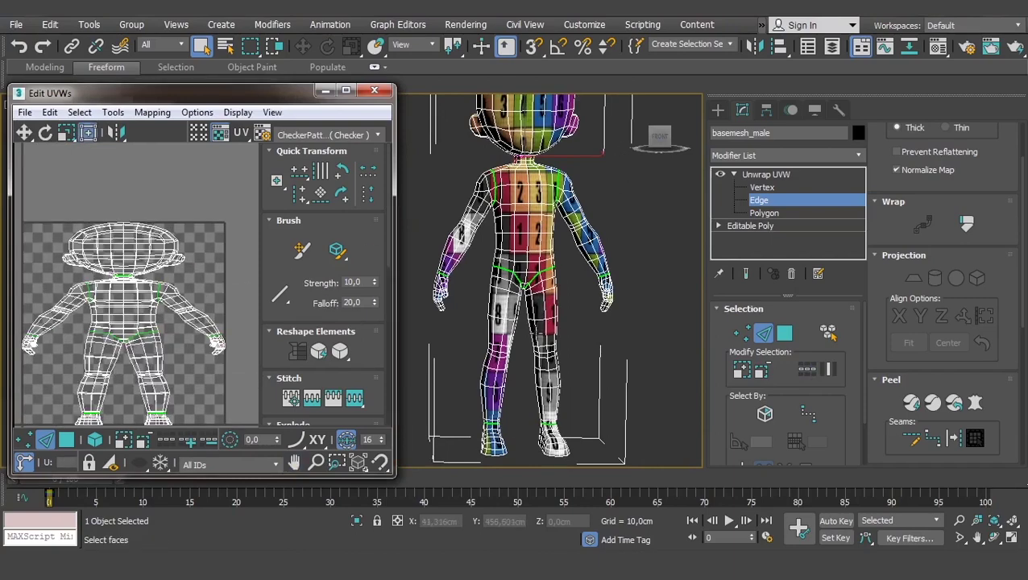
{"action": "middle_click_drag", "start_coordinate": [501, 259], "coordinate": [501, 214]}
{"action": "middle_click_drag", "start_coordinate": [79, 344], "coordinate": [97, 273]}
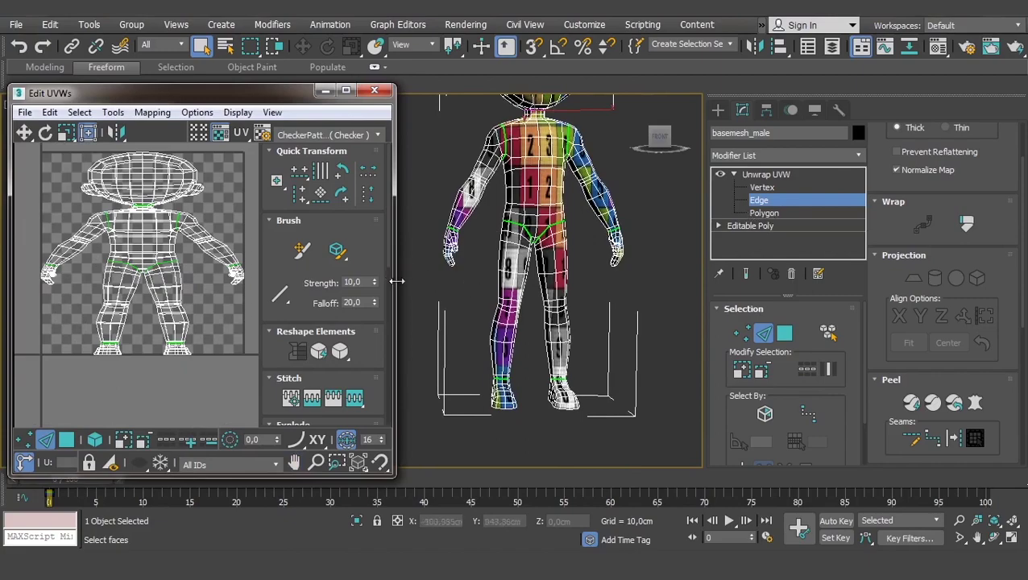
Zoom in on the arm and select an edge loop on it.
{"action": "scroll", "coordinate": [512, 240], "scroll_direction": "up", "scroll_amount": 3}
{"action": "scroll", "coordinate": [512, 240], "scroll_direction": "up", "scroll_amount": 3}
{"action": "scroll", "coordinate": [512, 240], "scroll_direction": "up", "scroll_amount": 3}
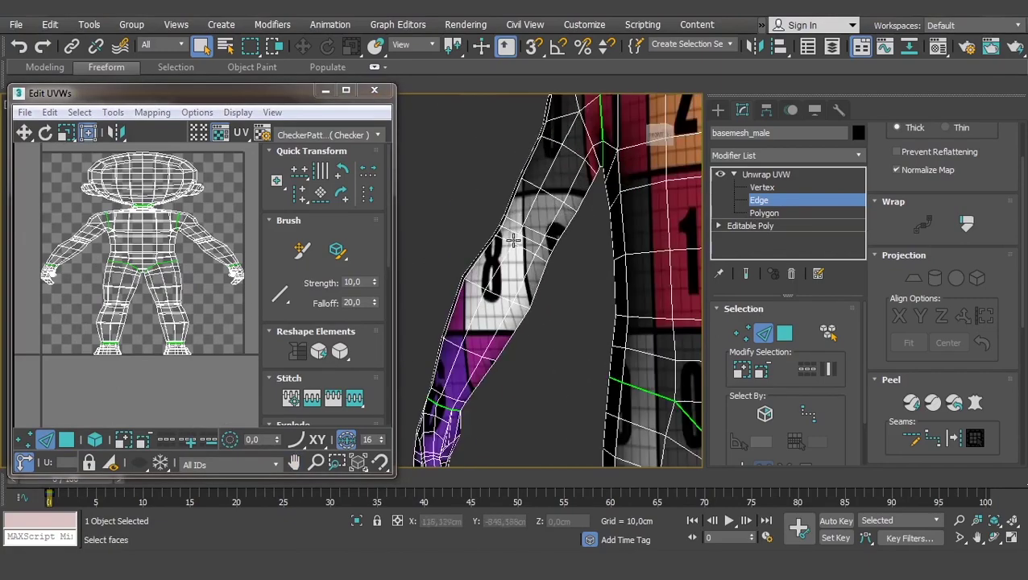
{"action": "scroll", "coordinate": [512, 240], "scroll_direction": "up", "scroll_amount": 2}
{"action": "scroll", "coordinate": [559, 193], "scroll_direction": "up", "scroll_amount": 3}
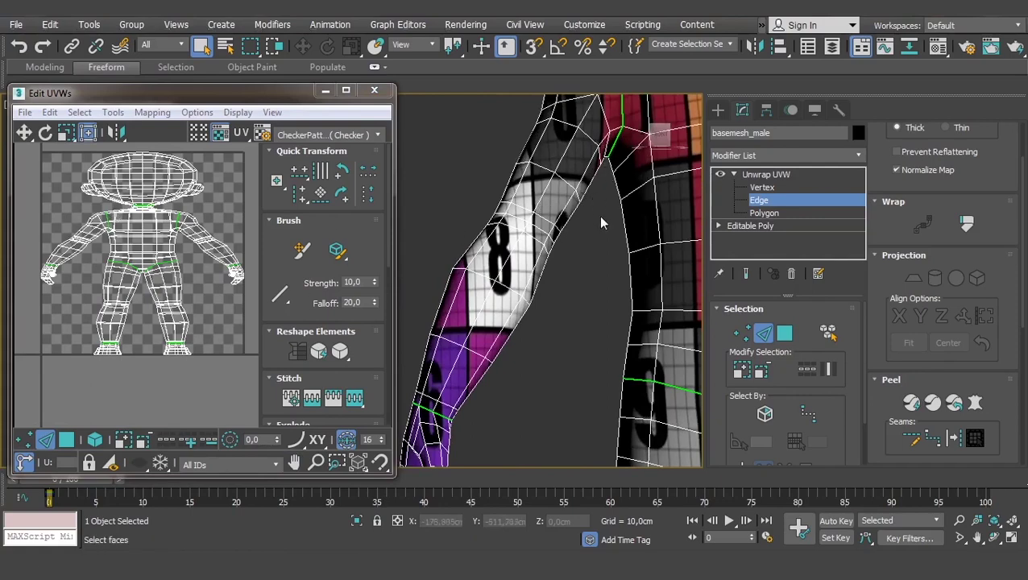
{"action": "middle_click_drag", "start_coordinate": [600, 223], "coordinate": [596, 157], "text": "alt"}
{"action": "left_click", "coordinate": [576, 187]}
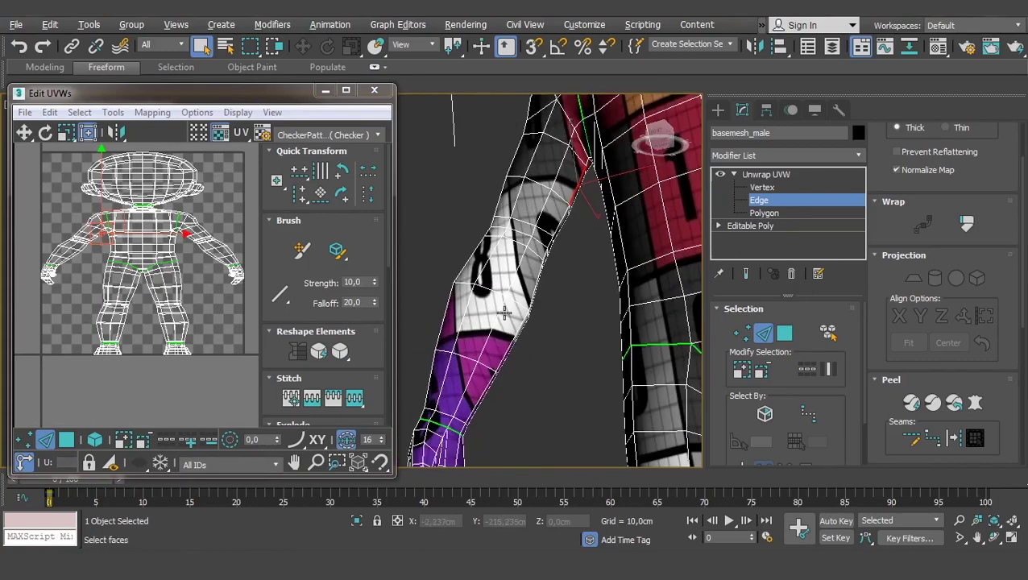
{"action": "middle_click_drag", "start_coordinate": [504, 312], "coordinate": [539, 312], "text": "alt"}
{"action": "mouse_move", "coordinate": [558, 244]}
{"action": "middle_mouse_down", "text": "alt"}
{"action": "mouse_move", "coordinate": [555, 211]}
{"action": "mouse_move", "coordinate": [592, 178]}
{"action": "middle_mouse_up", "text": "alt"}
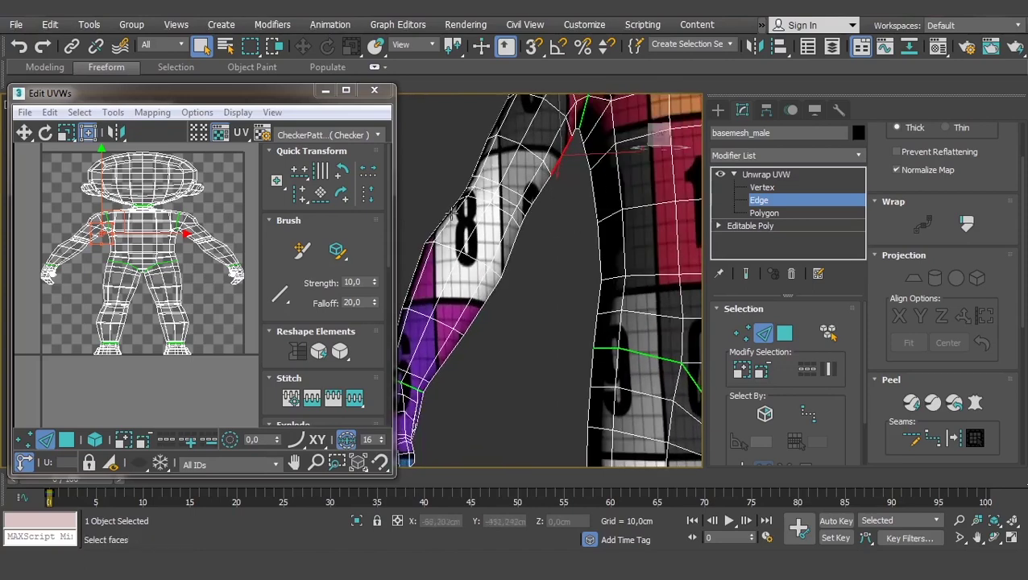
{"action": "scroll", "coordinate": [571, 185], "scroll_direction": "up", "scroll_amount": 3}
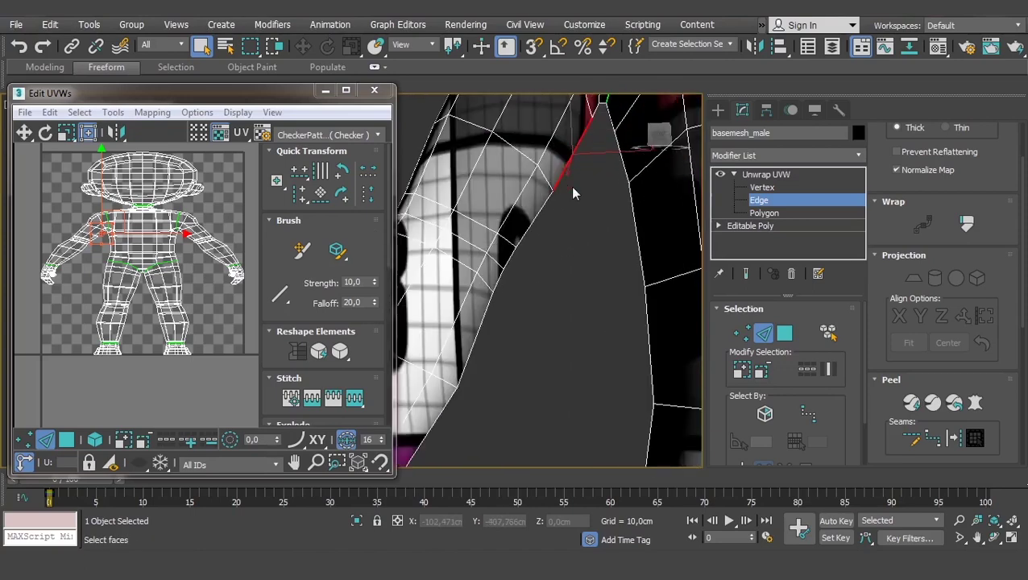
{"action": "mouse_move", "coordinate": [568, 187]}
{"action": "middle_mouse_down"}
{"action": "mouse_move", "coordinate": [573, 230]}
{"action": "mouse_move", "coordinate": [562, 258]}
{"action": "middle_mouse_up"}
{"action": "scroll", "coordinate": [174, 322], "scroll_direction": "up", "scroll_amount": 1}
{"action": "scroll", "coordinate": [157, 294], "scroll_direction": "up", "scroll_amount": 1}
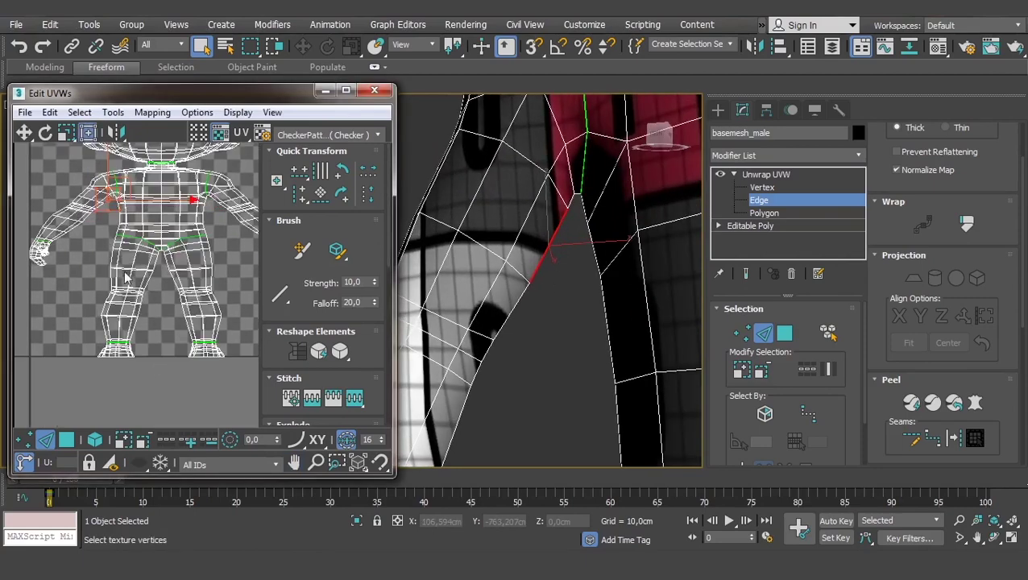
{"action": "scroll", "coordinate": [155, 268], "scroll_direction": "up", "scroll_amount": 1}
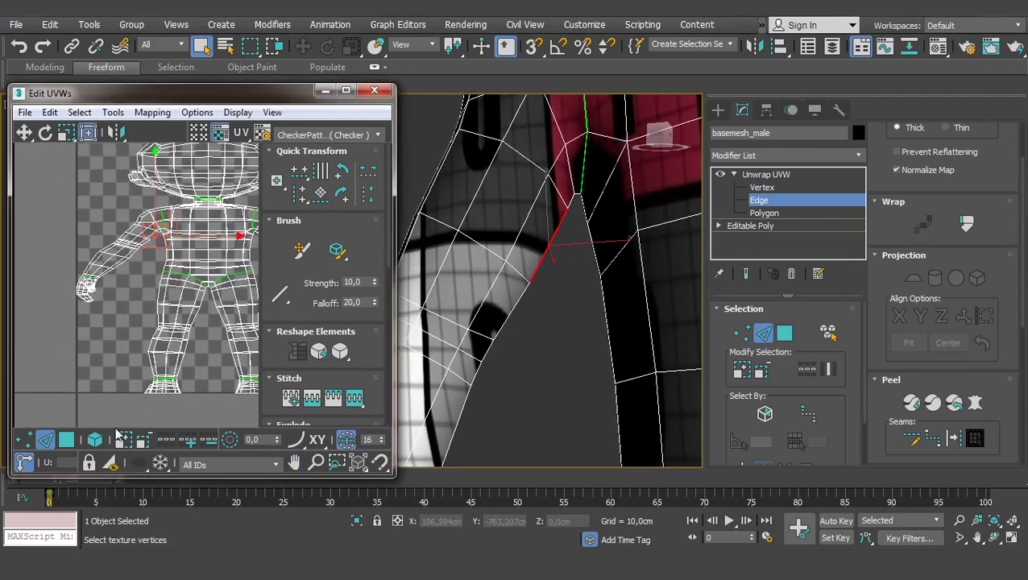
Select the armpit edge and extend it as a loop down the torso side.
{"action": "double_click", "coordinate": [516, 310]}
{"action": "middle_click_drag", "start_coordinate": [509, 270], "coordinate": [509, 314], "text": "alt"}
{"action": "left_click", "coordinate": [538, 328]}
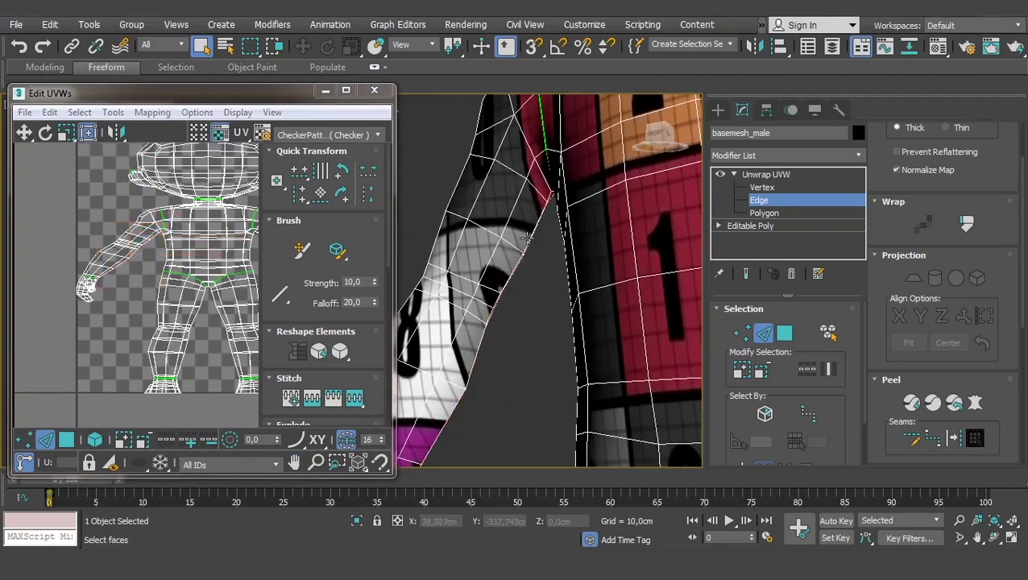
{"action": "left_click", "coordinate": [526, 239]}
{"action": "middle_click_drag", "start_coordinate": [527, 239], "coordinate": [561, 236], "text": "alt"}
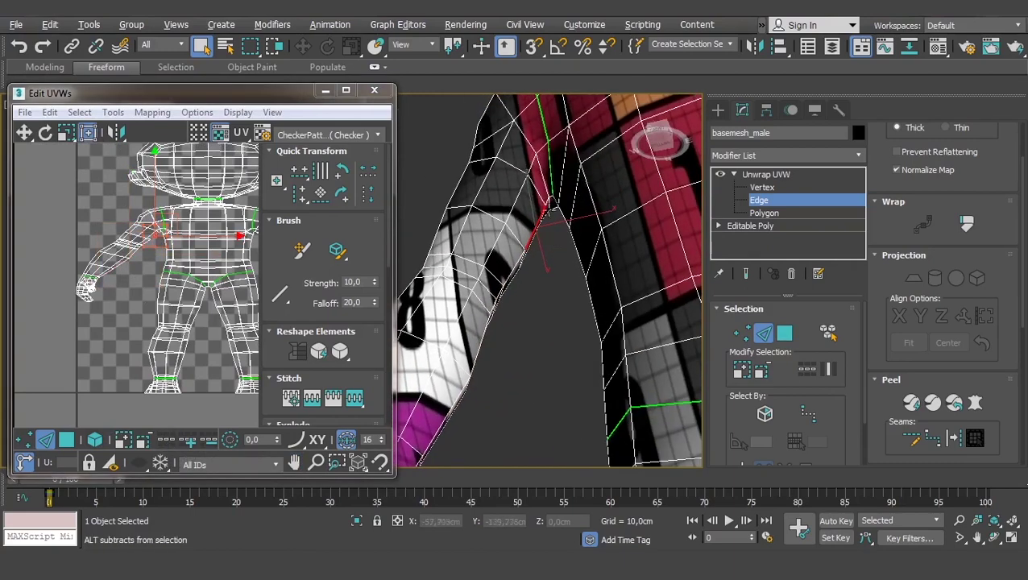
{"action": "left_click", "coordinate": [806, 372]}
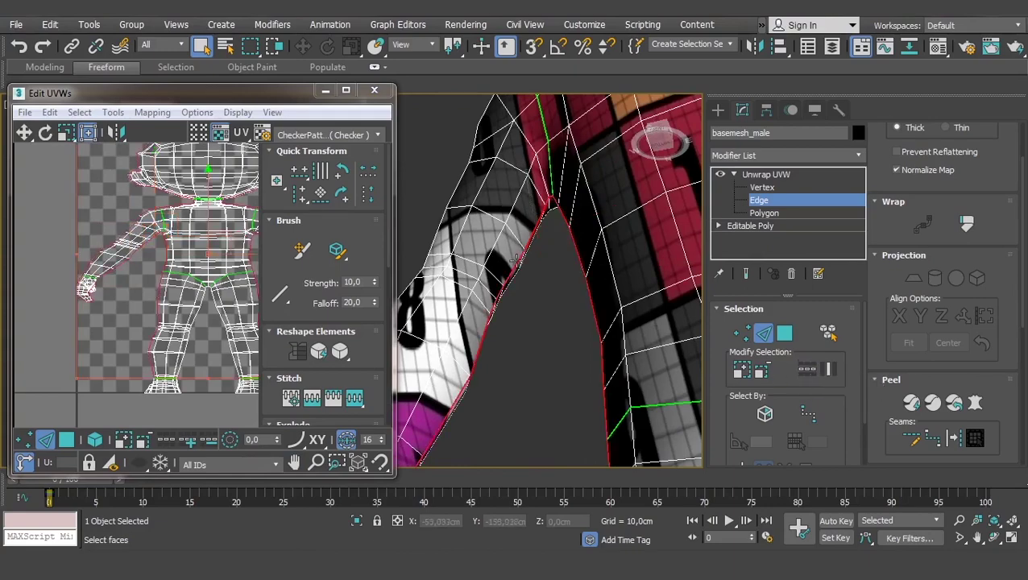
{"action": "scroll", "coordinate": [556, 282], "scroll_direction": "down", "scroll_amount": 5}
{"action": "mouse_move", "coordinate": [555, 282]}
{"action": "middle_mouse_down", "text": "alt"}
{"action": "mouse_move", "coordinate": [582, 342]}
{"action": "mouse_move", "coordinate": [516, 364]}
{"action": "mouse_move", "coordinate": [506, 273]}
{"action": "middle_mouse_up", "text": "alt"}
{"action": "scroll", "coordinate": [509, 275], "scroll_direction": "up", "scroll_amount": 5}
{"action": "scroll", "coordinate": [511, 201], "scroll_direction": "up", "scroll_amount": 3}
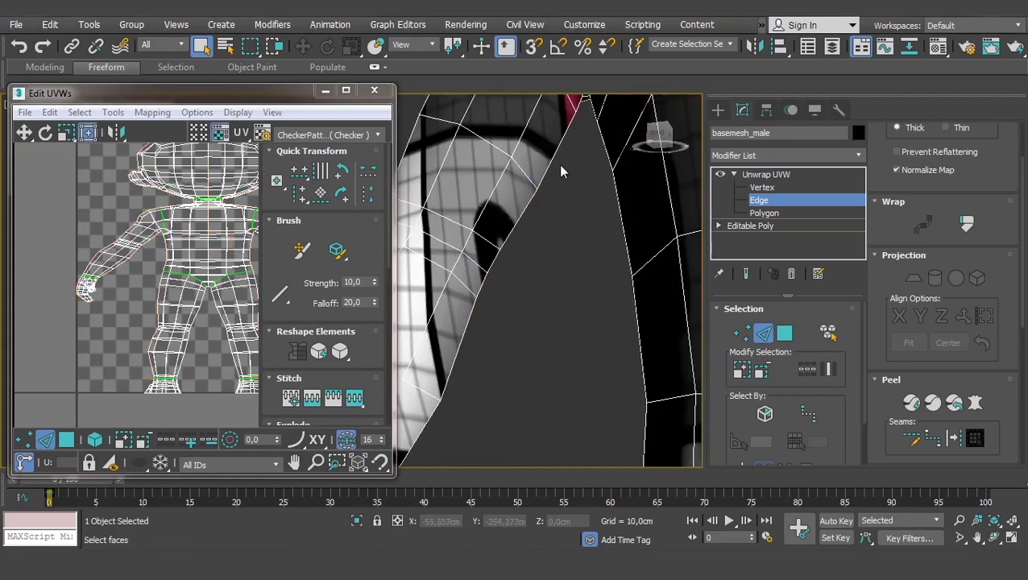
{"action": "left_click", "coordinate": [164, 441]}
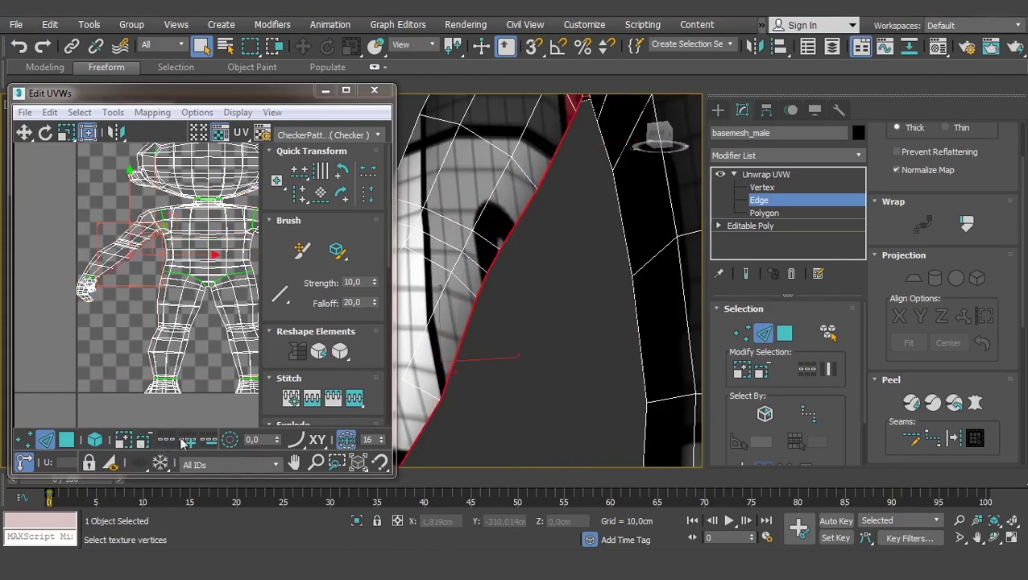
Break the UVs along the selected armpit and torso-side edges.
{"action": "middle_click_drag", "start_coordinate": [515, 282], "coordinate": [583, 292], "text": "alt"}
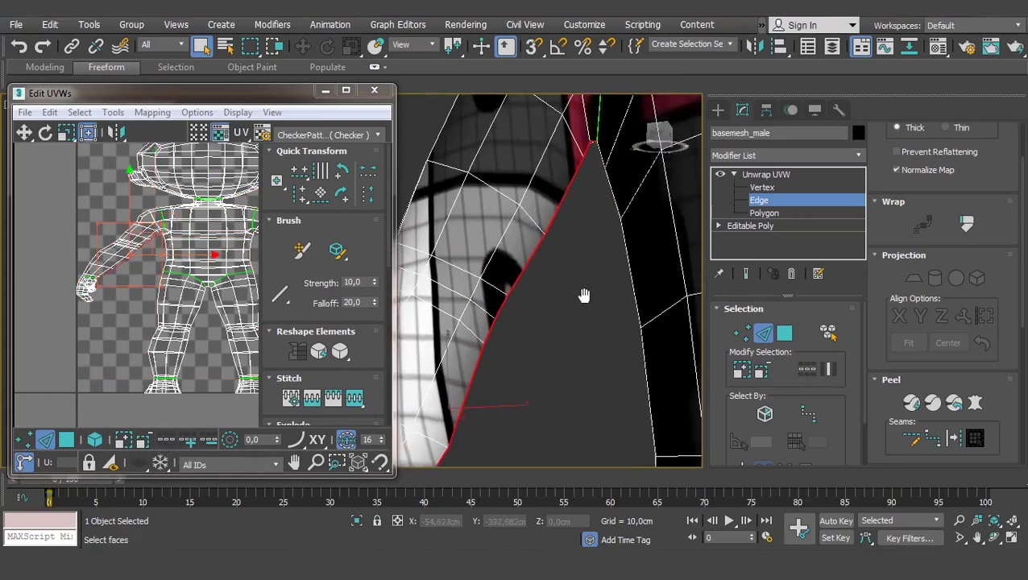
{"action": "scroll", "coordinate": [128, 269], "scroll_direction": "up", "scroll_amount": 3}
{"action": "middle_click_drag", "start_coordinate": [105, 299], "coordinate": [105, 272]}
{"action": "scroll", "coordinate": [106, 273], "scroll_direction": "up", "scroll_amount": 2}
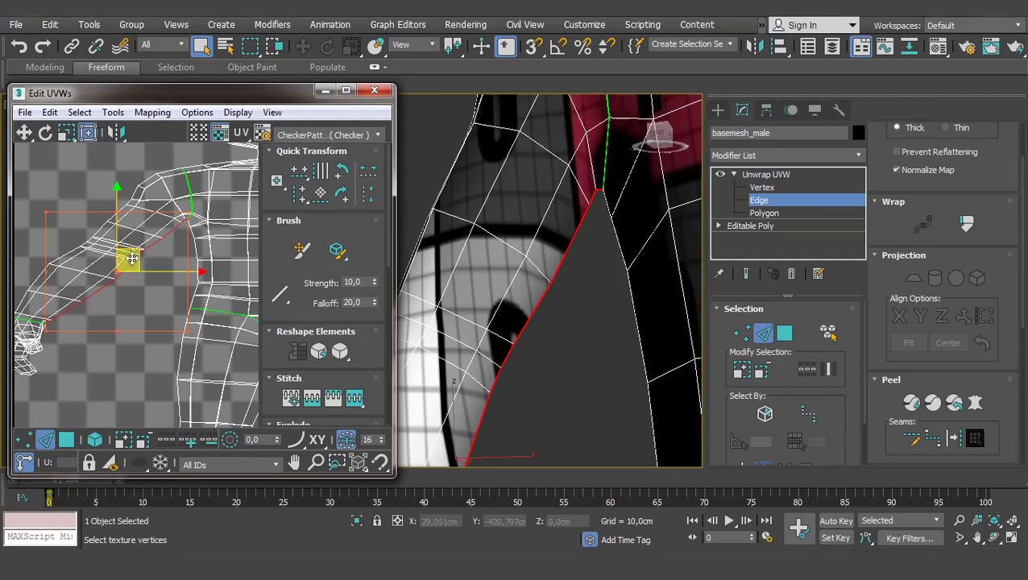
{"action": "right_click", "coordinate": [131, 259]}
{"action": "left_click", "coordinate": [113, 295]}
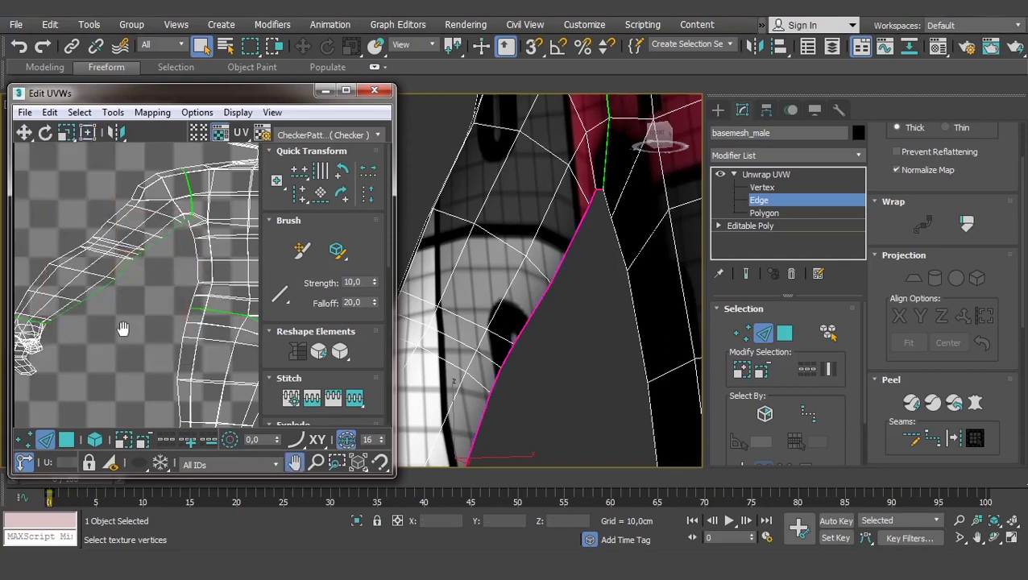
Select the whole arm UV island by element and move it left of the body.
{"action": "left_click", "coordinate": [66, 438]}
{"action": "scroll", "coordinate": [149, 336], "scroll_direction": "up", "scroll_amount": 3}
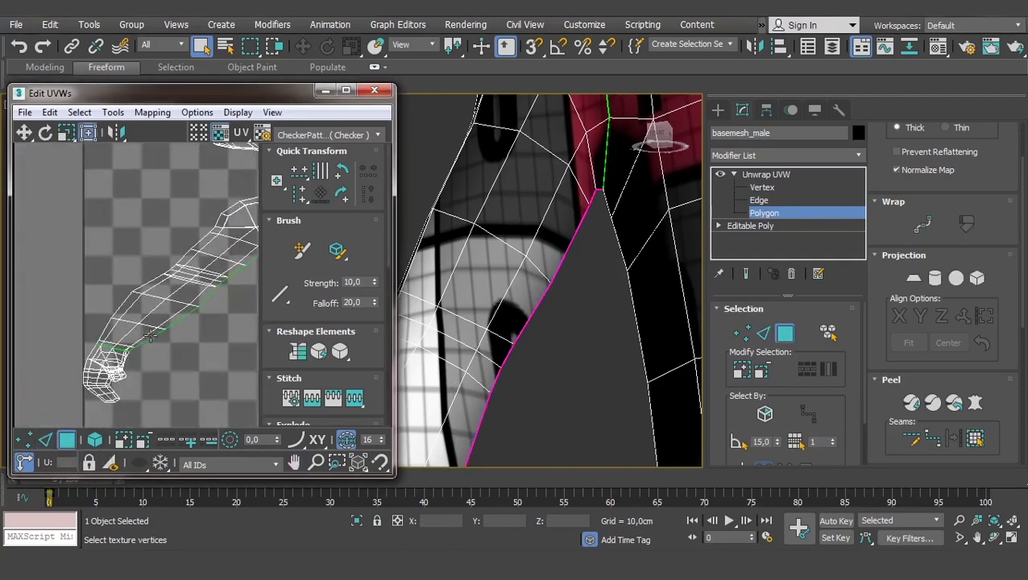
{"action": "left_click", "coordinate": [171, 277]}
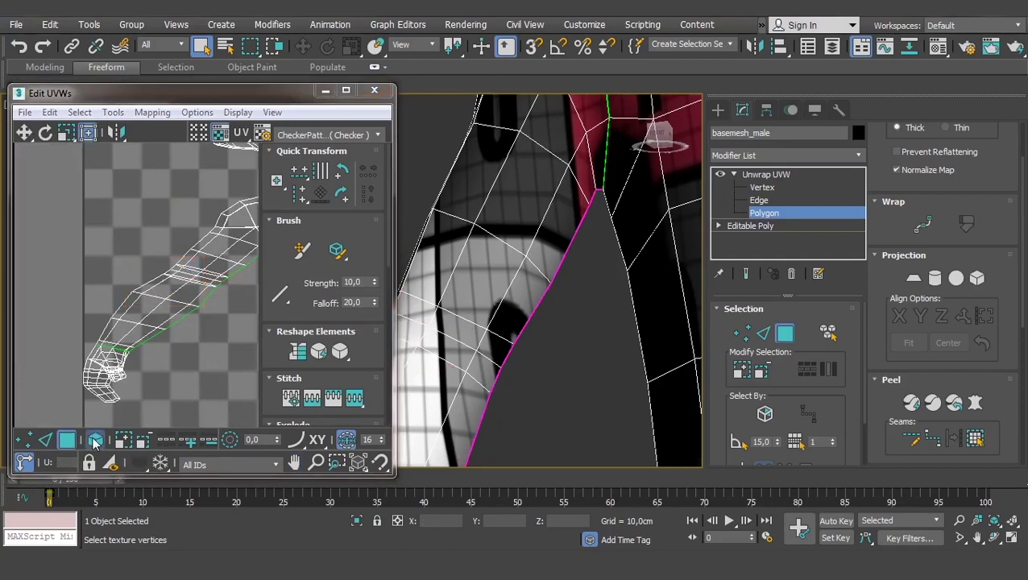
{"action": "left_click", "coordinate": [95, 440]}
{"action": "left_click", "coordinate": [188, 292]}
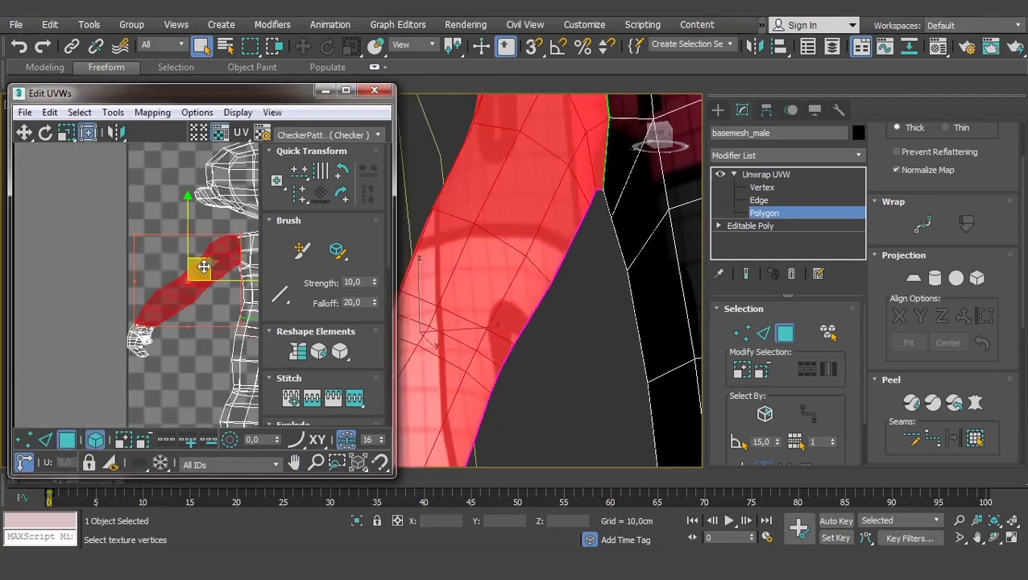
{"action": "left_click_drag", "start_coordinate": [203, 267], "coordinate": [119, 251]}
{"action": "middle_click_drag", "start_coordinate": [85, 155], "coordinate": [103, 169]}
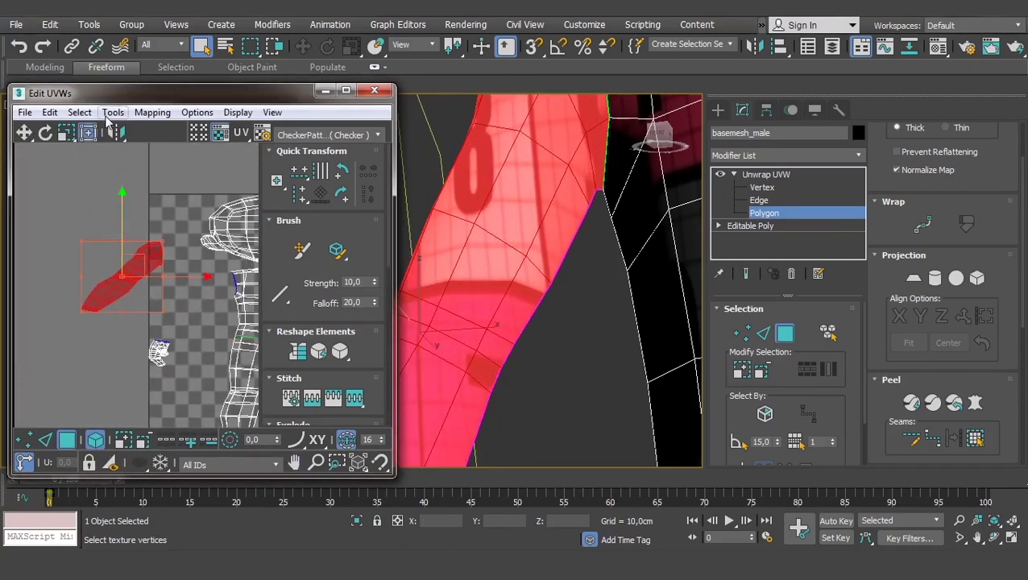
Relax the arm island with the Relax tool until it lies flat.
{"action": "left_click", "coordinate": [113, 112]}
{"action": "left_click", "coordinate": [135, 367]}
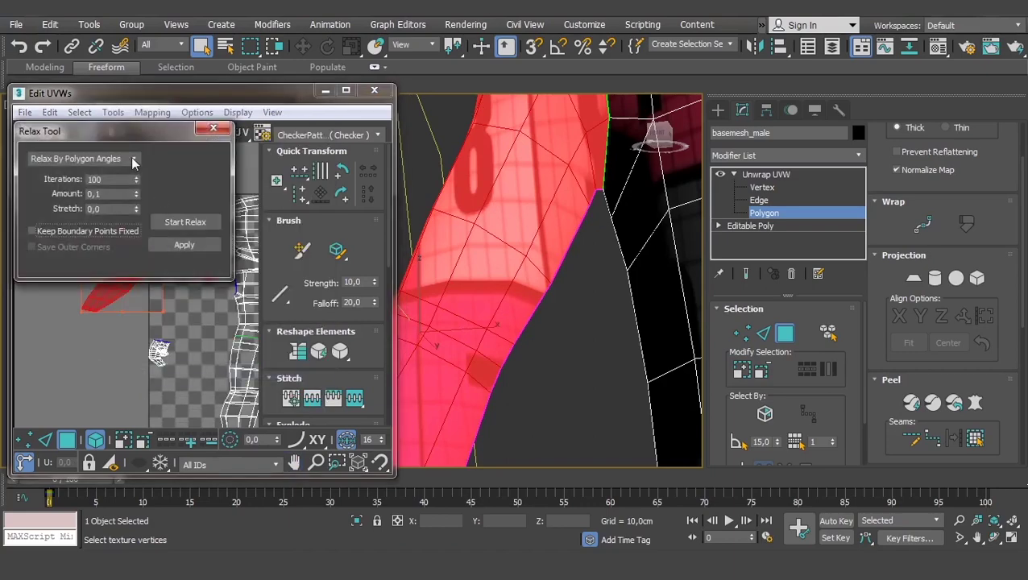
{"action": "left_click", "coordinate": [190, 221]}
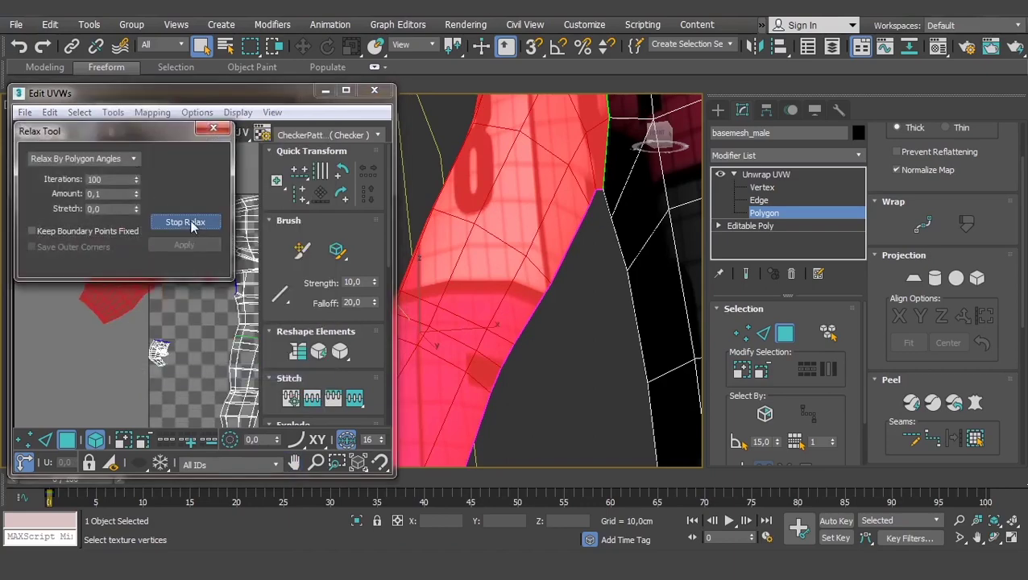
{"action": "left_click_drag", "start_coordinate": [139, 134], "coordinate": [374, 139]}
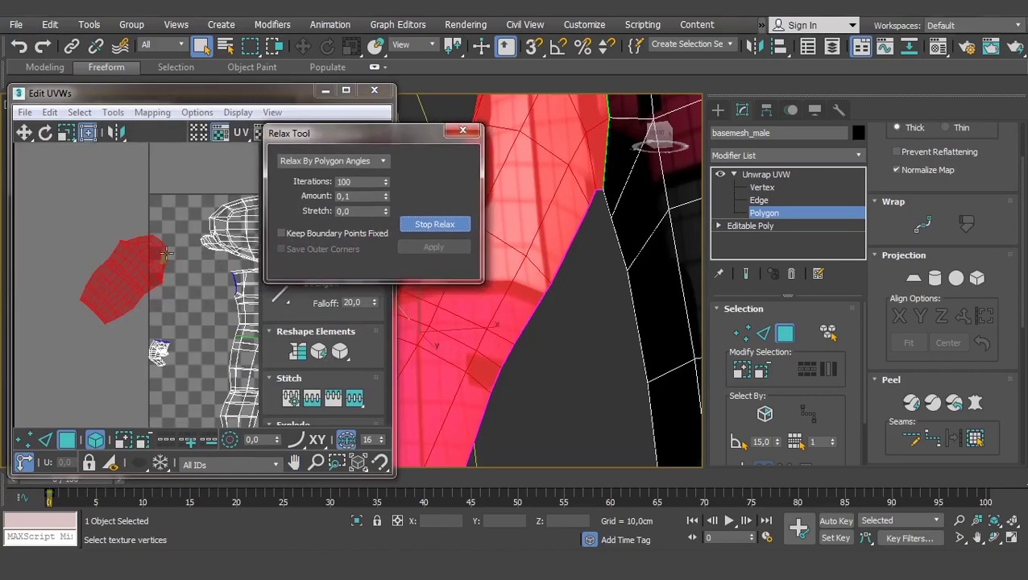
{"action": "left_click", "coordinate": [424, 229]}
{"action": "mouse_move", "coordinate": [592, 297]}
{"action": "middle_mouse_down", "text": "alt"}
{"action": "mouse_move", "coordinate": [512, 362]}
{"action": "mouse_move", "coordinate": [588, 303]}
{"action": "mouse_move", "coordinate": [547, 314]}
{"action": "middle_mouse_up", "text": "alt"}
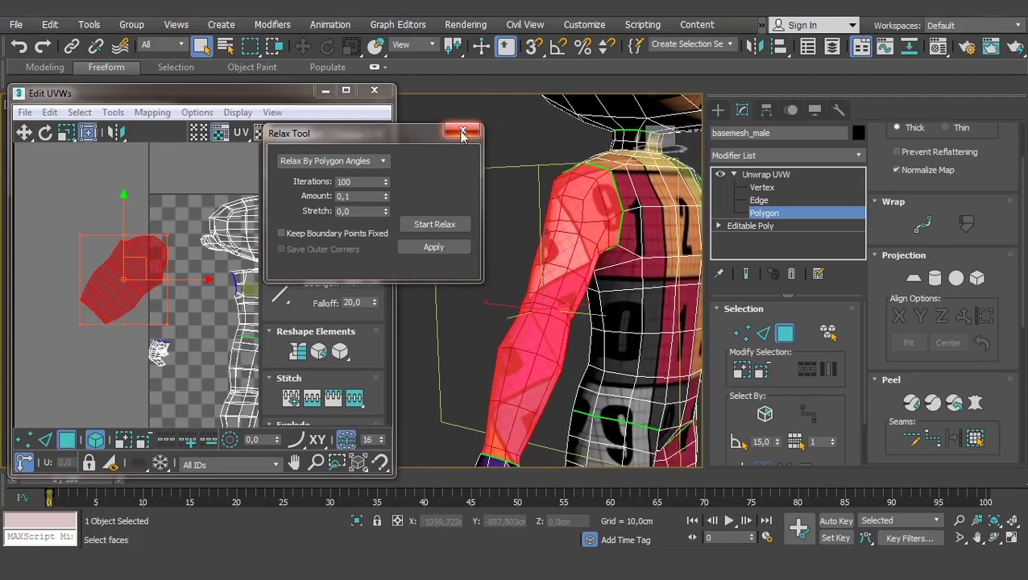
Open the Material Editor and the Diffuse Map #2 checker bitmap's settings.
{"action": "key", "text": "m"}
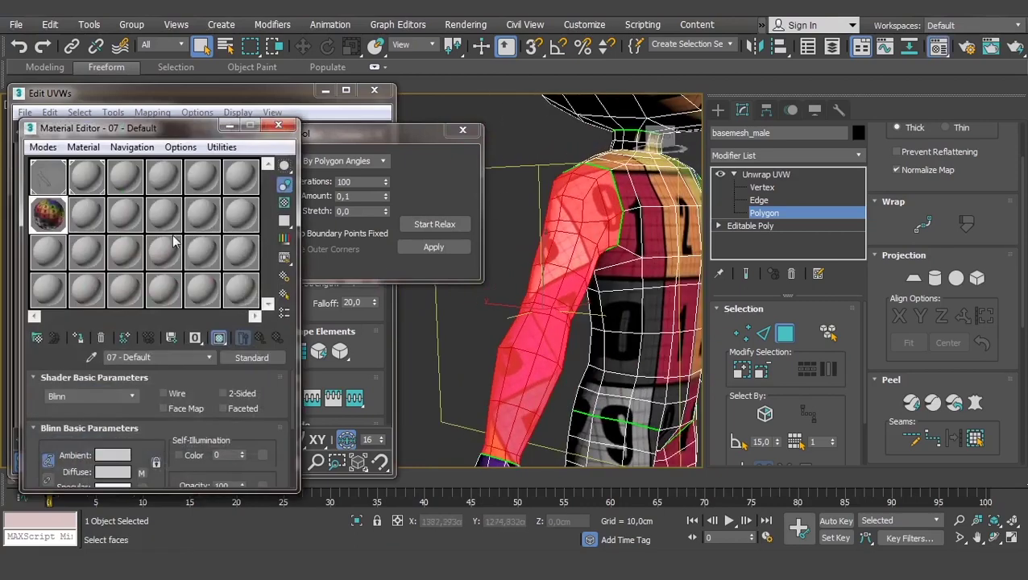
{"action": "scroll", "coordinate": [135, 443], "scroll_direction": "down", "scroll_amount": 2}
{"action": "scroll", "coordinate": [131, 426], "scroll_direction": "down", "scroll_amount": 2}
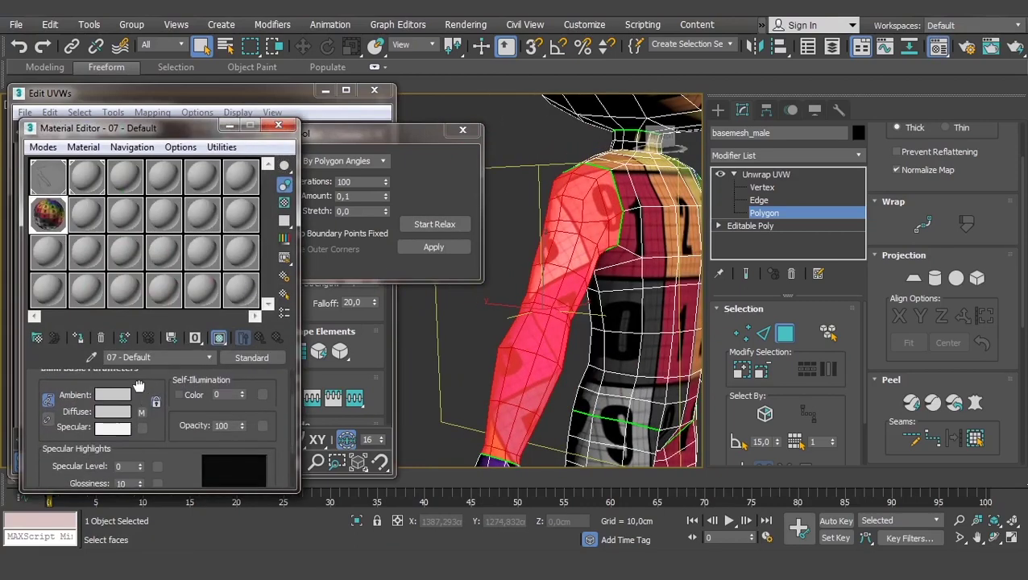
{"action": "left_click", "coordinate": [140, 407]}
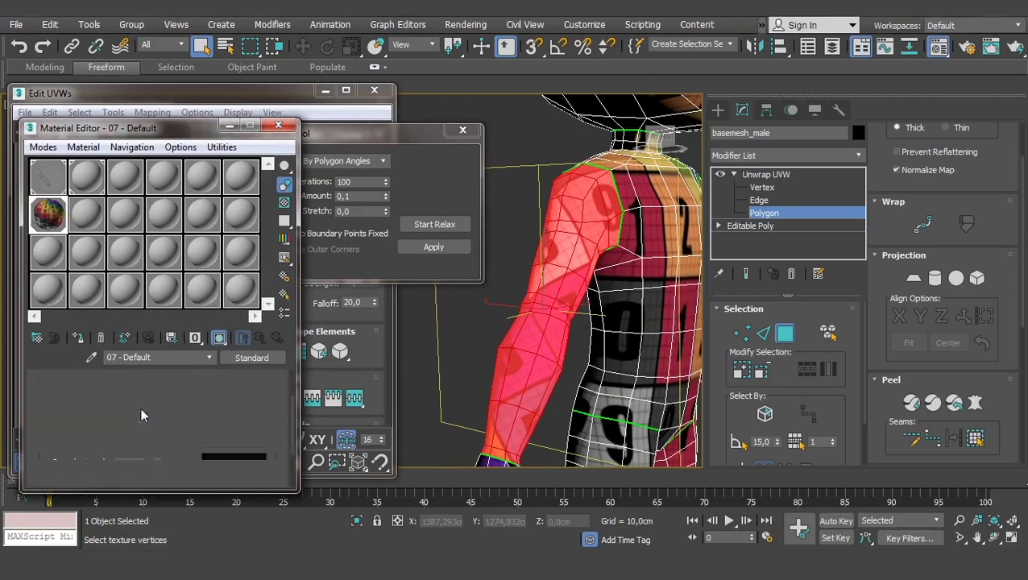
{"action": "scroll", "coordinate": [216, 437], "scroll_direction": "down", "scroll_amount": 2}
{"action": "scroll", "coordinate": [178, 447], "scroll_direction": "down", "scroll_amount": 2}
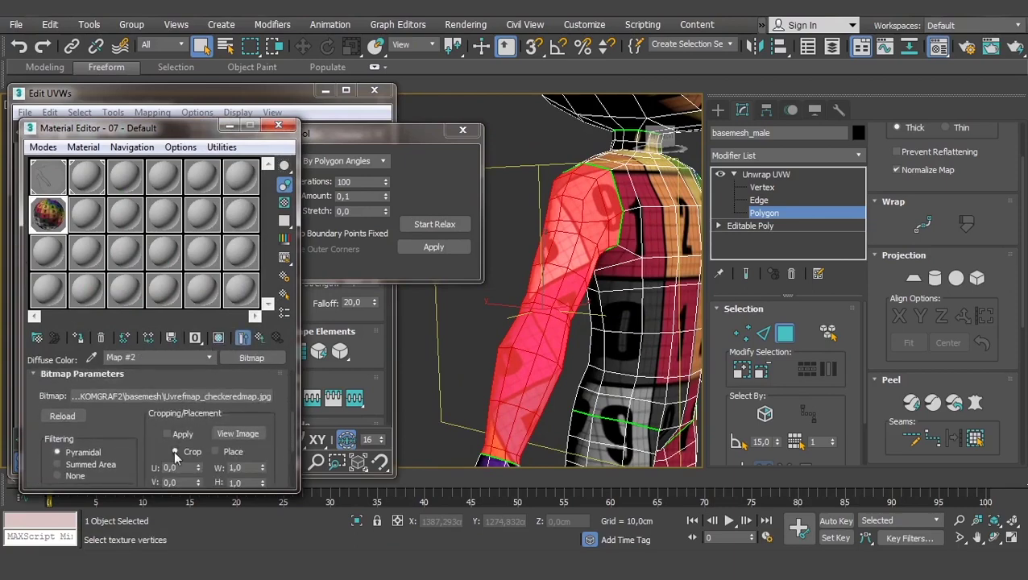
{"action": "scroll", "coordinate": [174, 450], "scroll_direction": "down", "scroll_amount": 2}
{"action": "scroll", "coordinate": [167, 435], "scroll_direction": "down", "scroll_amount": 2}
{"action": "scroll", "coordinate": [169, 427], "scroll_direction": "up", "scroll_amount": 4}
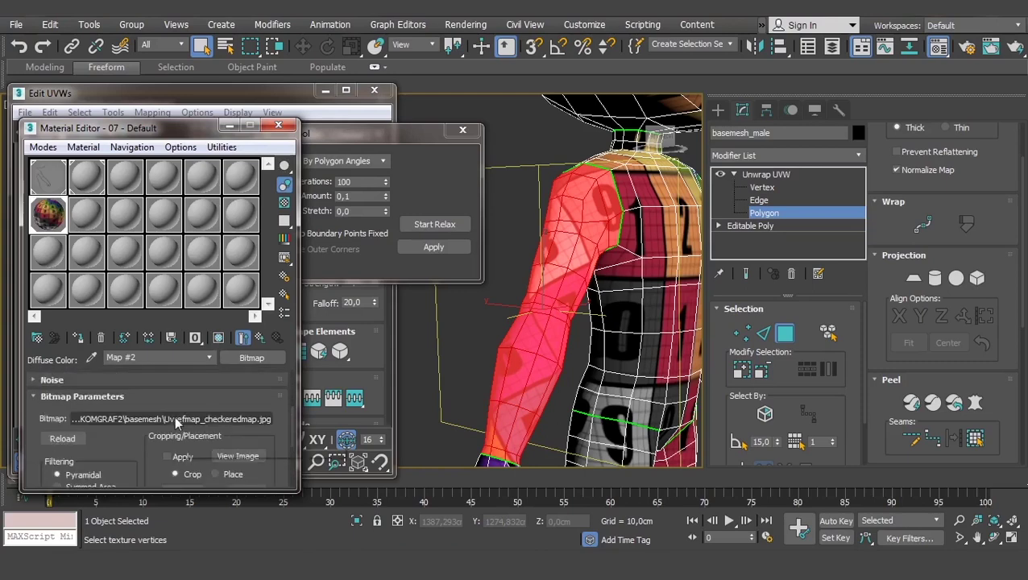
{"action": "scroll", "coordinate": [173, 415], "scroll_direction": "down", "scroll_amount": 1}
{"action": "scroll", "coordinate": [177, 414], "scroll_direction": "up", "scroll_amount": 2}
{"action": "scroll", "coordinate": [178, 413], "scroll_direction": "up", "scroll_amount": 2}
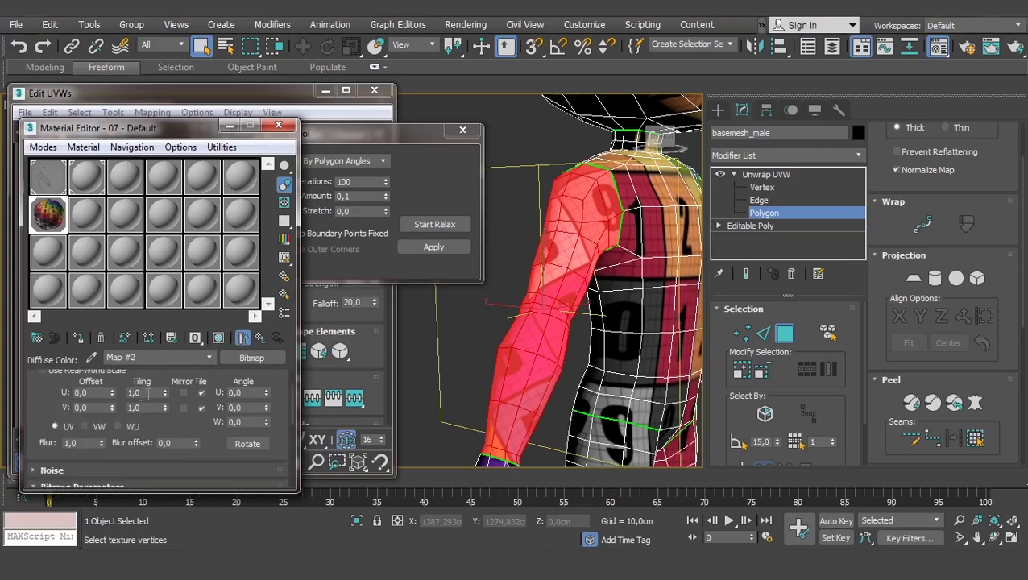
Set the checker's U and V tiling to 3.0 and inspect it on the arm.
{"action": "key", "text": "Tab"}
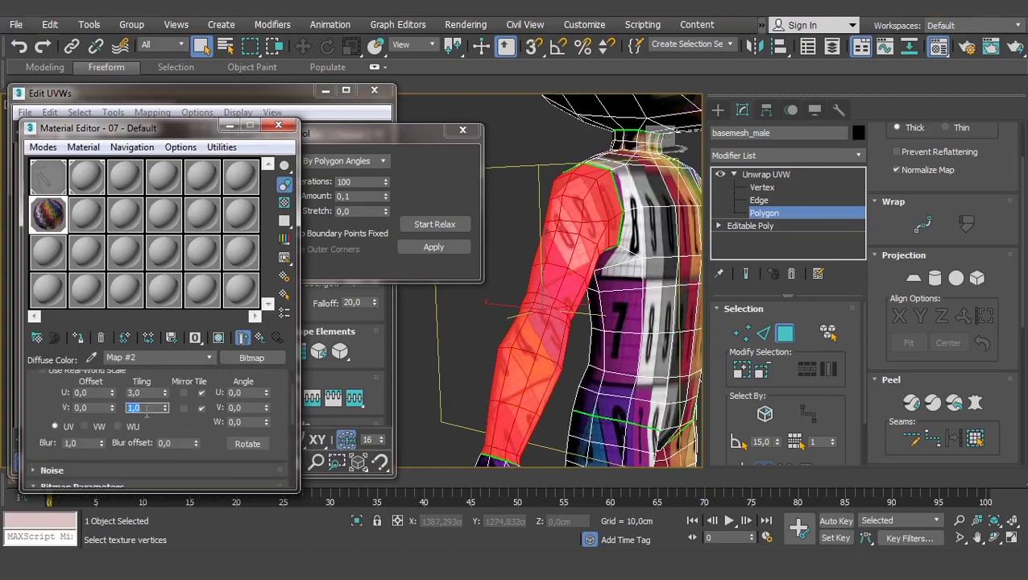
{"action": "type", "text": "3"}
{"action": "key", "text": "Return"}
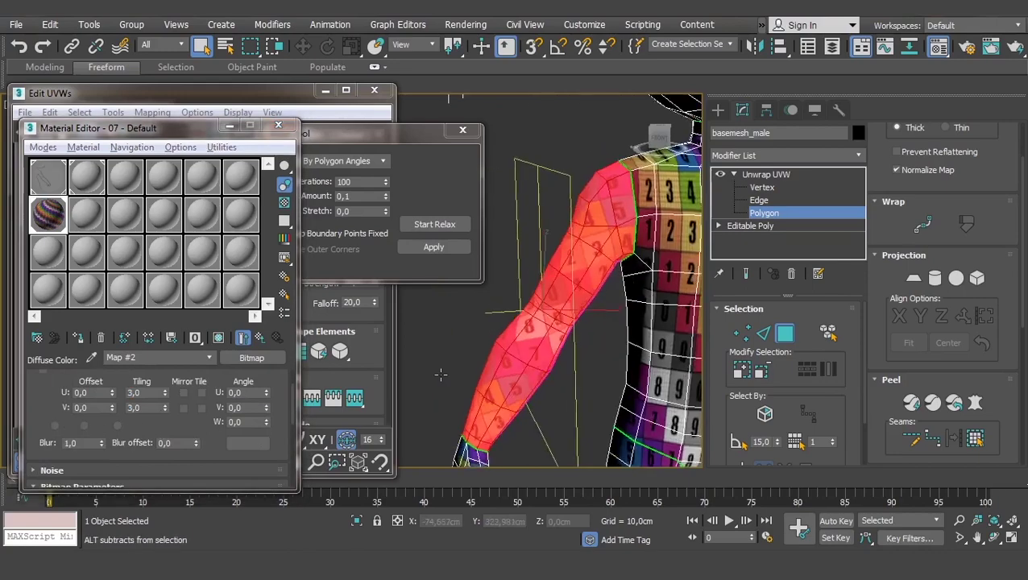
{"action": "middle_click_drag", "start_coordinate": [498, 360], "coordinate": [484, 339], "text": "alt"}
{"action": "scroll", "coordinate": [564, 290], "scroll_direction": "up", "scroll_amount": 3}
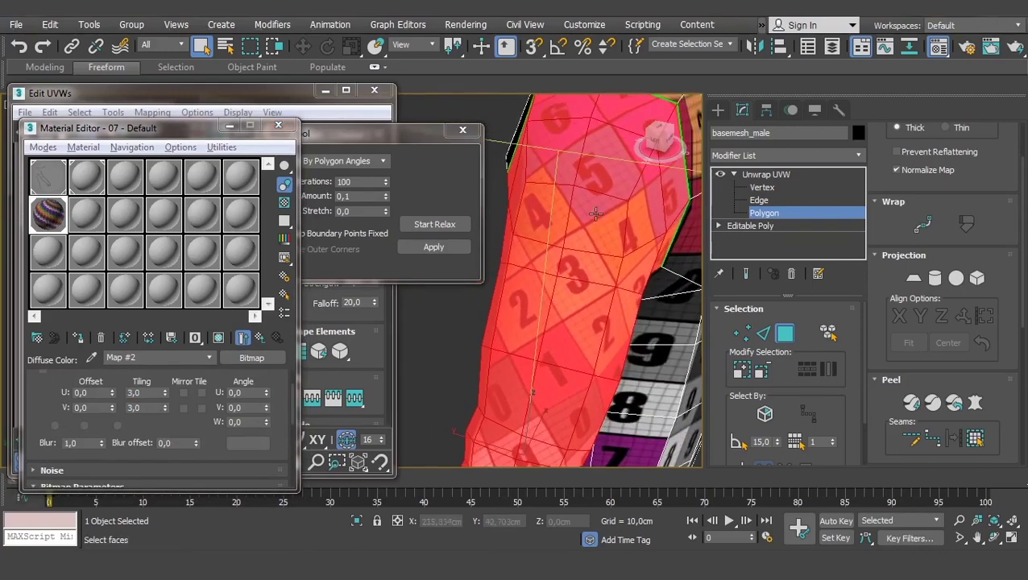
{"action": "mouse_move", "coordinate": [577, 282]}
{"action": "middle_mouse_down", "text": "alt"}
{"action": "mouse_move", "coordinate": [538, 307]}
{"action": "mouse_move", "coordinate": [570, 338]}
{"action": "mouse_move", "coordinate": [539, 272]}
{"action": "mouse_move", "coordinate": [564, 322]}
{"action": "middle_mouse_up", "text": "alt"}
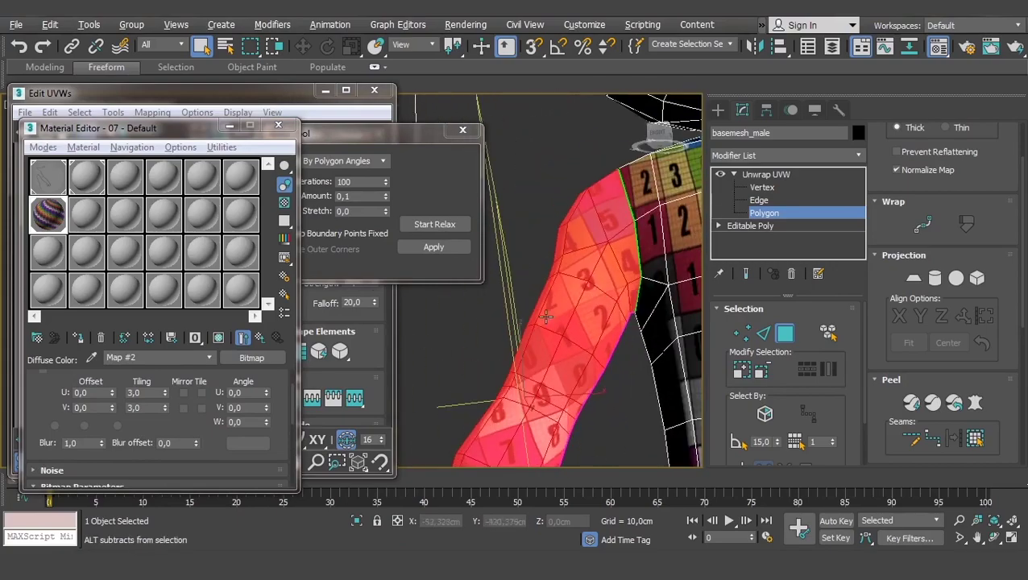
Close the Material Editor and rotate the arm UV island upright.
{"action": "left_click", "coordinate": [278, 125]}
{"action": "left_click_drag", "start_coordinate": [51, 297], "coordinate": [136, 208]}
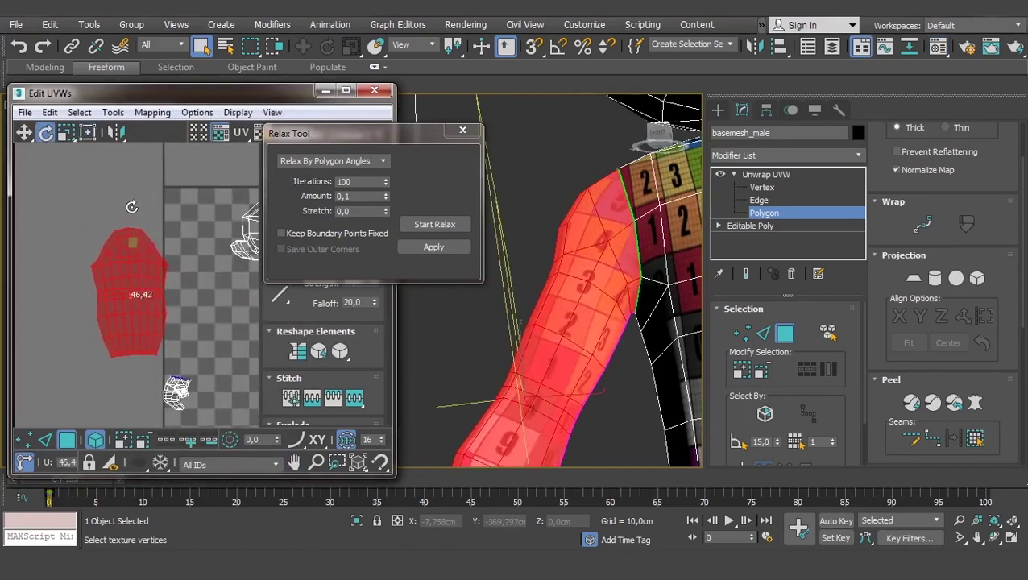
{"action": "scroll", "coordinate": [550, 305], "scroll_direction": "down", "scroll_amount": 5}
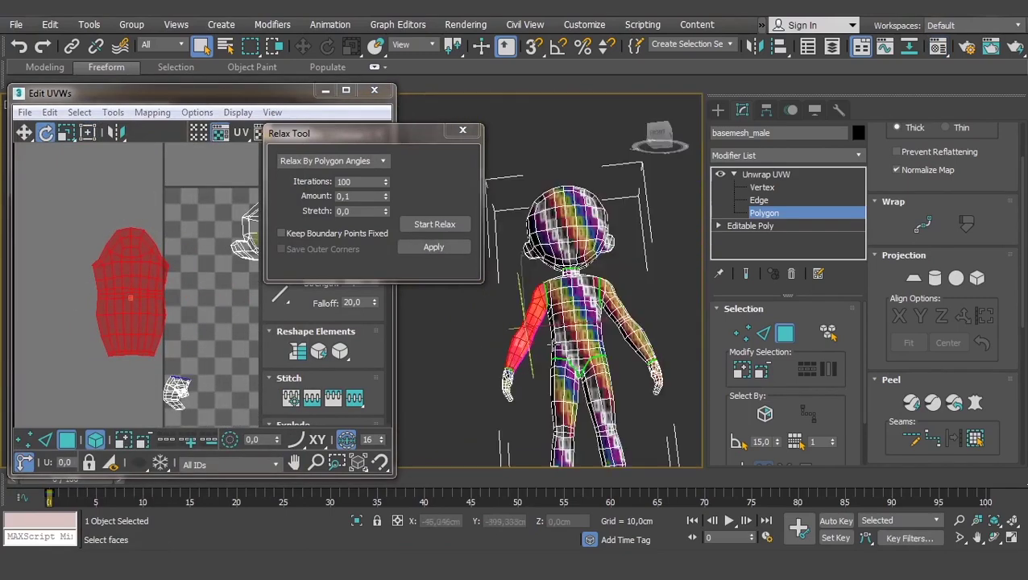
{"action": "mouse_move", "coordinate": [550, 305]}
{"action": "middle_mouse_down", "text": "alt"}
{"action": "mouse_move", "coordinate": [571, 306]}
{"action": "mouse_move", "coordinate": [533, 334]}
{"action": "middle_mouse_up", "text": "alt"}
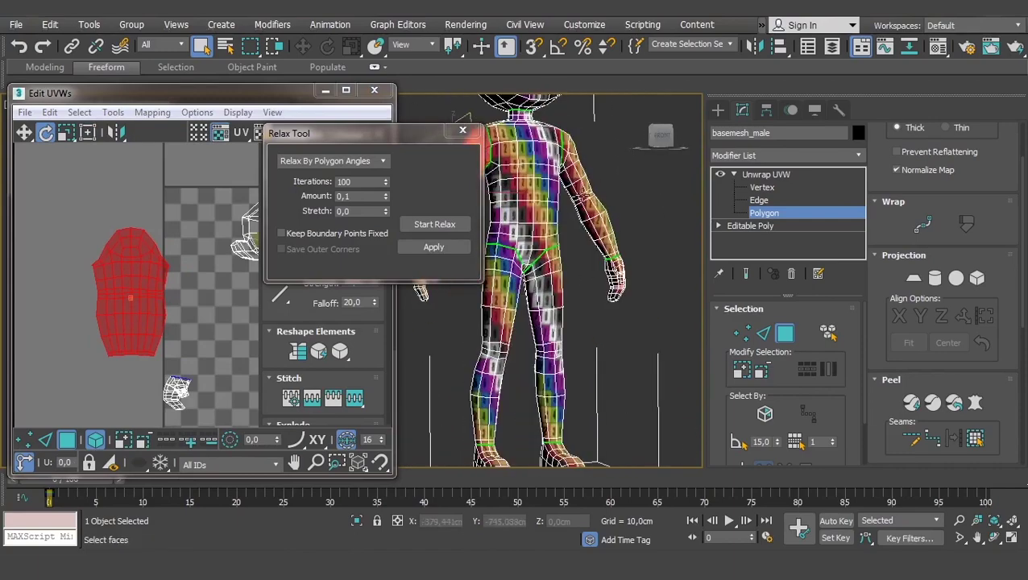
Select faces on the leg to check its island, then switch Unwrap UVW to Edge level.
{"action": "middle_click_drag", "start_coordinate": [546, 317], "coordinate": [640, 317], "text": "alt"}
{"action": "scroll", "coordinate": [571, 323], "scroll_direction": "up", "scroll_amount": 5}
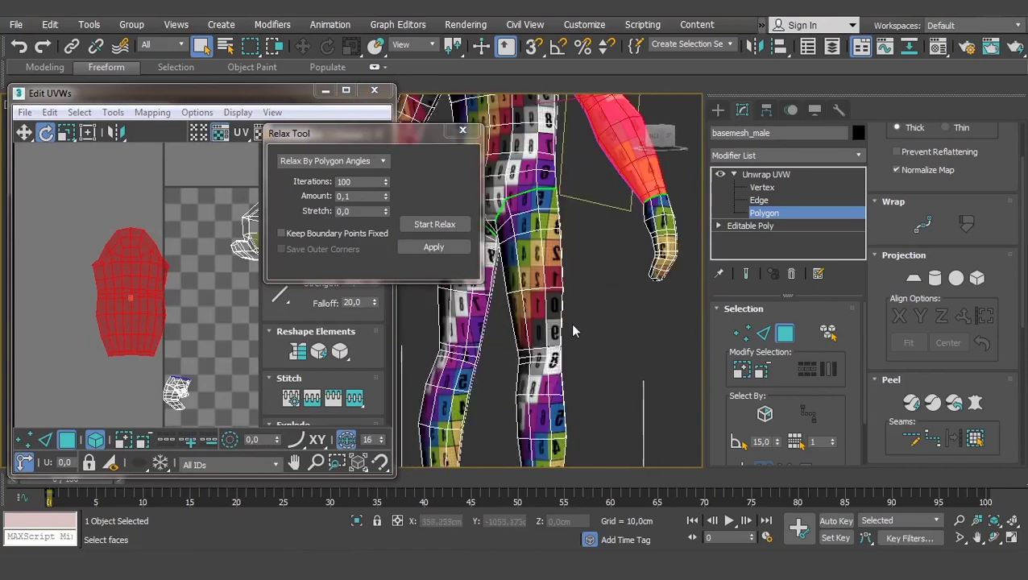
{"action": "middle_click_drag", "start_coordinate": [523, 253], "coordinate": [562, 262], "text": "alt"}
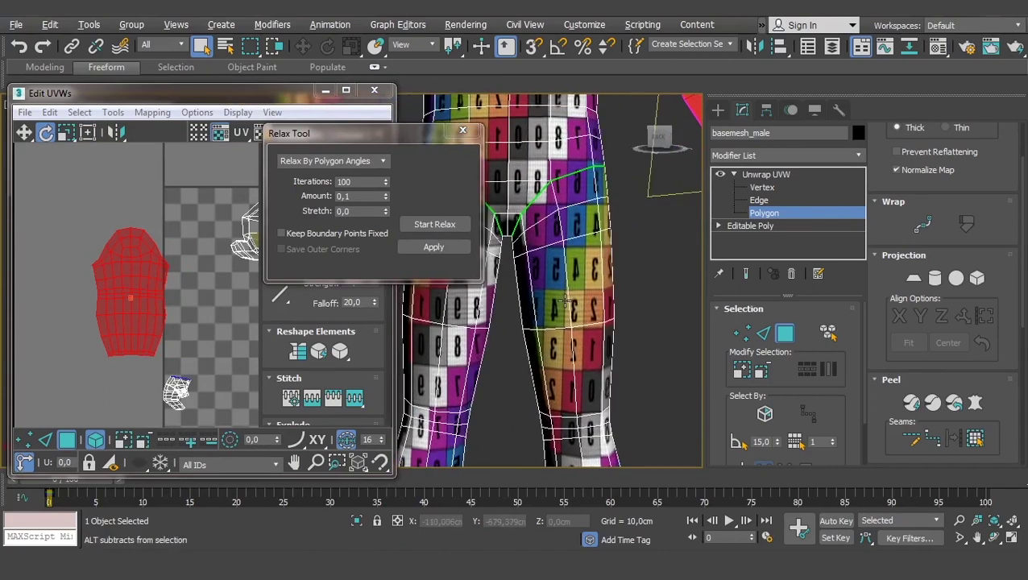
{"action": "left_click", "coordinate": [566, 272]}
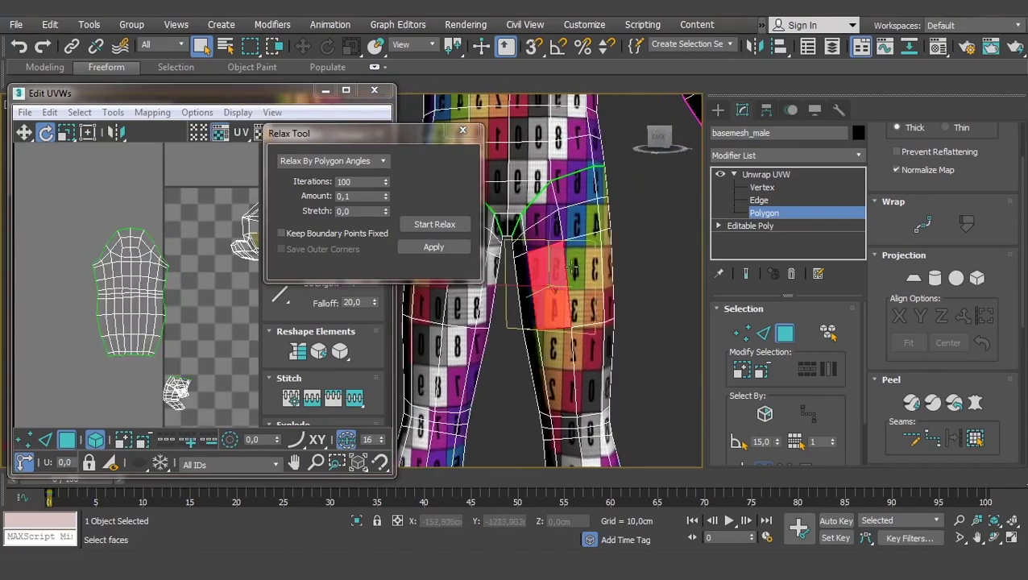
{"action": "left_click", "coordinate": [753, 200]}
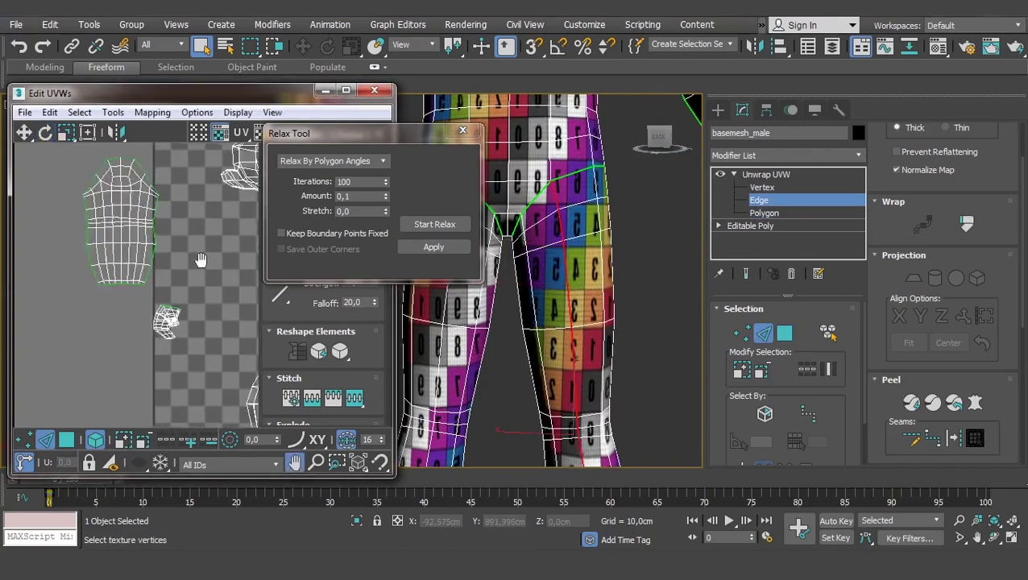
Break the UVs along the inner lower-leg edge.
{"action": "scroll", "coordinate": [200, 258], "scroll_direction": "down", "scroll_amount": 3}
{"action": "left_click", "coordinate": [185, 323]}
{"action": "right_click", "coordinate": [160, 290]}
{"action": "left_click", "coordinate": [137, 324]}
Relax the lower leg island and rotate it upright.
{"action": "key", "text": "3"}
{"action": "left_click", "coordinate": [218, 320]}
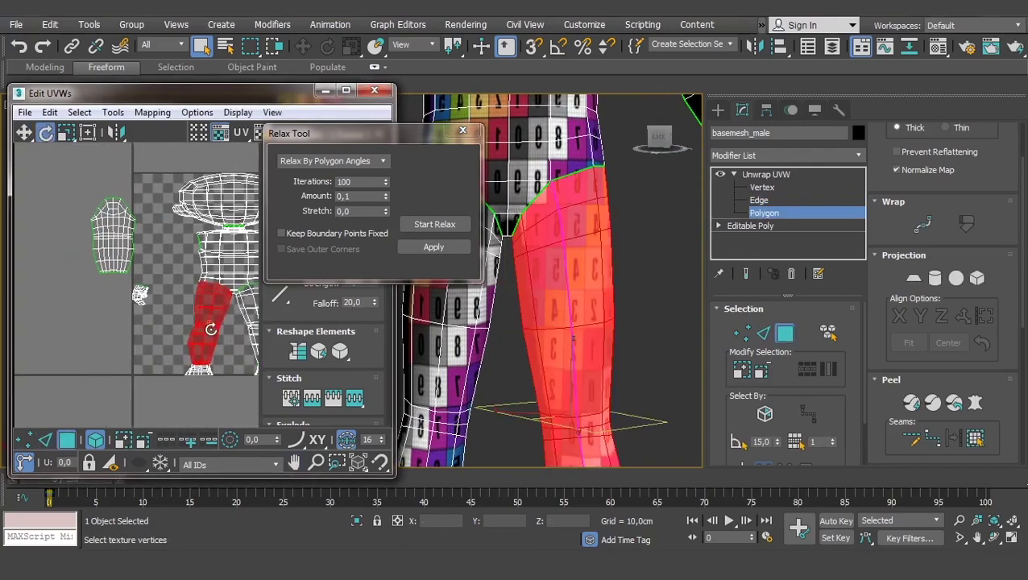
{"action": "left_click", "coordinate": [435, 224]}
{"action": "scroll", "coordinate": [161, 282], "scroll_direction": "up", "scroll_amount": 3}
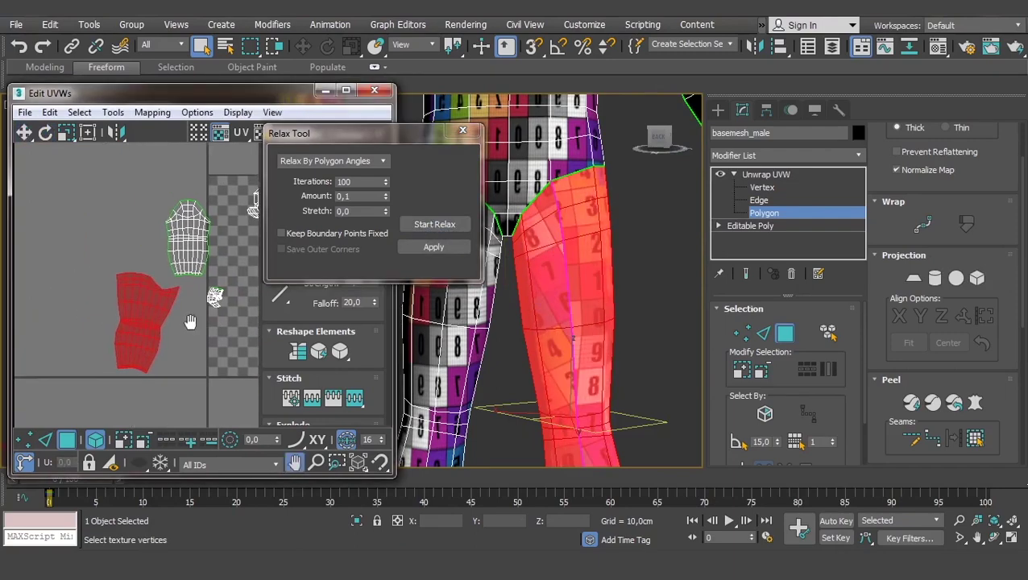
{"action": "key", "text": "e"}
{"action": "left_click_drag", "start_coordinate": [153, 322], "coordinate": [154, 294]}
{"action": "key", "text": "w"}
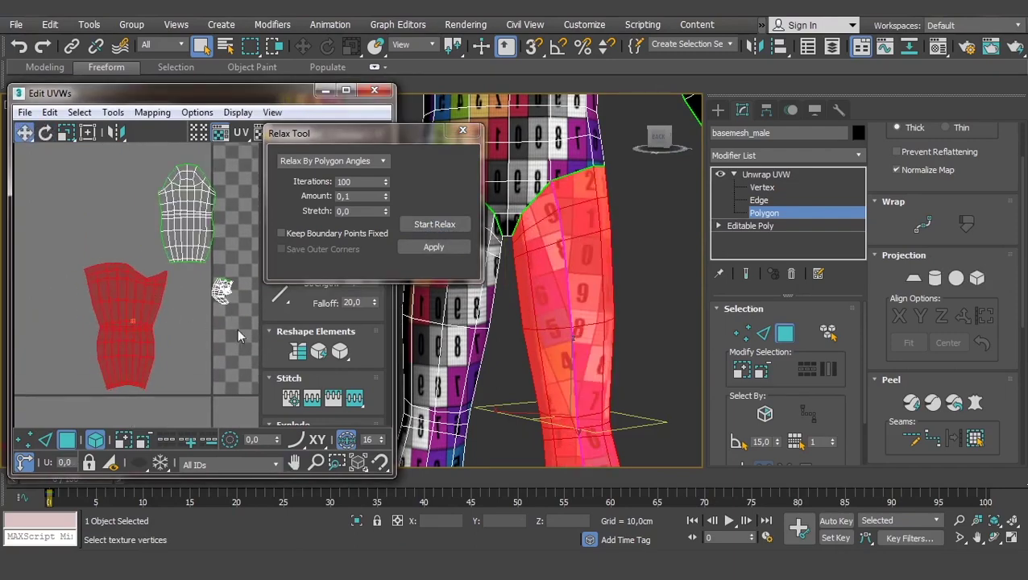
Inspect the legs and feet from below, then close the Relax Tool.
{"action": "scroll", "coordinate": [205, 335], "scroll_direction": "up", "scroll_amount": 2}
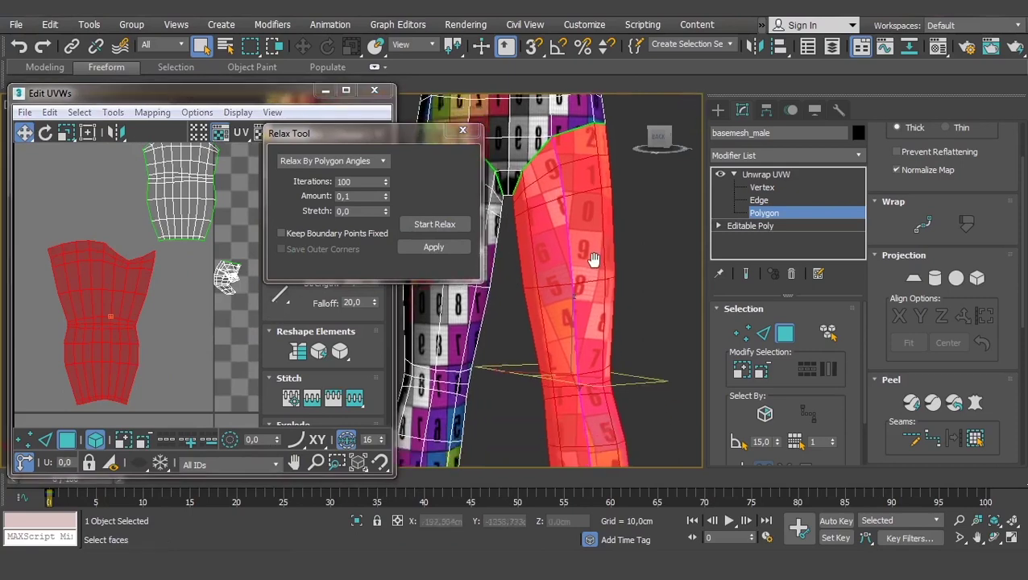
{"action": "scroll", "coordinate": [562, 187], "scroll_direction": "down", "scroll_amount": 3}
{"action": "middle_click_drag", "start_coordinate": [425, 382], "coordinate": [423, 366]}
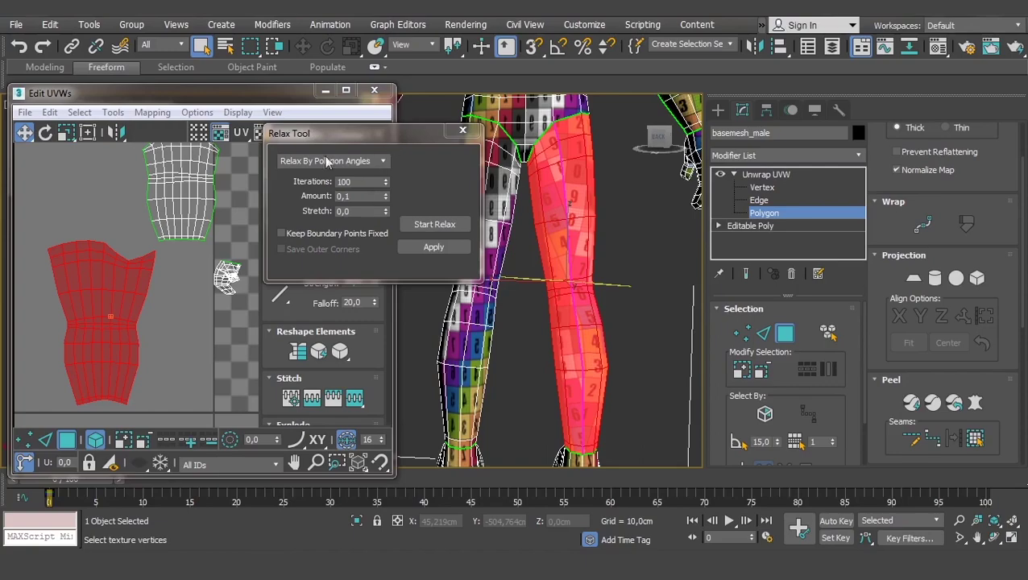
{"action": "middle_click_drag", "start_coordinate": [541, 217], "coordinate": [532, 357], "text": "alt"}
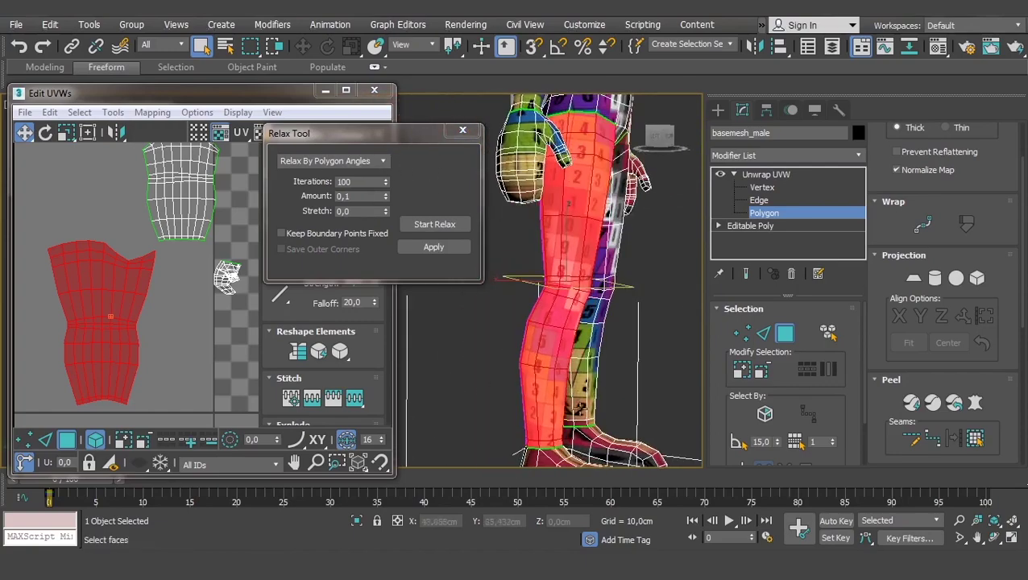
{"action": "scroll", "coordinate": [532, 356], "scroll_direction": "up", "scroll_amount": 2}
{"action": "scroll", "coordinate": [532, 357], "scroll_direction": "up", "scroll_amount": 2}
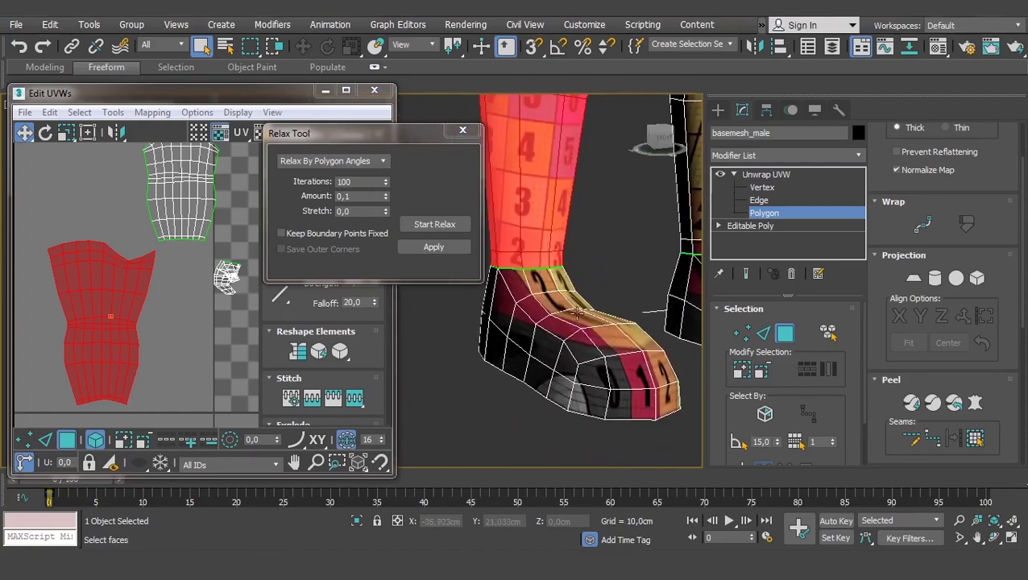
{"action": "scroll", "coordinate": [532, 357], "scroll_direction": "up", "scroll_amount": 2}
{"action": "scroll", "coordinate": [531, 357], "scroll_direction": "up", "scroll_amount": 2}
{"action": "middle_click_drag", "start_coordinate": [516, 290], "coordinate": [524, 301], "text": "alt"}
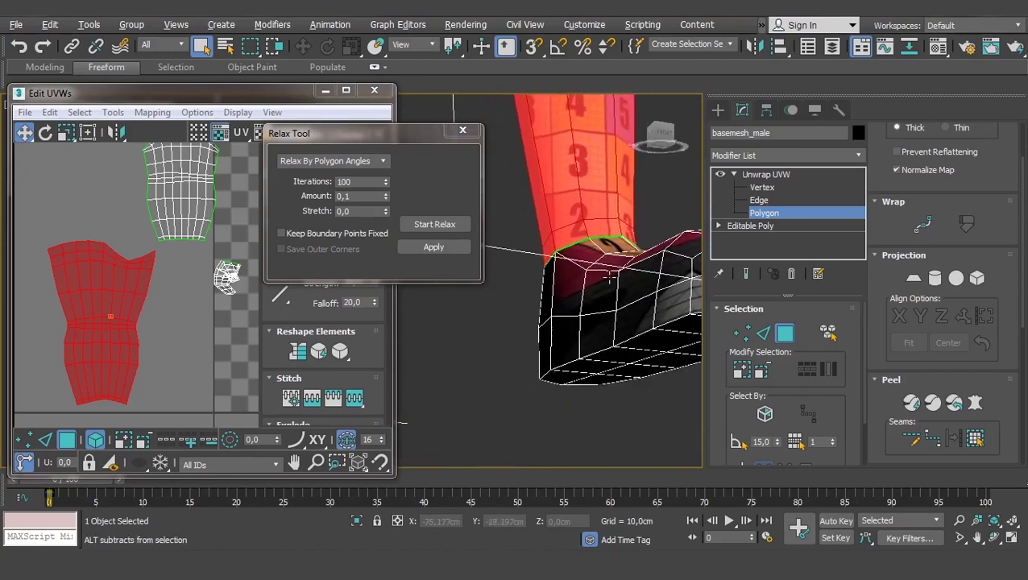
{"action": "scroll", "coordinate": [524, 301], "scroll_direction": "up", "scroll_amount": 2}
{"action": "scroll", "coordinate": [519, 310], "scroll_direction": "up", "scroll_amount": 2}
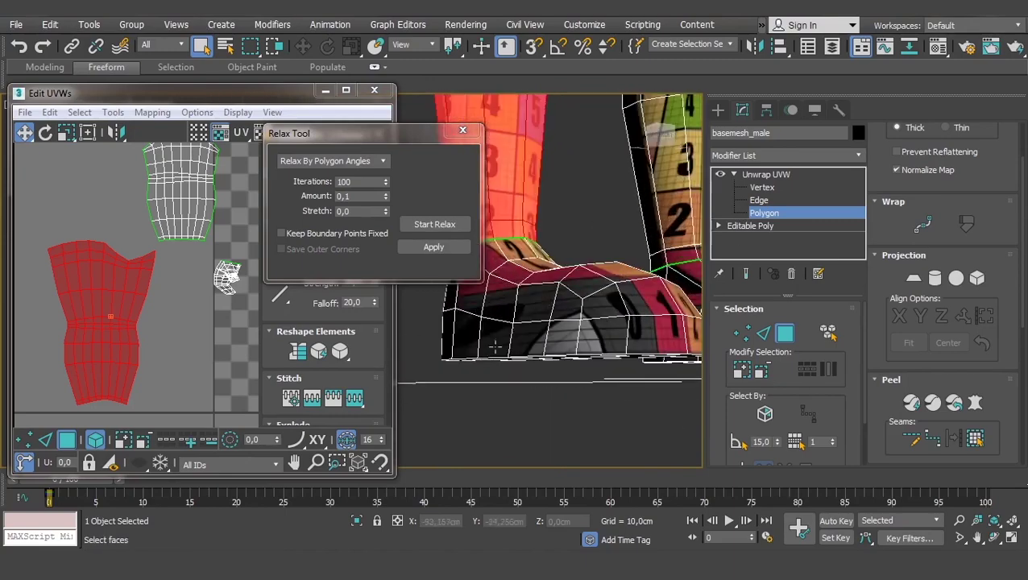
{"action": "scroll", "coordinate": [514, 322], "scroll_direction": "up", "scroll_amount": 2}
{"action": "scroll", "coordinate": [516, 321], "scroll_direction": "down", "scroll_amount": 2}
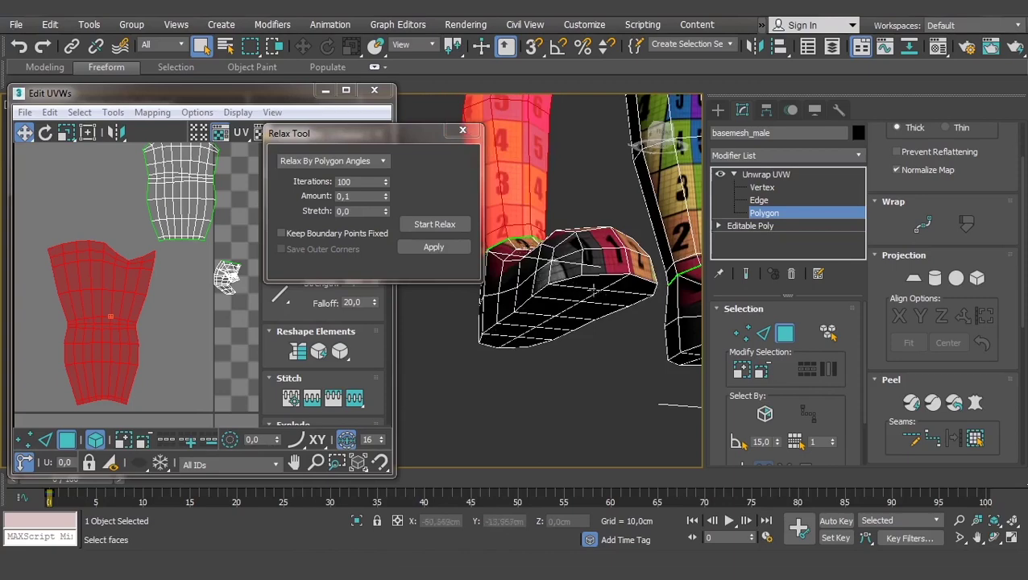
{"action": "left_click", "coordinate": [462, 130]}
{"action": "key", "text": "2"}
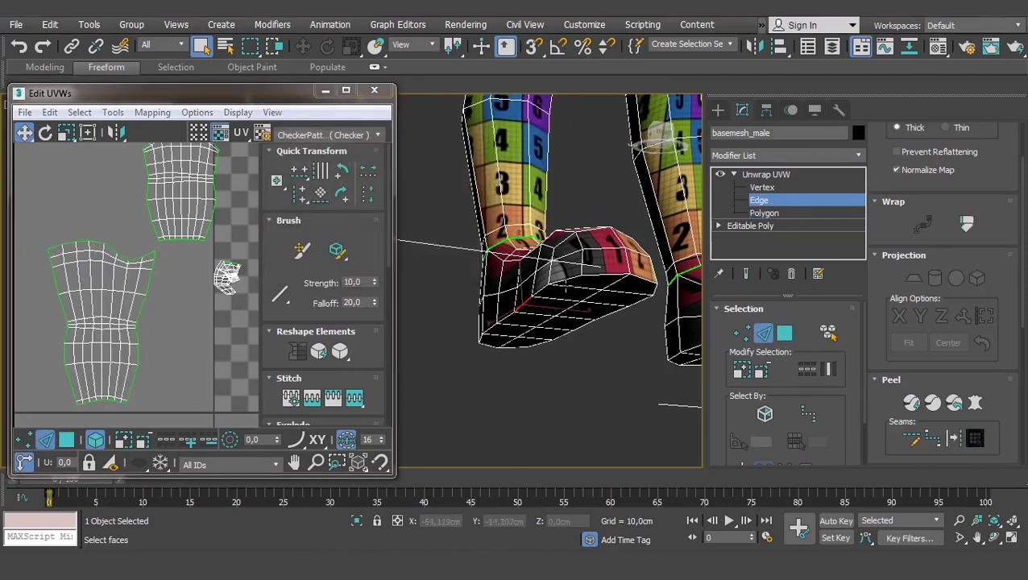
Select the edge loop around the shoe sole and break the UVs along it.
{"action": "left_click", "coordinate": [806, 369]}
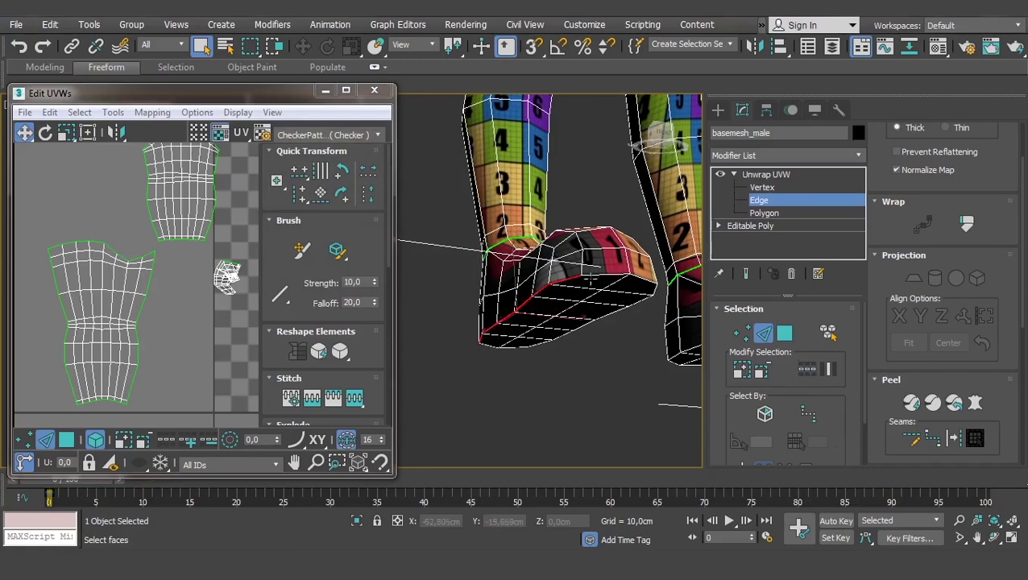
{"action": "left_click", "coordinate": [637, 304], "text": "ctrl"}
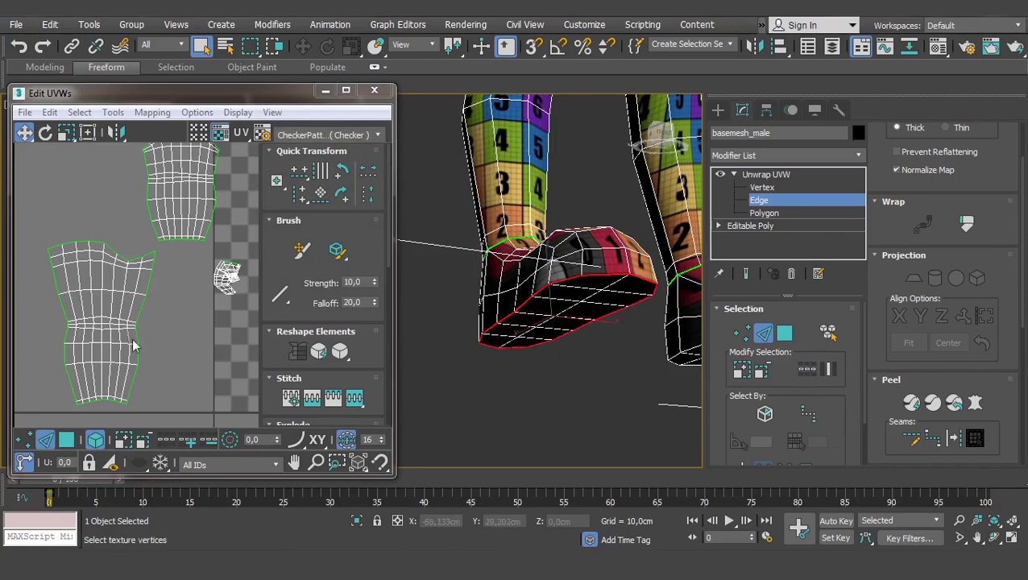
{"action": "right_click", "coordinate": [169, 265]}
{"action": "left_click", "coordinate": [153, 309]}
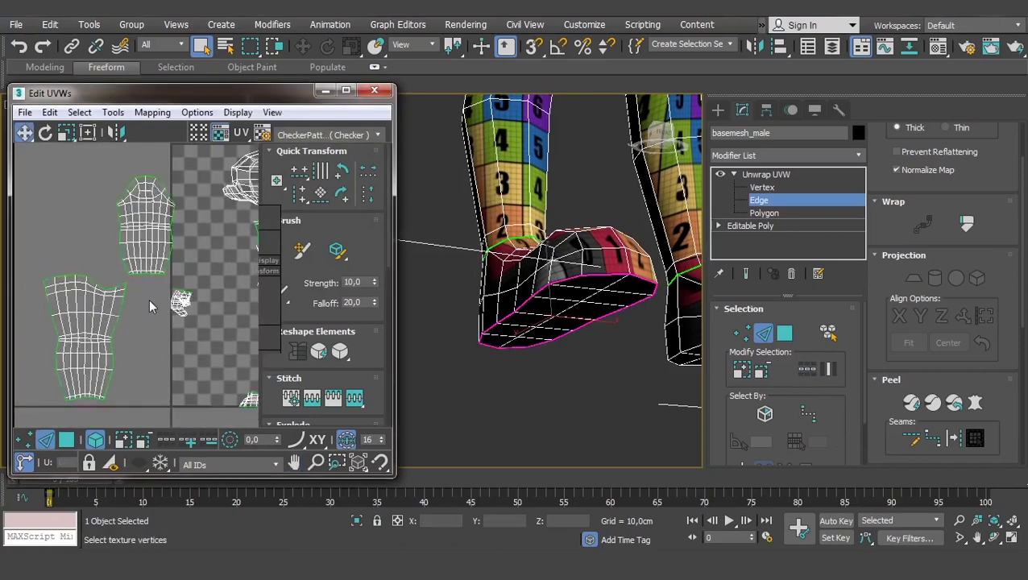
{"action": "middle_click_drag", "start_coordinate": [148, 299], "coordinate": [129, 298]}
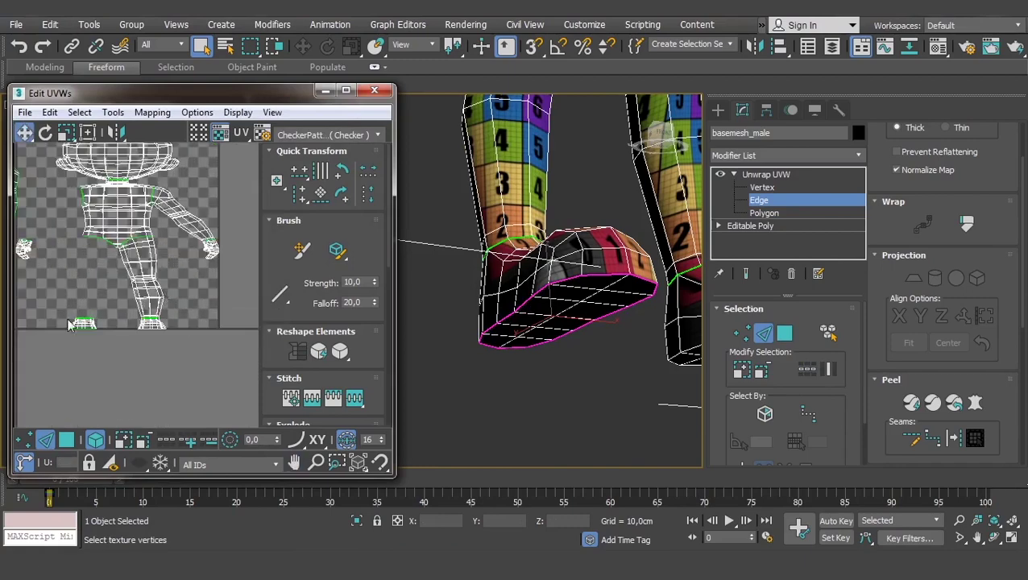
Move the shoe island up, select the sole polygons and relax them flat.
{"action": "left_click", "coordinate": [67, 441]}
{"action": "left_click_drag", "start_coordinate": [148, 291], "coordinate": [128, 227]}
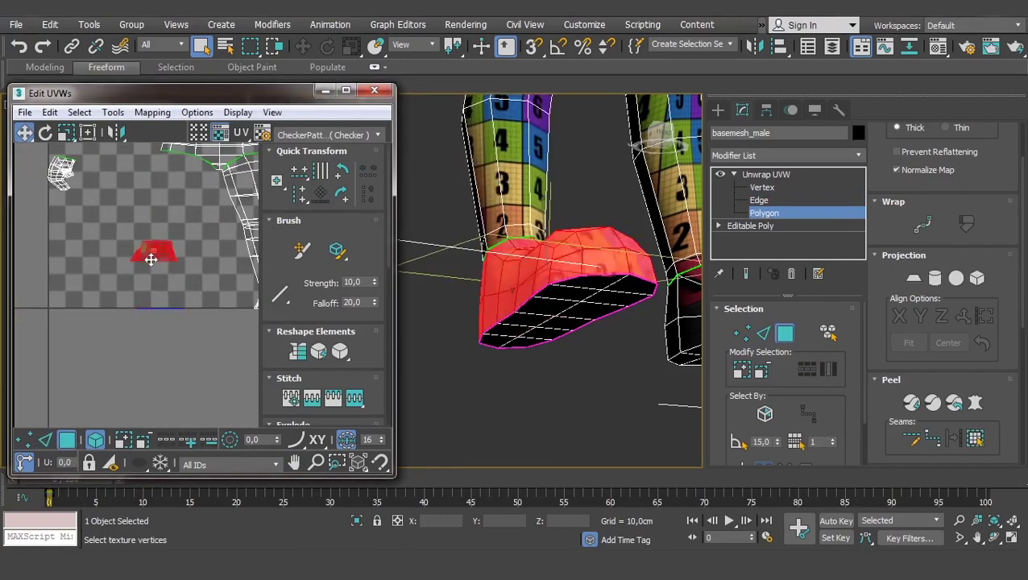
{"action": "left_click_drag", "start_coordinate": [189, 304], "coordinate": [92, 344]}
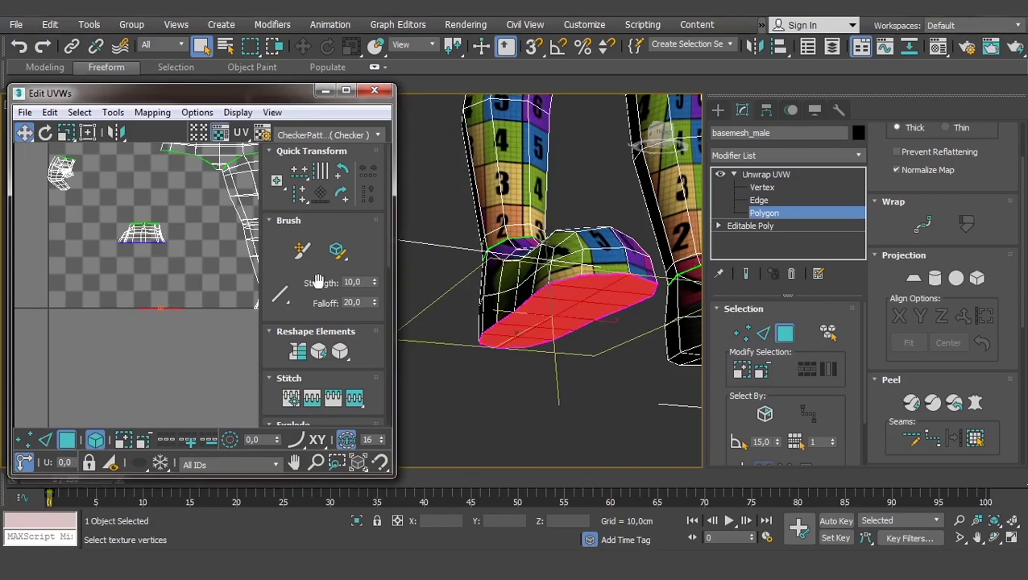
{"action": "left_click", "coordinate": [79, 112]}
{"action": "mouse_move", "coordinate": [112, 112]}
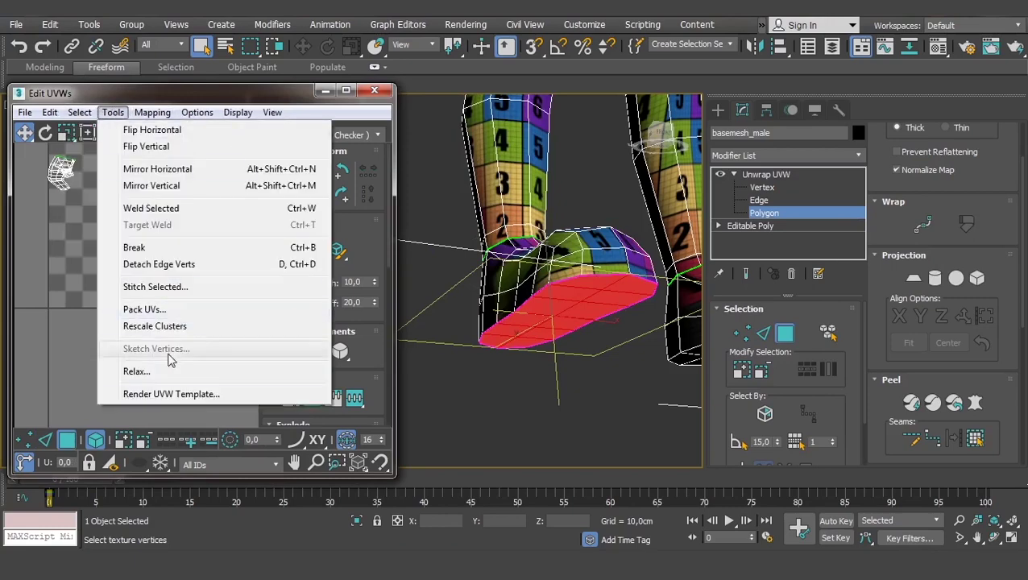
{"action": "left_click", "coordinate": [137, 371]}
{"action": "left_click", "coordinate": [413, 225]}
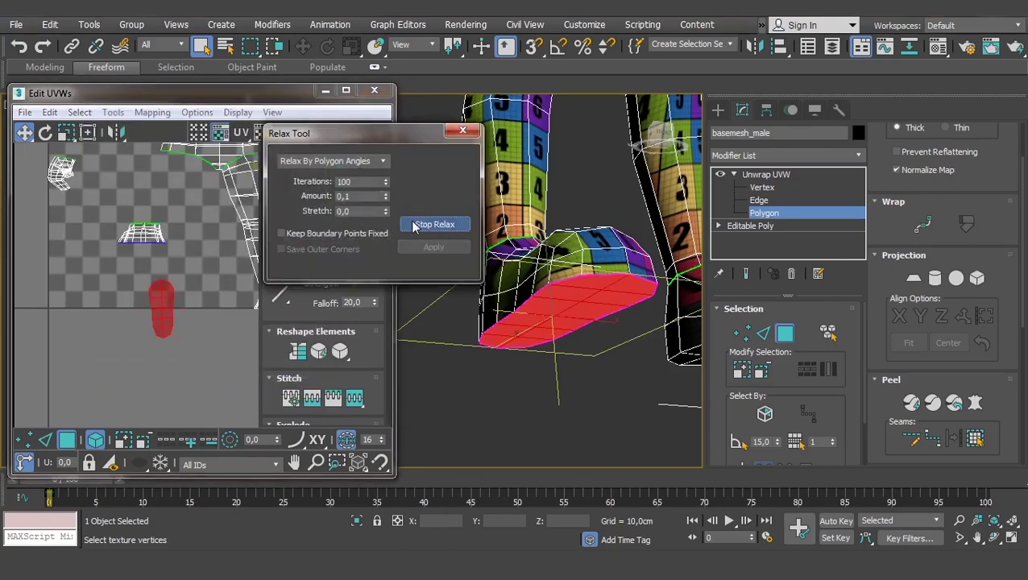
{"action": "left_click", "coordinate": [414, 226]}
{"action": "scroll", "coordinate": [172, 314], "scroll_direction": "up", "scroll_amount": 5}
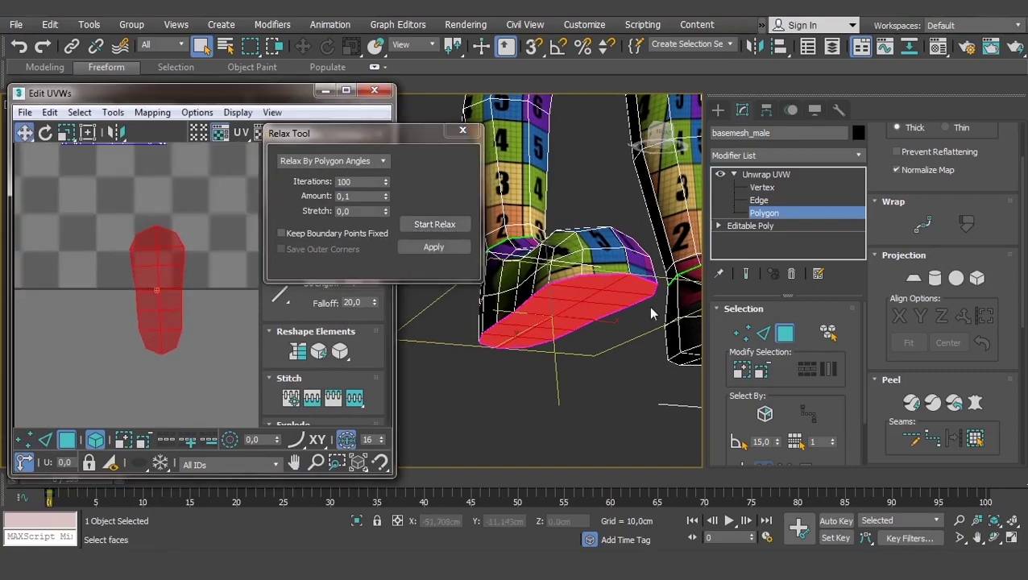
{"action": "scroll", "coordinate": [570, 306], "scroll_direction": "up", "scroll_amount": 4}
{"action": "scroll", "coordinate": [569, 297], "scroll_direction": "up", "scroll_amount": 2}
{"action": "scroll", "coordinate": [176, 252], "scroll_direction": "down", "scroll_amount": 2}
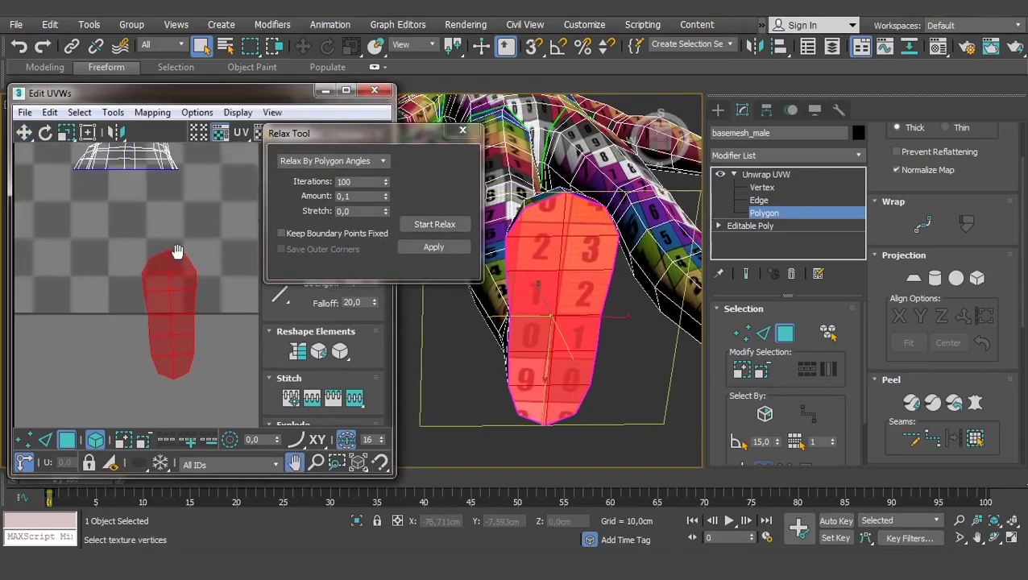
{"action": "scroll", "coordinate": [171, 285], "scroll_direction": "down", "scroll_amount": 2}
{"action": "middle_click_drag", "start_coordinate": [564, 306], "coordinate": [631, 322], "text": "alt"}
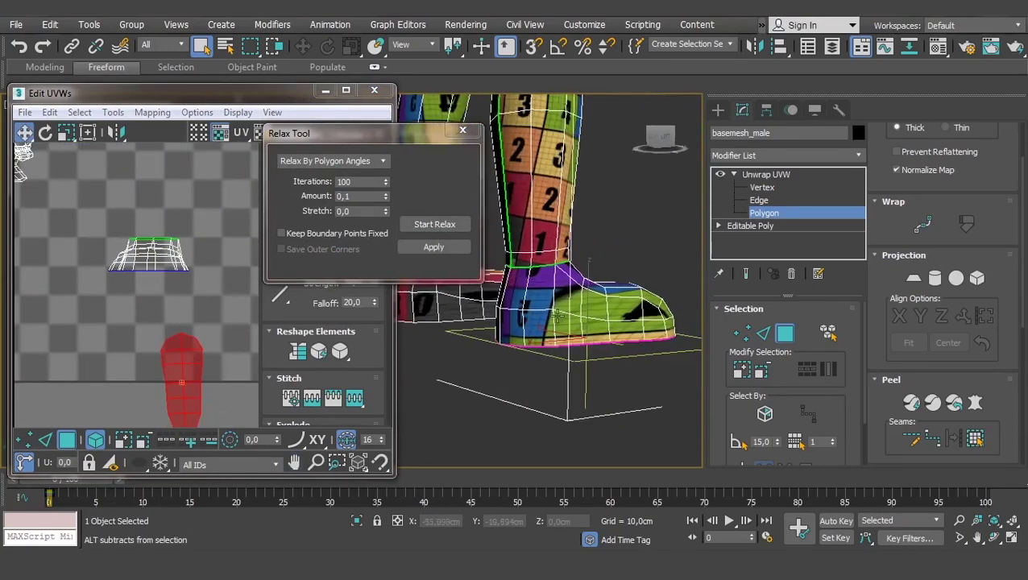
{"action": "scroll", "coordinate": [631, 306], "scroll_direction": "up", "scroll_amount": 2}
Select two vertical edges on the lower leg and break the UVs along them.
{"action": "left_click", "coordinate": [757, 200]}
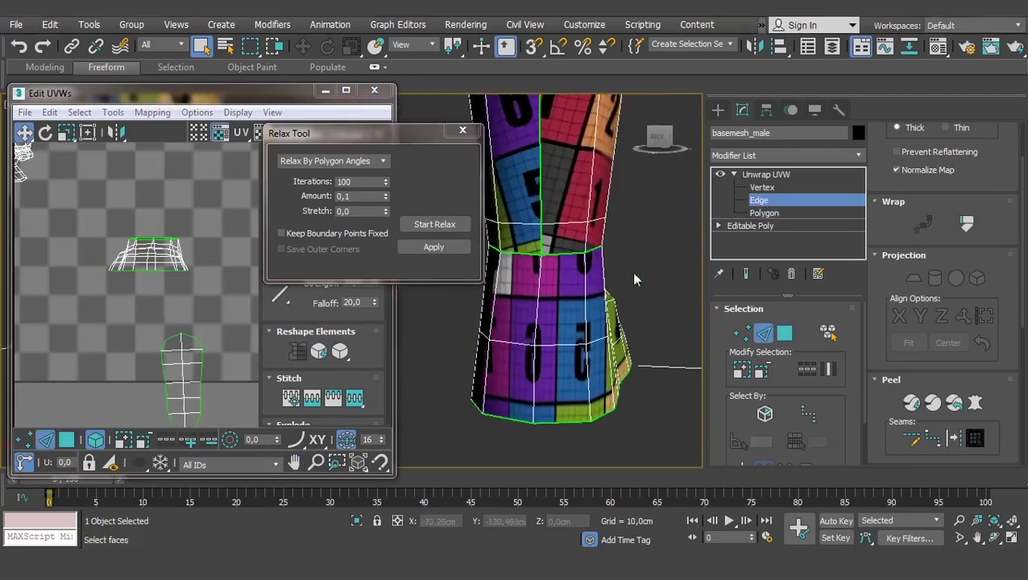
{"action": "left_click", "coordinate": [537, 303]}
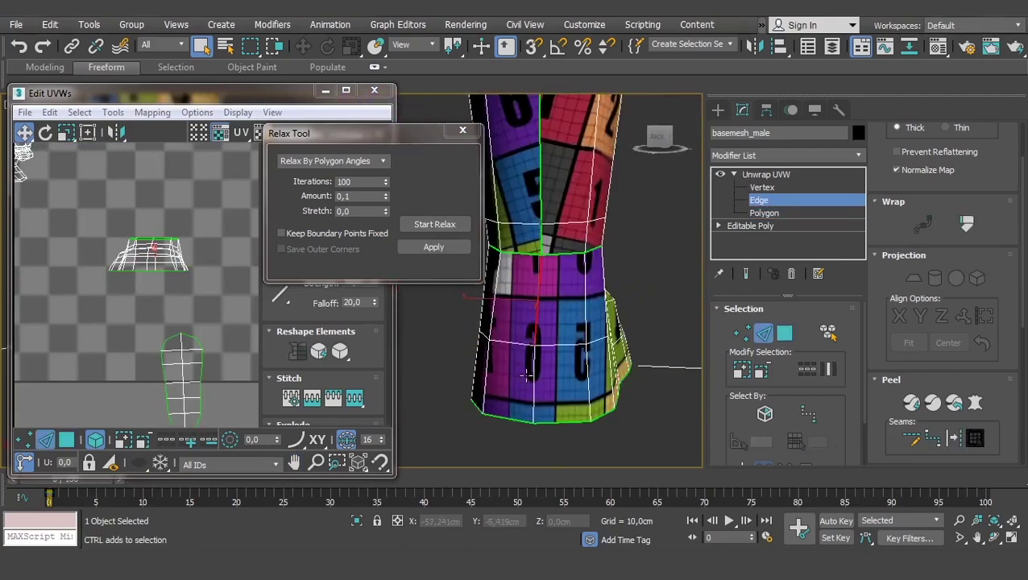
{"action": "left_click", "coordinate": [531, 374], "text": "ctrl"}
{"action": "right_click", "coordinate": [138, 248]}
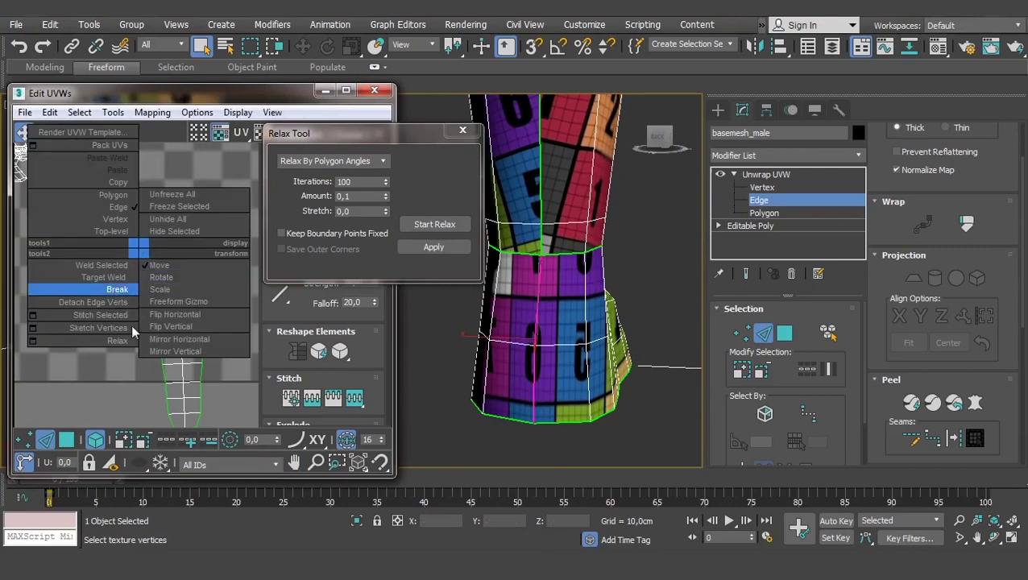
{"action": "left_click", "coordinate": [121, 289]}
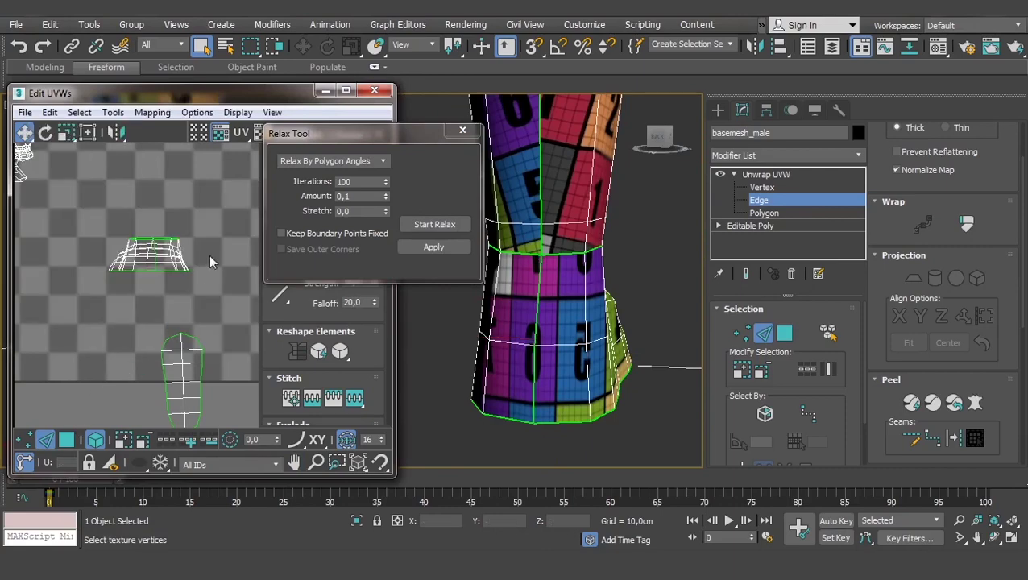
Relax the newly split island by polygon angles until it spreads flat.
{"action": "left_click", "coordinate": [67, 443]}
{"action": "left_click", "coordinate": [170, 243]}
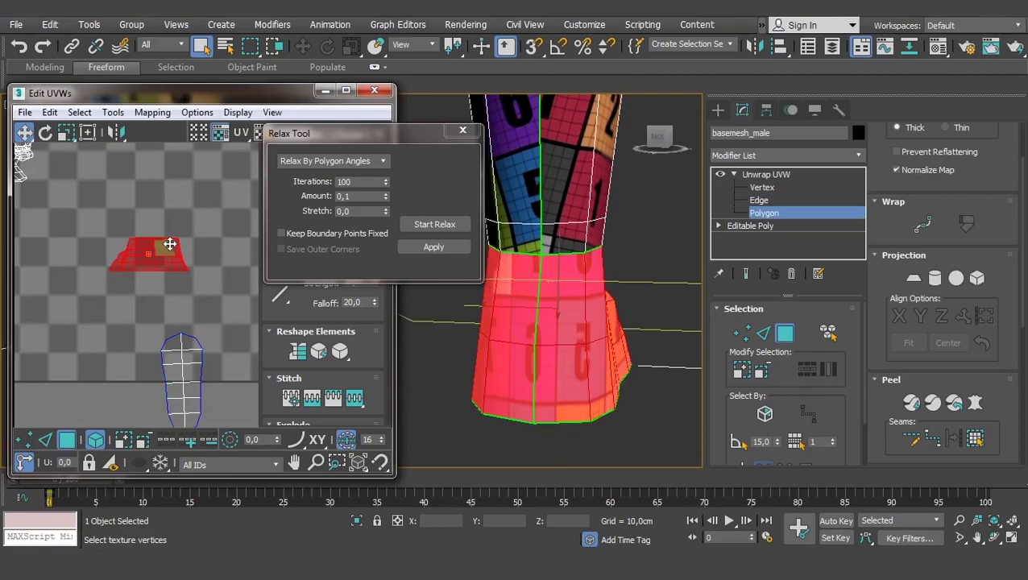
{"action": "left_click", "coordinate": [435, 225]}
{"action": "left_click", "coordinate": [439, 227]}
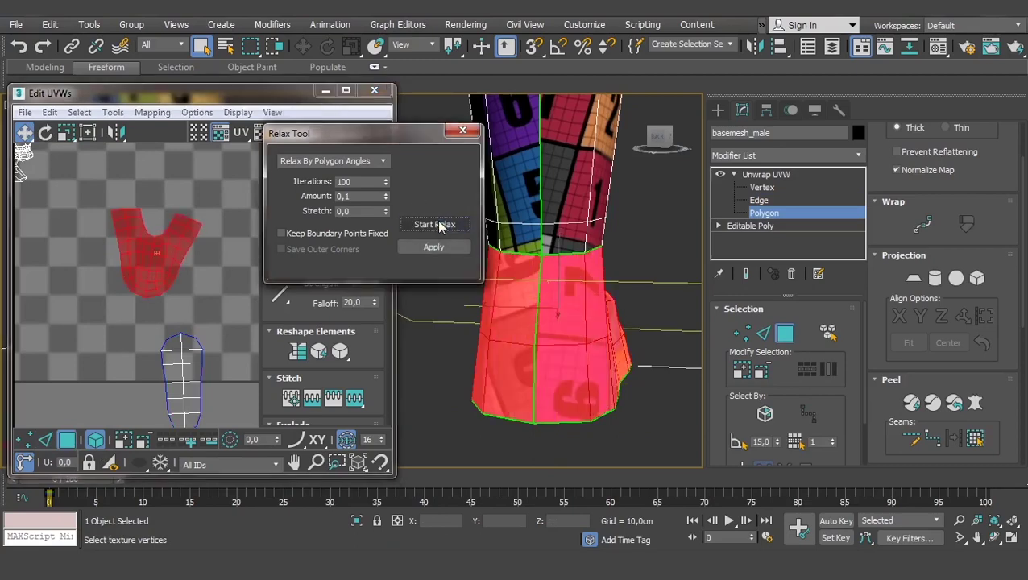
{"action": "mouse_move", "coordinate": [133, 258]}
{"action": "middle_mouse_down"}
{"action": "mouse_move", "coordinate": [147, 266]}
{"action": "mouse_move", "coordinate": [193, 229]}
{"action": "middle_mouse_up"}
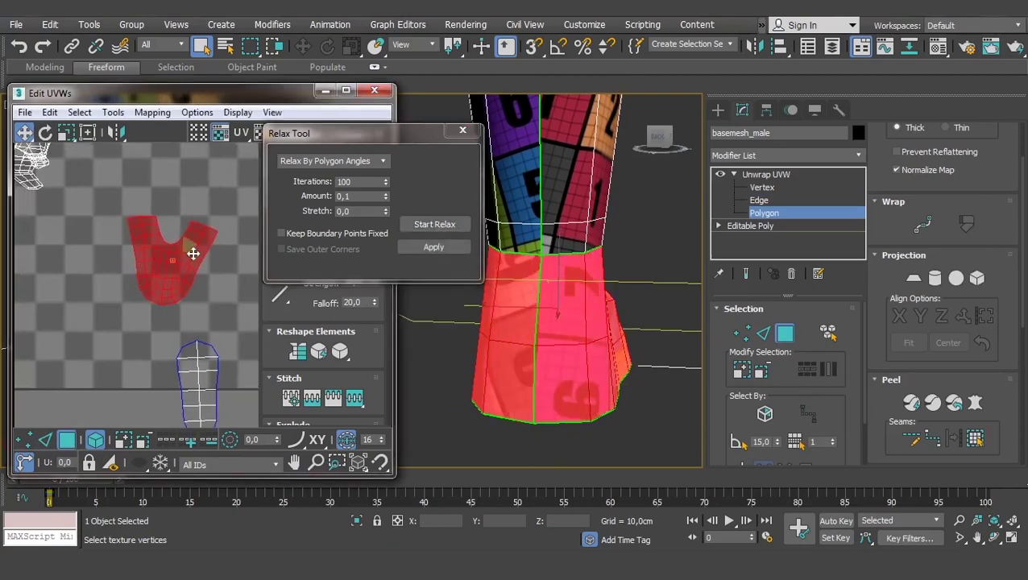
{"action": "scroll", "coordinate": [161, 266], "scroll_direction": "down", "scroll_amount": 3}
{"action": "scroll", "coordinate": [609, 332], "scroll_direction": "down", "scroll_amount": 5}
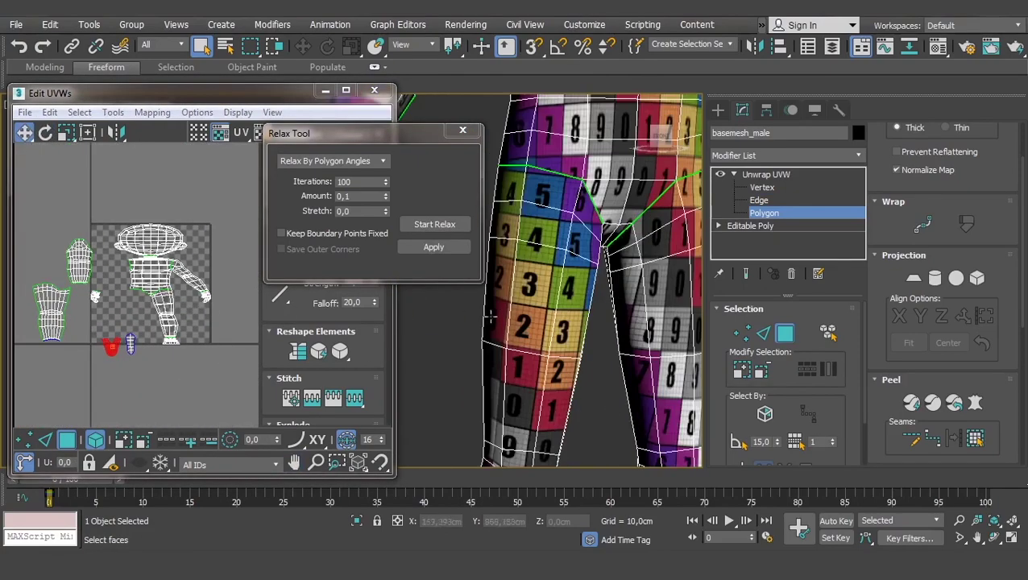
At Edge level, select the edge path running along the side of the hand.
{"action": "mouse_move", "coordinate": [608, 334]}
{"action": "middle_mouse_down", "text": "alt"}
{"action": "mouse_move", "coordinate": [568, 255]}
{"action": "mouse_move", "coordinate": [499, 245]}
{"action": "middle_mouse_up", "text": "alt"}
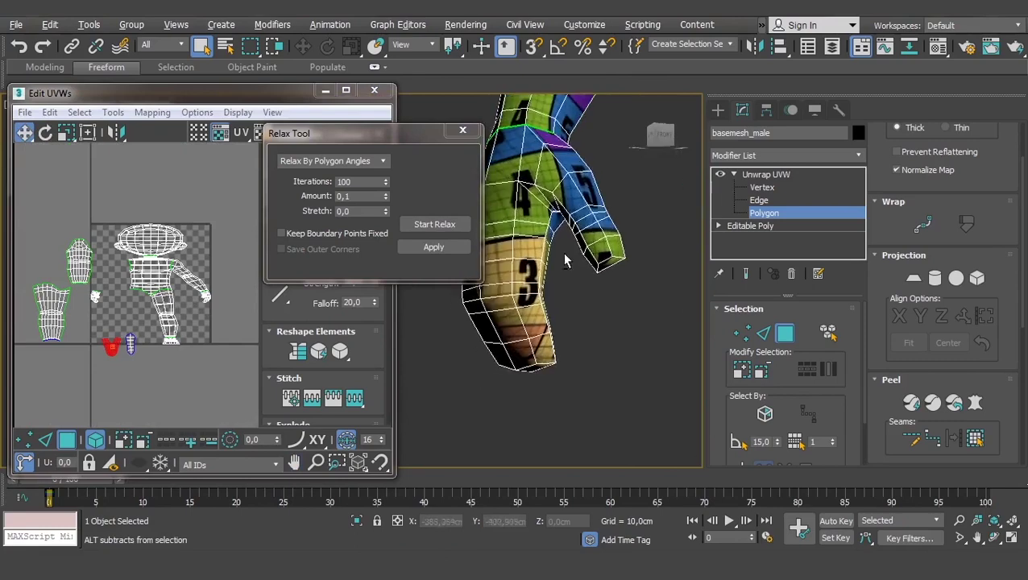
{"action": "left_click_drag", "start_coordinate": [419, 133], "coordinate": [341, 125]}
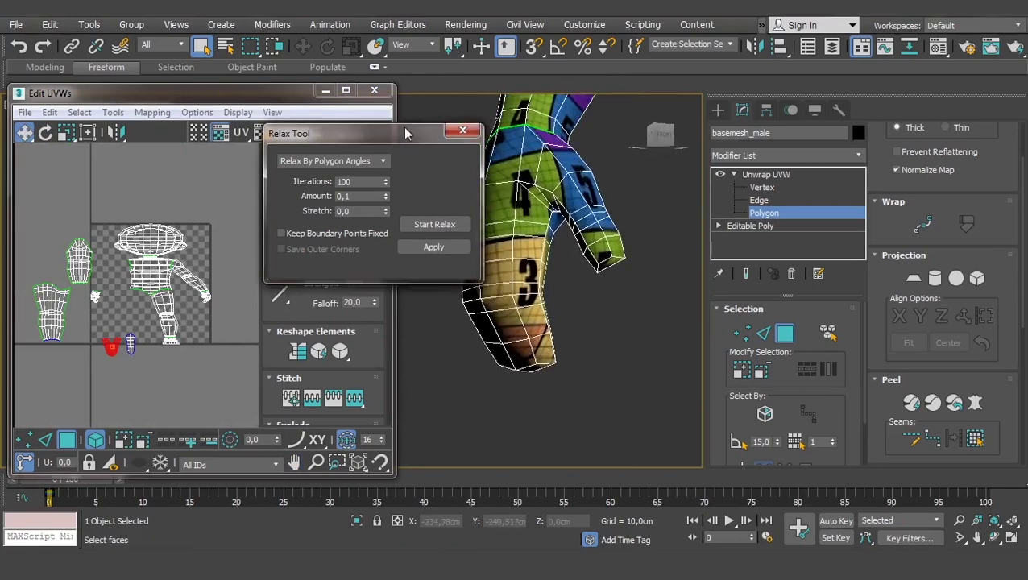
{"action": "left_click", "coordinate": [761, 200]}
{"action": "scroll", "coordinate": [562, 220], "scroll_direction": "up", "scroll_amount": 3}
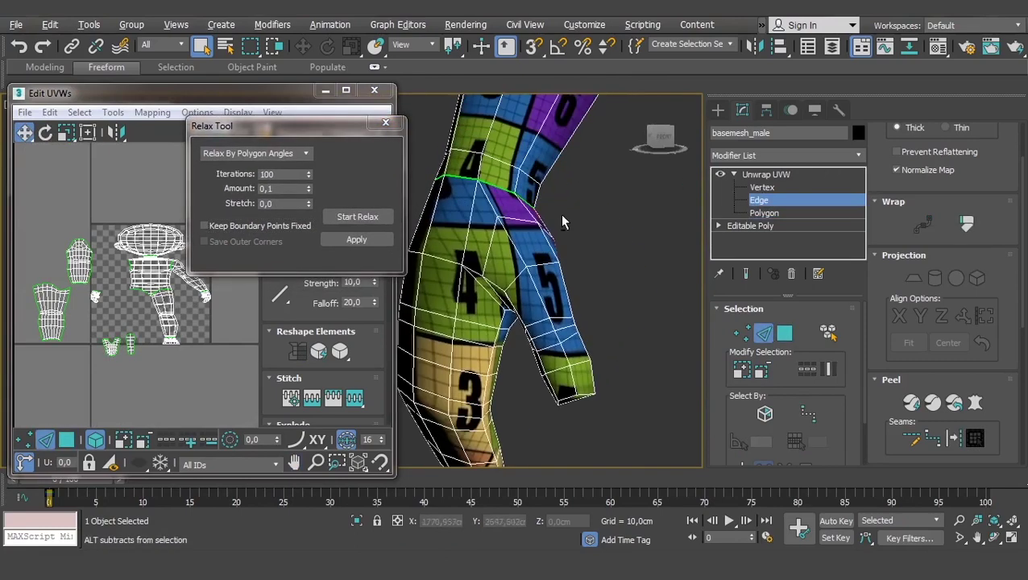
{"action": "middle_click_drag", "start_coordinate": [561, 215], "coordinate": [528, 299], "text": "alt"}
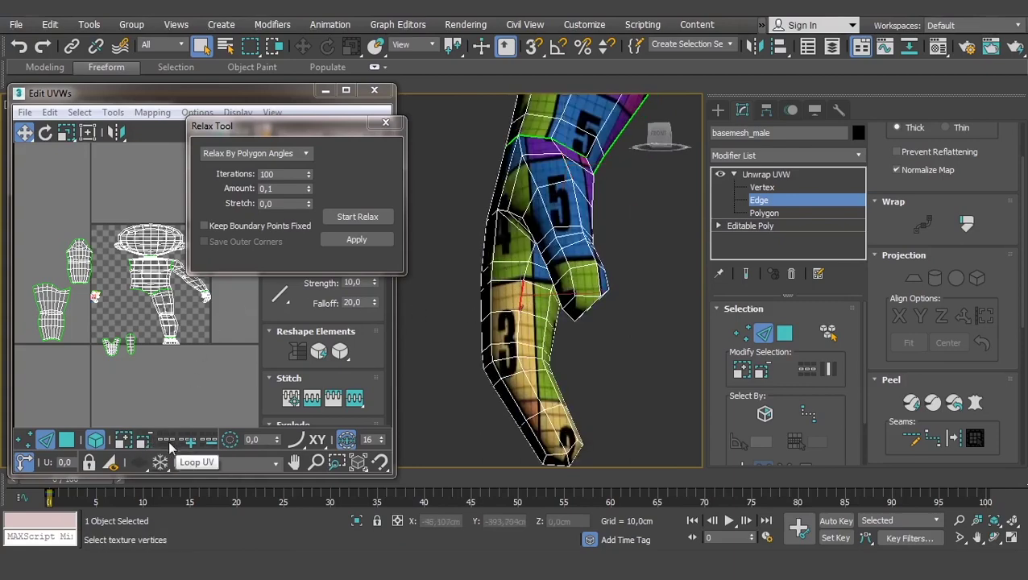
{"action": "middle_click_drag", "start_coordinate": [398, 457], "coordinate": [555, 250], "text": "alt"}
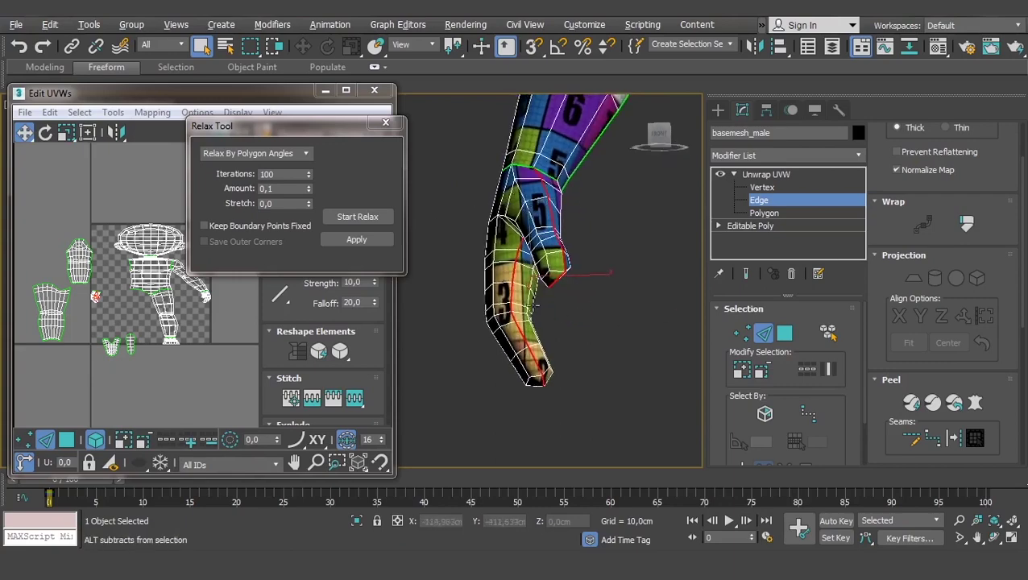
{"action": "middle_click_drag", "start_coordinate": [451, 223], "coordinate": [483, 233], "text": "alt"}
{"action": "scroll", "coordinate": [137, 346], "scroll_direction": "up", "scroll_amount": 2}
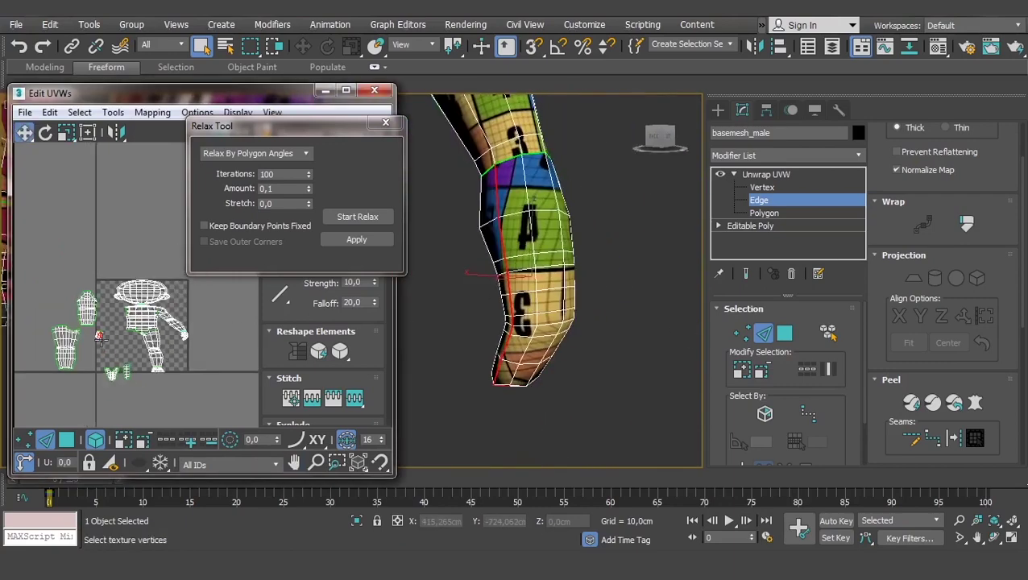
{"action": "scroll", "coordinate": [137, 346], "scroll_direction": "up", "scroll_amount": 2}
{"action": "scroll", "coordinate": [137, 346], "scroll_direction": "up", "scroll_amount": 2}
Break the hand UVs along the selected edges and move the hand shell aside.
{"action": "right_click", "coordinate": [125, 322]}
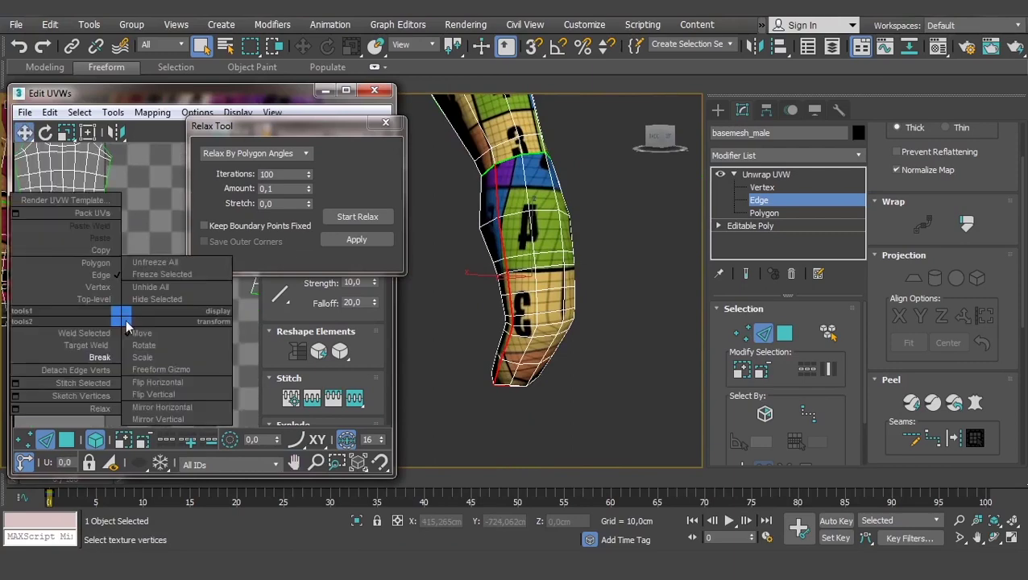
{"action": "left_click", "coordinate": [118, 360]}
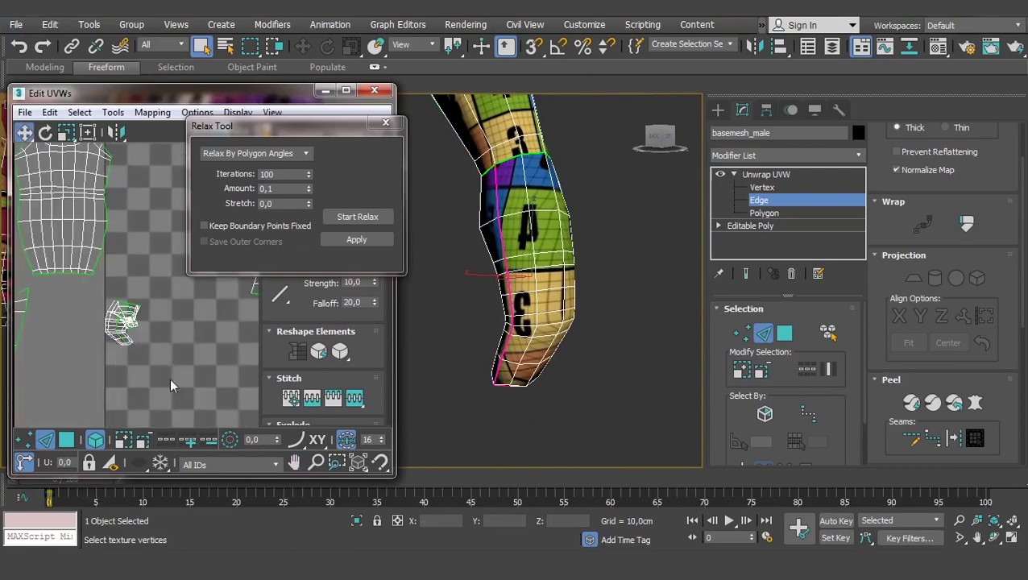
{"action": "left_click", "coordinate": [66, 439]}
{"action": "left_click", "coordinate": [121, 320]}
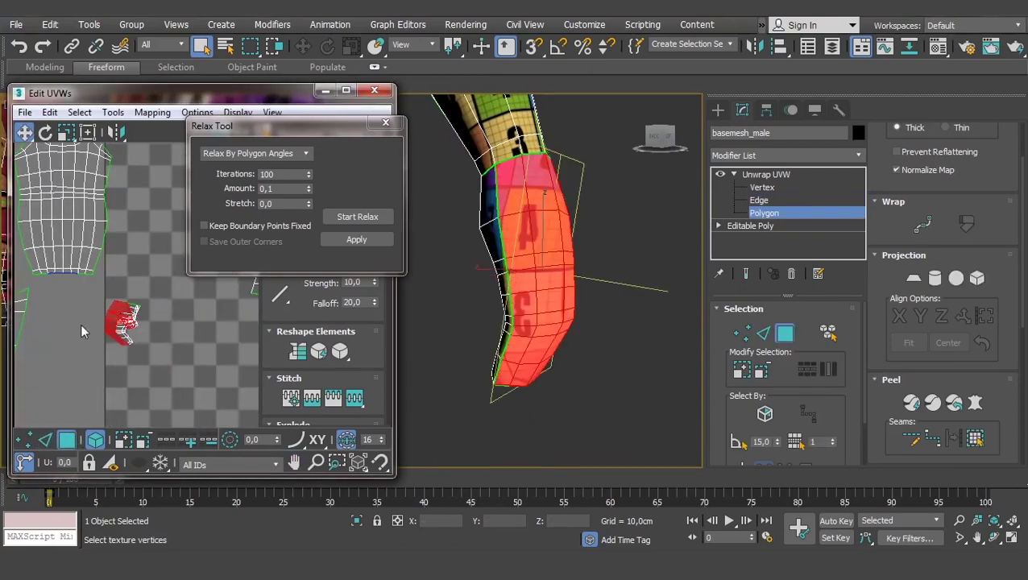
{"action": "mouse_move", "coordinate": [121, 322]}
{"action": "left_mouse_down"}
{"action": "mouse_move", "coordinate": [58, 324]}
{"action": "mouse_move", "coordinate": [171, 335]}
{"action": "left_mouse_up"}
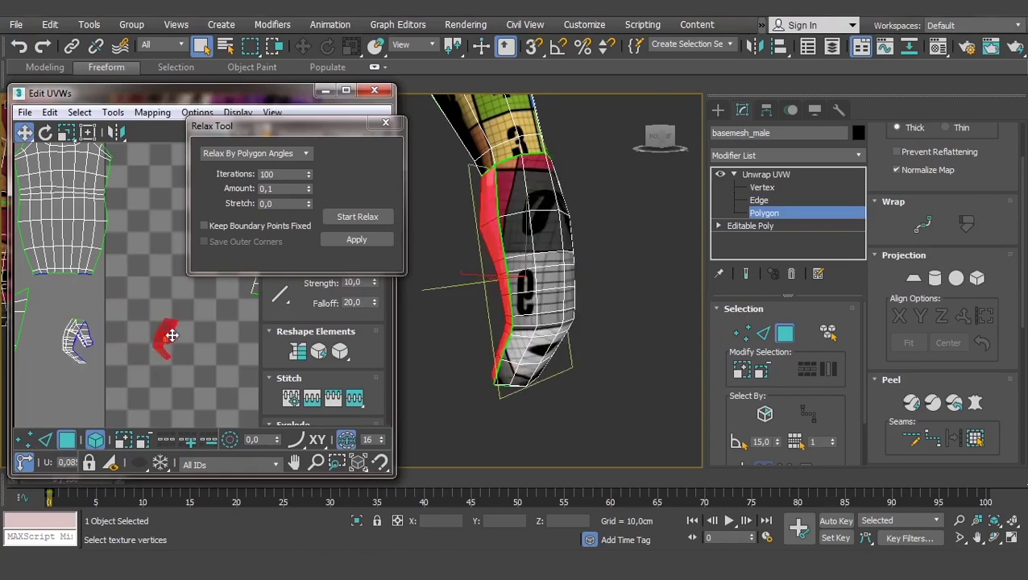
Select the separated hand side strip and relax it twice.
{"action": "middle_click_drag", "start_coordinate": [171, 335], "coordinate": [183, 298]}
{"action": "left_click", "coordinate": [122, 290]}
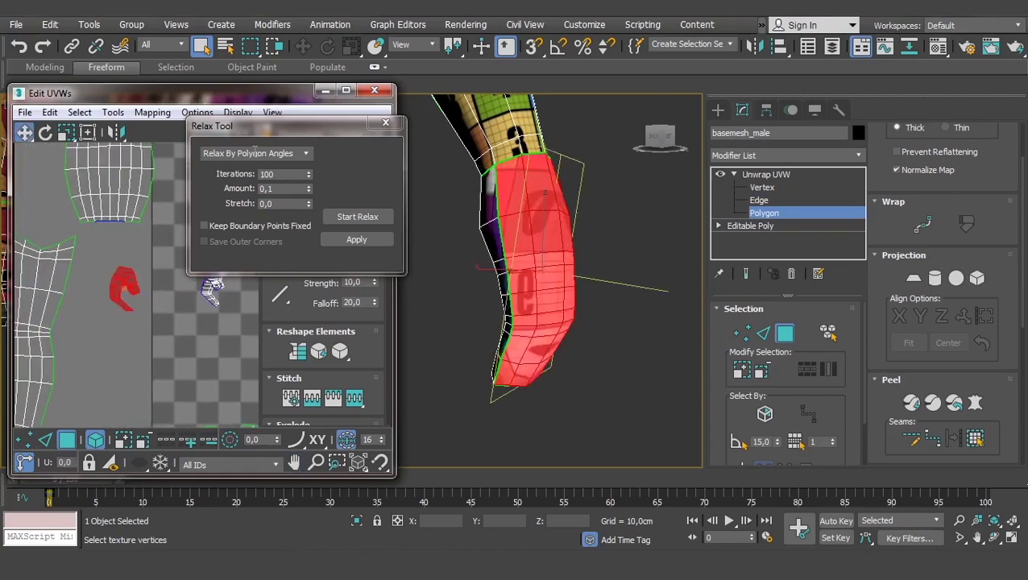
{"action": "left_click", "coordinate": [350, 218]}
{"action": "left_click", "coordinate": [352, 219]}
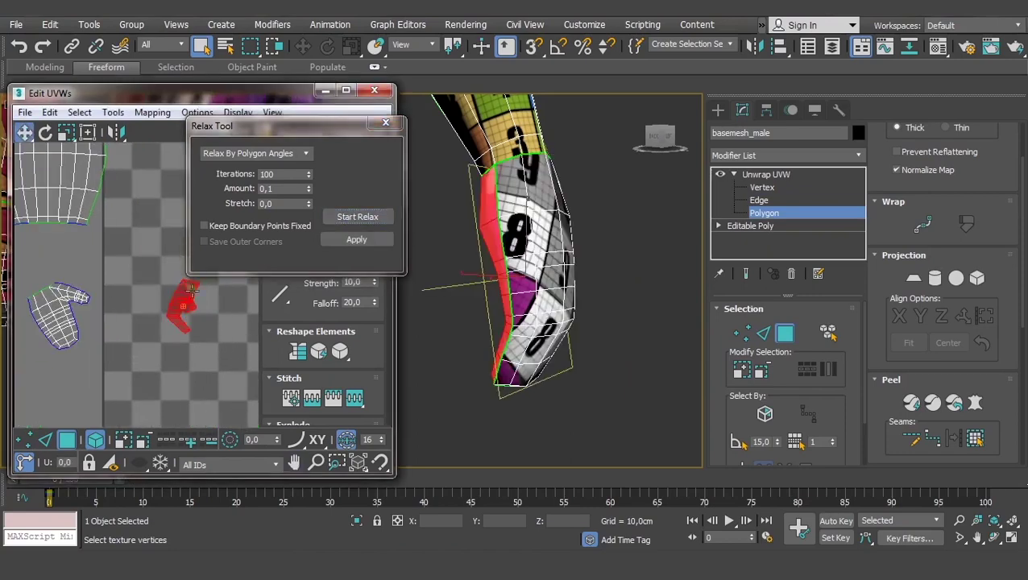
{"action": "left_click", "coordinate": [356, 218]}
{"action": "left_click", "coordinate": [357, 217]}
Drag a distorted polygon on the hand strip island to untangle it.
{"action": "scroll", "coordinate": [175, 318], "scroll_direction": "up", "scroll_amount": 3}
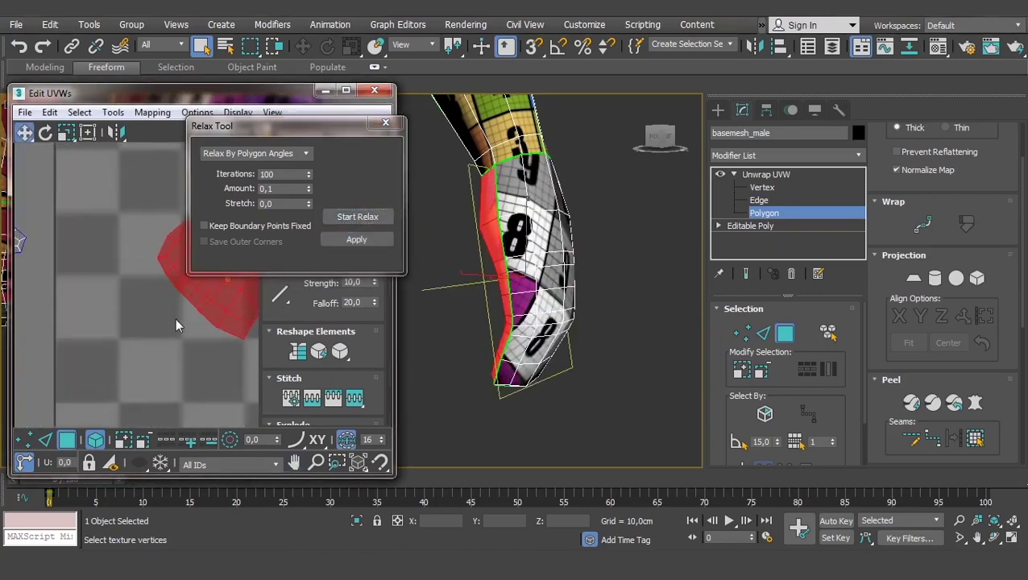
{"action": "scroll", "coordinate": [161, 321], "scroll_direction": "up", "scroll_amount": 3}
{"action": "left_click", "coordinate": [160, 308]}
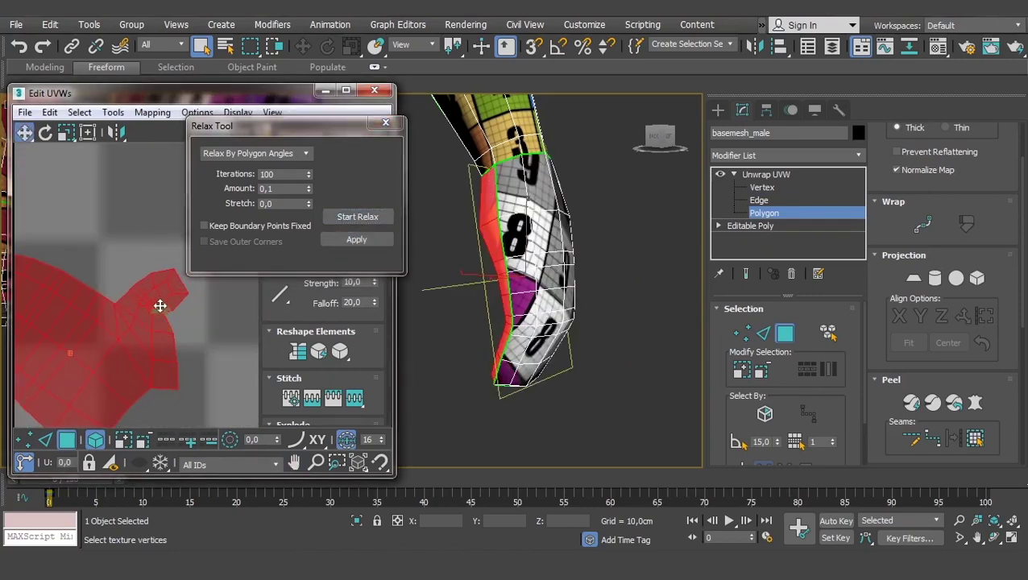
{"action": "scroll", "coordinate": [145, 322], "scroll_direction": "up", "scroll_amount": 2}
{"action": "mouse_move", "coordinate": [146, 322]}
{"action": "left_mouse_down"}
{"action": "mouse_move", "coordinate": [174, 298]}
{"action": "mouse_move", "coordinate": [114, 305]}
{"action": "mouse_move", "coordinate": [194, 310]}
{"action": "mouse_move", "coordinate": [182, 312]}
{"action": "left_mouse_up"}
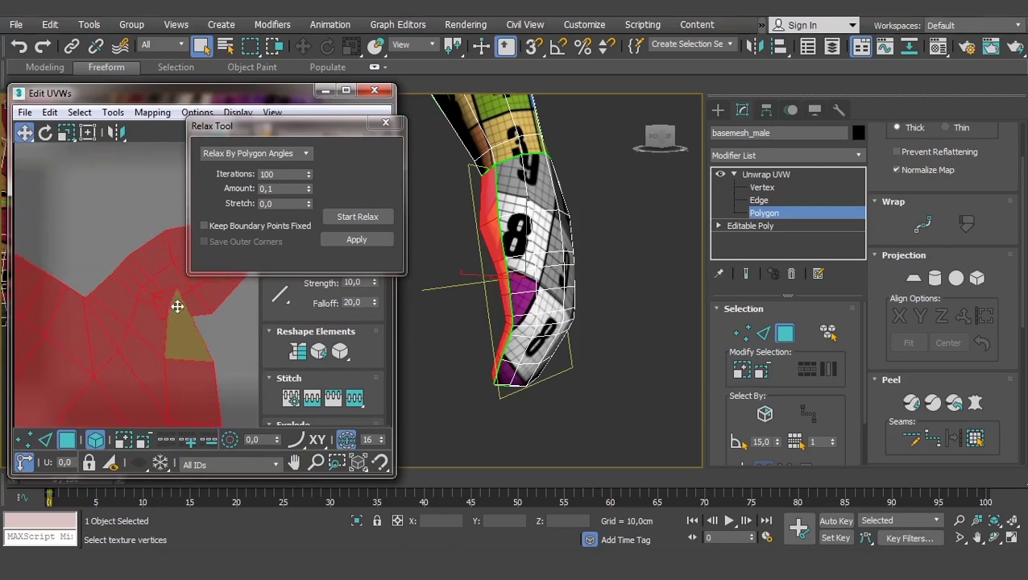
{"action": "scroll", "coordinate": [173, 301], "scroll_direction": "down", "scroll_amount": 2}
{"action": "scroll", "coordinate": [179, 298], "scroll_direction": "up", "scroll_amount": 2}
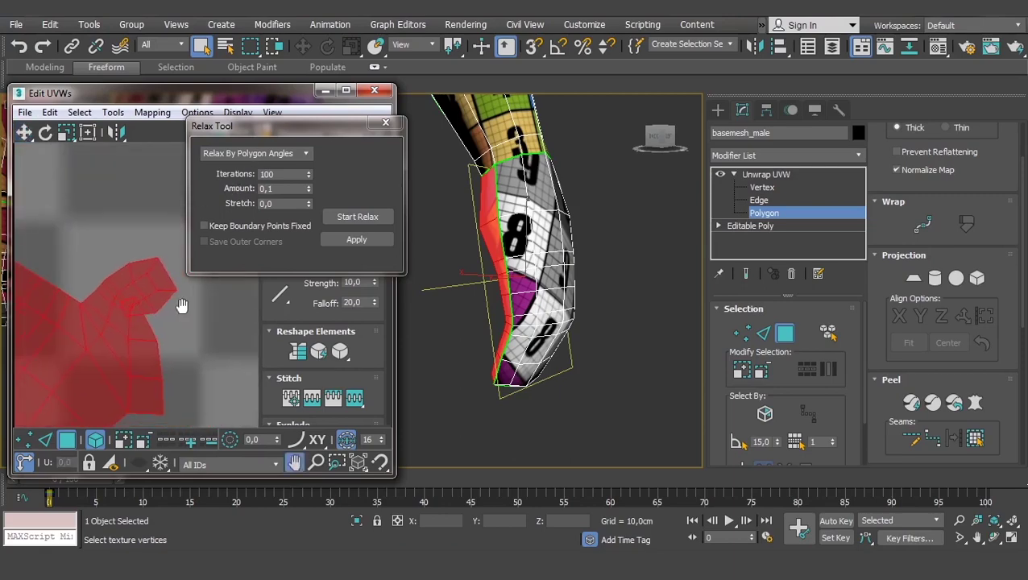
Relax the hand island by edge angles, then again by polygon angles.
{"action": "left_click", "coordinate": [305, 153]}
{"action": "left_click", "coordinate": [242, 176]}
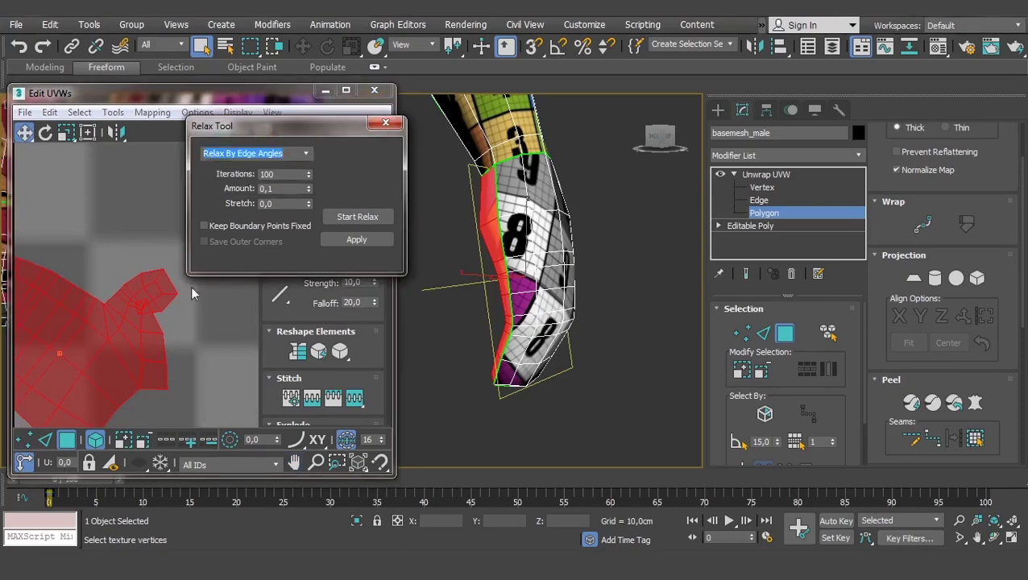
{"action": "left_click", "coordinate": [329, 238]}
{"action": "left_click", "coordinate": [356, 215]}
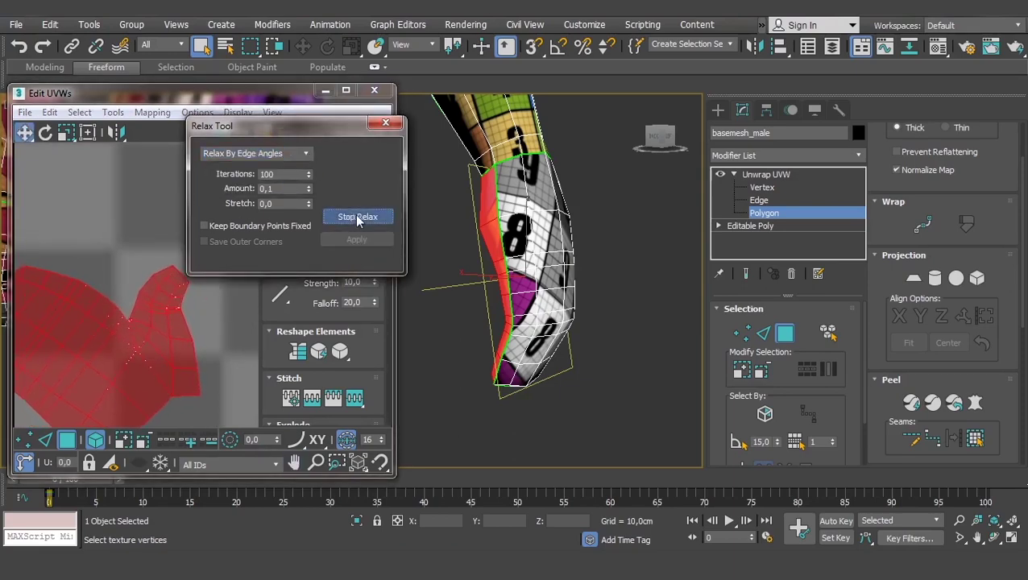
{"action": "left_click", "coordinate": [302, 153]}
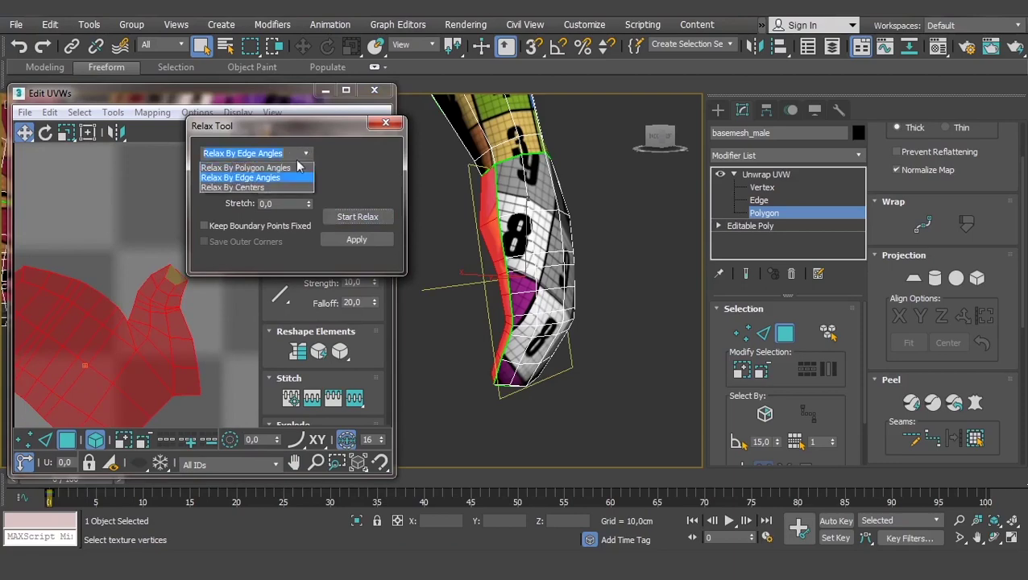
{"action": "left_click", "coordinate": [241, 174]}
{"action": "left_click", "coordinate": [347, 217]}
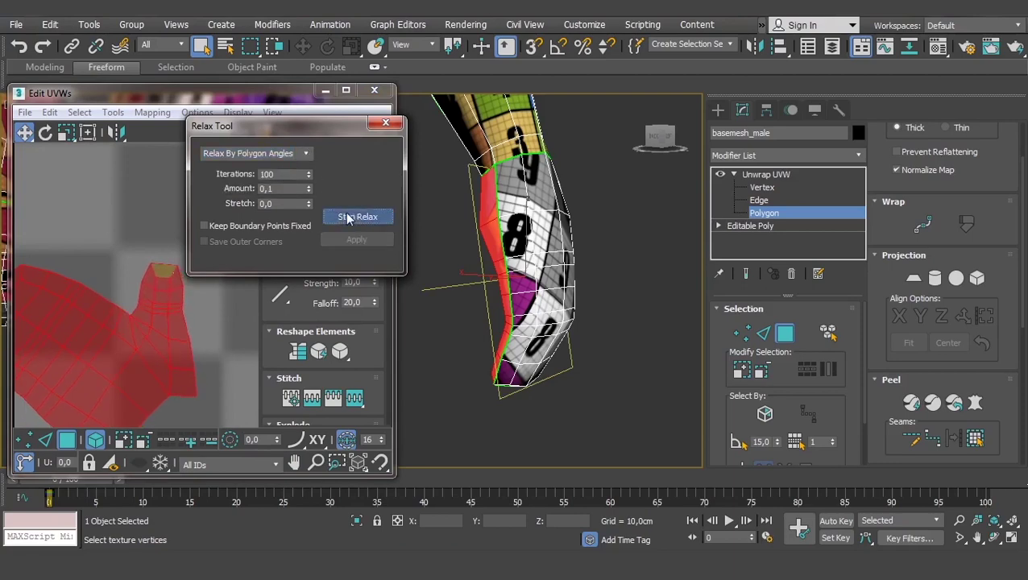
{"action": "left_click", "coordinate": [347, 217]}
Lay the two hand UV islands side by side on the checker area.
{"action": "scroll", "coordinate": [154, 314], "scroll_direction": "down", "scroll_amount": 3}
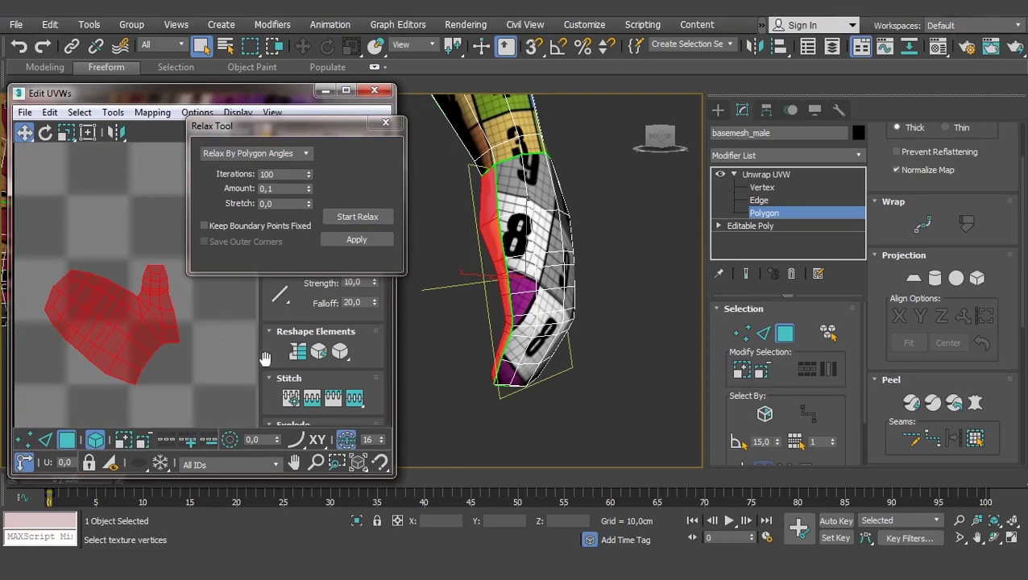
{"action": "scroll", "coordinate": [274, 326], "scroll_direction": "down", "scroll_amount": 5}
{"action": "scroll", "coordinate": [274, 326], "scroll_direction": "down", "scroll_amount": 3}
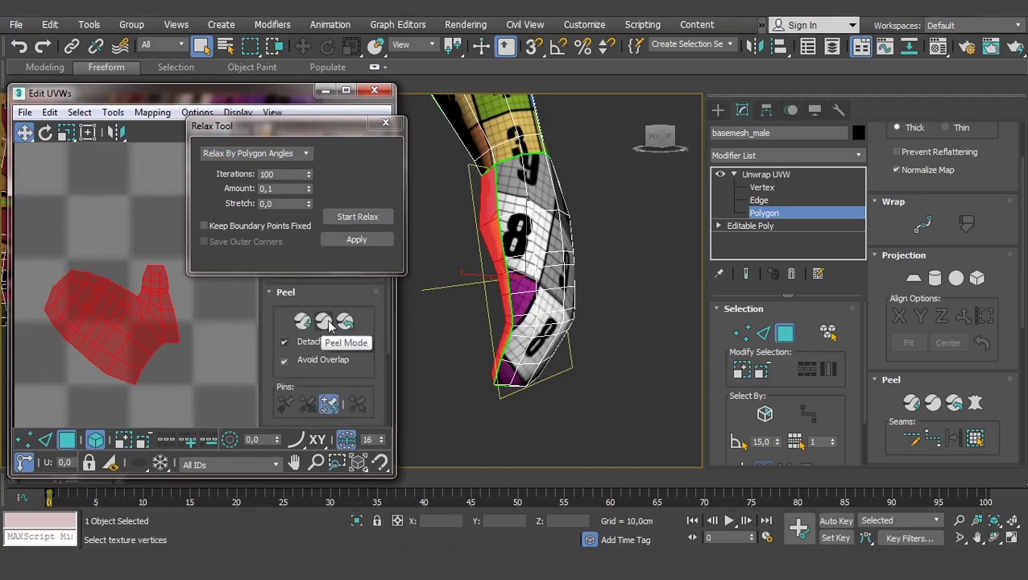
{"action": "scroll", "coordinate": [196, 318], "scroll_direction": "down", "scroll_amount": 3}
{"action": "mouse_move", "coordinate": [196, 318]}
{"action": "middle_mouse_down"}
{"action": "mouse_move", "coordinate": [147, 352]}
{"action": "mouse_move", "coordinate": [178, 357]}
{"action": "middle_mouse_up"}
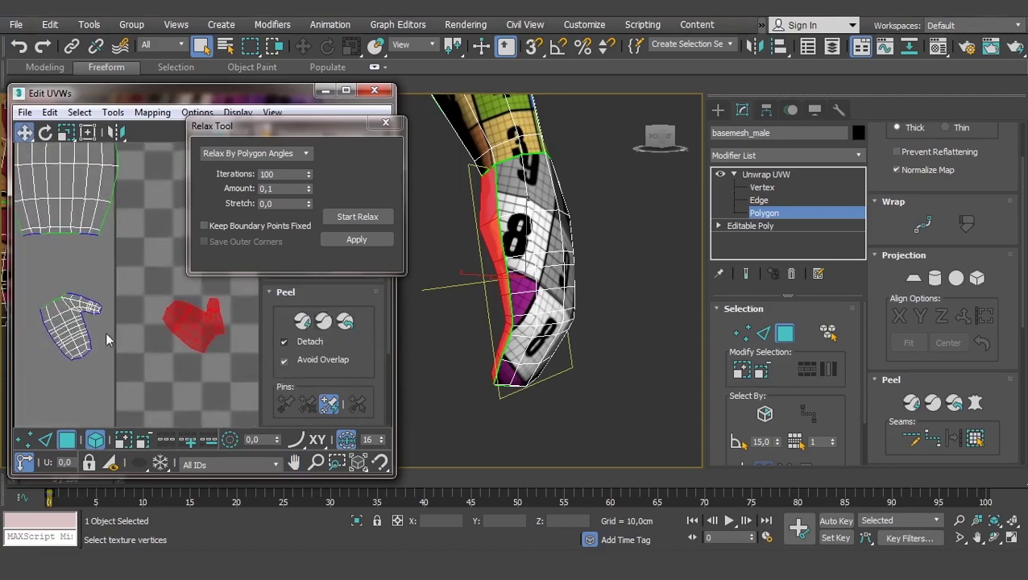
{"action": "left_click_drag", "start_coordinate": [70, 314], "coordinate": [120, 322]}
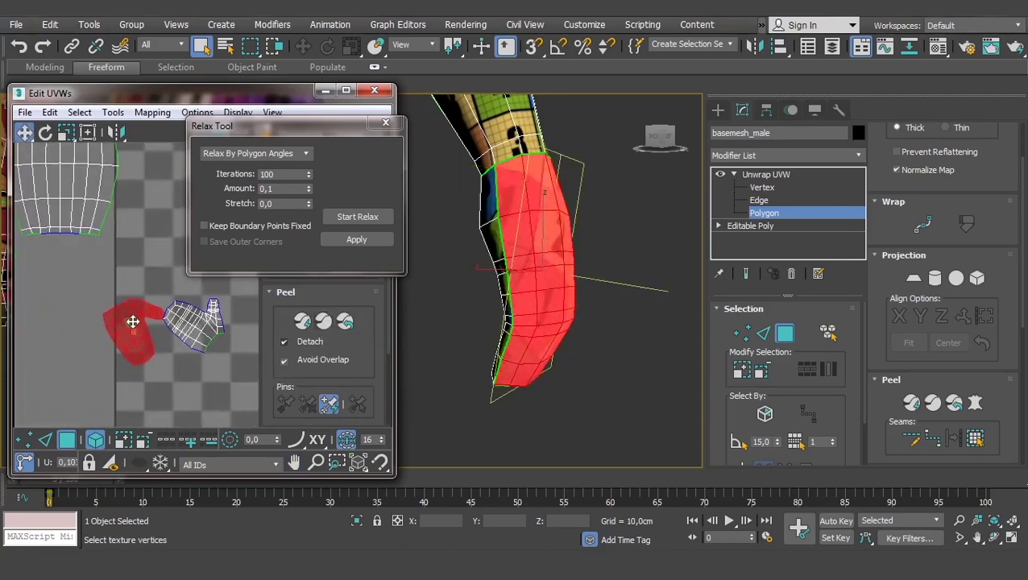
{"action": "left_click_drag", "start_coordinate": [195, 320], "coordinate": [211, 320]}
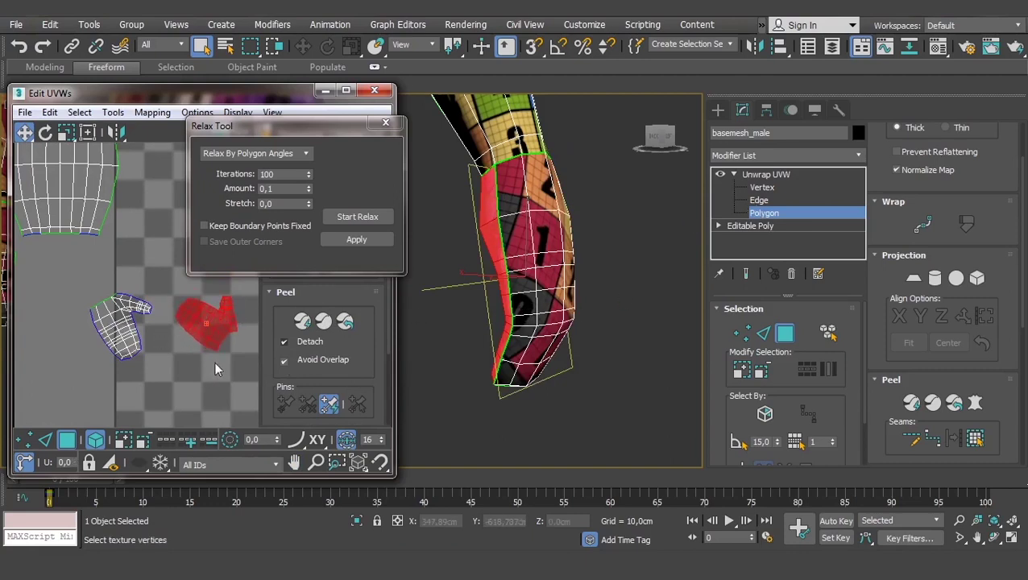
{"action": "left_click", "coordinate": [45, 440]}
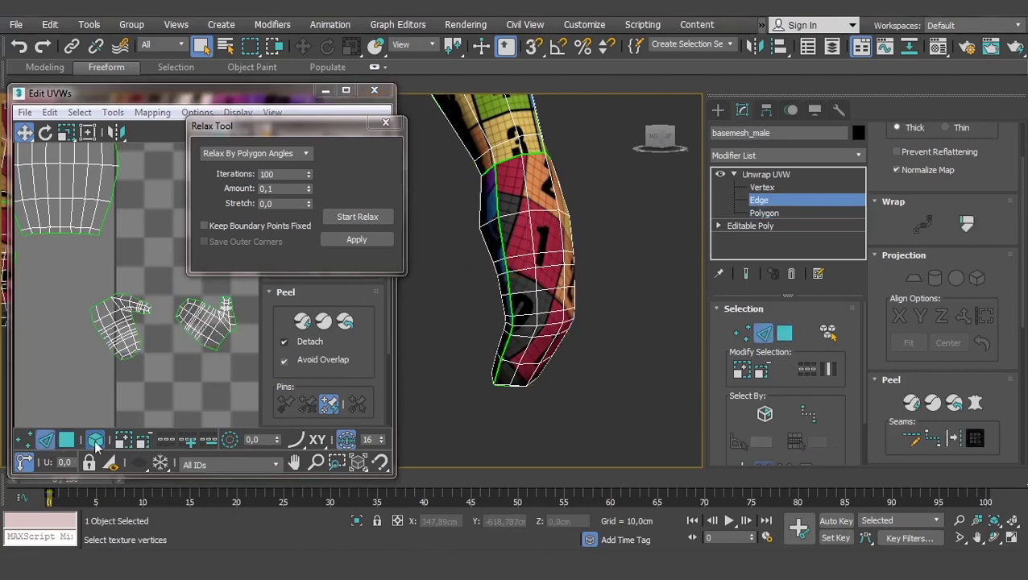
Navigate the viewport from the leg to the hand and zoom the UV editor onto the hand islands.
{"action": "middle_click_drag", "start_coordinate": [493, 190], "coordinate": [509, 208], "text": "alt"}
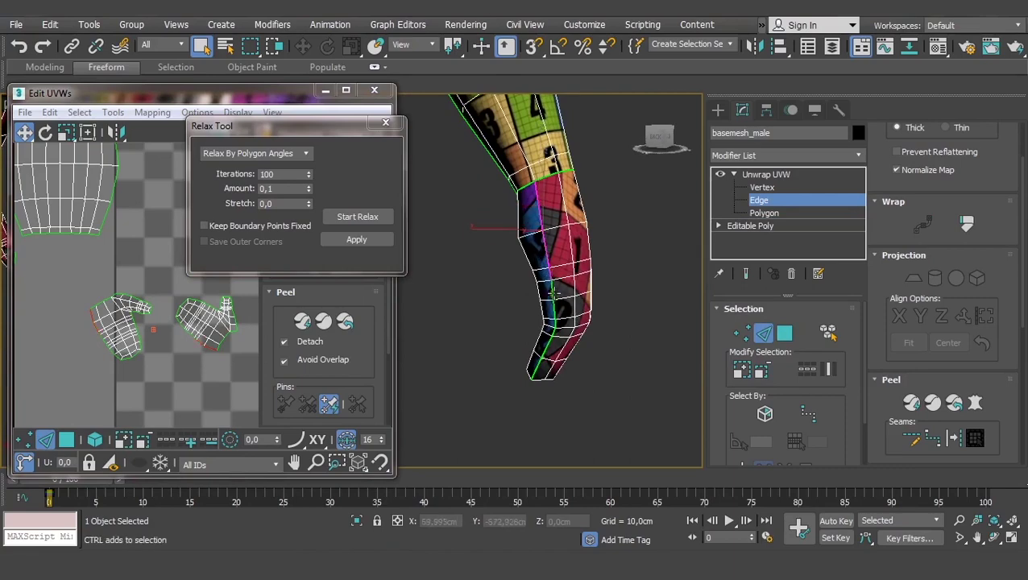
{"action": "scroll", "coordinate": [597, 354], "scroll_direction": "up", "scroll_amount": 2}
{"action": "scroll", "coordinate": [598, 354], "scroll_direction": "up", "scroll_amount": 3}
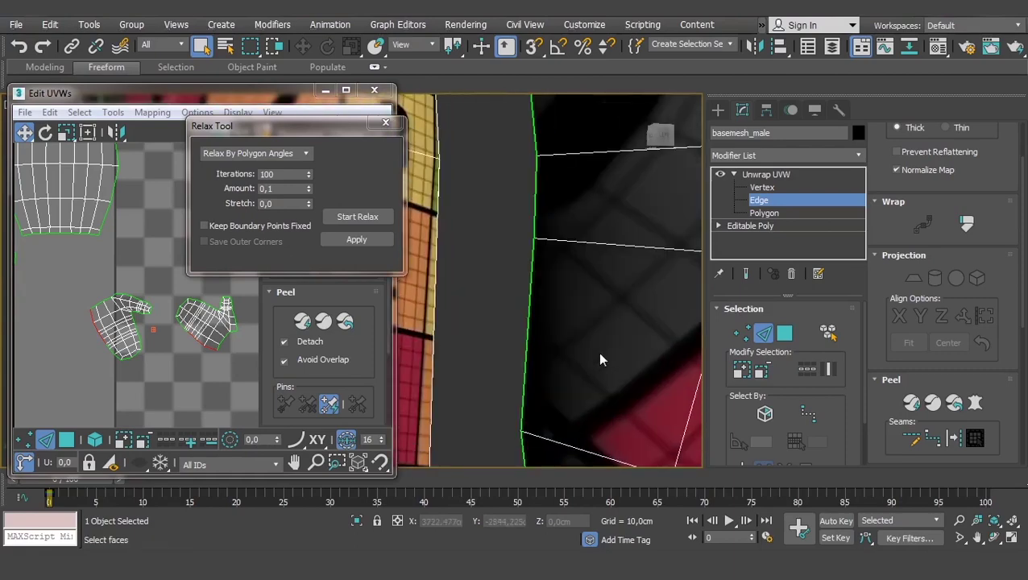
{"action": "scroll", "coordinate": [562, 324], "scroll_direction": "up", "scroll_amount": 1}
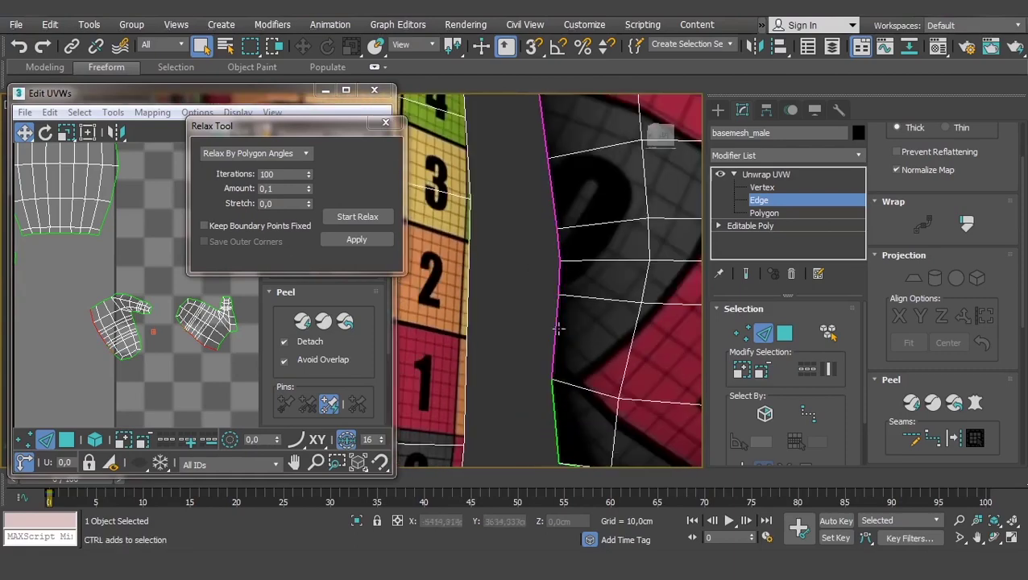
{"action": "scroll", "coordinate": [557, 327], "scroll_direction": "down", "scroll_amount": 3}
{"action": "middle_click_drag", "start_coordinate": [550, 358], "coordinate": [523, 322], "text": "alt"}
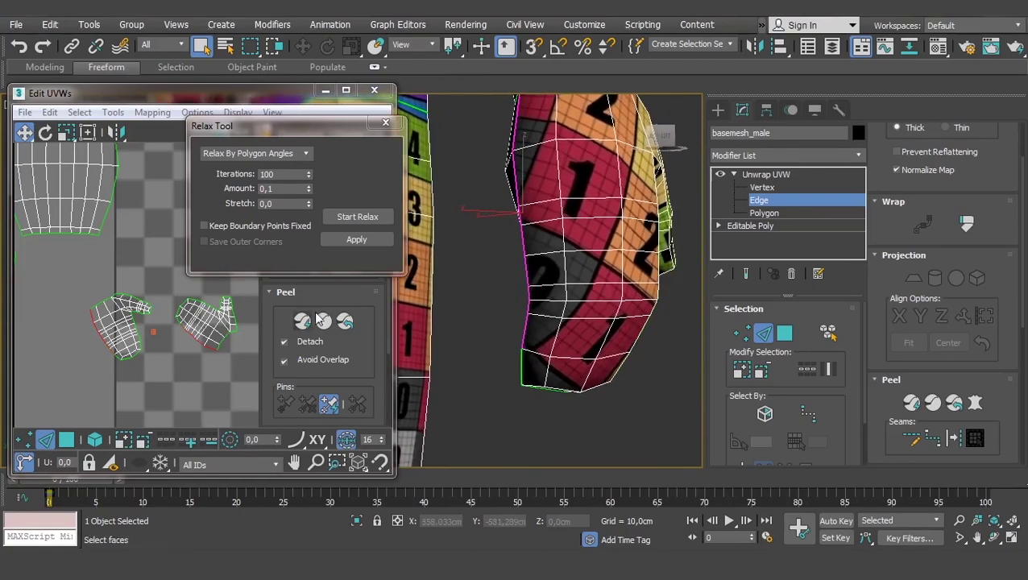
{"action": "key", "text": "shift+z"}
{"action": "key", "text": "shift+z"}
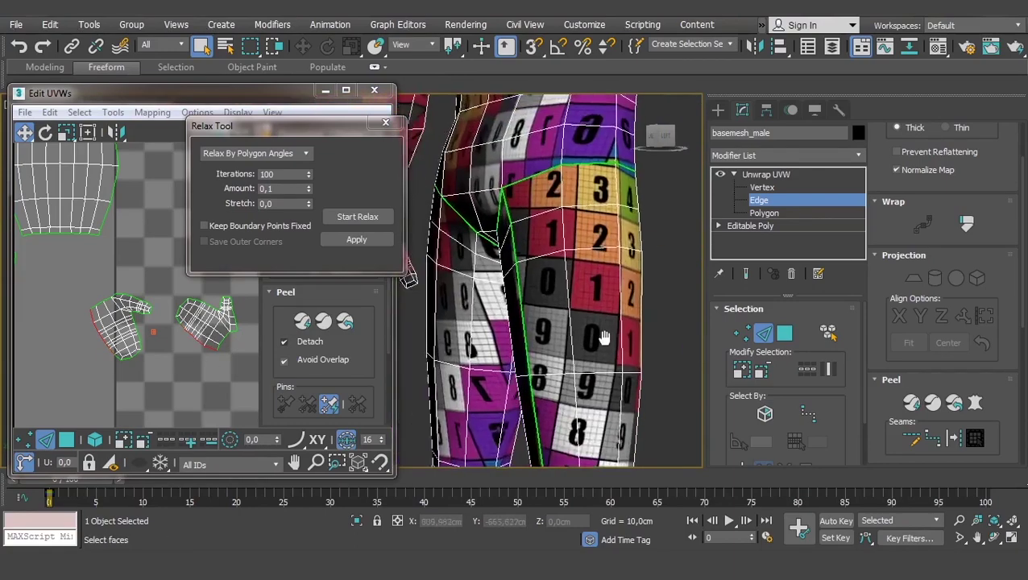
{"action": "key", "text": "shift+z"}
{"action": "key", "text": "shift+z"}
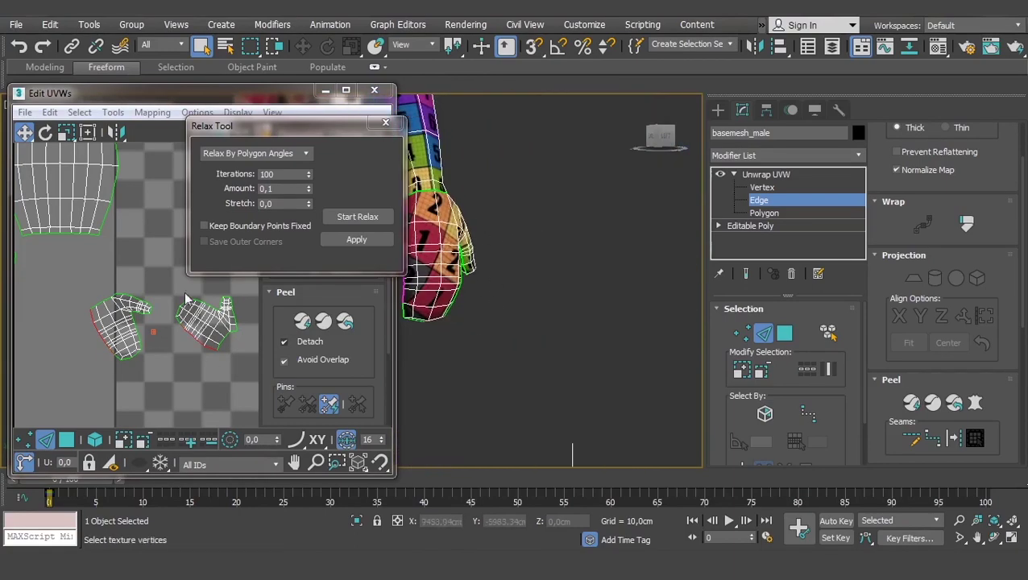
{"action": "key", "text": "shift+z"}
{"action": "scroll", "coordinate": [165, 334], "scroll_direction": "up", "scroll_amount": 2}
{"action": "middle_click_drag", "start_coordinate": [172, 332], "coordinate": [128, 333]}
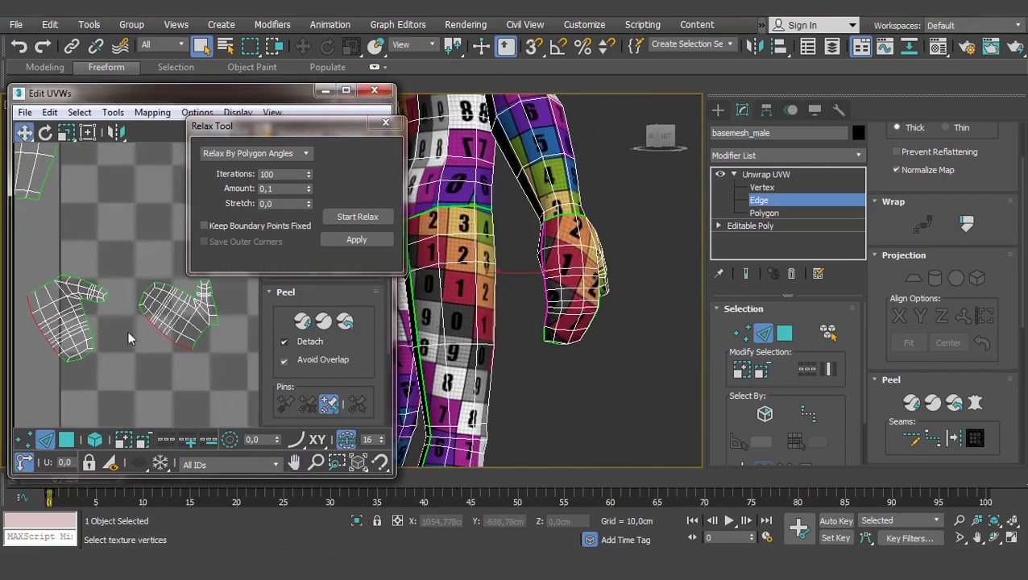
Stitch the selected seam edges to join the two hand islands.
{"action": "right_click", "coordinate": [165, 317]}
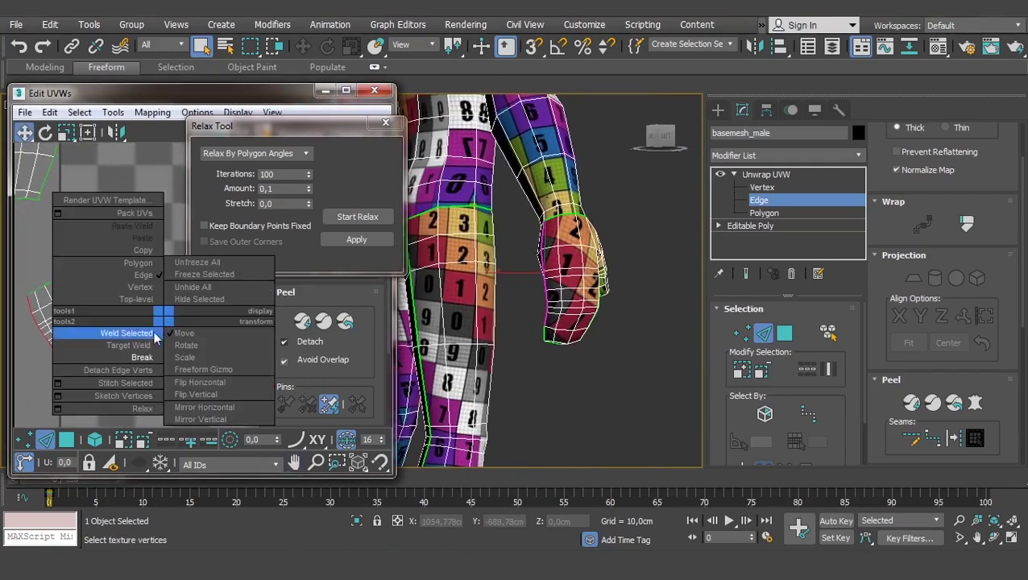
{"action": "left_click", "coordinate": [127, 383]}
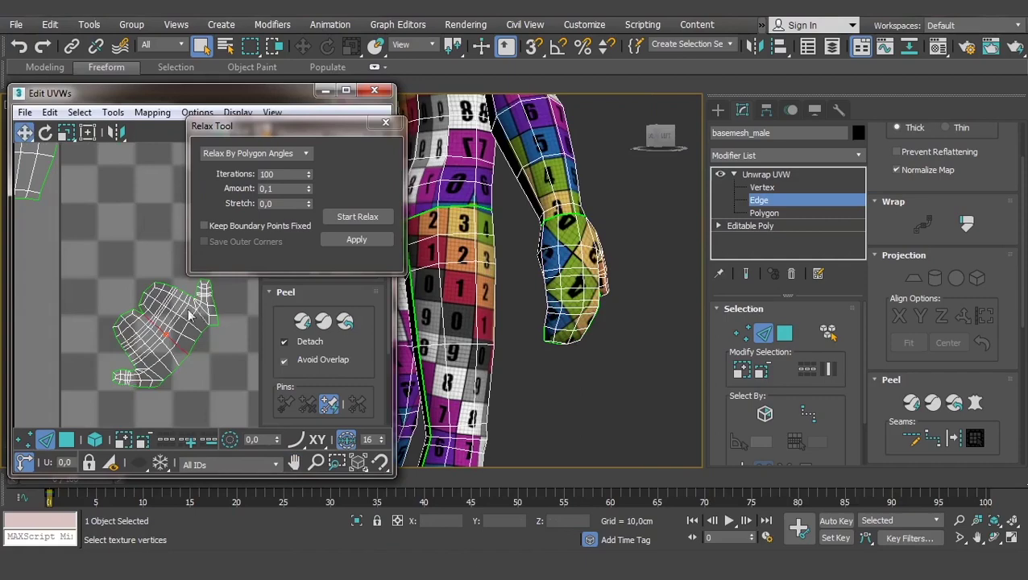
{"action": "mouse_move", "coordinate": [555, 265]}
{"action": "middle_mouse_down", "text": "alt"}
{"action": "mouse_move", "coordinate": [574, 273]}
{"action": "mouse_move", "coordinate": [601, 263]}
{"action": "mouse_move", "coordinate": [560, 193]}
{"action": "middle_mouse_up", "text": "alt"}
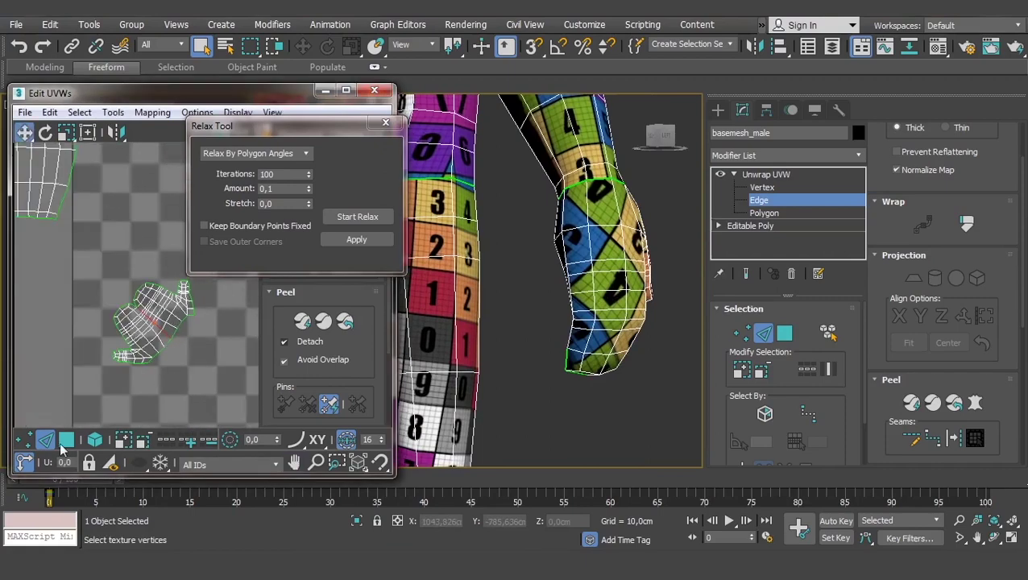
Relax the stitched hand island by polygon angles.
{"action": "left_click", "coordinate": [95, 439]}
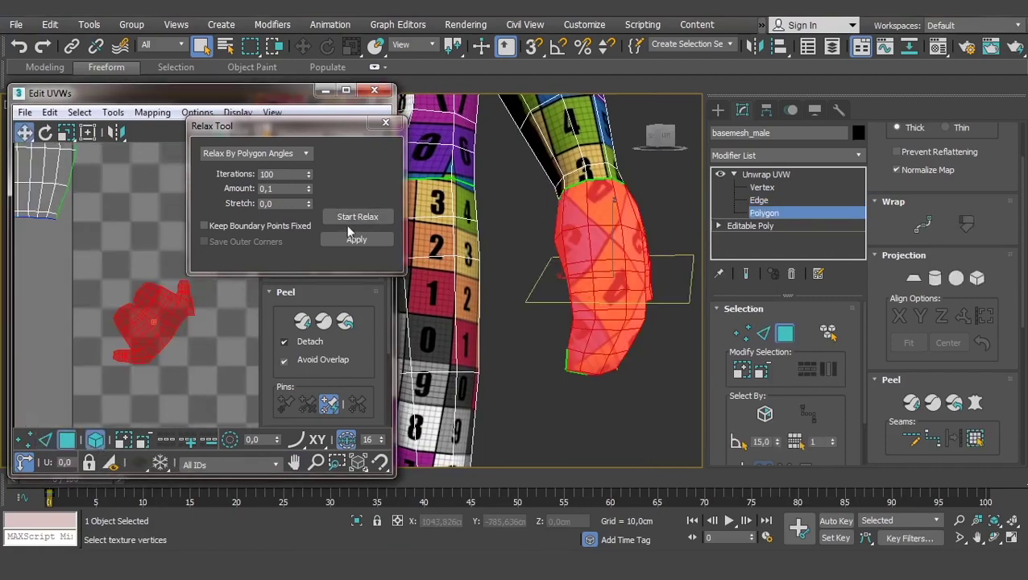
{"action": "left_click", "coordinate": [366, 218]}
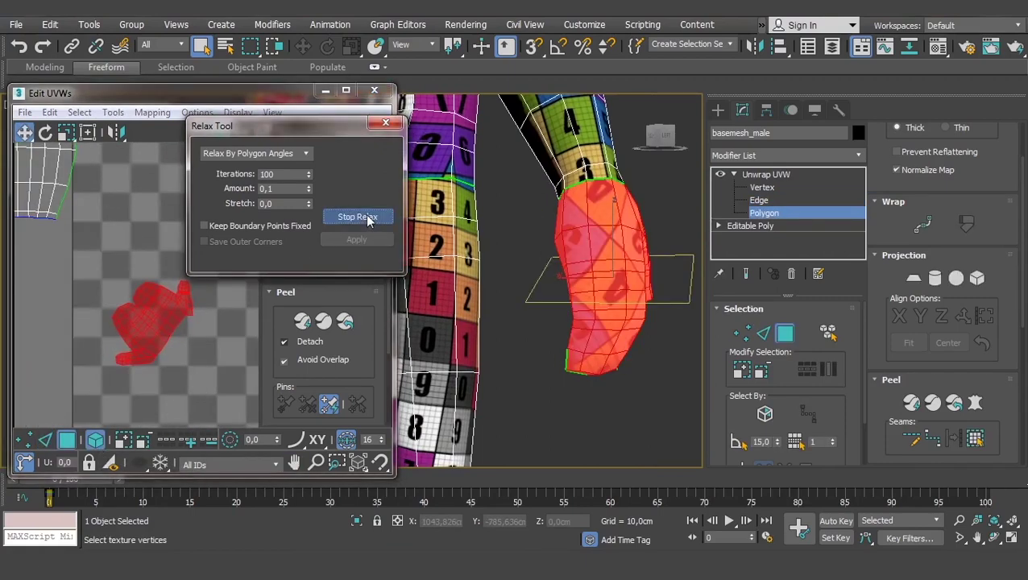
{"action": "left_click", "coordinate": [367, 218]}
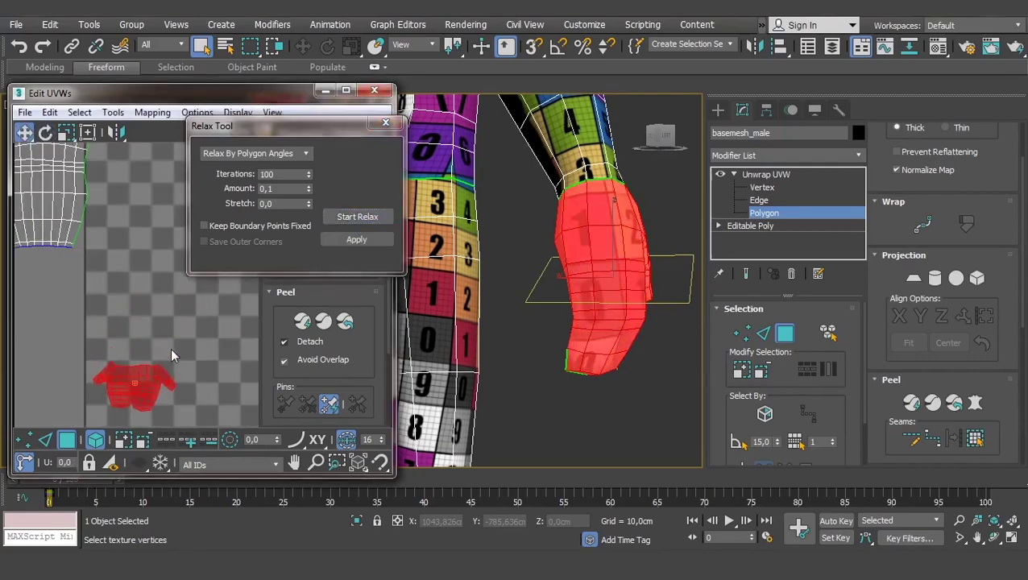
{"action": "scroll", "coordinate": [171, 352], "scroll_direction": "down", "scroll_amount": 3}
{"action": "scroll", "coordinate": [564, 266], "scroll_direction": "up", "scroll_amount": 2}
Orbit to the crotch and break the body UVs along the crotch edge.
{"action": "middle_click_drag", "start_coordinate": [488, 161], "coordinate": [524, 322]}
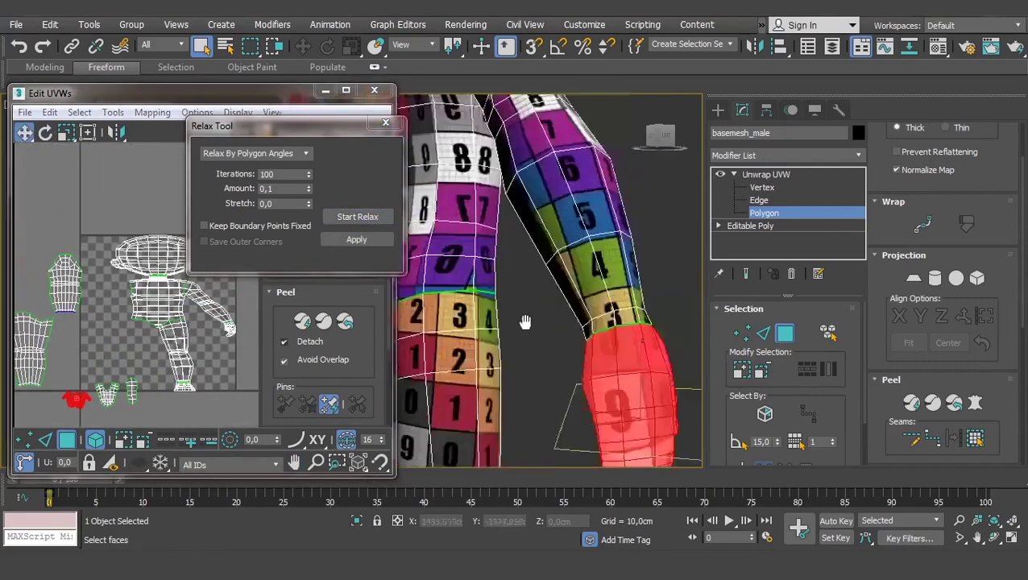
{"action": "scroll", "coordinate": [515, 314], "scroll_direction": "down", "scroll_amount": 5}
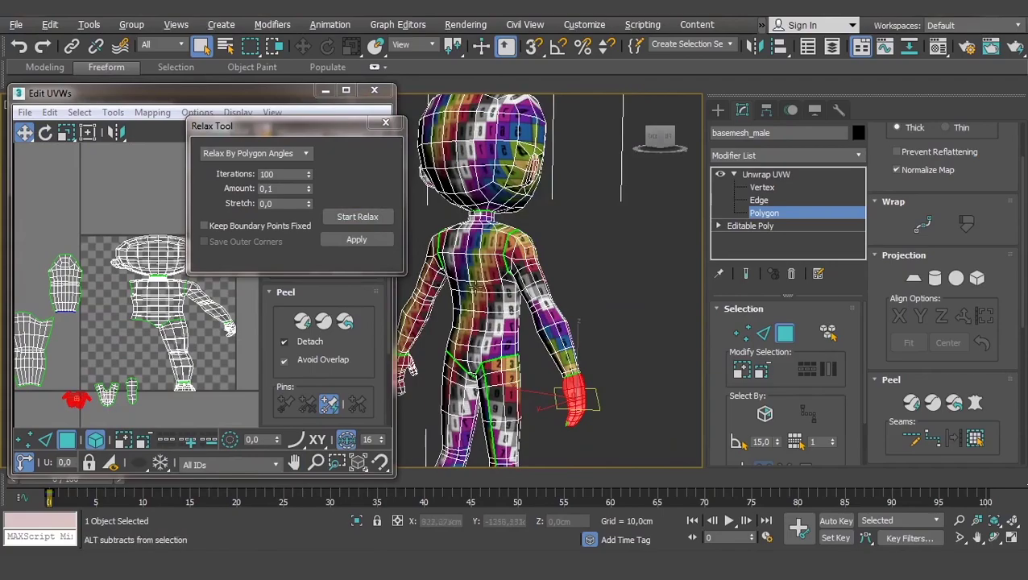
{"action": "middle_click_drag", "start_coordinate": [475, 284], "coordinate": [567, 289], "text": "alt"}
{"action": "scroll", "coordinate": [548, 288], "scroll_direction": "up", "scroll_amount": 2}
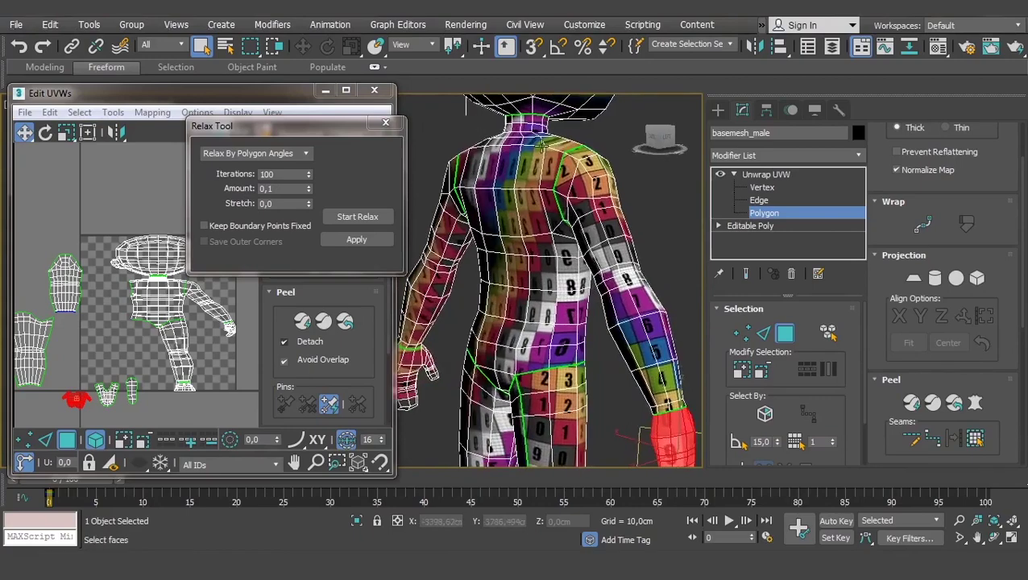
{"action": "mouse_move", "coordinate": [541, 371]}
{"action": "middle_mouse_down", "text": "alt"}
{"action": "mouse_move", "coordinate": [527, 330]}
{"action": "mouse_move", "coordinate": [563, 346]}
{"action": "middle_mouse_up", "text": "alt"}
{"action": "scroll", "coordinate": [523, 322], "scroll_direction": "up", "scroll_amount": 2}
{"action": "scroll", "coordinate": [523, 322], "scroll_direction": "up", "scroll_amount": 5}
{"action": "left_click", "coordinate": [760, 201]}
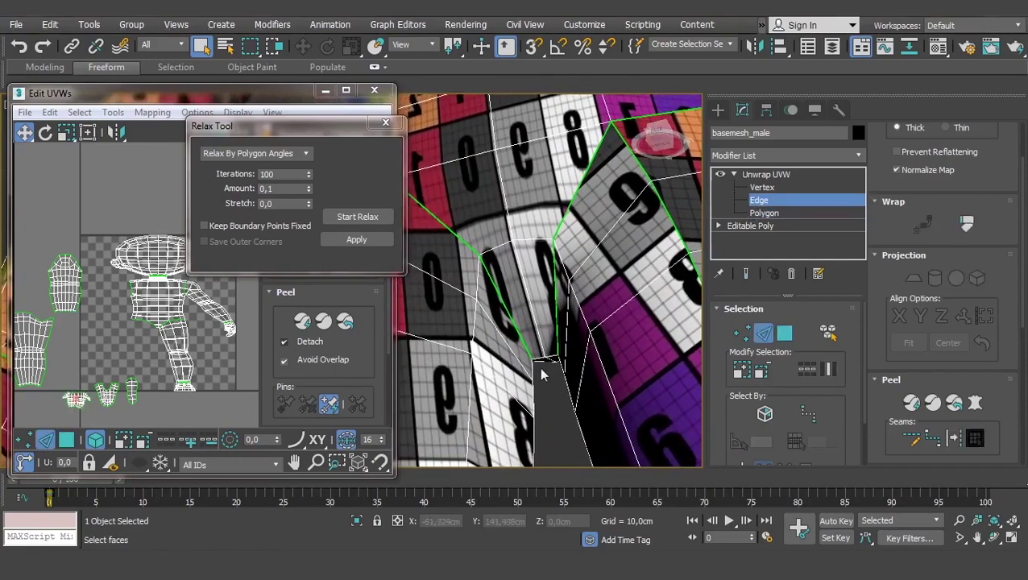
{"action": "middle_click_drag", "start_coordinate": [544, 358], "coordinate": [557, 359], "text": "alt"}
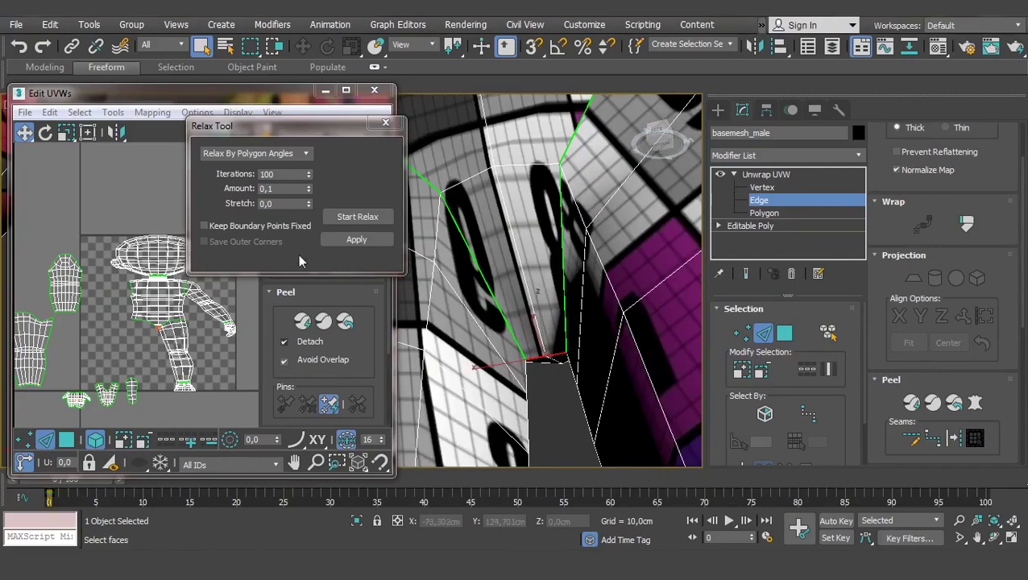
{"action": "right_click", "coordinate": [108, 286]}
{"action": "left_click", "coordinate": [56, 331]}
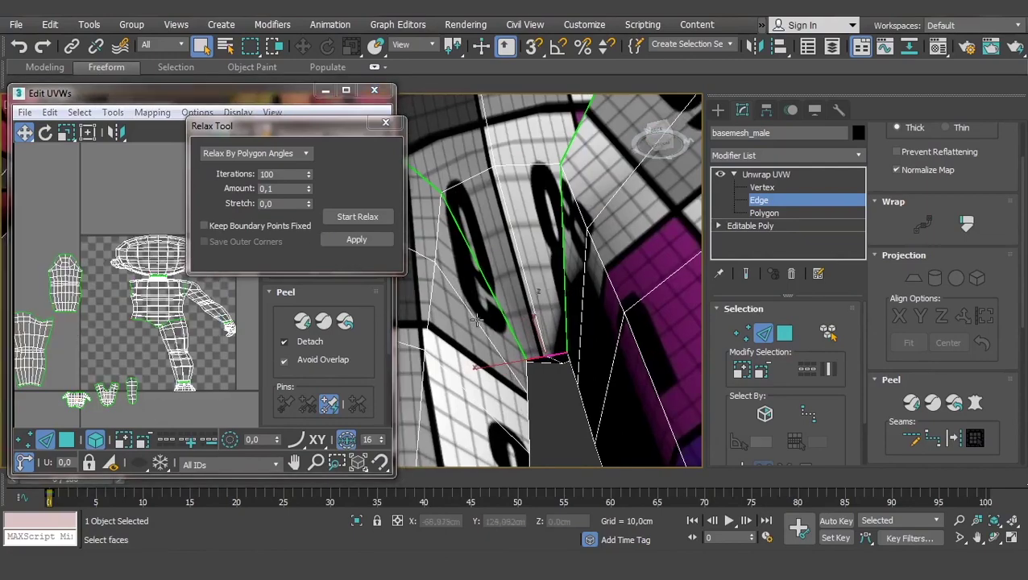
Select the seam edge loops around the torso and neck.
{"action": "scroll", "coordinate": [477, 320], "scroll_direction": "down", "scroll_amount": 5}
{"action": "middle_click_drag", "start_coordinate": [477, 320], "coordinate": [525, 283], "text": "alt"}
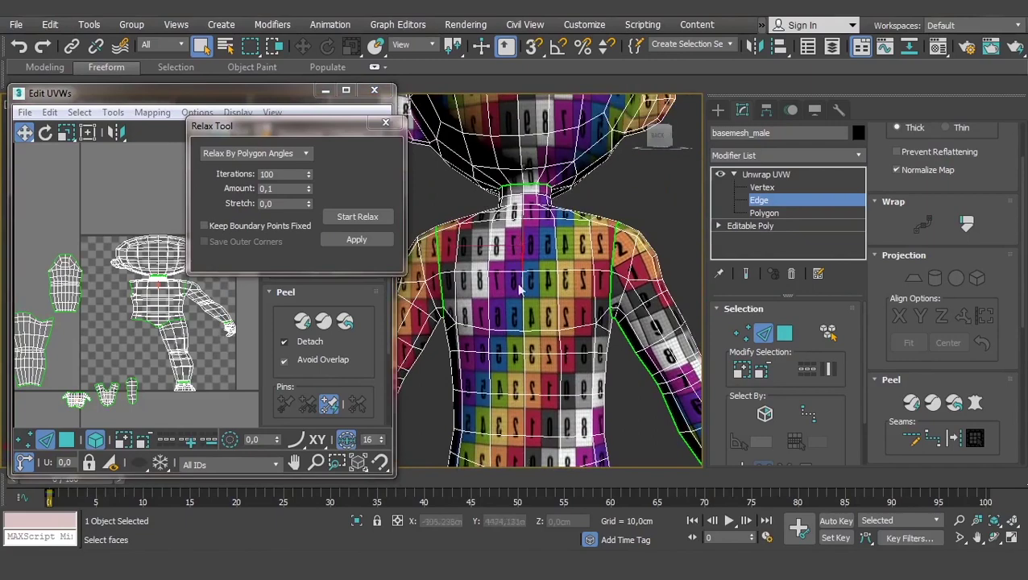
{"action": "middle_click_drag", "start_coordinate": [149, 335], "coordinate": [121, 325]}
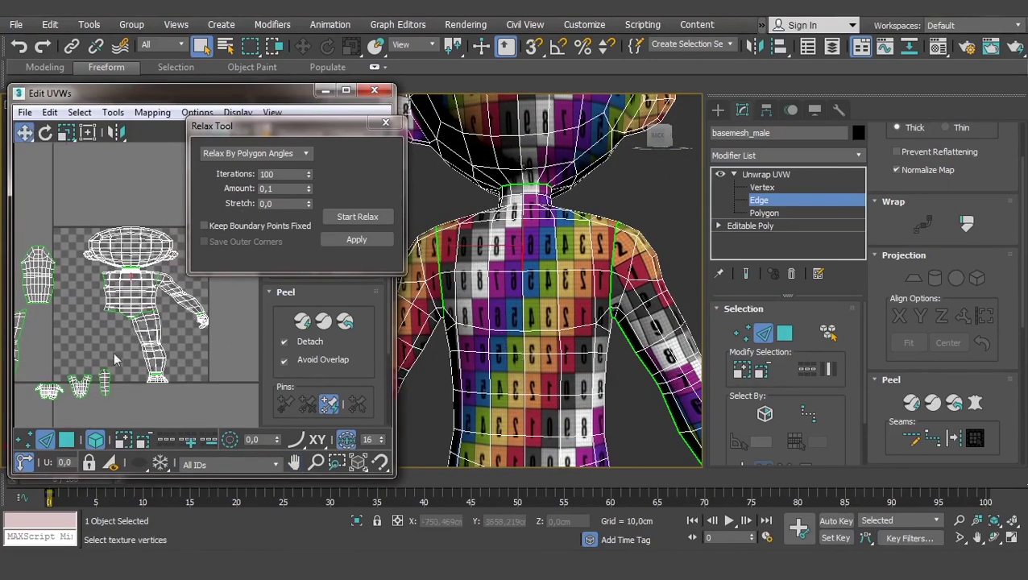
{"action": "scroll", "coordinate": [114, 360], "scroll_direction": "up", "scroll_amount": 3}
{"action": "right_click", "coordinate": [117, 311]}
{"action": "left_click", "coordinate": [56, 339]}
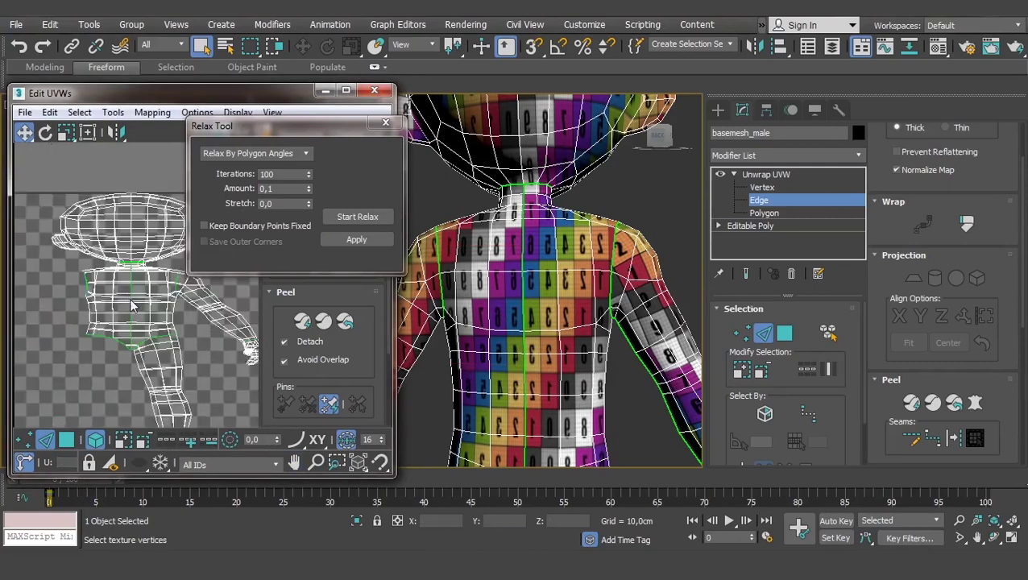
Select the torso polygons, detach them as an island and relax it.
{"action": "left_click", "coordinate": [66, 438]}
{"action": "scroll", "coordinate": [112, 371], "scroll_direction": "down", "scroll_amount": 2}
{"action": "left_click", "coordinate": [121, 306]}
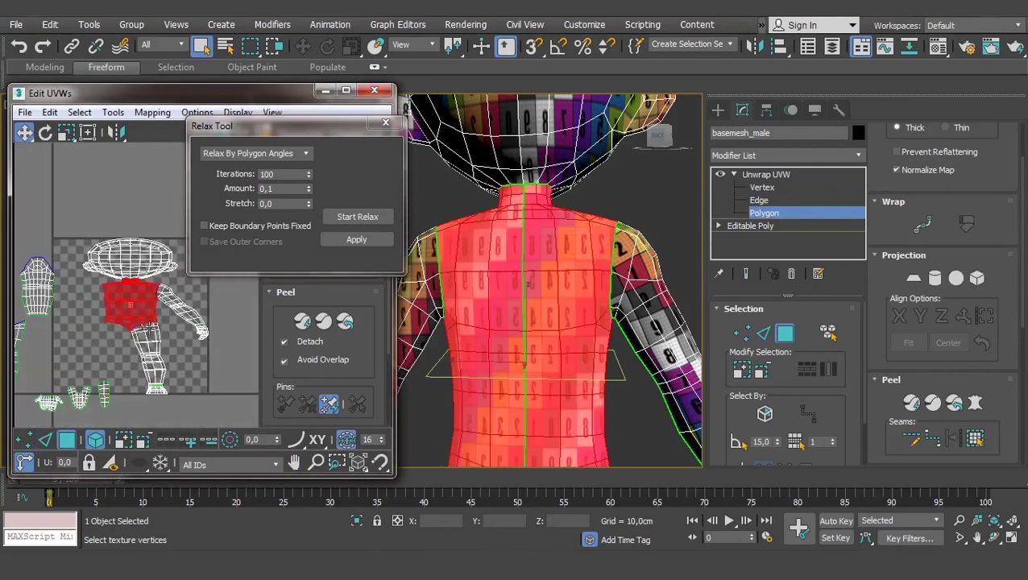
{"action": "scroll", "coordinate": [89, 313], "scroll_direction": "down", "scroll_amount": 2}
{"action": "left_click", "coordinate": [302, 320]}
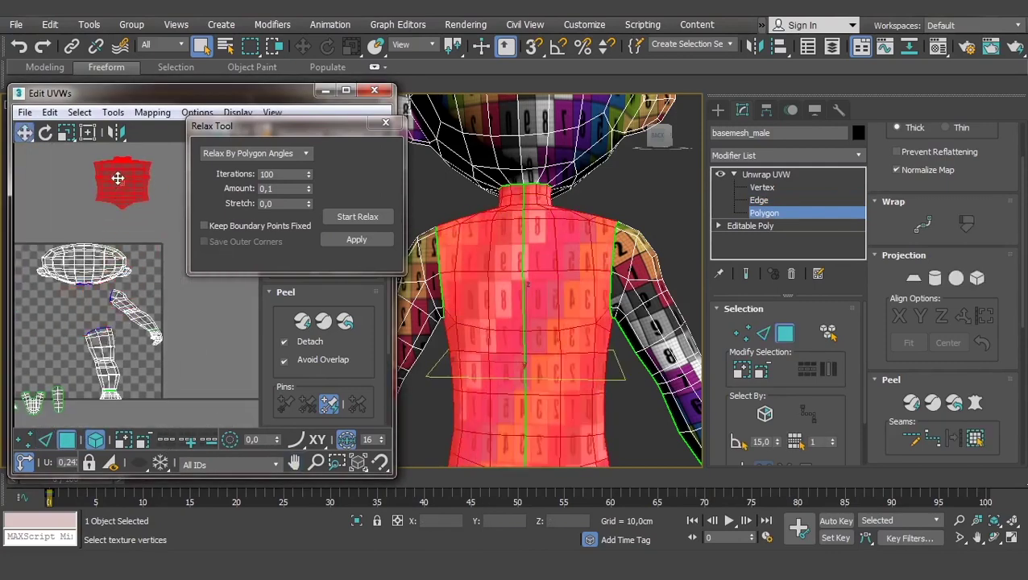
{"action": "left_click", "coordinate": [350, 217]}
{"action": "left_click", "coordinate": [351, 218]}
Drag the torso island's stray left corner vertex back into place.
{"action": "scroll", "coordinate": [548, 306], "scroll_direction": "up", "scroll_amount": 3}
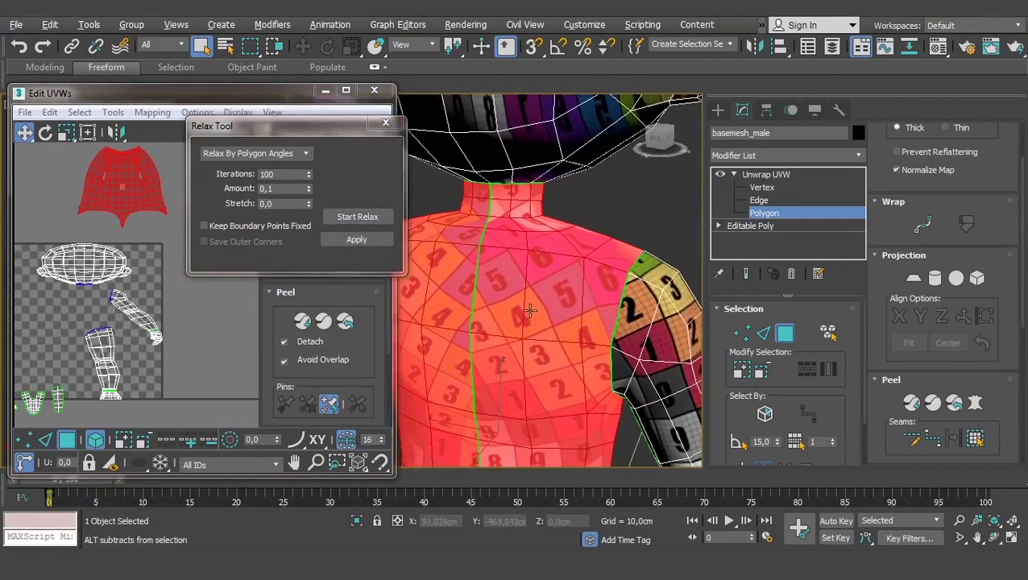
{"action": "scroll", "coordinate": [107, 312], "scroll_direction": "up", "scroll_amount": 2}
{"action": "scroll", "coordinate": [107, 312], "scroll_direction": "up", "scroll_amount": 2}
{"action": "scroll", "coordinate": [161, 314], "scroll_direction": "down", "scroll_amount": 1}
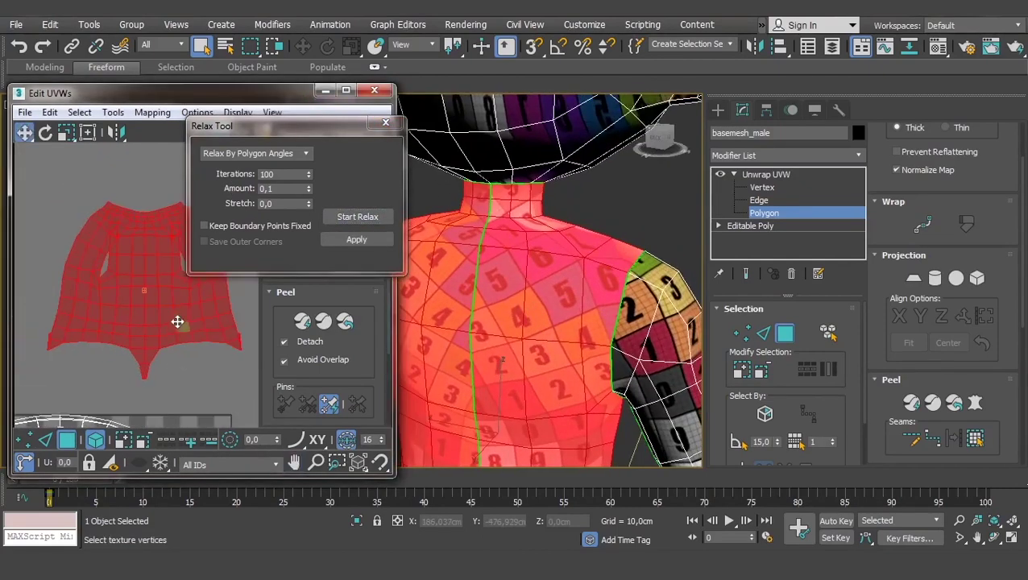
{"action": "mouse_move", "coordinate": [516, 355]}
{"action": "middle_mouse_down", "text": "alt"}
{"action": "mouse_move", "coordinate": [468, 364]}
{"action": "mouse_move", "coordinate": [529, 212]}
{"action": "middle_mouse_up", "text": "alt"}
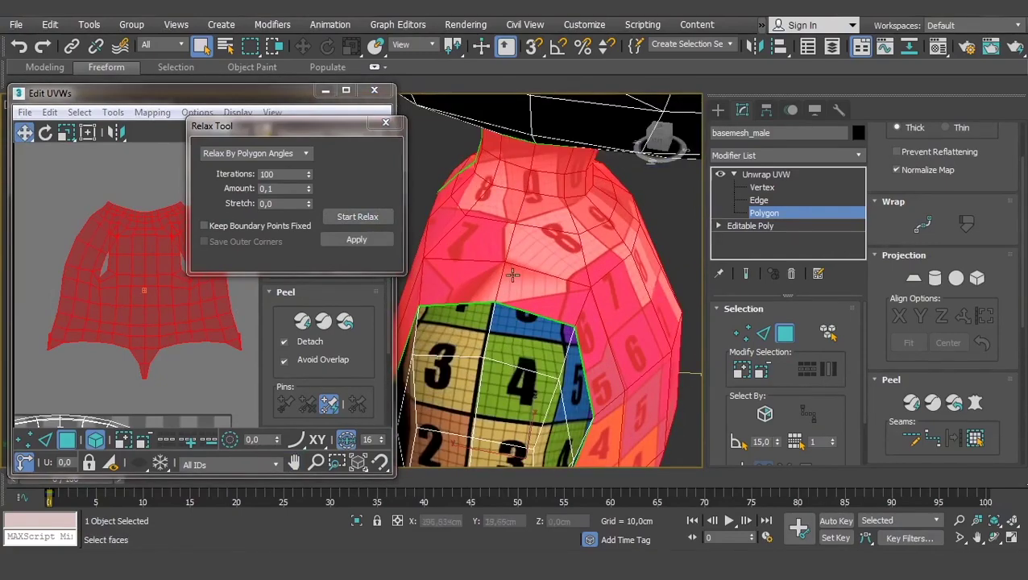
{"action": "scroll", "coordinate": [80, 343], "scroll_direction": "up", "scroll_amount": 3}
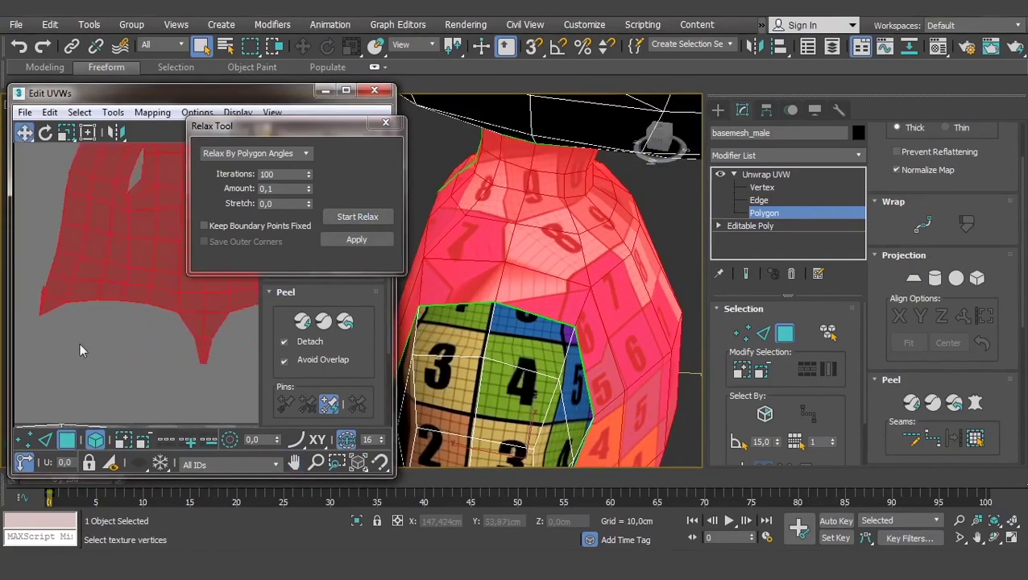
{"action": "left_click_drag", "start_coordinate": [109, 278], "coordinate": [122, 269]}
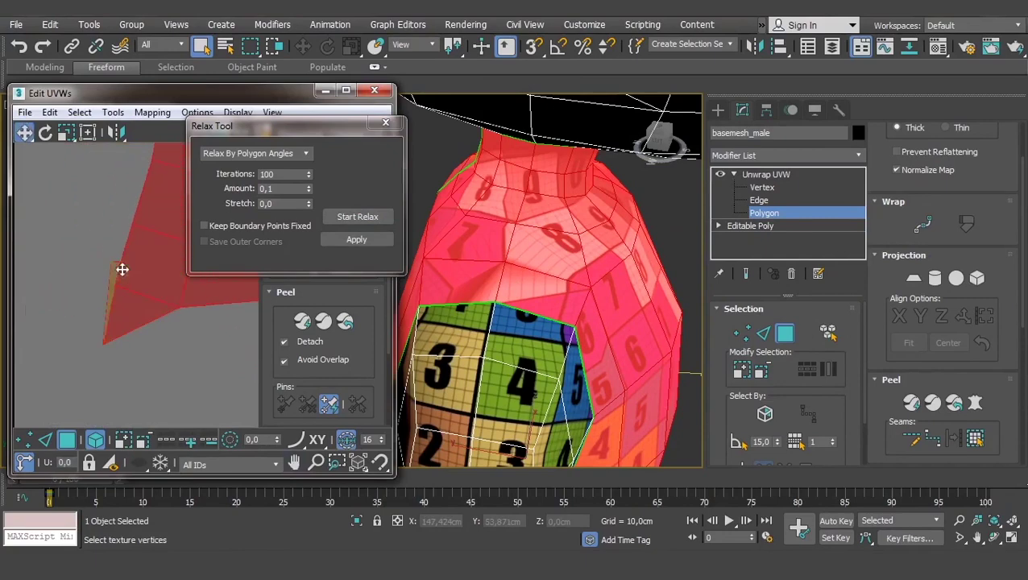
{"action": "scroll", "coordinate": [110, 272], "scroll_direction": "down", "scroll_amount": 1}
{"action": "scroll", "coordinate": [113, 305], "scroll_direction": "down", "scroll_amount": 2}
{"action": "scroll", "coordinate": [126, 344], "scroll_direction": "down", "scroll_amount": 1}
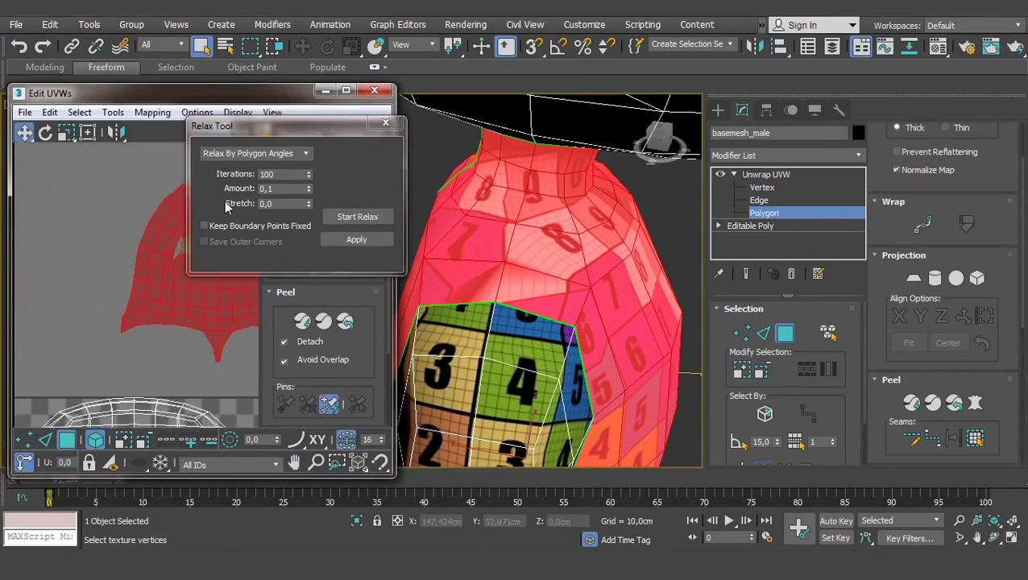
Relax the torso island by edge angles, then by polygon angles.
{"action": "left_click", "coordinate": [308, 151]}
{"action": "left_click", "coordinate": [288, 176]}
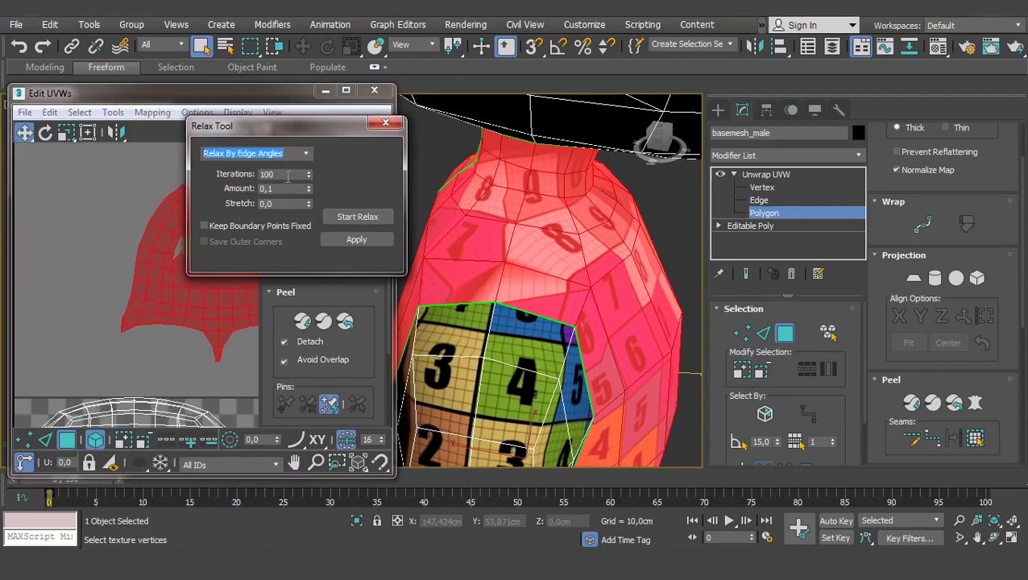
{"action": "left_click", "coordinate": [358, 217]}
{"action": "left_click", "coordinate": [357, 215]}
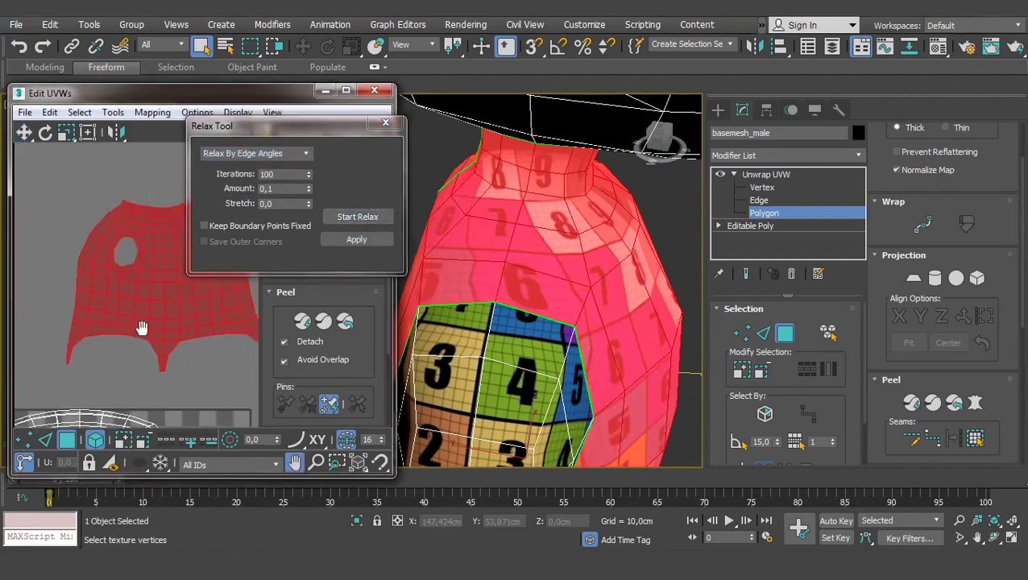
{"action": "left_click", "coordinate": [298, 151]}
{"action": "left_click", "coordinate": [274, 164]}
{"action": "left_click", "coordinate": [356, 217]}
{"action": "left_click", "coordinate": [357, 217]}
{"action": "middle_click_drag", "start_coordinate": [483, 306], "coordinate": [519, 305], "text": "alt"}
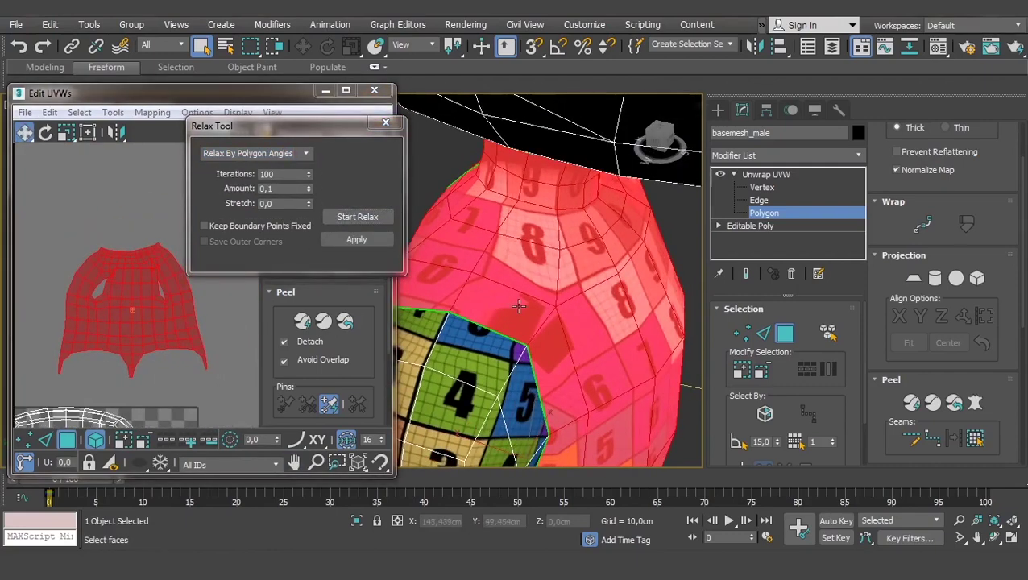
{"action": "middle_click_drag", "start_coordinate": [506, 247], "coordinate": [509, 276], "text": "alt"}
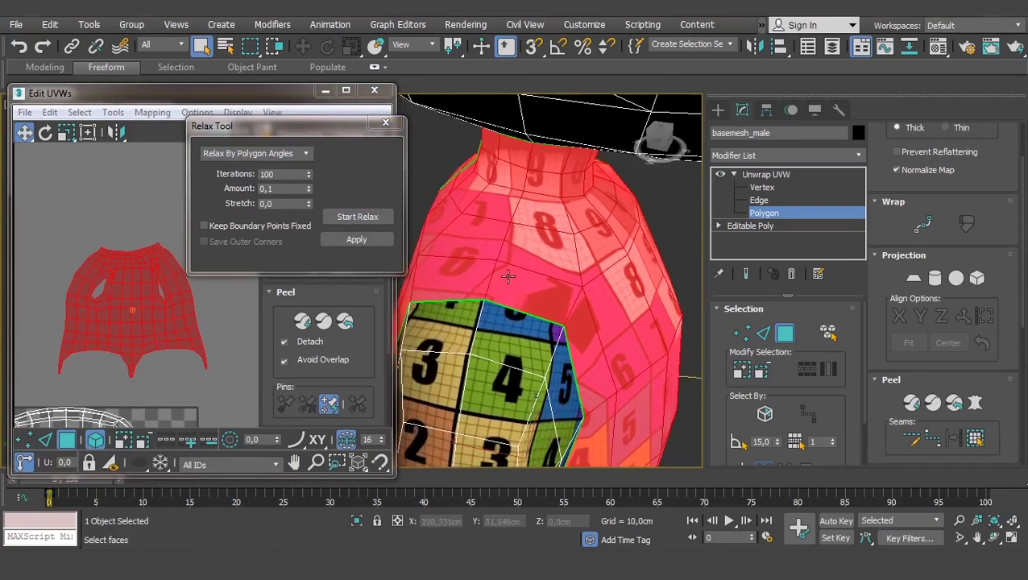
{"action": "left_click", "coordinate": [761, 201]}
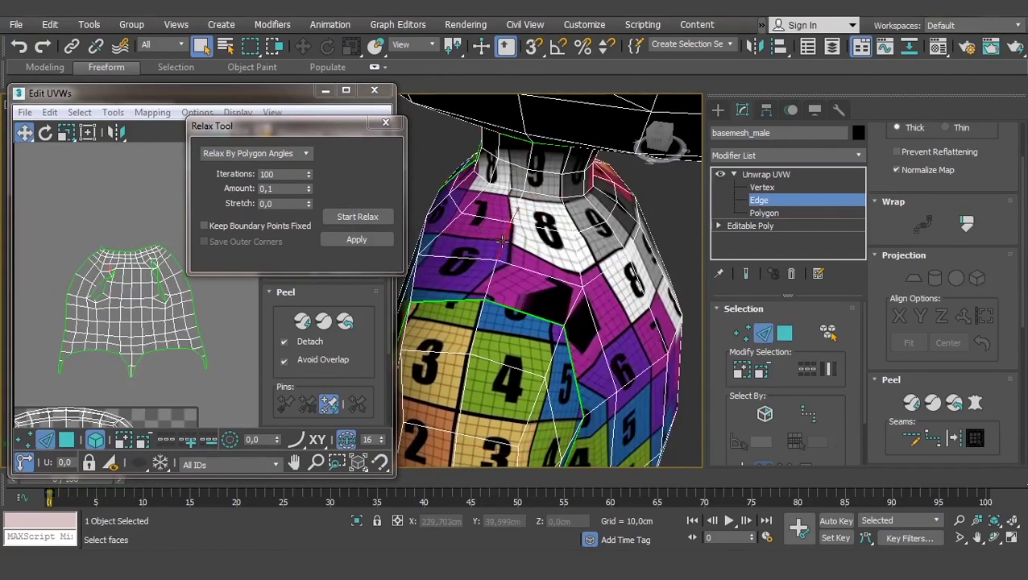
Select the edge line running down the neck and break the UVs along it.
{"action": "middle_click_drag", "start_coordinate": [501, 240], "coordinate": [516, 256], "text": "alt"}
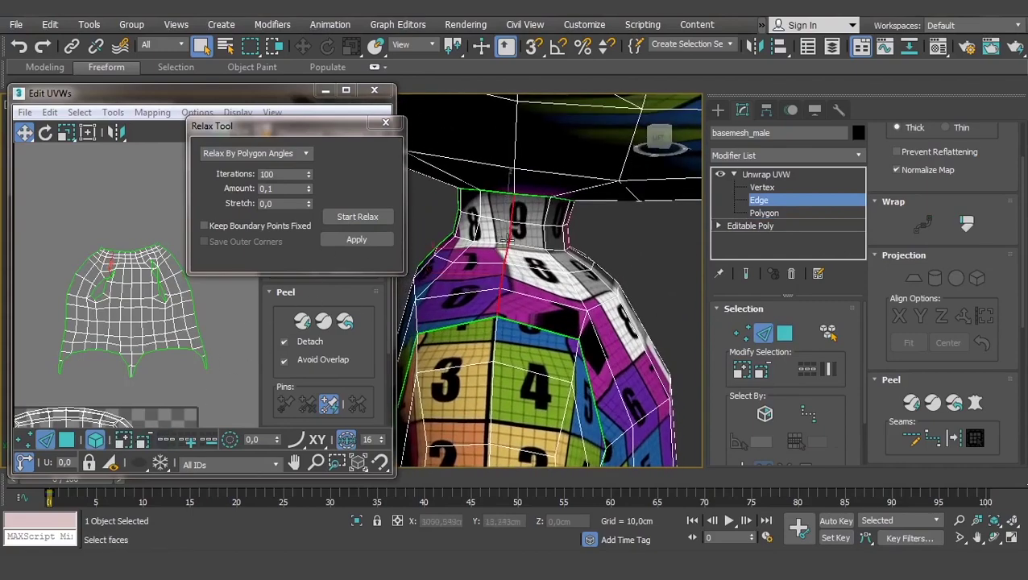
{"action": "mouse_move", "coordinate": [505, 239]}
{"action": "middle_mouse_down", "text": "alt"}
{"action": "mouse_move", "coordinate": [533, 353]}
{"action": "mouse_move", "coordinate": [551, 368]}
{"action": "mouse_move", "coordinate": [509, 368]}
{"action": "middle_mouse_up", "text": "alt"}
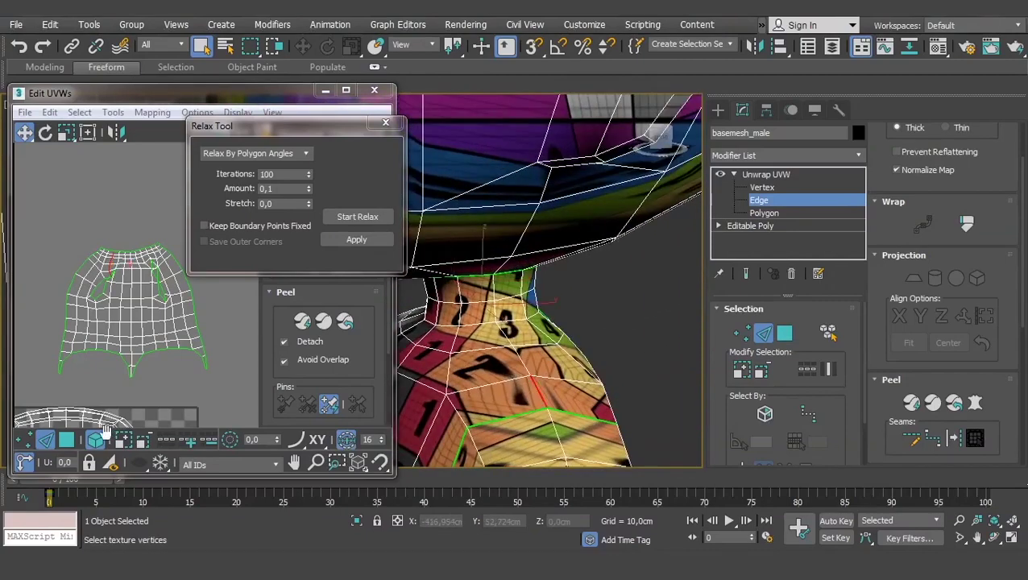
{"action": "left_click", "coordinate": [188, 443]}
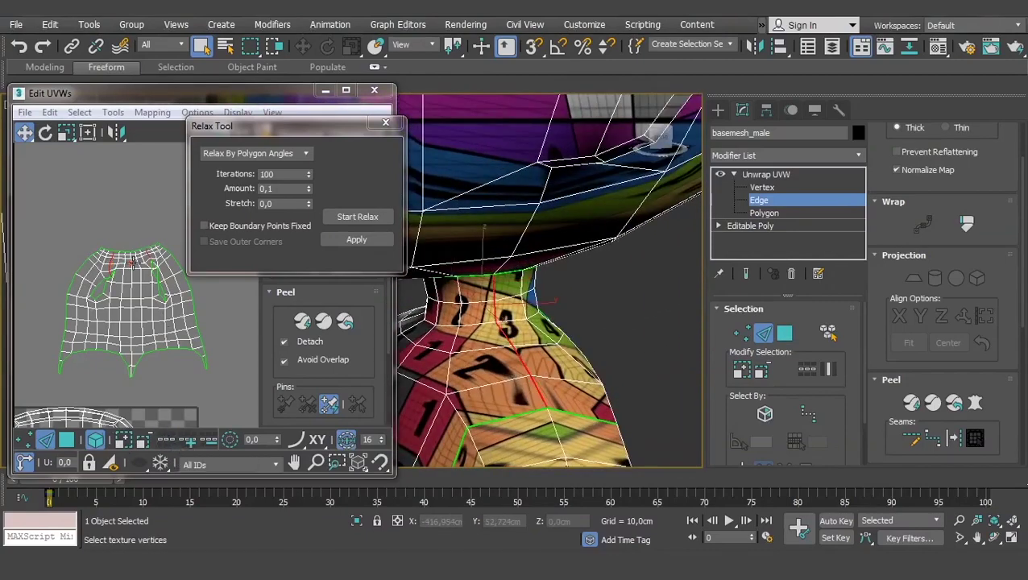
{"action": "right_click", "coordinate": [133, 261]}
{"action": "left_click", "coordinate": [110, 314]}
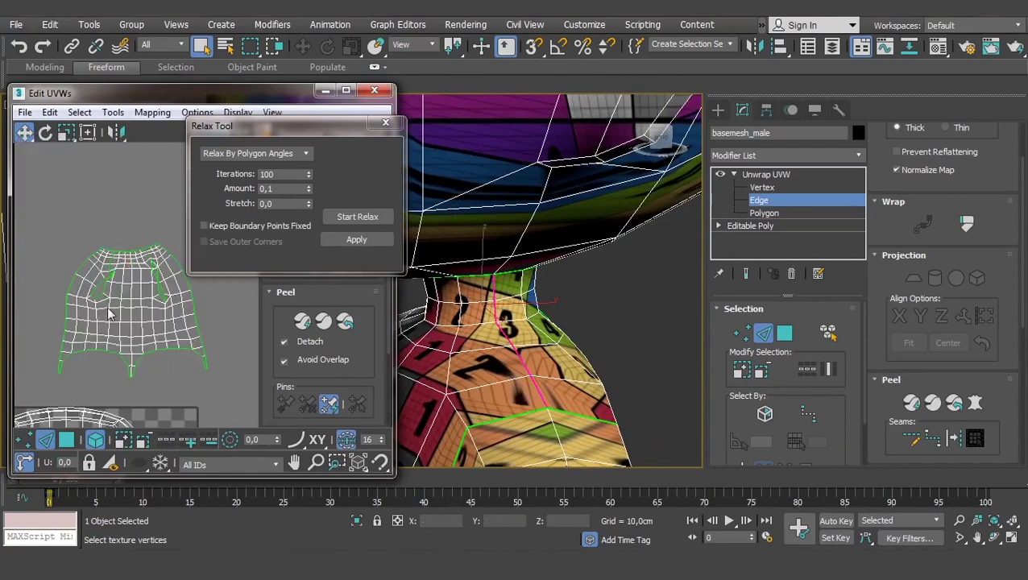
Select the whole opened torso island and start relaxing it.
{"action": "left_click", "coordinate": [71, 445]}
{"action": "left_click", "coordinate": [342, 217]}
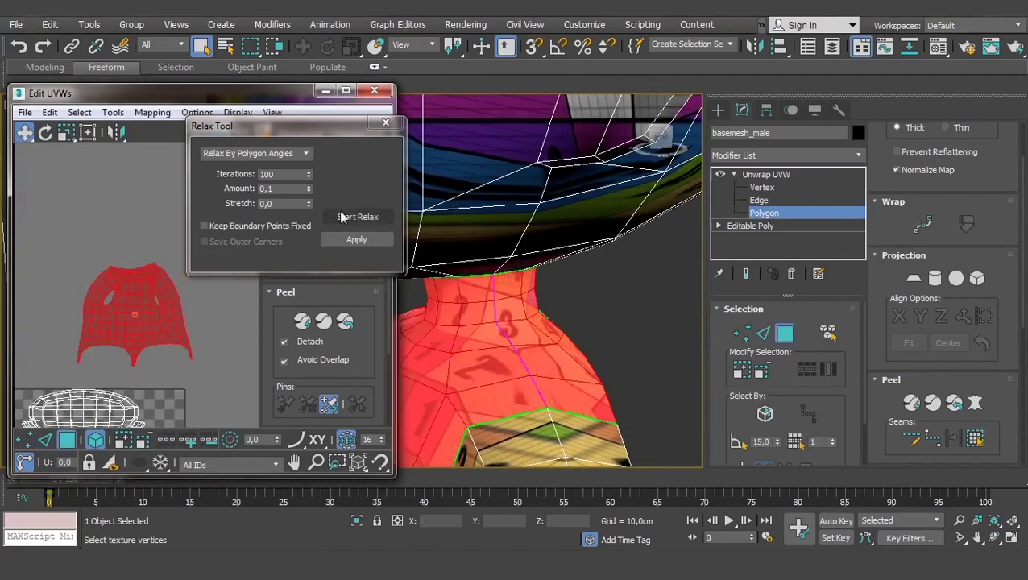
{"action": "left_click", "coordinate": [370, 218]}
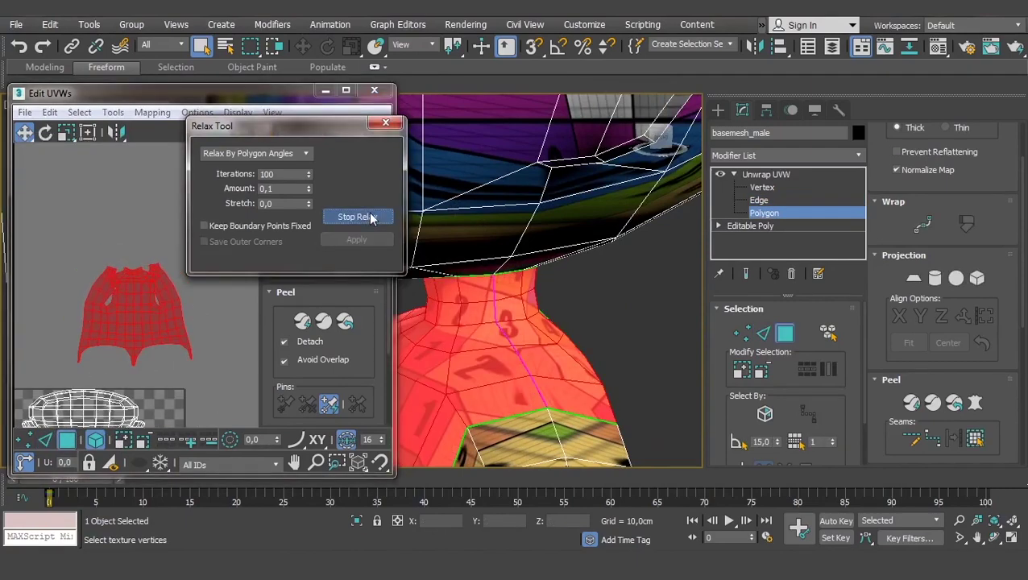
Relax the opened torso island by edge angles, then by polygon angles.
{"action": "left_click", "coordinate": [305, 153]}
{"action": "left_click", "coordinate": [250, 175]}
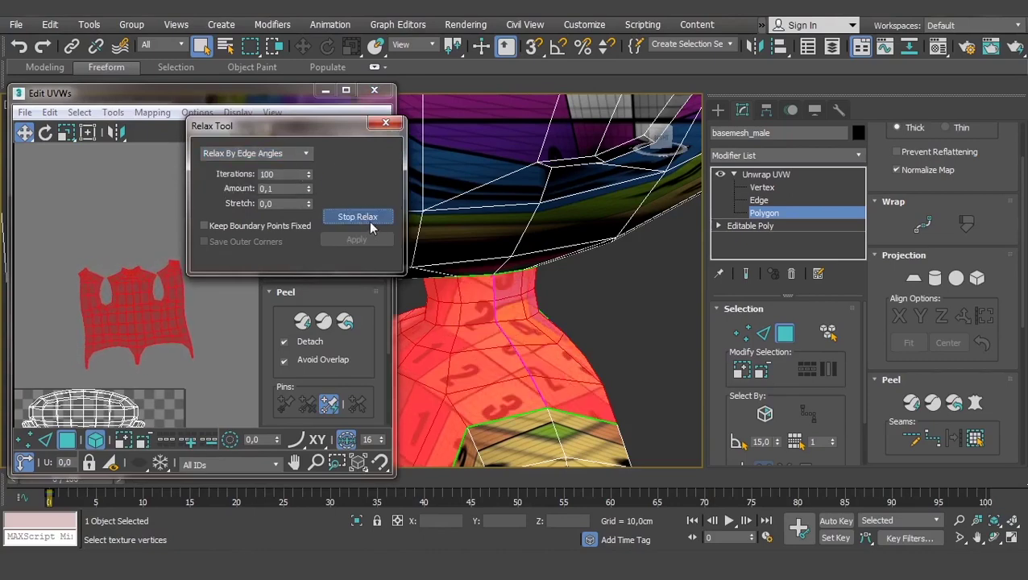
{"action": "left_click", "coordinate": [309, 153]}
{"action": "left_click", "coordinate": [250, 164]}
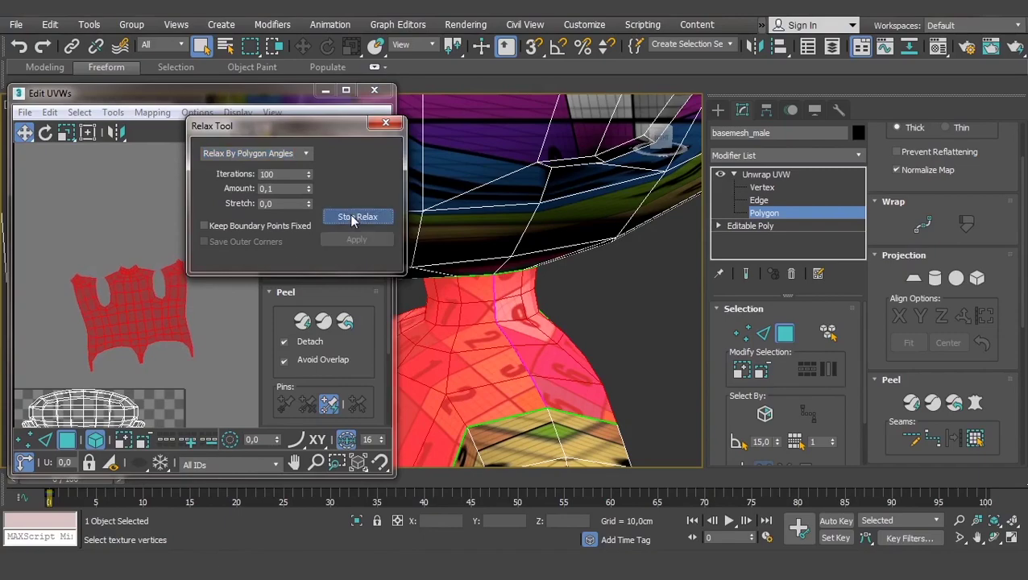
{"action": "left_click", "coordinate": [350, 215]}
{"action": "mouse_move", "coordinate": [499, 346]}
{"action": "middle_mouse_down", "text": "alt"}
{"action": "mouse_move", "coordinate": [538, 363]}
{"action": "mouse_move", "coordinate": [653, 321]}
{"action": "middle_mouse_up", "text": "alt"}
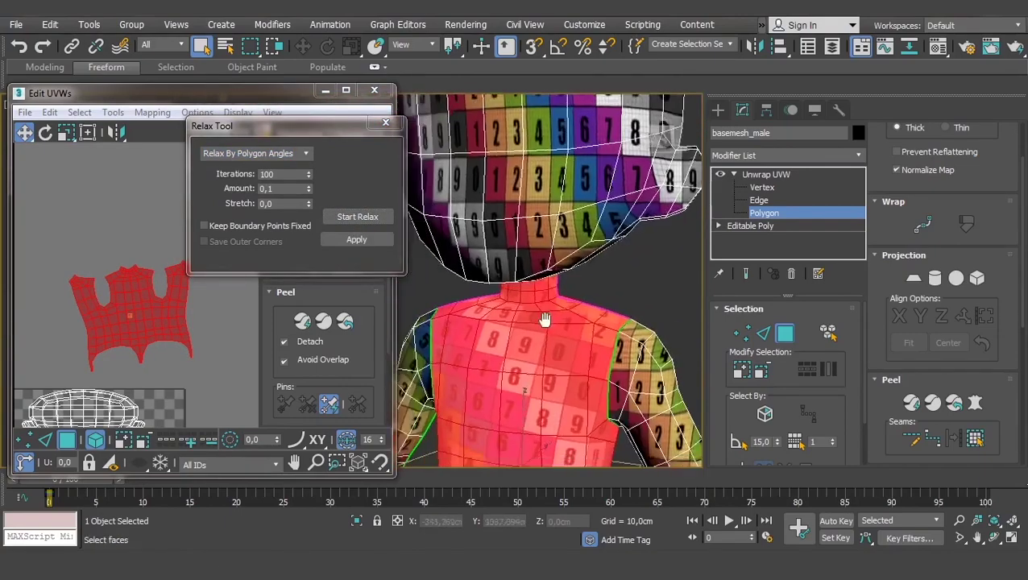
Rotate the torso island about -4.44° and place it beside the other islands.
{"action": "middle_click_drag", "start_coordinate": [224, 290], "coordinate": [142, 294]}
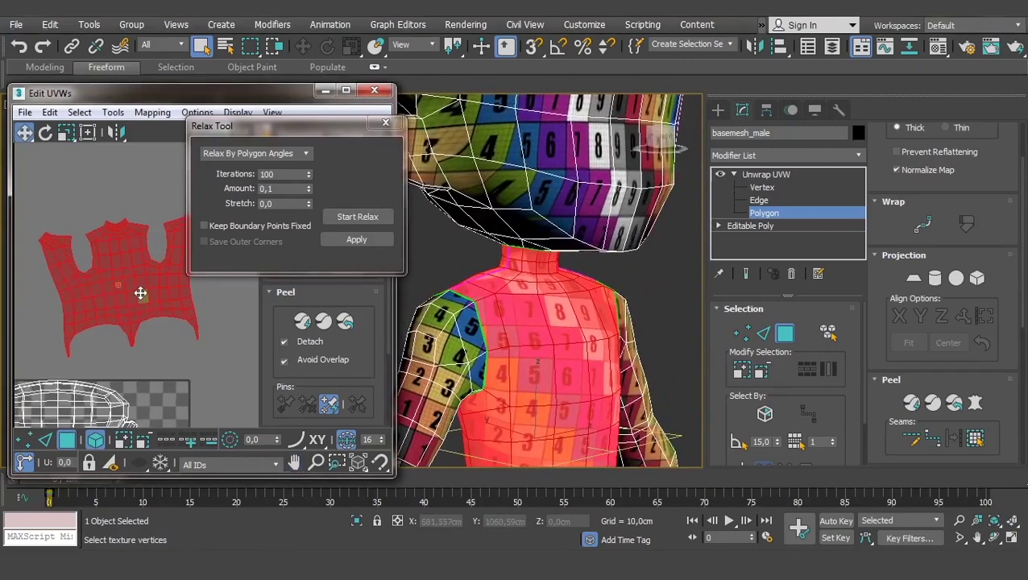
{"action": "key", "text": "e"}
{"action": "left_click_drag", "start_coordinate": [151, 286], "coordinate": [193, 314]}
{"action": "key", "text": "w"}
{"action": "scroll", "coordinate": [161, 289], "scroll_direction": "down", "scroll_amount": 3}
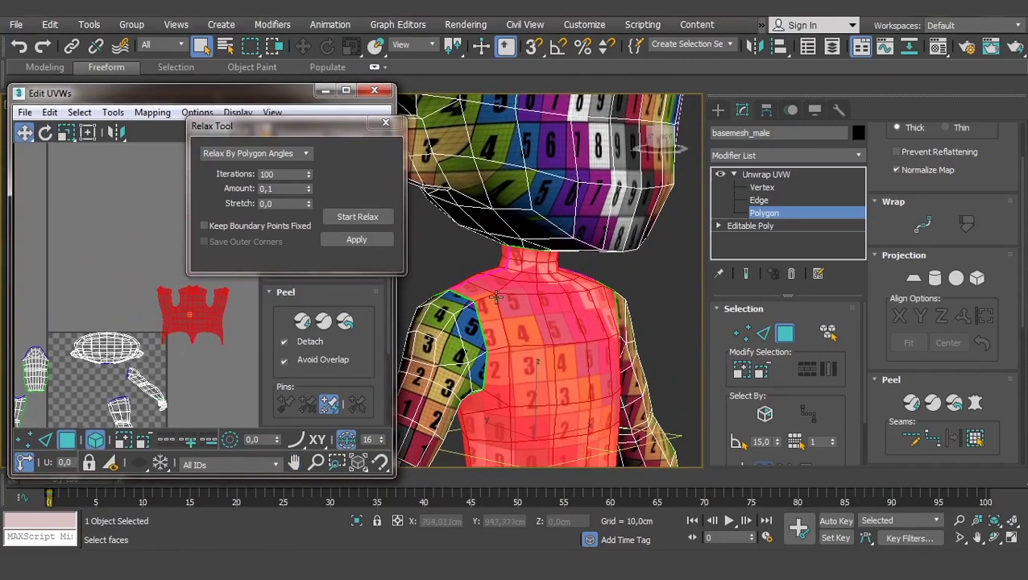
{"action": "mouse_move", "coordinate": [497, 297]}
{"action": "middle_mouse_down", "text": "alt"}
{"action": "mouse_move", "coordinate": [467, 301]}
{"action": "mouse_move", "coordinate": [562, 295]}
{"action": "middle_mouse_up", "text": "alt"}
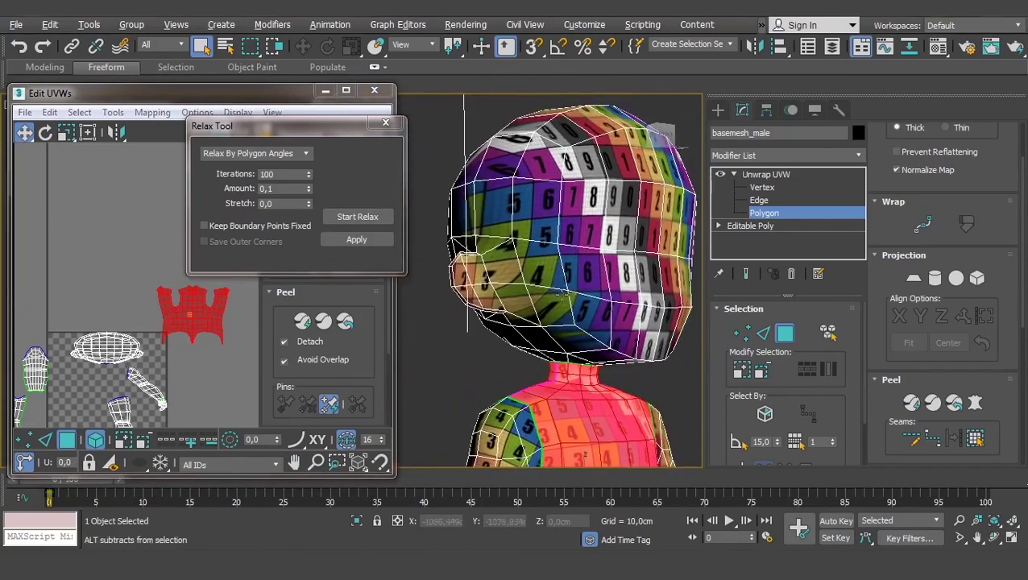
Select the ear's faces and orbit the viewport so the ear faces the view.
{"action": "left_click", "coordinate": [759, 200]}
{"action": "scroll", "coordinate": [512, 288], "scroll_direction": "up", "scroll_amount": 4}
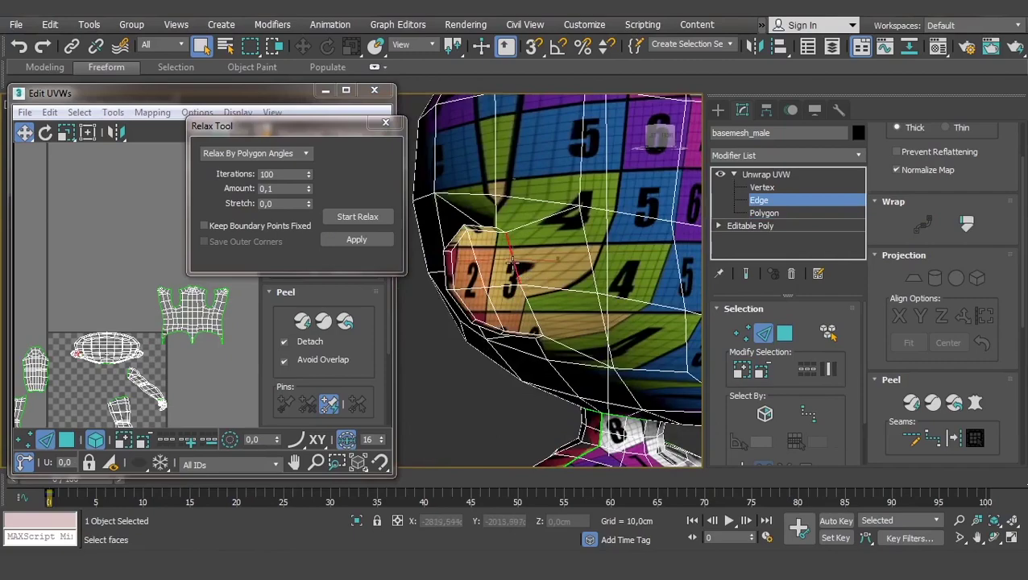
{"action": "scroll", "coordinate": [512, 266], "scroll_direction": "down", "scroll_amount": 4}
{"action": "right_click", "coordinate": [108, 344]}
{"action": "left_click", "coordinate": [81, 389]}
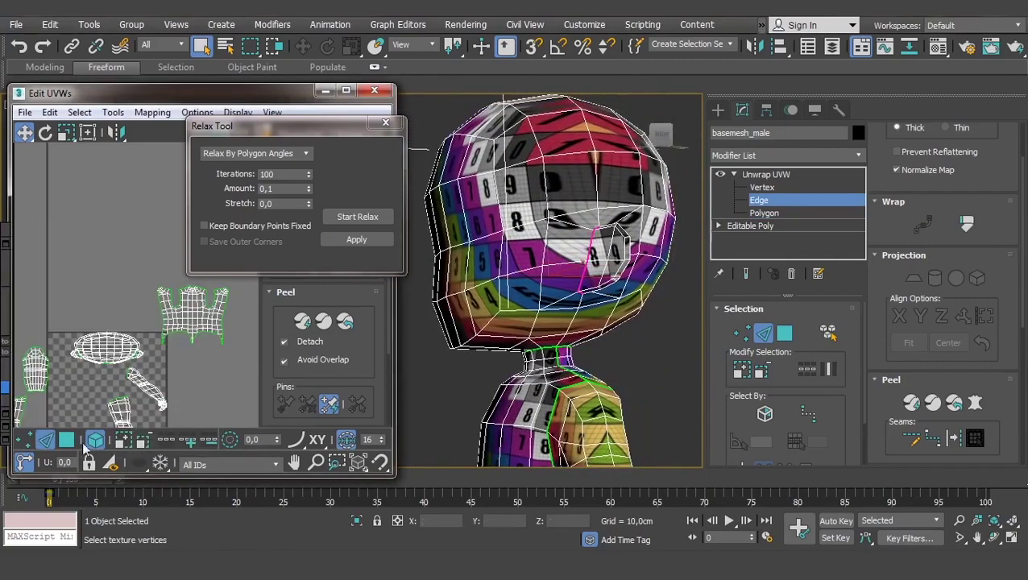
{"action": "scroll", "coordinate": [97, 344], "scroll_direction": "up", "scroll_amount": 3}
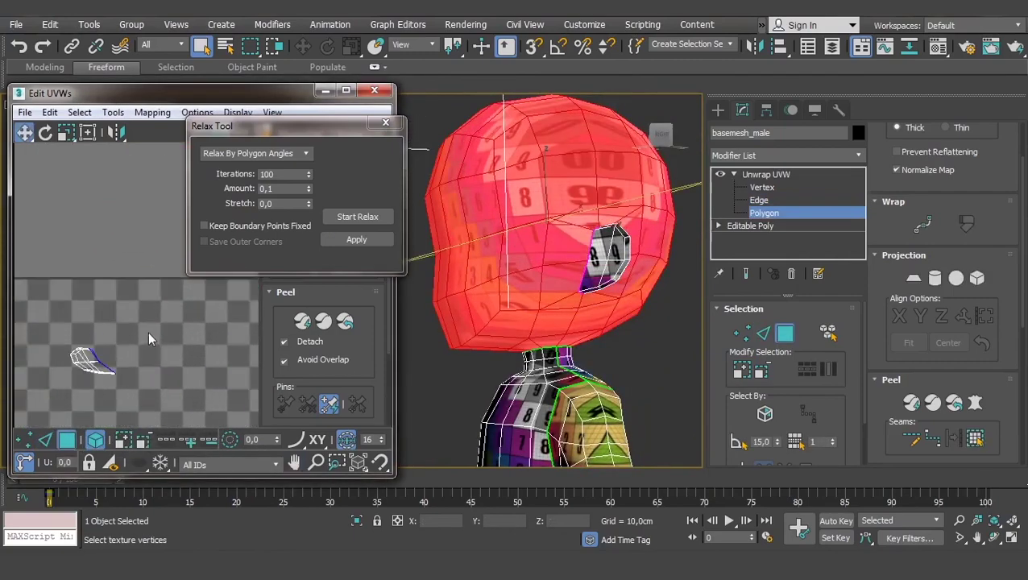
{"action": "left_click", "coordinate": [109, 361]}
{"action": "middle_click_drag", "start_coordinate": [122, 353], "coordinate": [133, 343]}
{"action": "middle_click_drag", "start_coordinate": [516, 282], "coordinate": [569, 280], "text": "alt"}
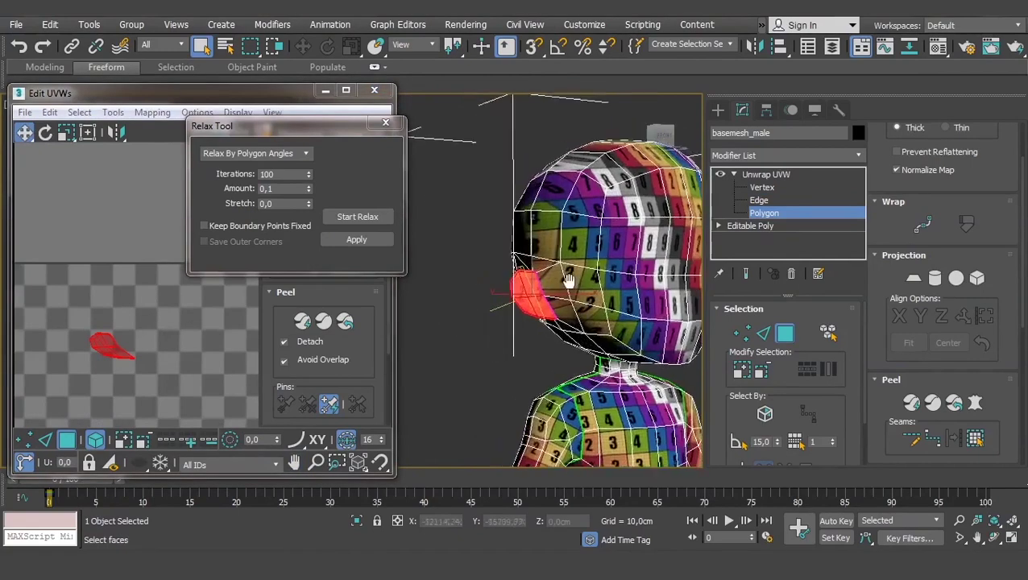
{"action": "scroll", "coordinate": [568, 280], "scroll_direction": "up", "scroll_amount": 3}
{"action": "scroll", "coordinate": [548, 278], "scroll_direction": "up", "scroll_amount": 3}
{"action": "scroll", "coordinate": [532, 275], "scroll_direction": "up", "scroll_amount": 3}
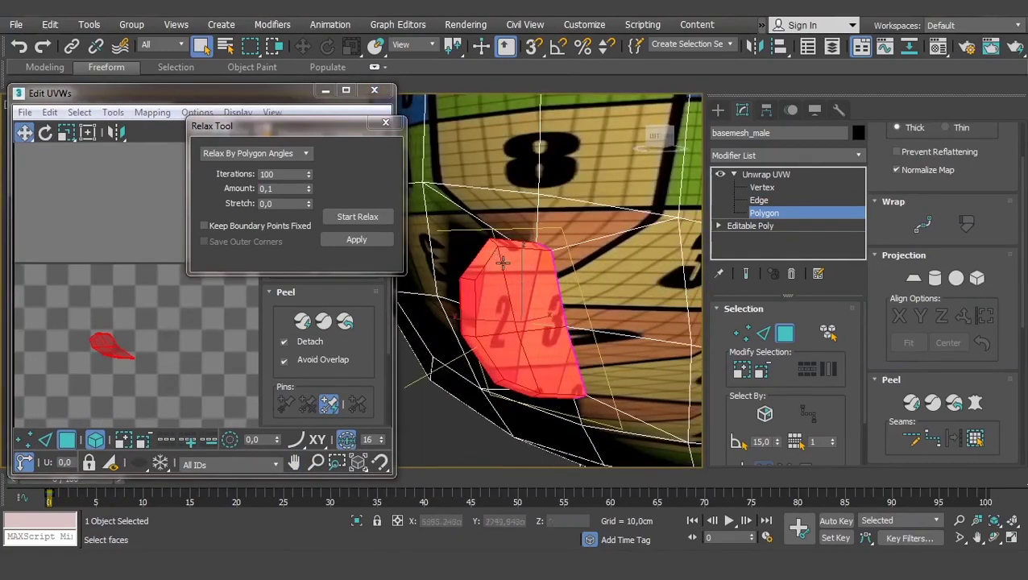
{"action": "middle_click_drag", "start_coordinate": [515, 319], "coordinate": [565, 329], "text": "alt"}
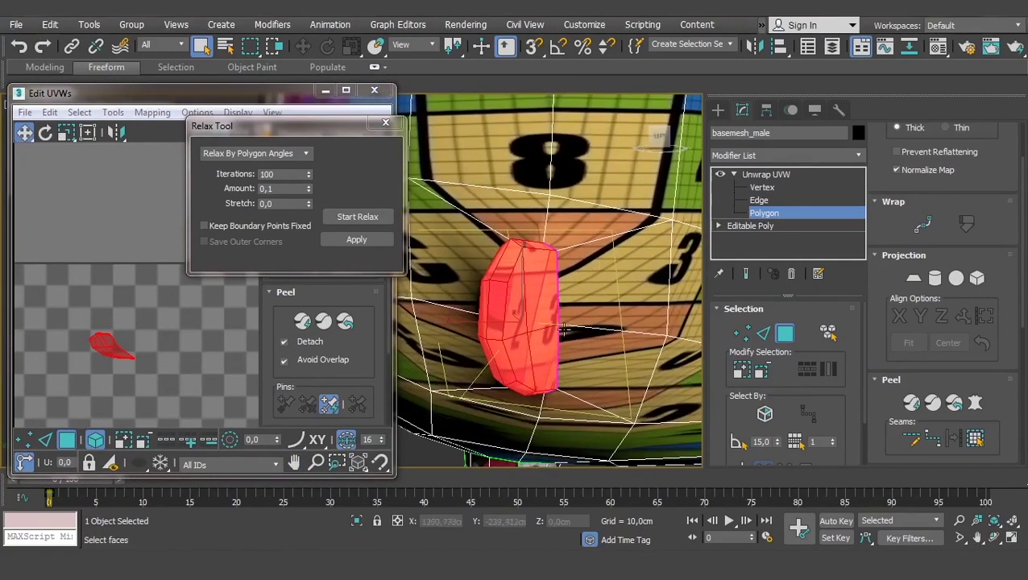
Move the ear island to the left and relax it with repeated Start/Stop Relax.
{"action": "left_click", "coordinate": [45, 440]}
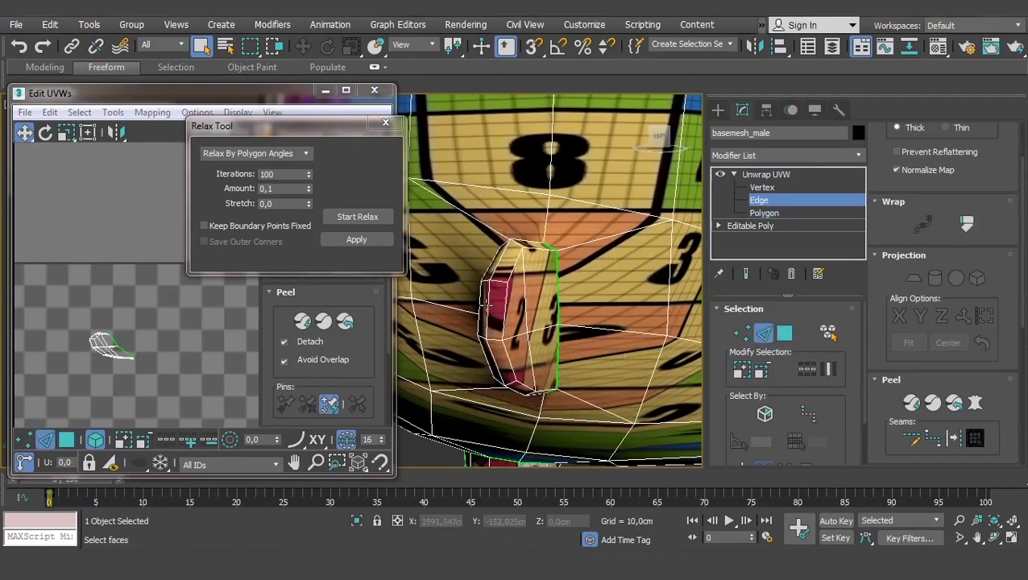
{"action": "key", "text": "3"}
{"action": "left_click_drag", "start_coordinate": [182, 310], "coordinate": [86, 298]}
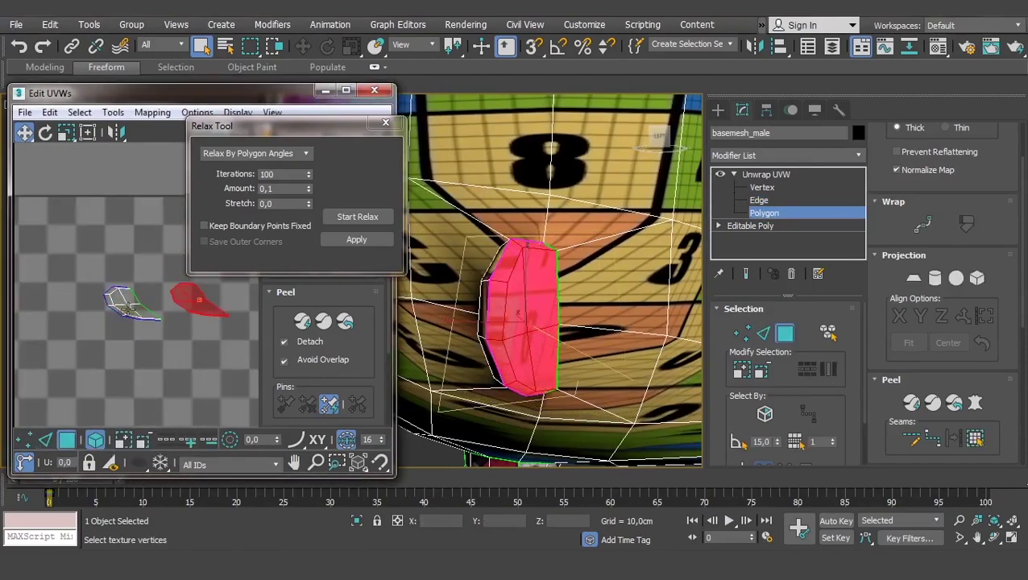
{"action": "left_click", "coordinate": [357, 217]}
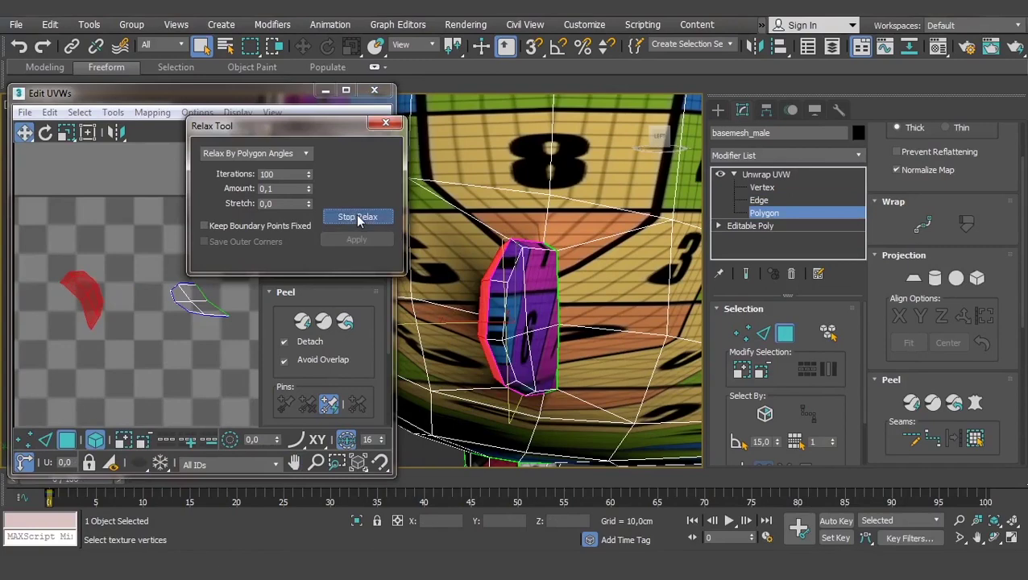
{"action": "left_click", "coordinate": [358, 220]}
{"action": "left_click", "coordinate": [357, 218]}
{"action": "left_click", "coordinate": [357, 217]}
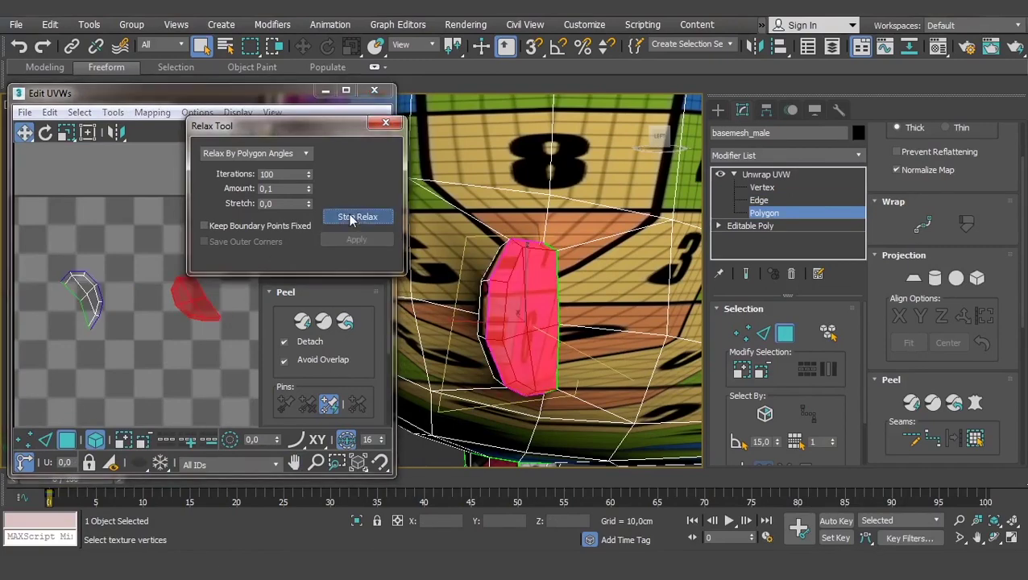
{"action": "left_click", "coordinate": [357, 217]}
Reselect the red ear island and drag it clear of the neighbouring ear island.
{"action": "left_click", "coordinate": [189, 330]}
{"action": "middle_click_drag", "start_coordinate": [108, 310], "coordinate": [125, 333]}
{"action": "left_click_drag", "start_coordinate": [208, 315], "coordinate": [200, 317]}
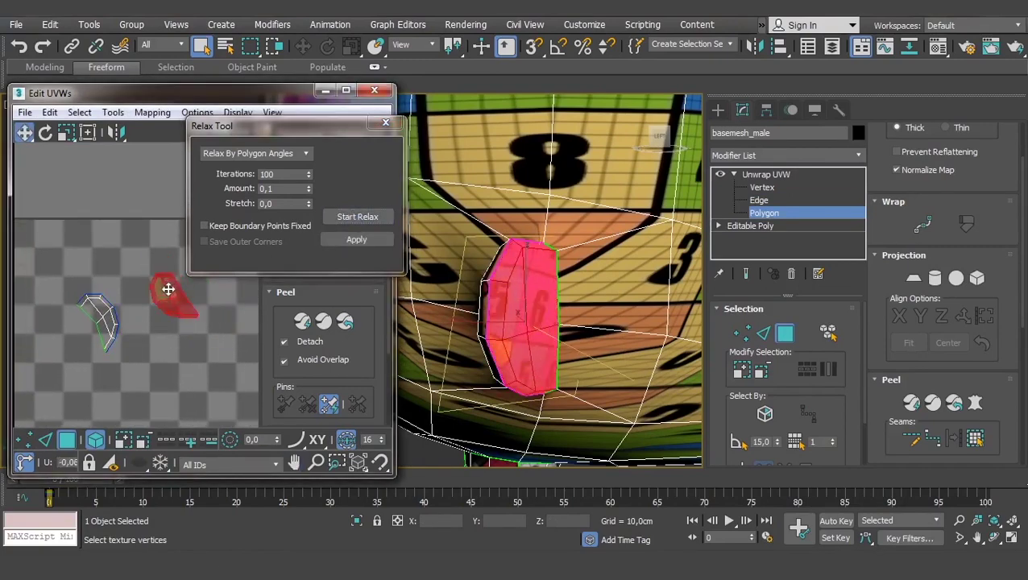
{"action": "scroll", "coordinate": [119, 298], "scroll_direction": "up", "scroll_amount": 2}
{"action": "scroll", "coordinate": [199, 317], "scroll_direction": "up", "scroll_amount": 2}
{"action": "scroll", "coordinate": [129, 390], "scroll_direction": "down", "scroll_amount": 1}
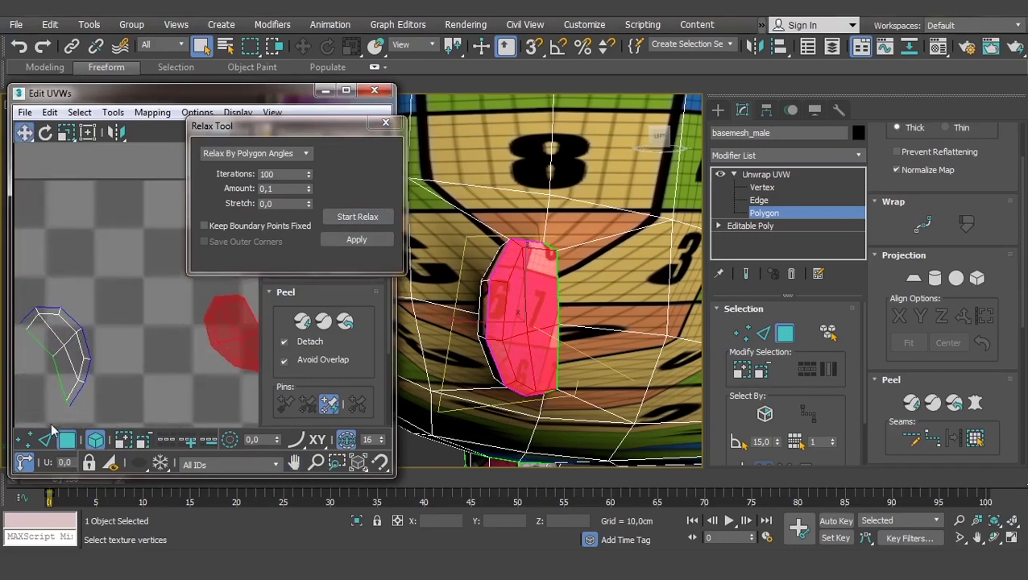
Stitch the ear pieces together along both seam edges with Stitch Selected.
{"action": "left_click", "coordinate": [45, 440]}
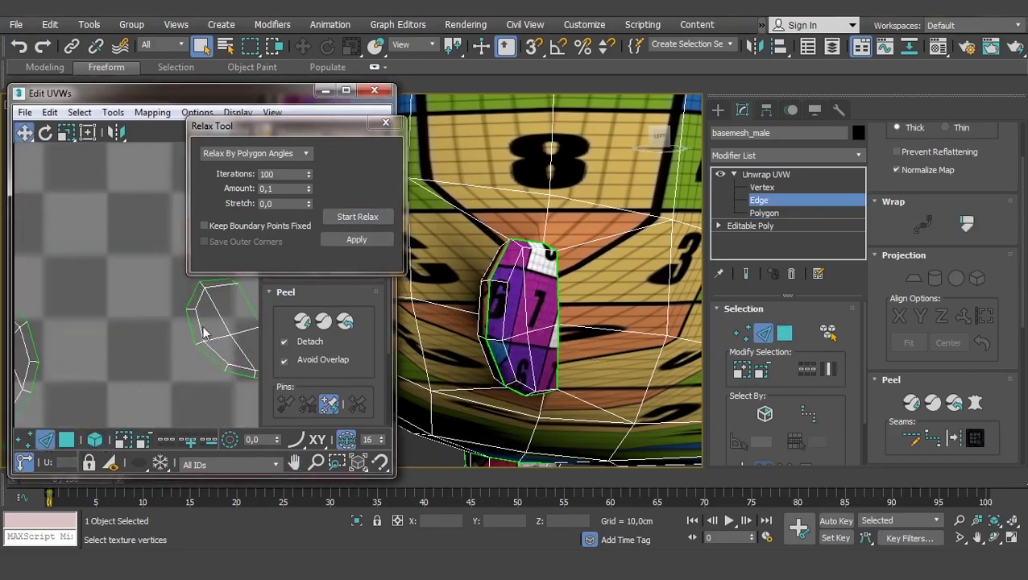
{"action": "left_click", "coordinate": [488, 305]}
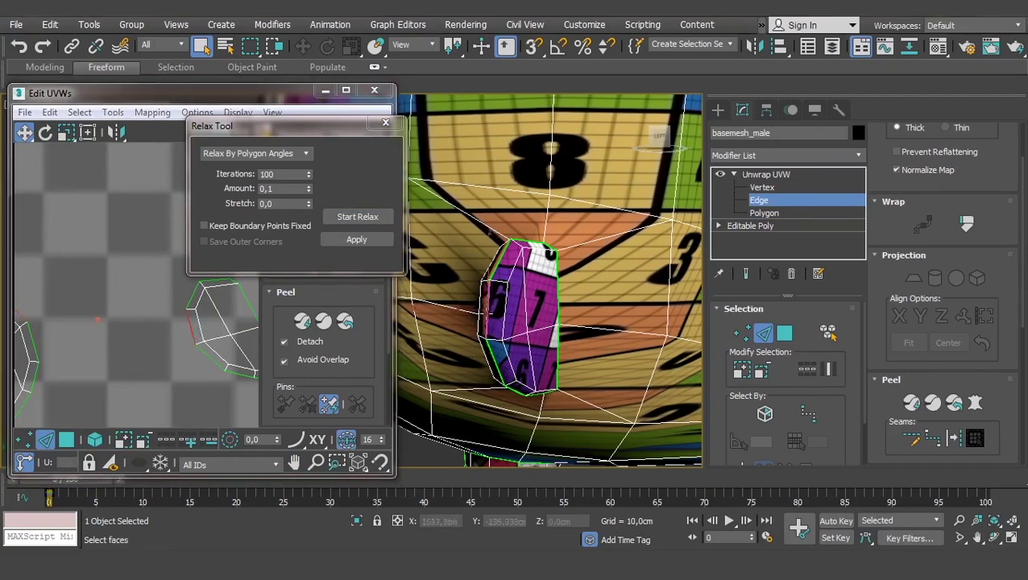
{"action": "right_click", "coordinate": [176, 323]}
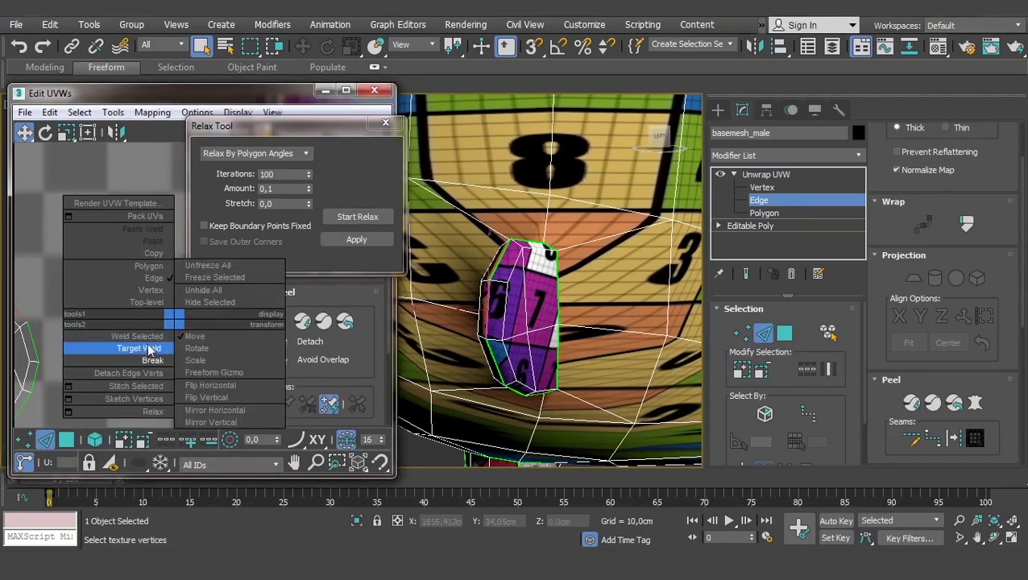
{"action": "left_click", "coordinate": [141, 386]}
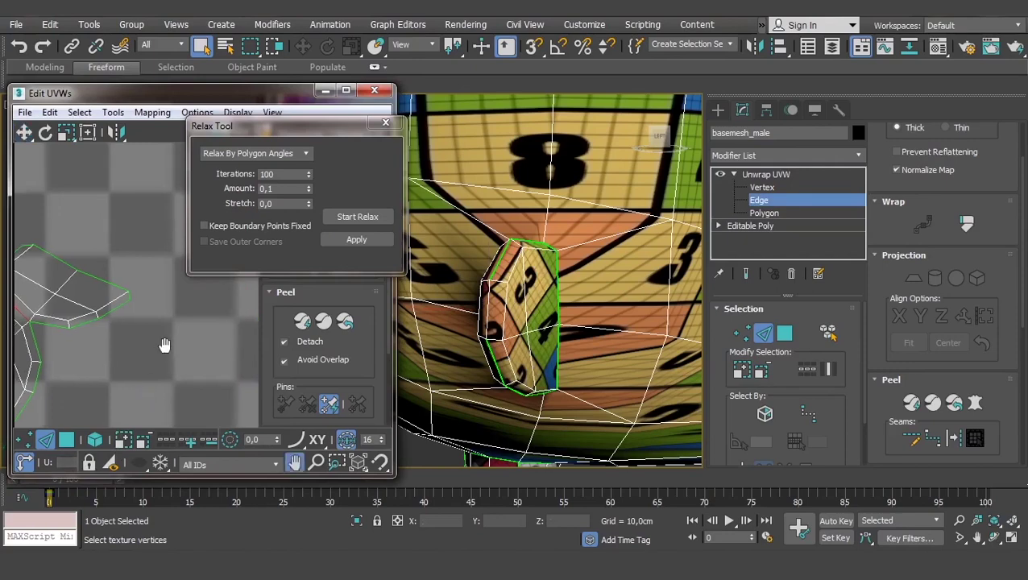
{"action": "middle_click_drag", "start_coordinate": [87, 355], "coordinate": [103, 322]}
{"action": "scroll", "coordinate": [104, 322], "scroll_direction": "up", "scroll_amount": 2}
{"action": "scroll", "coordinate": [96, 321], "scroll_direction": "up", "scroll_amount": 2}
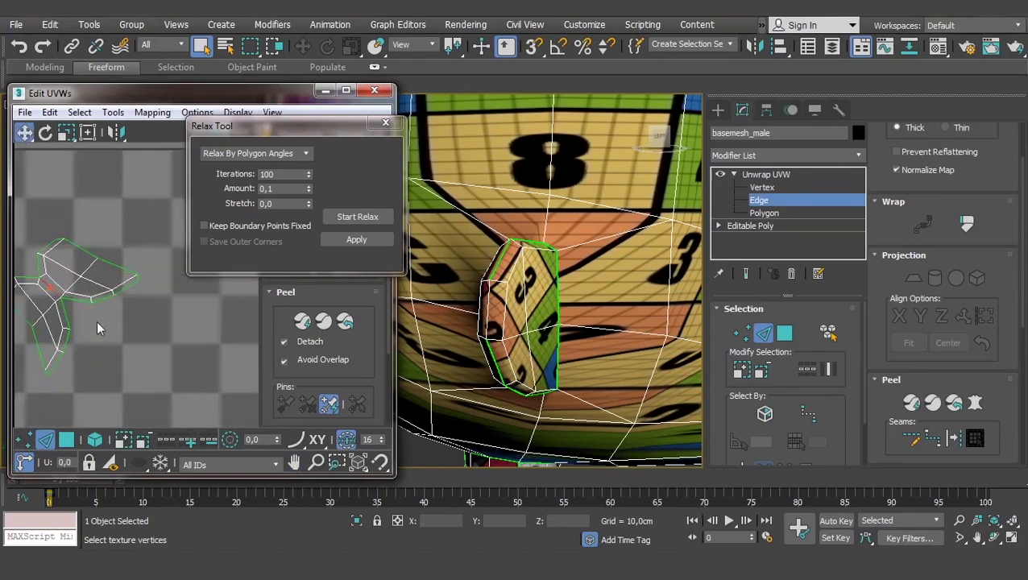
{"action": "left_click", "coordinate": [65, 300]}
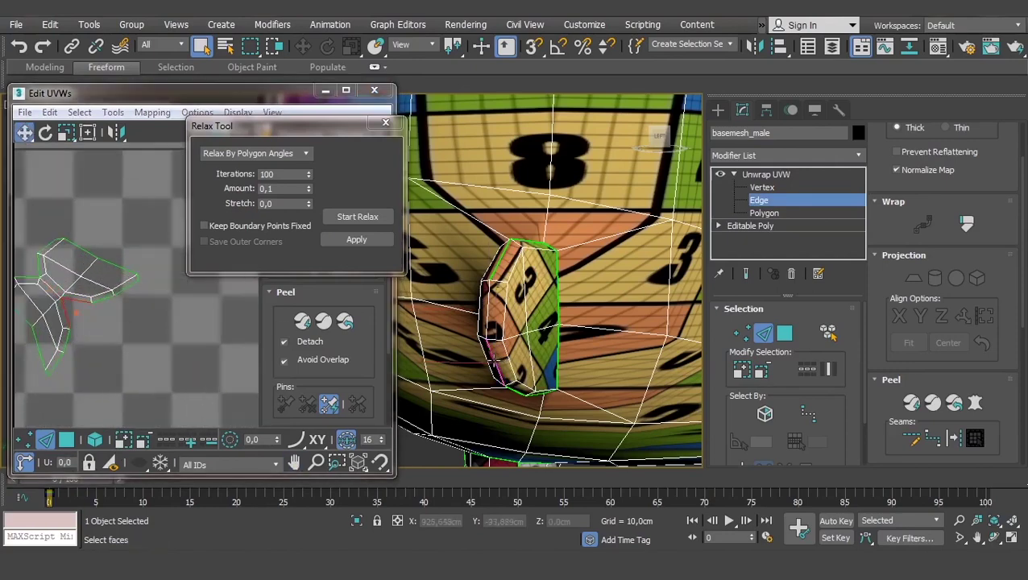
{"action": "right_click", "coordinate": [125, 301]}
{"action": "left_click", "coordinate": [40, 360]}
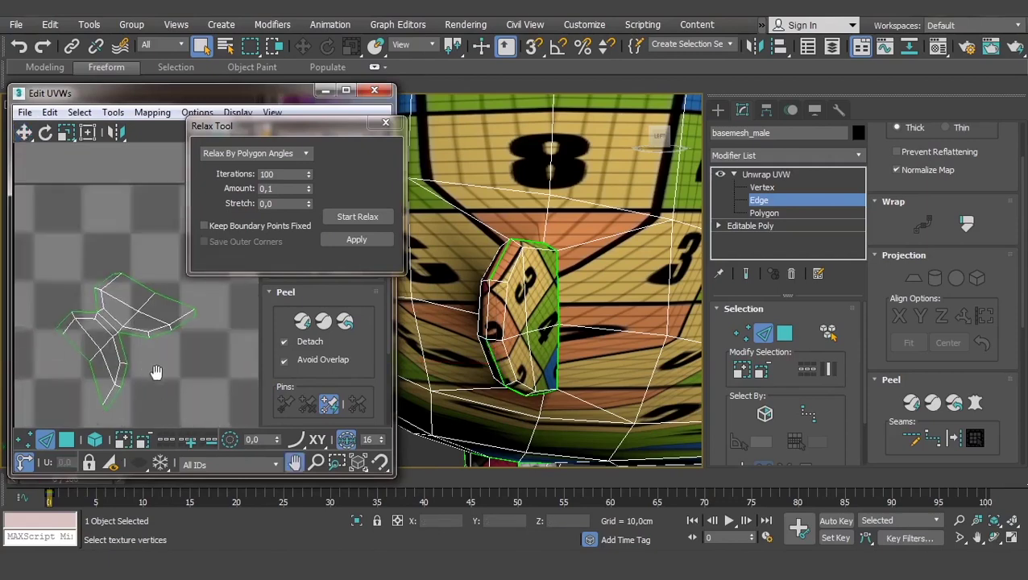
Select the whole ear island at Polygon level and relax it evenly.
{"action": "right_click", "coordinate": [144, 344]}
{"action": "left_click", "coordinate": [88, 408]}
{"action": "left_click", "coordinate": [95, 440]}
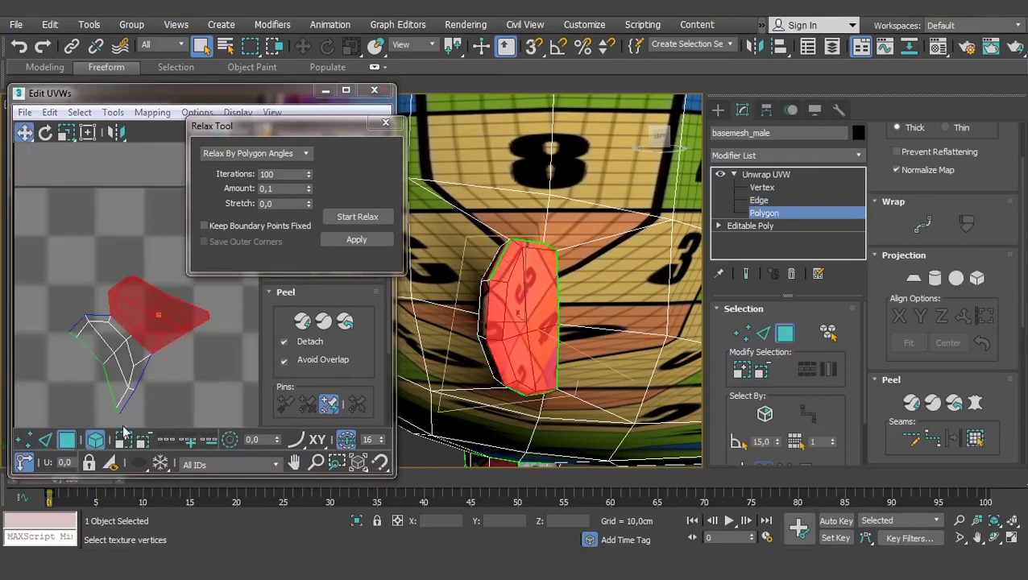
{"action": "left_click", "coordinate": [352, 215]}
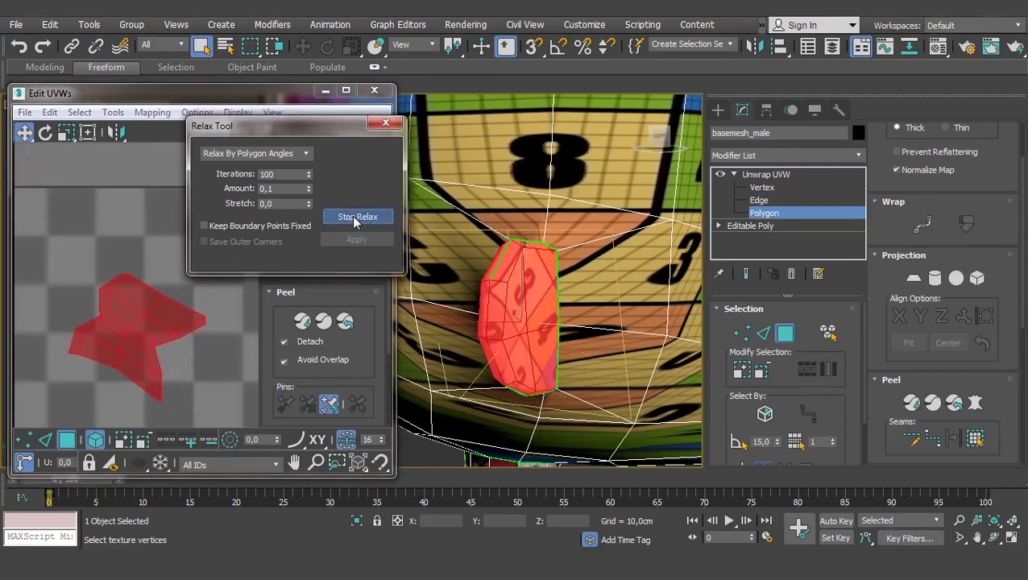
{"action": "left_click", "coordinate": [352, 215]}
{"action": "scroll", "coordinate": [181, 337], "scroll_direction": "down", "scroll_amount": 5}
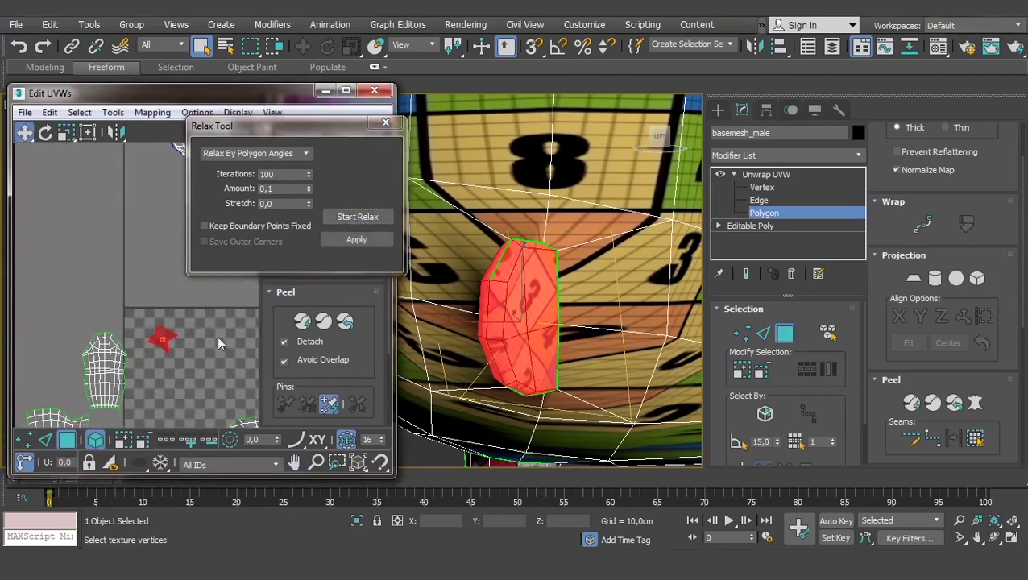
{"action": "scroll", "coordinate": [401, 362], "scroll_direction": "up", "scroll_amount": 5}
{"action": "middle_click_drag", "start_coordinate": [400, 363], "coordinate": [124, 329], "text": "alt"}
Break the ear UVs along the selected seam edge.
{"action": "mouse_move", "coordinate": [524, 338]}
{"action": "middle_mouse_down", "text": "alt"}
{"action": "mouse_move", "coordinate": [614, 321]}
{"action": "mouse_move", "coordinate": [564, 339]}
{"action": "middle_mouse_up", "text": "alt"}
{"action": "key", "text": "2"}
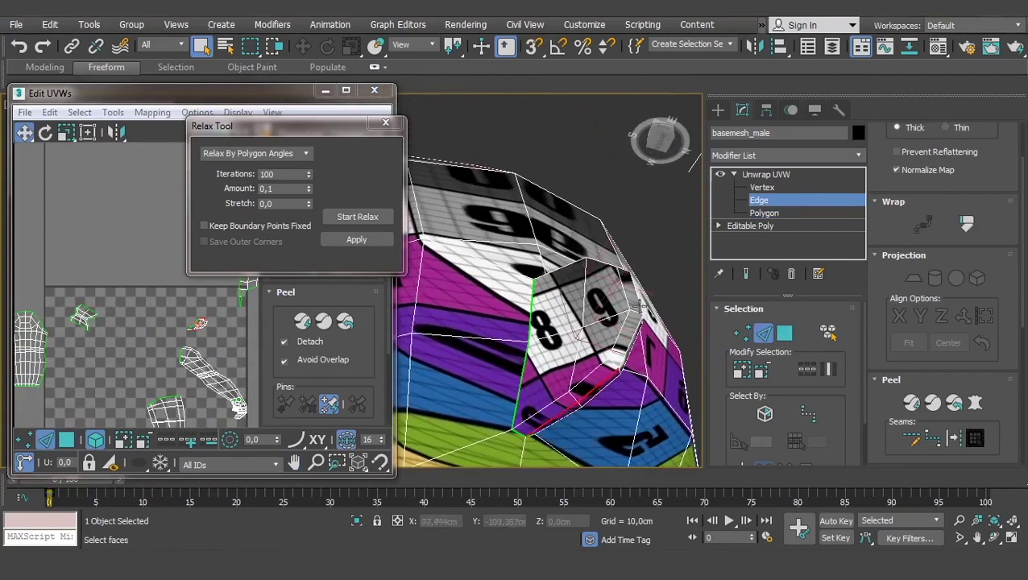
{"action": "right_click", "coordinate": [196, 307]}
{"action": "left_click", "coordinate": [173, 347]}
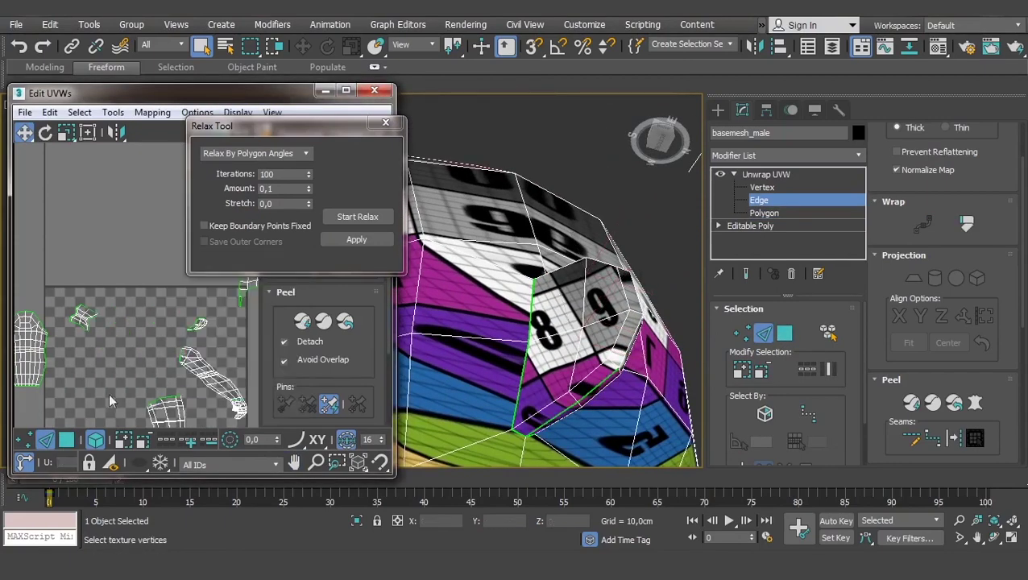
Select the ear island at Polygon level and relax it with Start/Stop Relax.
{"action": "key", "text": "3"}
{"action": "left_click", "coordinate": [135, 330]}
{"action": "left_click", "coordinate": [358, 217]}
{"action": "left_click", "coordinate": [357, 217]}
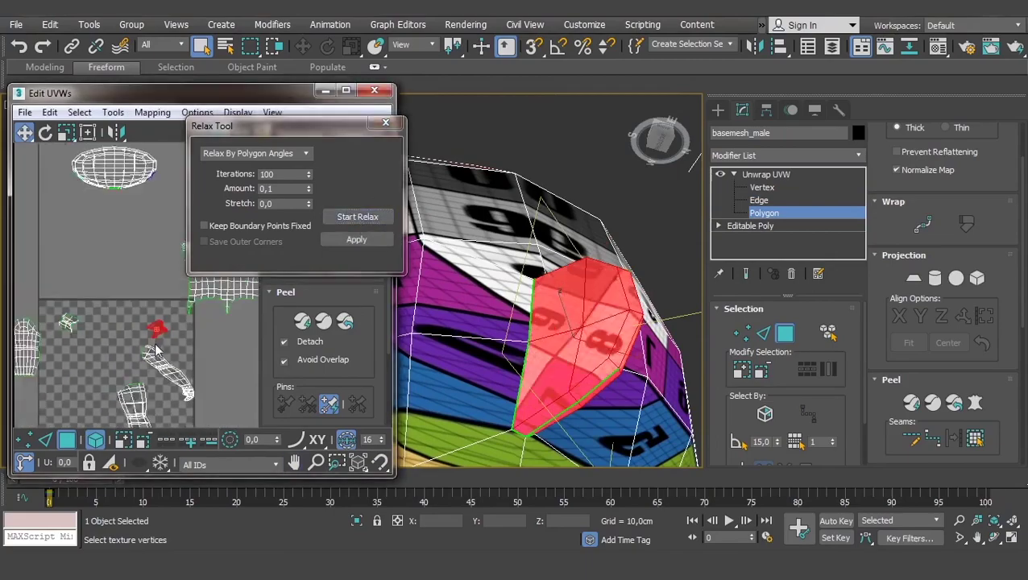
{"action": "mouse_move", "coordinate": [516, 322]}
{"action": "middle_mouse_down", "text": "alt"}
{"action": "mouse_move", "coordinate": [576, 372]}
{"action": "mouse_move", "coordinate": [485, 300]}
{"action": "mouse_move", "coordinate": [582, 326]}
{"action": "mouse_move", "coordinate": [561, 318]}
{"action": "middle_mouse_up", "text": "alt"}
At Edge level, pick the vertical edge loop down the back of the head as the seam.
{"action": "left_click", "coordinate": [555, 307]}
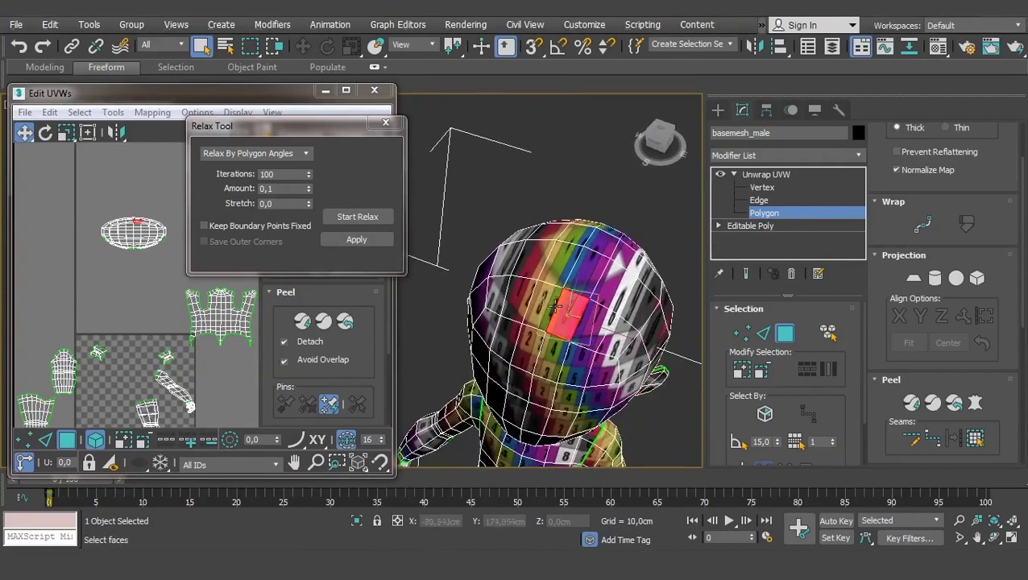
{"action": "left_click", "coordinate": [759, 200]}
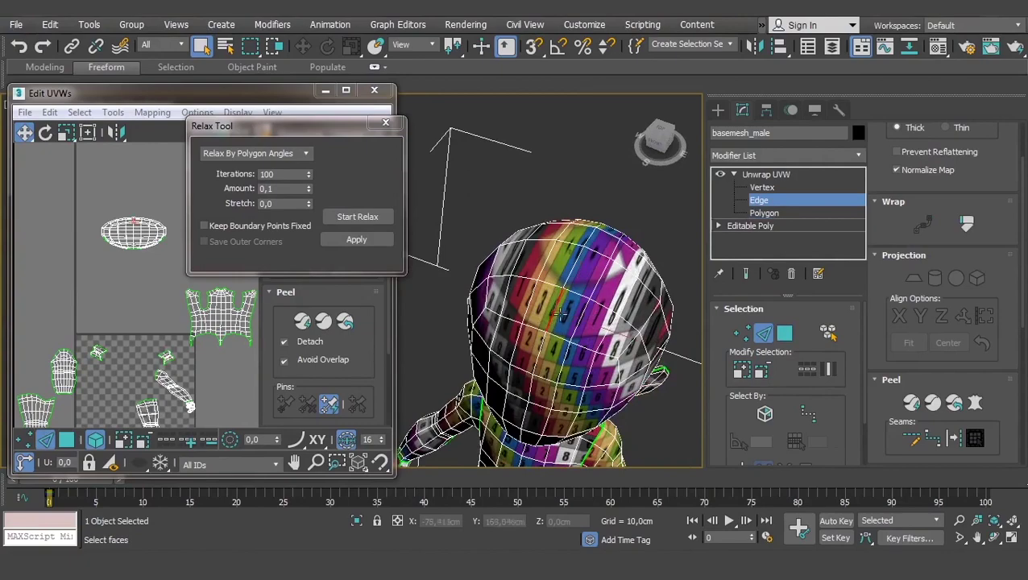
{"action": "mouse_move", "coordinate": [677, 348]}
{"action": "middle_mouse_down", "text": "alt"}
{"action": "mouse_move", "coordinate": [524, 292]}
{"action": "mouse_move", "coordinate": [546, 318]}
{"action": "middle_mouse_up", "text": "alt"}
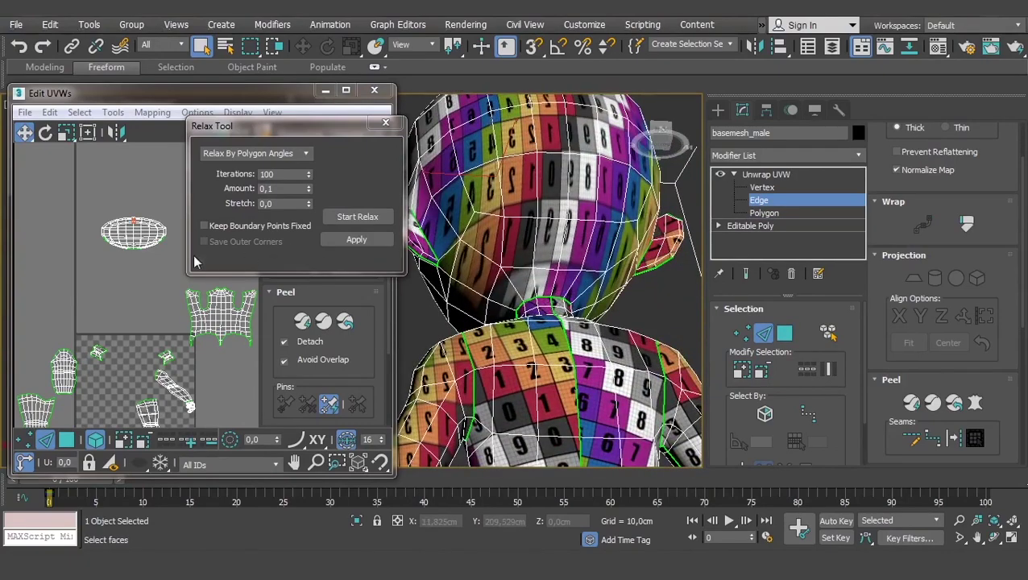
{"action": "left_click", "coordinate": [166, 441]}
{"action": "middle_click_drag", "start_coordinate": [572, 217], "coordinate": [497, 365], "text": "alt"}
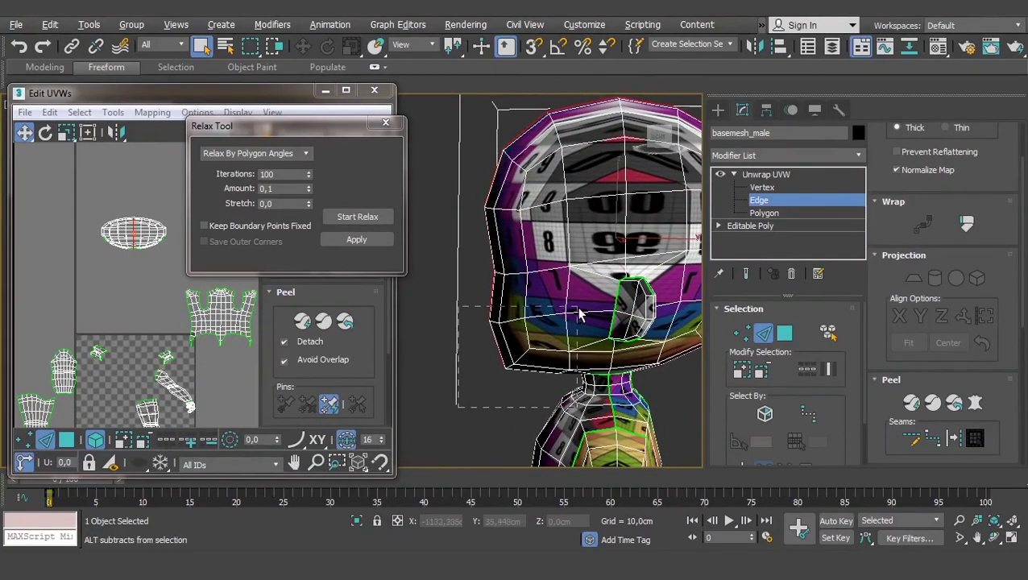
{"action": "mouse_move", "coordinate": [578, 314]}
{"action": "middle_mouse_down", "text": "alt"}
{"action": "mouse_move", "coordinate": [608, 290]}
{"action": "mouse_move", "coordinate": [576, 300]}
{"action": "middle_mouse_up", "text": "alt"}
{"action": "middle_click_drag", "start_coordinate": [504, 285], "coordinate": [468, 338], "text": "alt"}
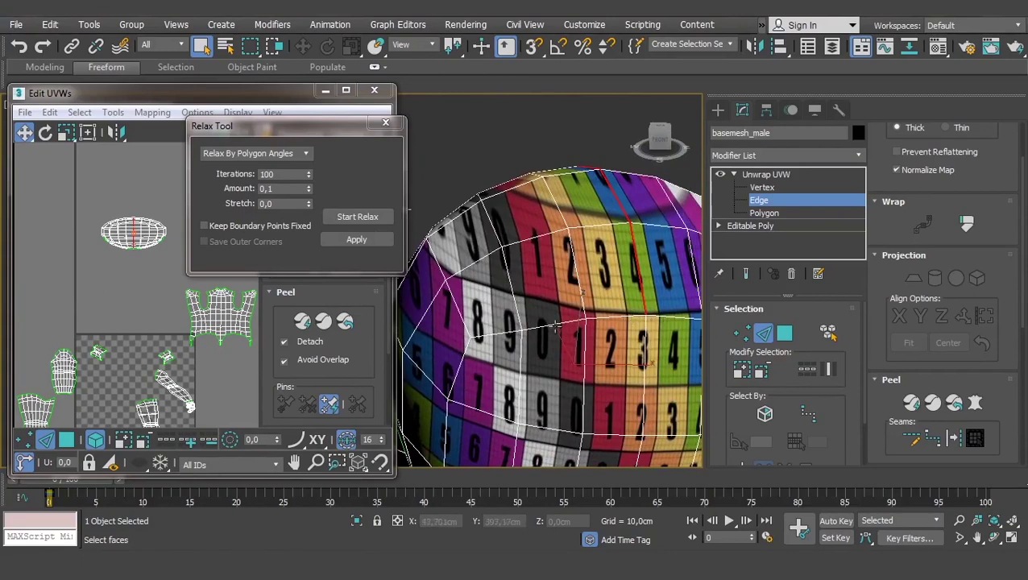
Break the head UVs along the back seam and relax the head island into two lobes.
{"action": "right_click", "coordinate": [135, 226]}
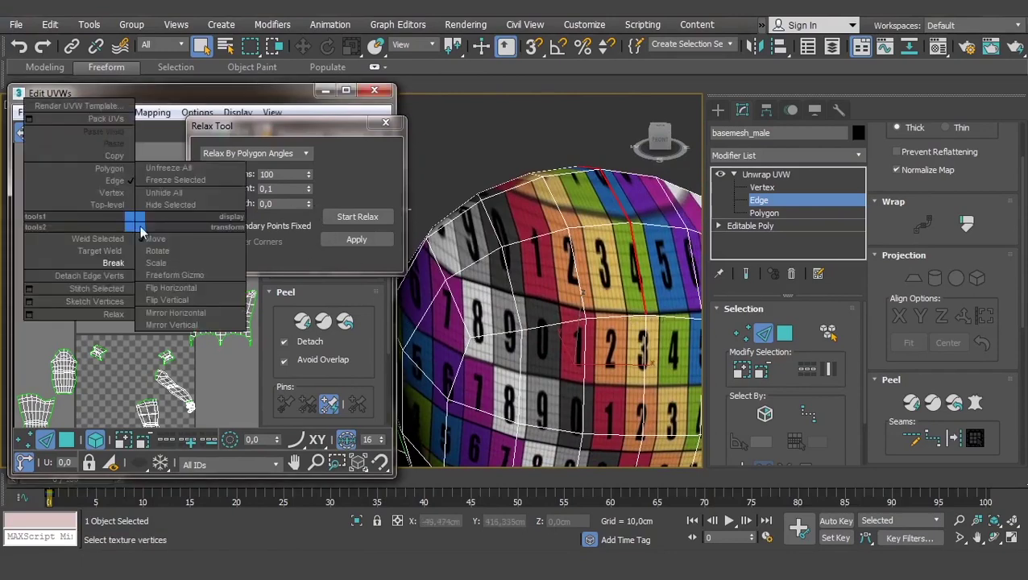
{"action": "left_click", "coordinate": [122, 267]}
{"action": "left_click", "coordinate": [66, 439]}
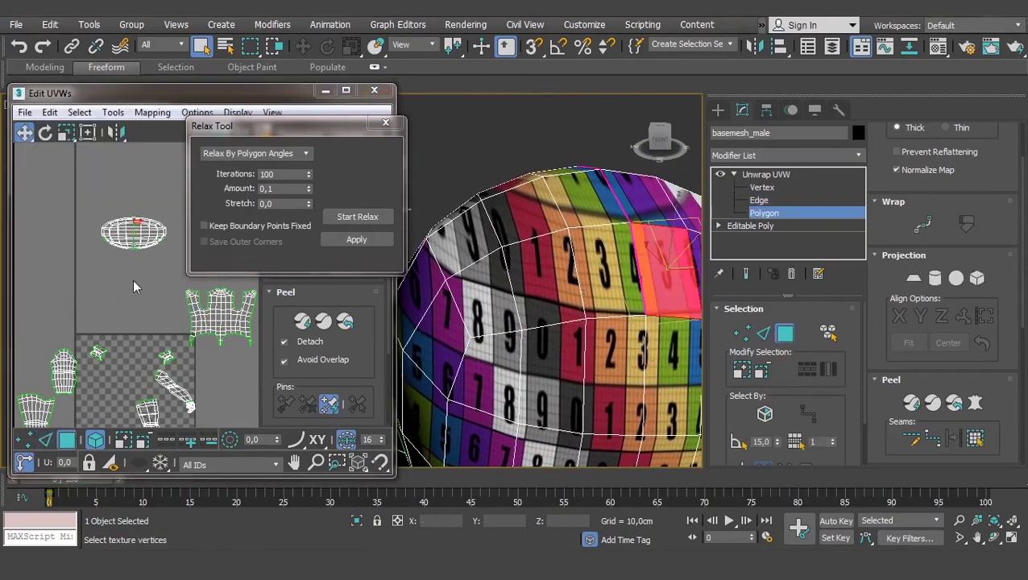
{"action": "left_click", "coordinate": [140, 238]}
{"action": "left_click", "coordinate": [373, 216]}
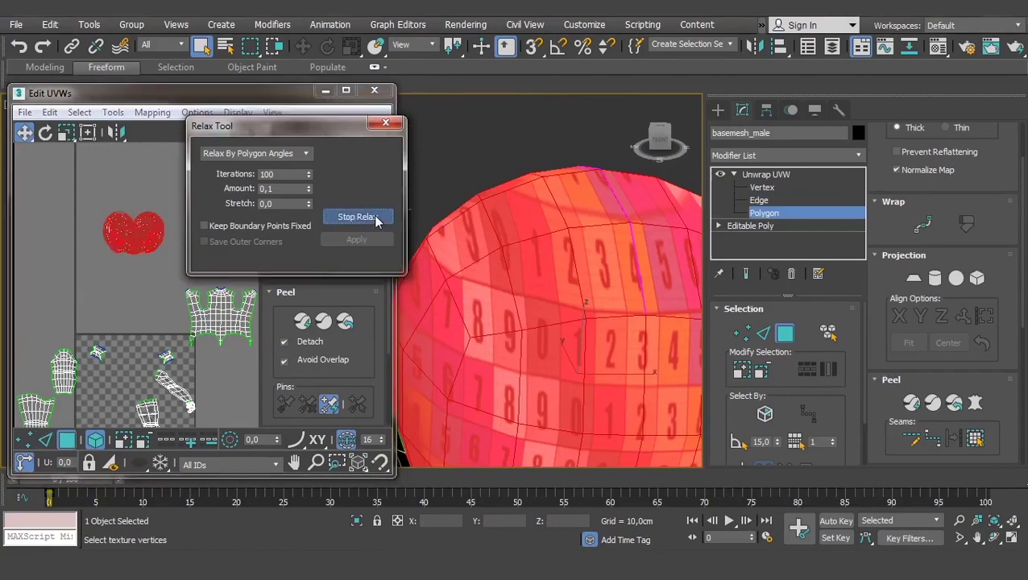
{"action": "left_click", "coordinate": [375, 217]}
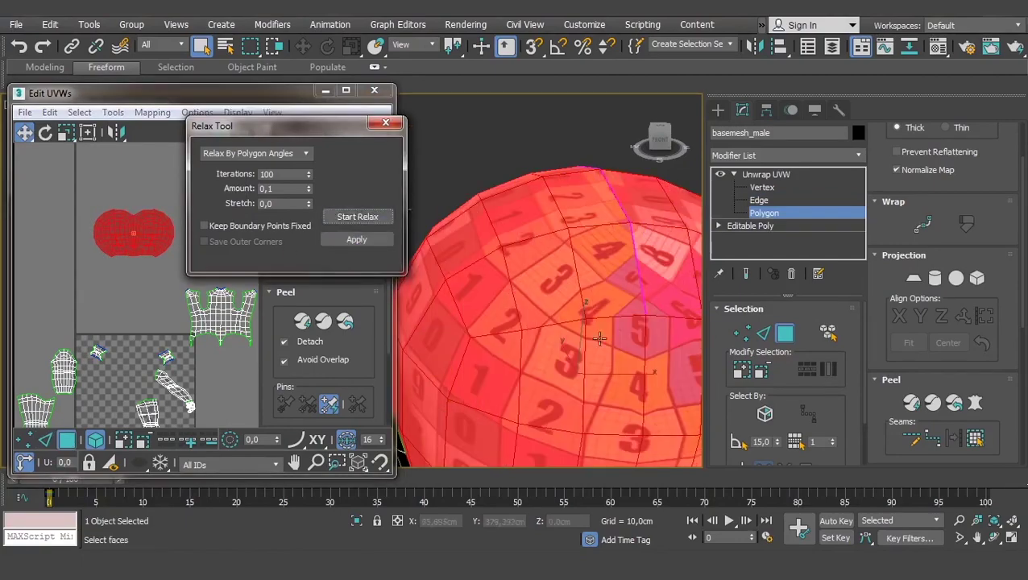
{"action": "mouse_move", "coordinate": [483, 282]}
{"action": "middle_mouse_down", "text": "alt"}
{"action": "mouse_move", "coordinate": [606, 292]}
{"action": "mouse_move", "coordinate": [551, 356]}
{"action": "mouse_move", "coordinate": [610, 339]}
{"action": "middle_mouse_up", "text": "alt"}
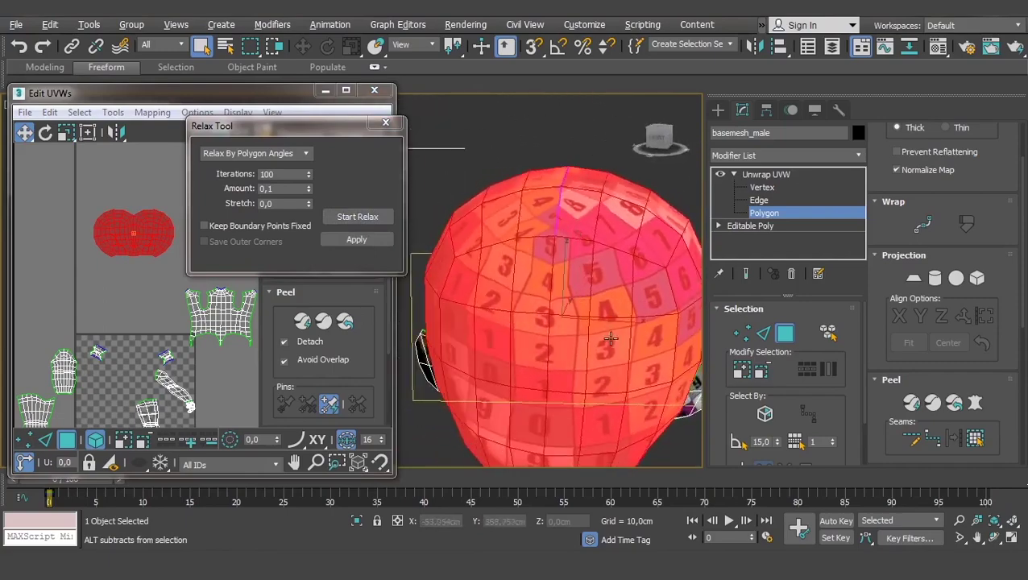
{"action": "left_click", "coordinate": [757, 199]}
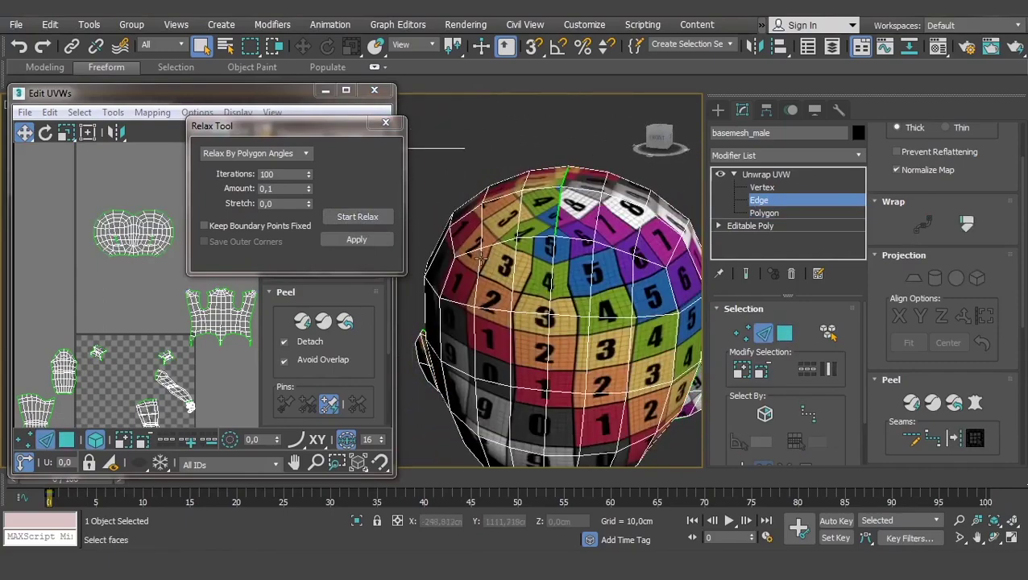
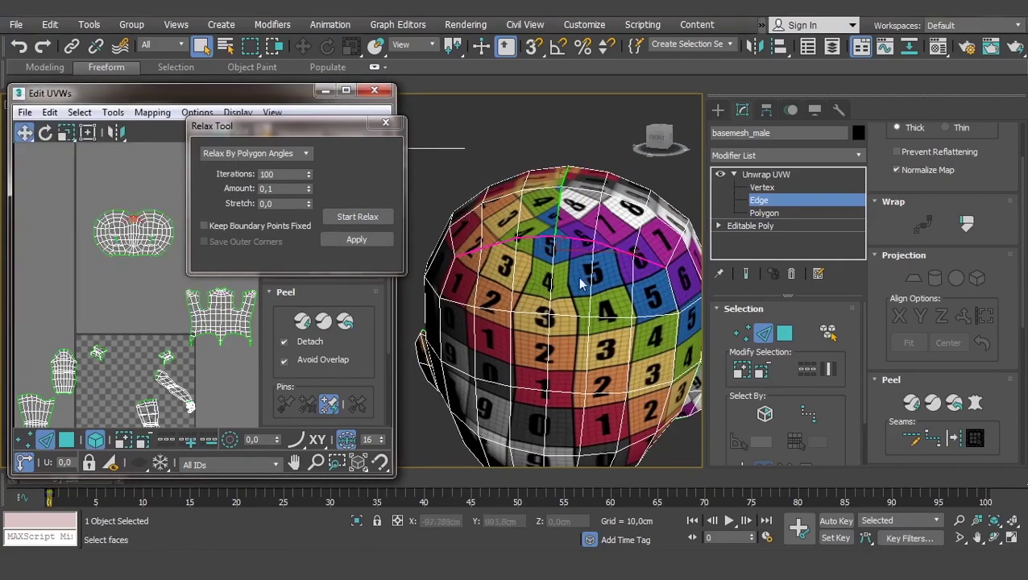
Select the head element from an edge loop and run a first relax on its UV island.
{"action": "mouse_move", "coordinate": [618, 252]}
{"action": "middle_mouse_down", "text": "alt"}
{"action": "mouse_move", "coordinate": [581, 260]}
{"action": "mouse_move", "coordinate": [586, 298]}
{"action": "mouse_move", "coordinate": [477, 326]}
{"action": "middle_mouse_up", "text": "alt"}
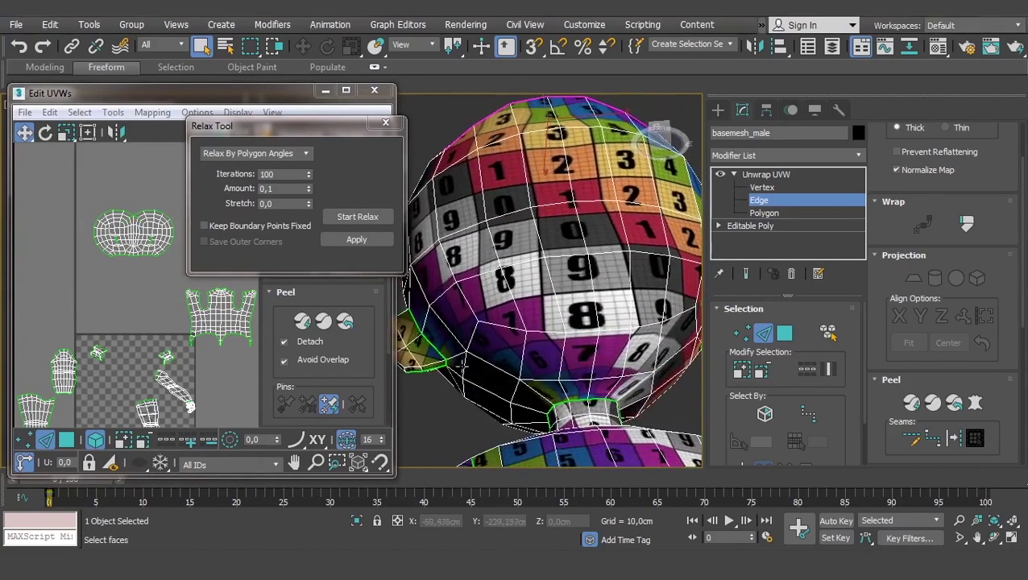
{"action": "left_click", "coordinate": [499, 324], "text": "ctrl"}
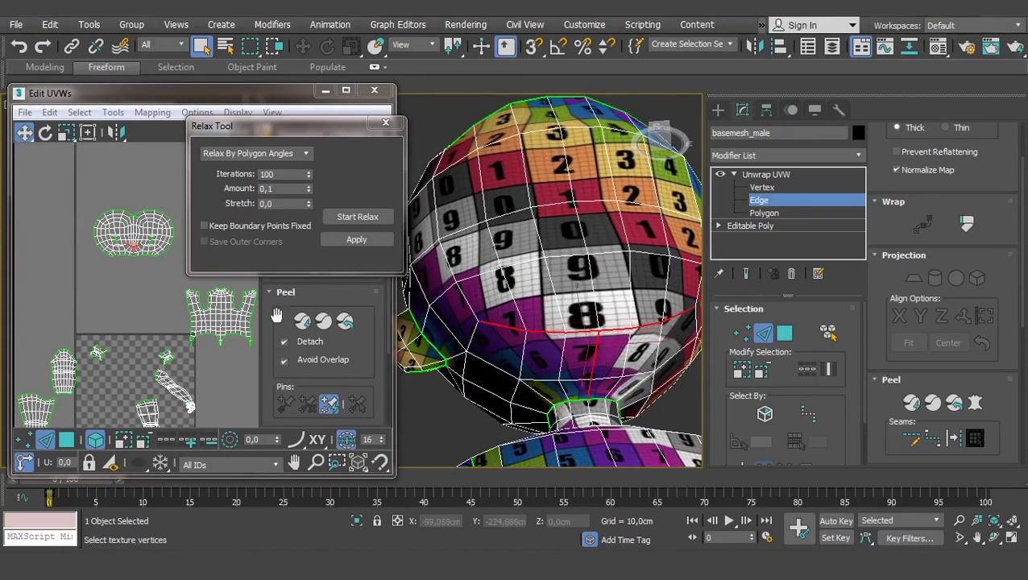
{"action": "key", "text": "3"}
{"action": "left_click", "coordinate": [137, 248]}
{"action": "left_click", "coordinate": [369, 217]}
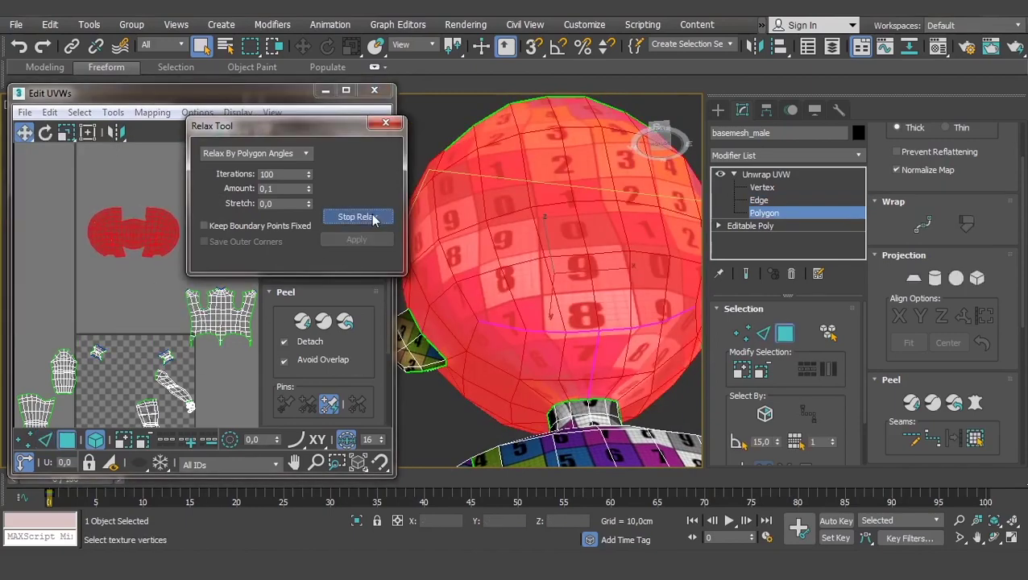
{"action": "left_click", "coordinate": [373, 217]}
{"action": "mouse_move", "coordinate": [516, 290]}
{"action": "middle_mouse_down", "text": "alt"}
{"action": "mouse_move", "coordinate": [561, 274]}
{"action": "mouse_move", "coordinate": [521, 258]}
{"action": "mouse_move", "coordinate": [472, 174]}
{"action": "mouse_move", "coordinate": [551, 308]}
{"action": "mouse_move", "coordinate": [567, 360]}
{"action": "middle_mouse_up", "text": "alt"}
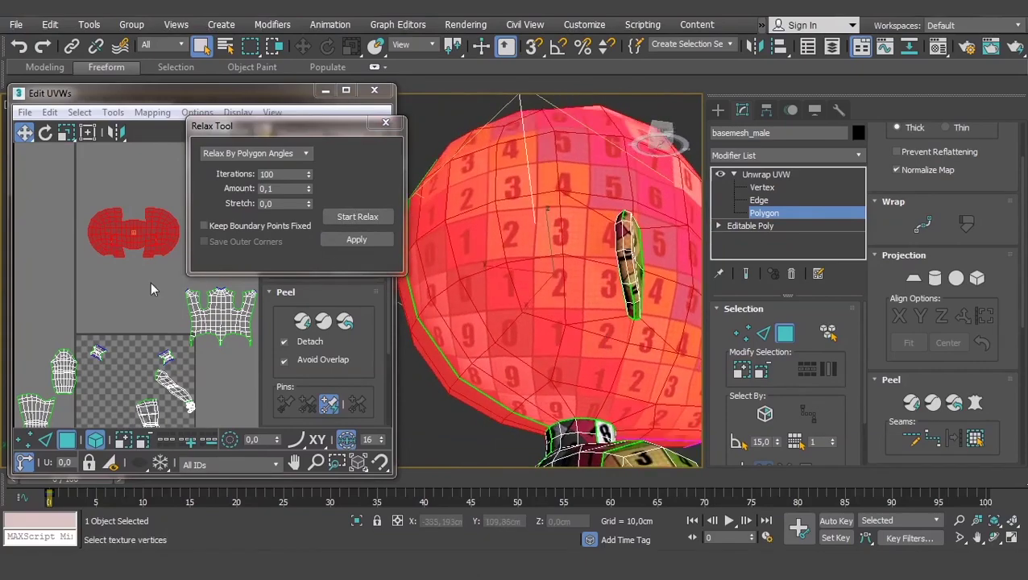
Select the top-of-head edge loop and relax the head again into a three-lobed island.
{"action": "left_click", "coordinate": [757, 200]}
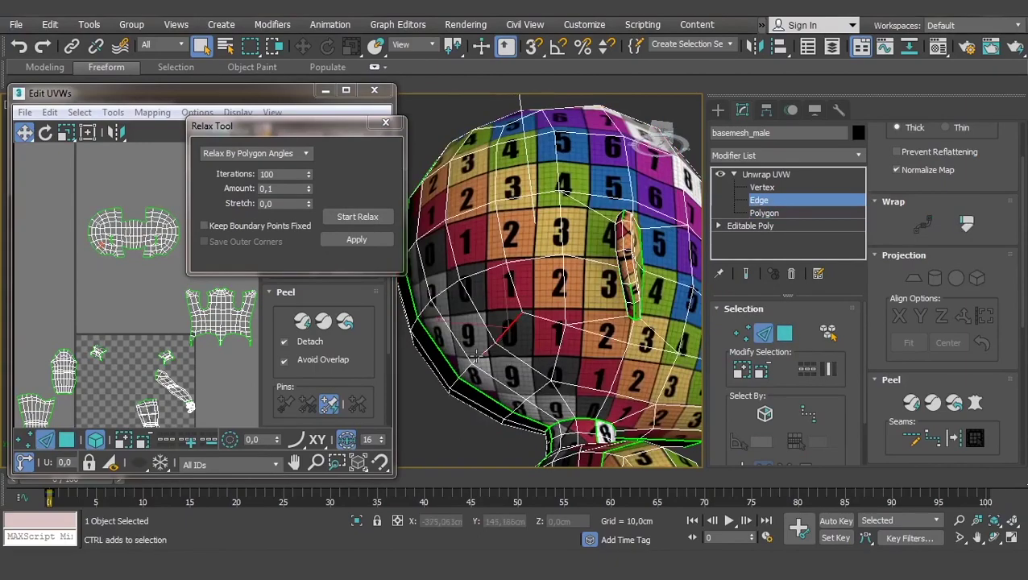
{"action": "middle_click_drag", "start_coordinate": [619, 372], "coordinate": [530, 333], "text": "alt"}
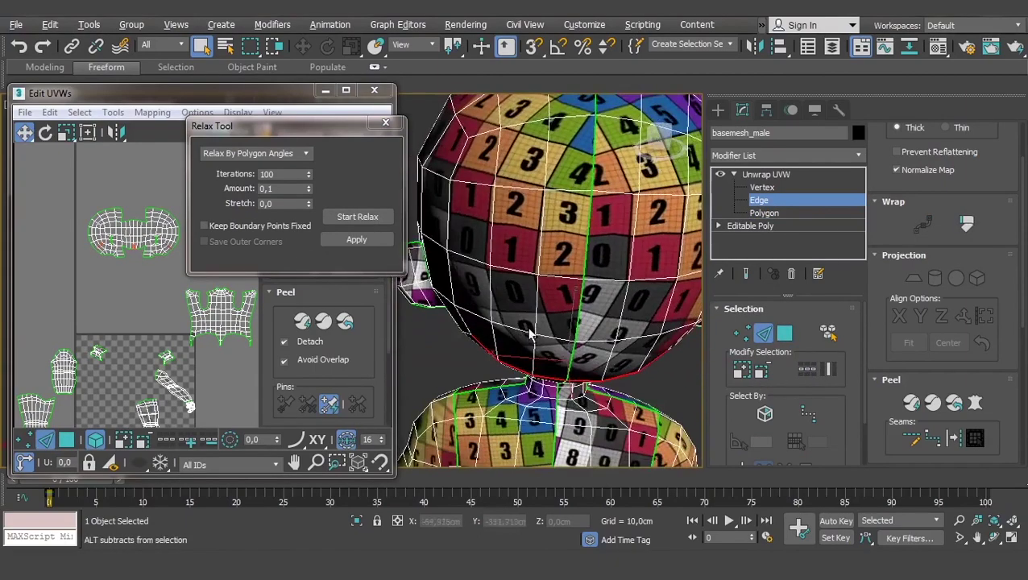
{"action": "left_click", "coordinate": [486, 135], "text": "ctrl"}
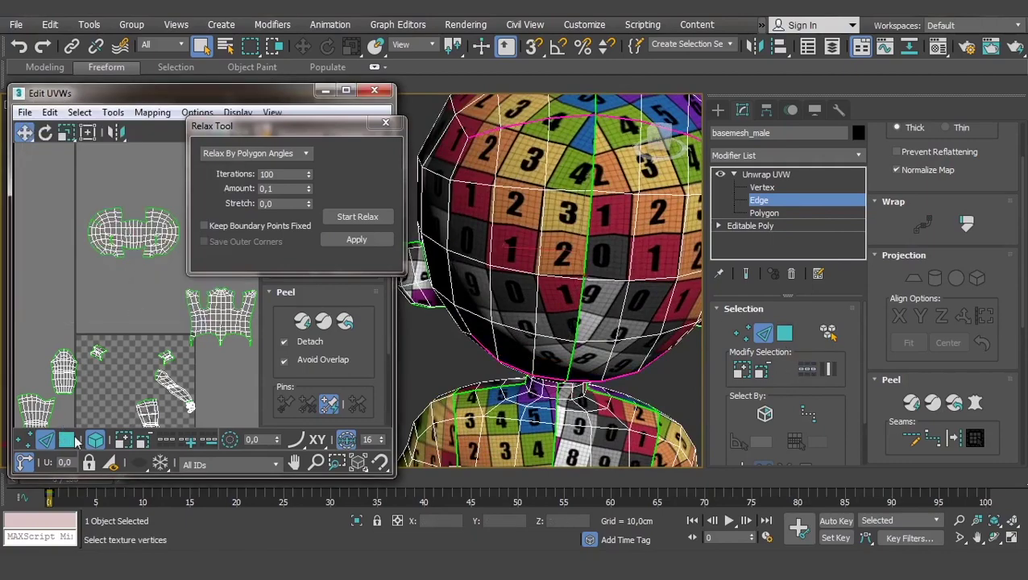
{"action": "left_click", "coordinate": [71, 441]}
{"action": "left_click", "coordinate": [358, 217]}
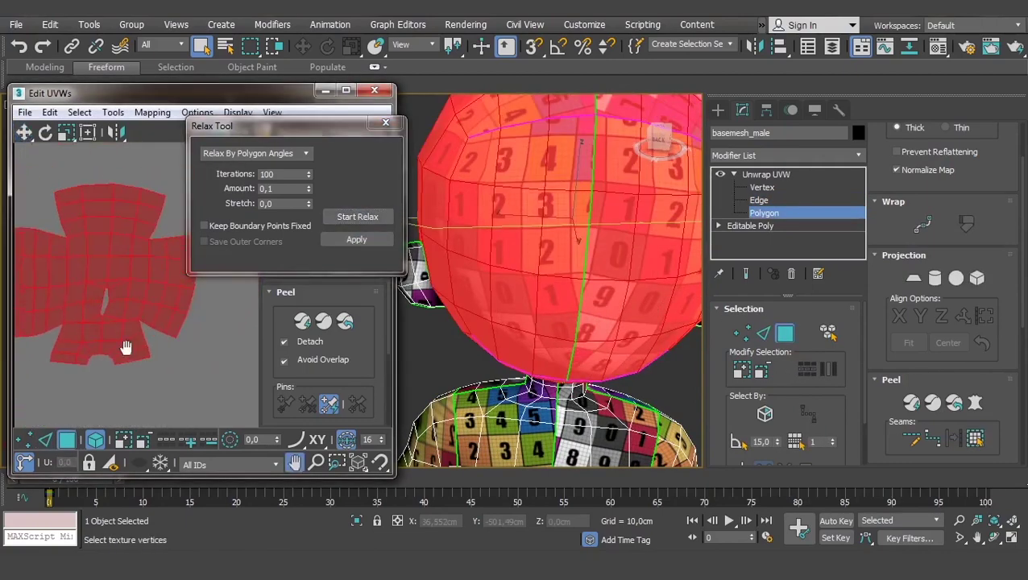
{"action": "left_click", "coordinate": [349, 216]}
{"action": "mouse_move", "coordinate": [515, 241]}
{"action": "middle_mouse_down", "text": "alt"}
{"action": "mouse_move", "coordinate": [569, 272]}
{"action": "mouse_move", "coordinate": [529, 326]}
{"action": "middle_mouse_up", "text": "alt"}
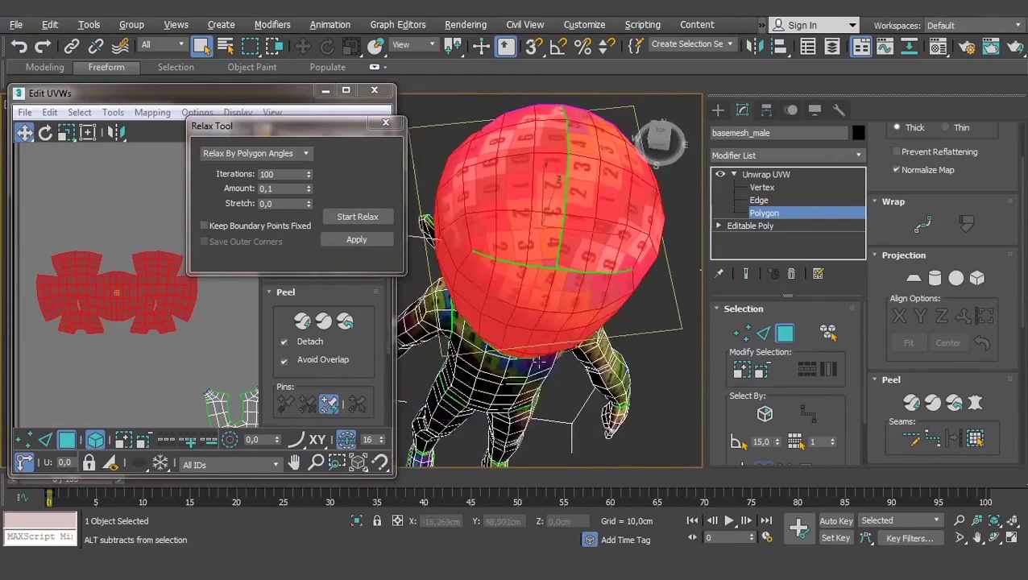
{"action": "mouse_move", "coordinate": [559, 184]}
{"action": "middle_mouse_down", "text": "alt"}
{"action": "mouse_move", "coordinate": [614, 255]}
{"action": "mouse_move", "coordinate": [578, 270]}
{"action": "middle_mouse_up", "text": "alt"}
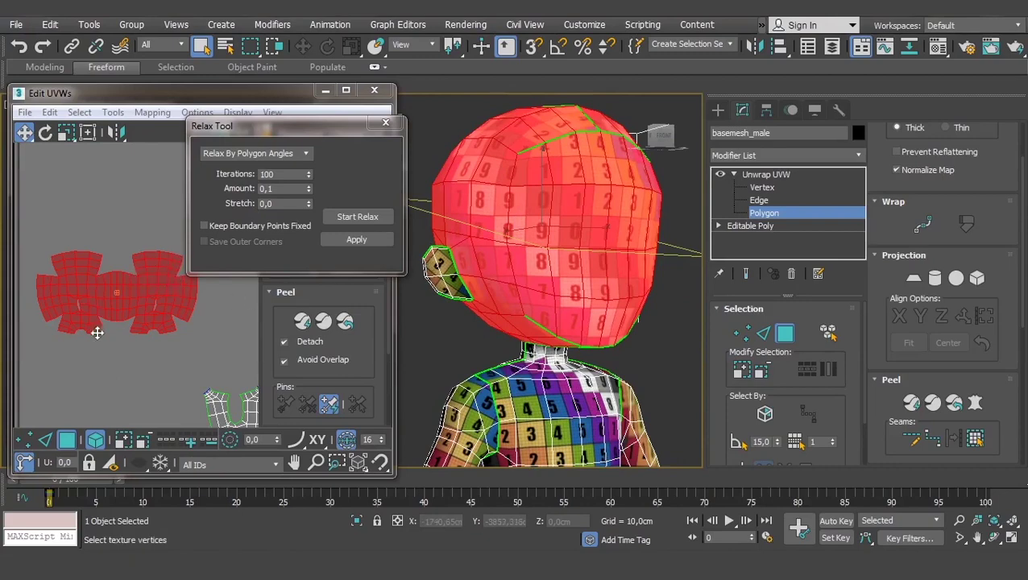
{"action": "scroll", "coordinate": [136, 295], "scroll_direction": "down", "scroll_amount": 3}
{"action": "middle_click_drag", "start_coordinate": [105, 306], "coordinate": [107, 339]}
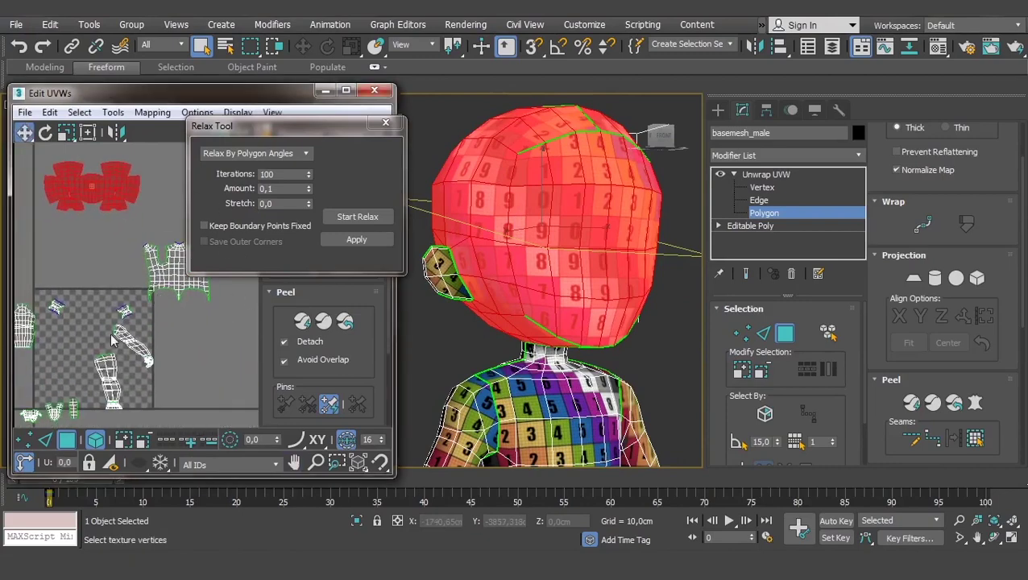
Select the arm polygons and relax the arm's UV island flat.
{"action": "scroll", "coordinate": [107, 339], "scroll_direction": "up", "scroll_amount": 2}
{"action": "scroll", "coordinate": [133, 277], "scroll_direction": "up", "scroll_amount": 2}
{"action": "scroll", "coordinate": [575, 206], "scroll_direction": "up", "scroll_amount": 4}
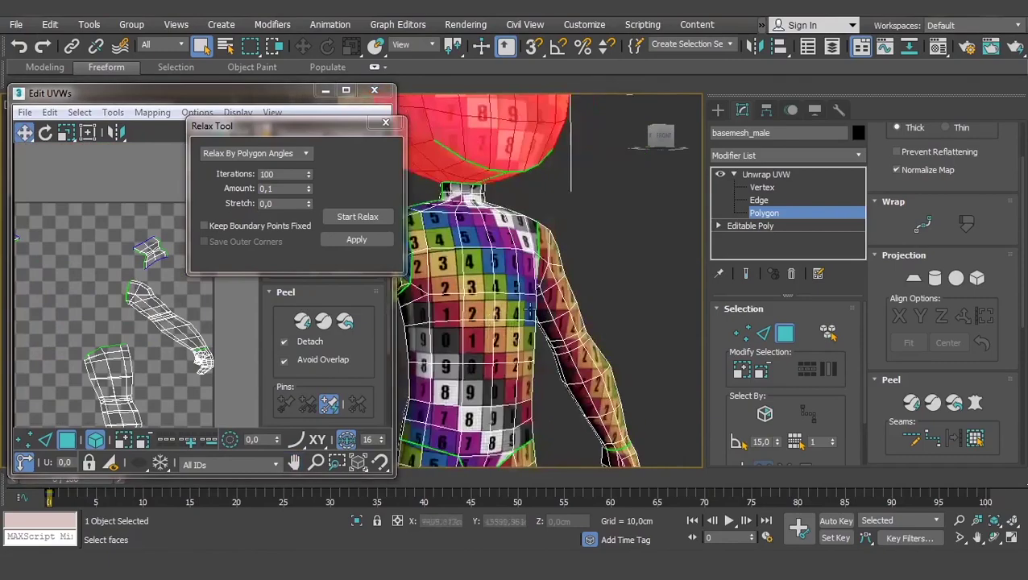
{"action": "scroll", "coordinate": [575, 206], "scroll_direction": "up", "scroll_amount": 4}
{"action": "key", "text": "2"}
{"action": "middle_click_drag", "start_coordinate": [118, 301], "coordinate": [98, 282]}
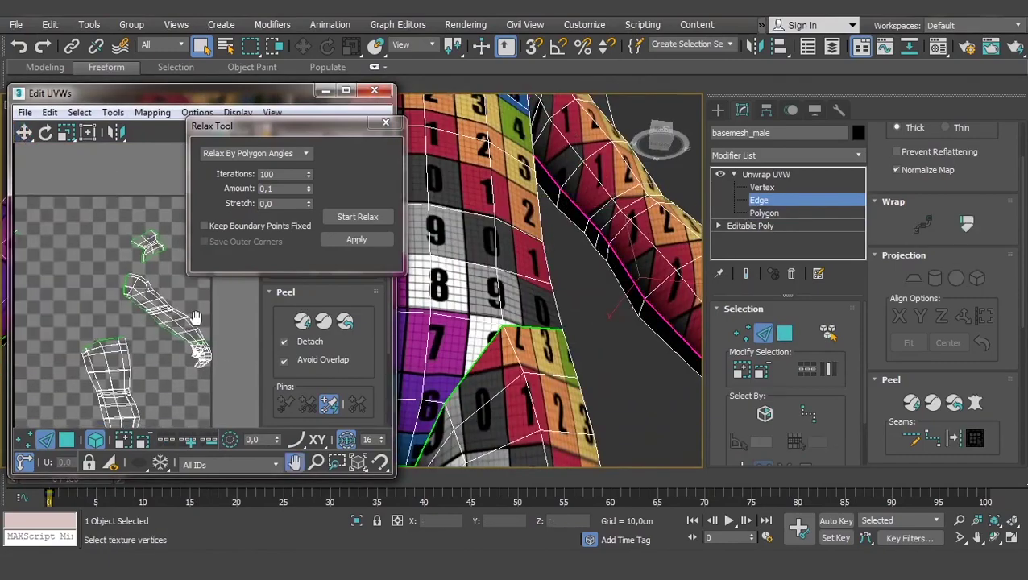
{"action": "scroll", "coordinate": [574, 325], "scroll_direction": "down", "scroll_amount": 3}
{"action": "key", "text": "z"}
{"action": "scroll", "coordinate": [154, 389], "scroll_direction": "down", "scroll_amount": 2}
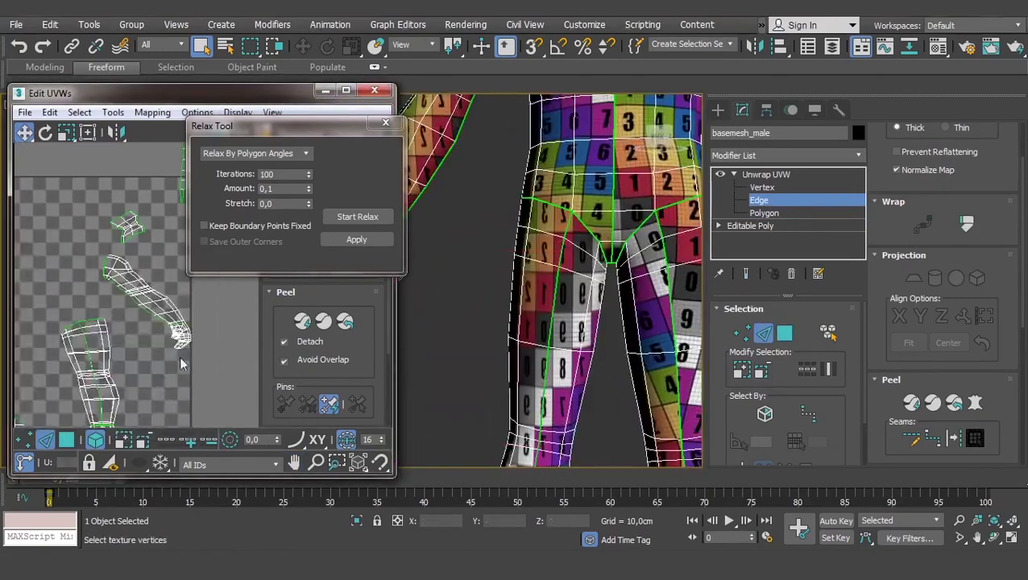
{"action": "key", "text": "3"}
{"action": "left_click", "coordinate": [353, 217]}
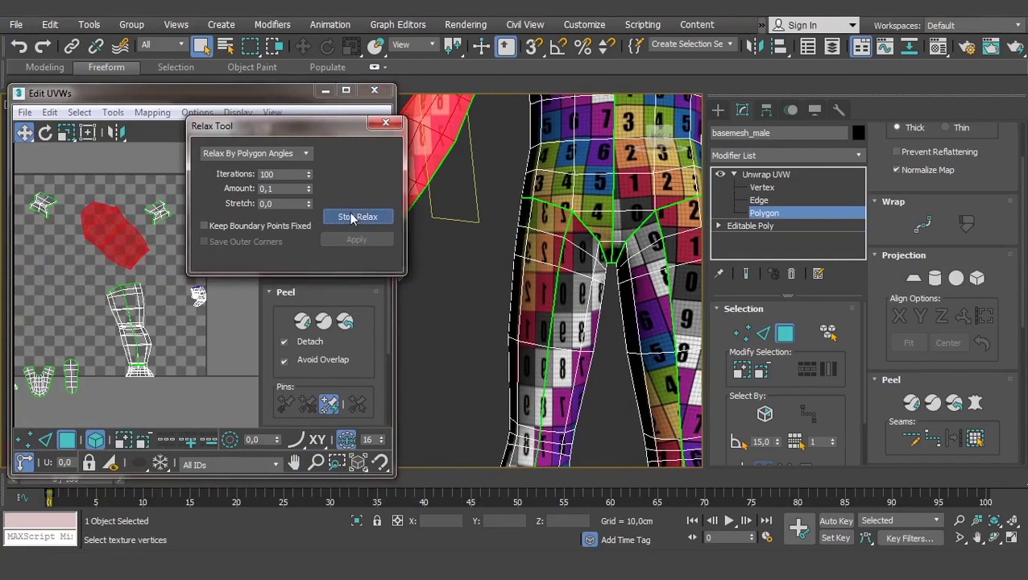
{"action": "left_click", "coordinate": [355, 218]}
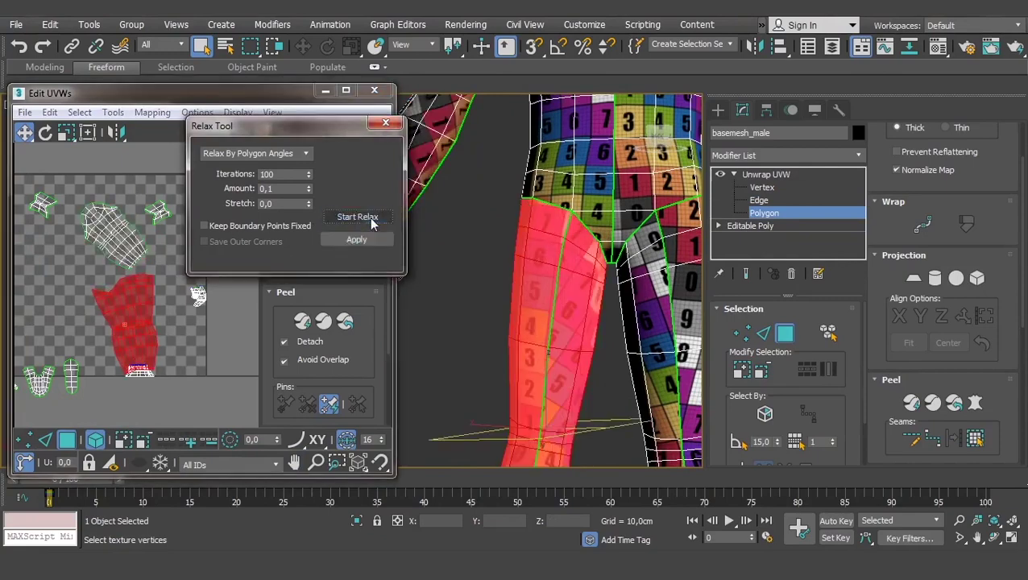
Relax the lower leg and foot UV islands.
{"action": "key", "text": "2"}
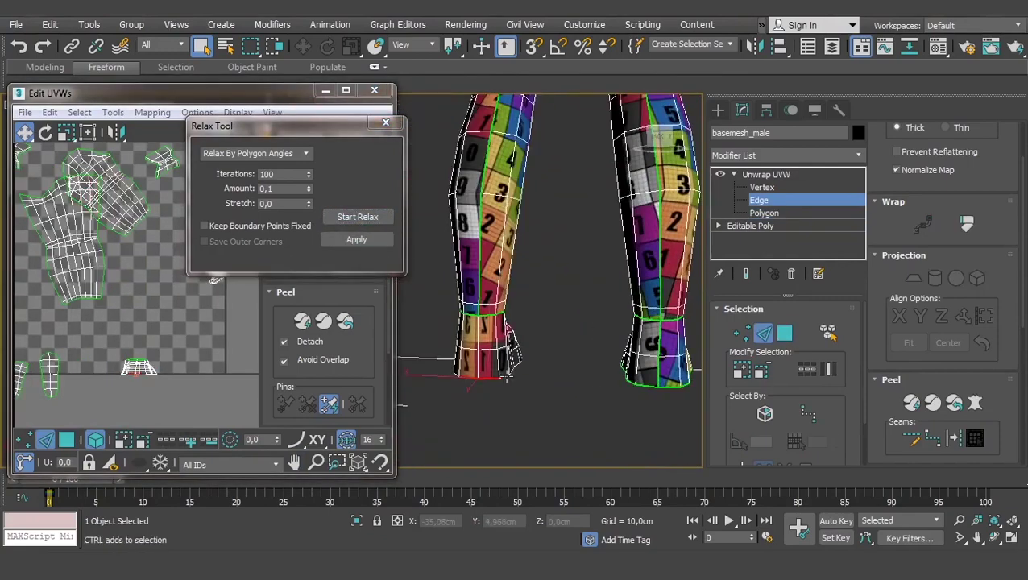
{"action": "scroll", "coordinate": [532, 405], "scroll_direction": "up", "scroll_amount": 3}
{"action": "middle_click_drag", "start_coordinate": [489, 375], "coordinate": [452, 414], "text": "alt"}
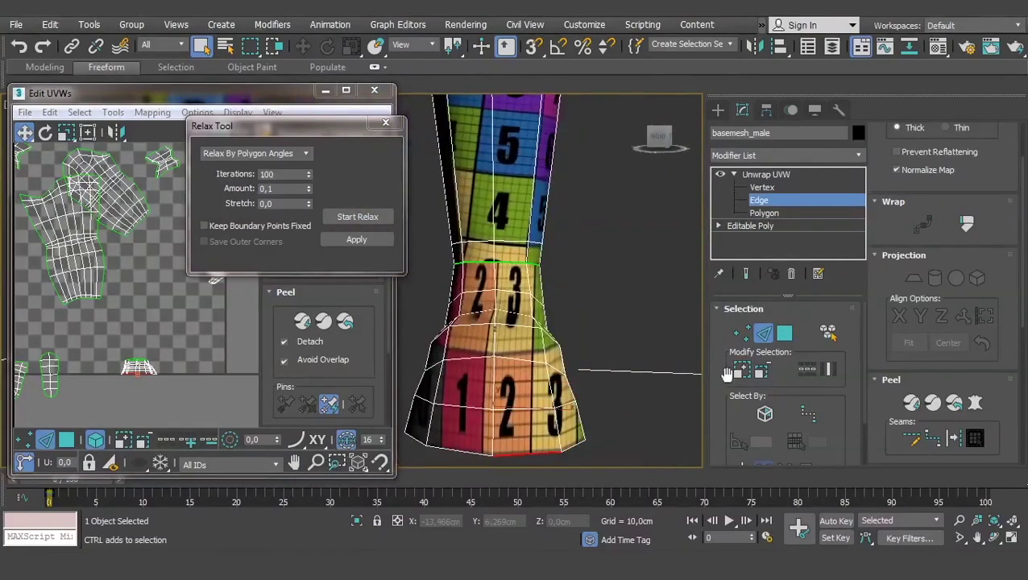
{"action": "right_click", "coordinate": [126, 344]}
{"action": "left_click", "coordinate": [80, 383]}
{"action": "left_click", "coordinate": [357, 215]}
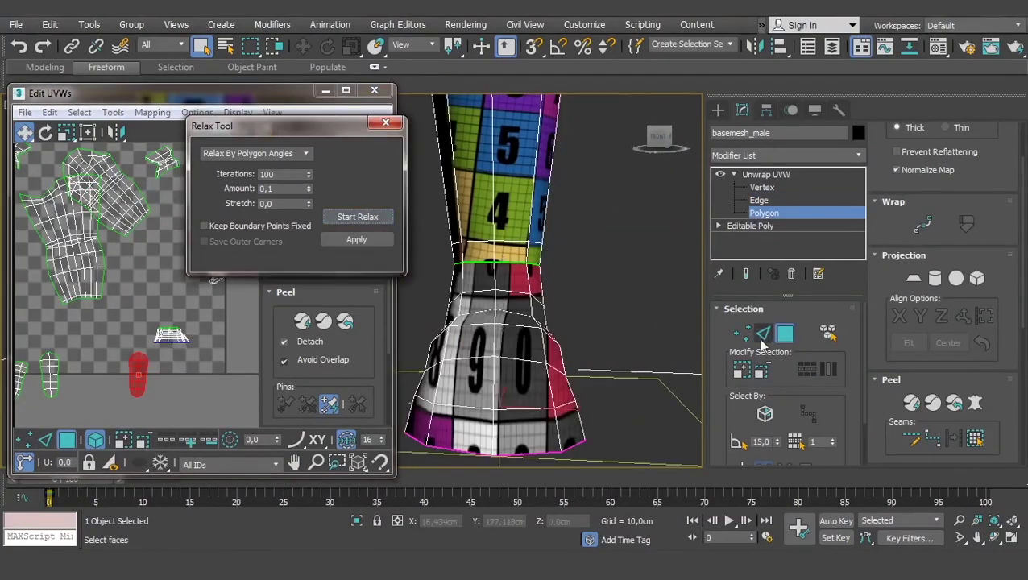
{"action": "key", "text": "2"}
{"action": "left_click", "coordinate": [116, 270]}
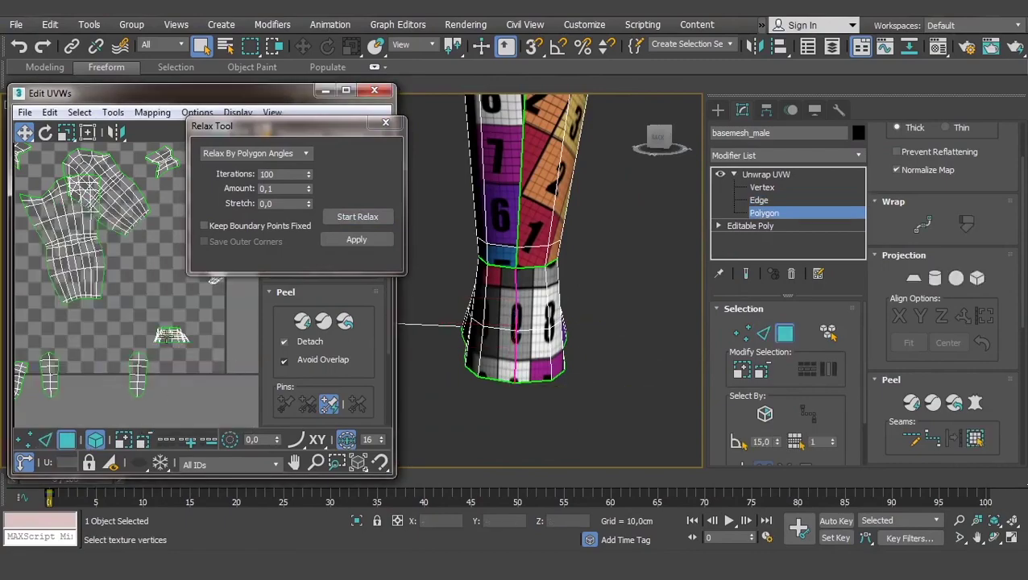
{"action": "left_click", "coordinate": [167, 332]}
{"action": "left_click", "coordinate": [357, 216]}
{"action": "key", "text": "2"}
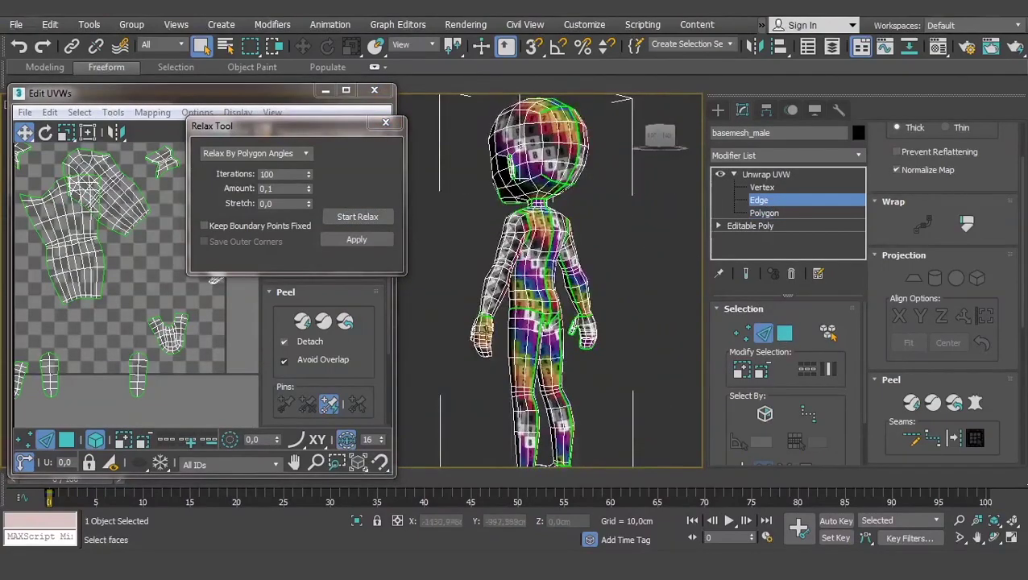
Select the hand polygons, relax its UV island, and close the Relax Tool.
{"action": "scroll", "coordinate": [606, 209], "scroll_direction": "up", "scroll_amount": 5}
{"action": "scroll", "coordinate": [606, 210], "scroll_direction": "down", "scroll_amount": 1}
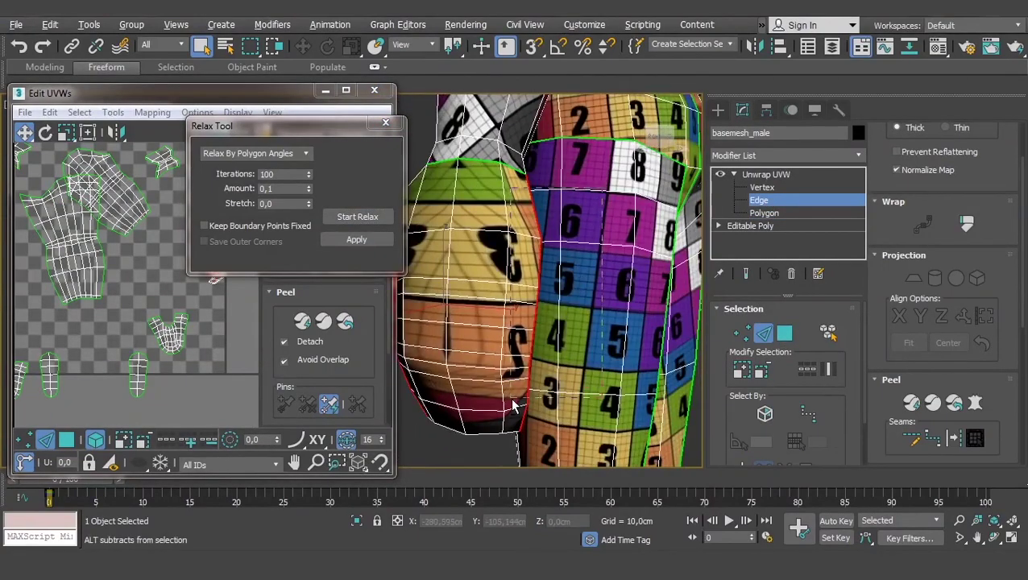
{"action": "right_click", "coordinate": [121, 286]}
{"action": "left_click", "coordinate": [116, 271]}
{"action": "left_click", "coordinate": [137, 365]}
{"action": "left_click", "coordinate": [357, 218]}
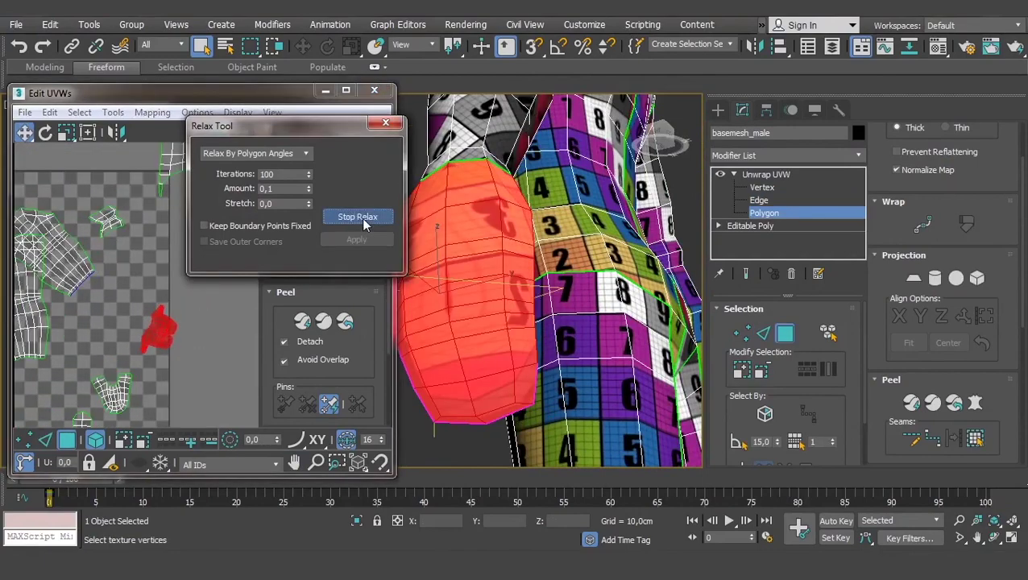
{"action": "left_click", "coordinate": [363, 224]}
{"action": "left_click", "coordinate": [385, 123]}
Move the hand island beside the body pieces and rotate it upright.
{"action": "scroll", "coordinate": [32, 354], "scroll_direction": "up", "scroll_amount": 1}
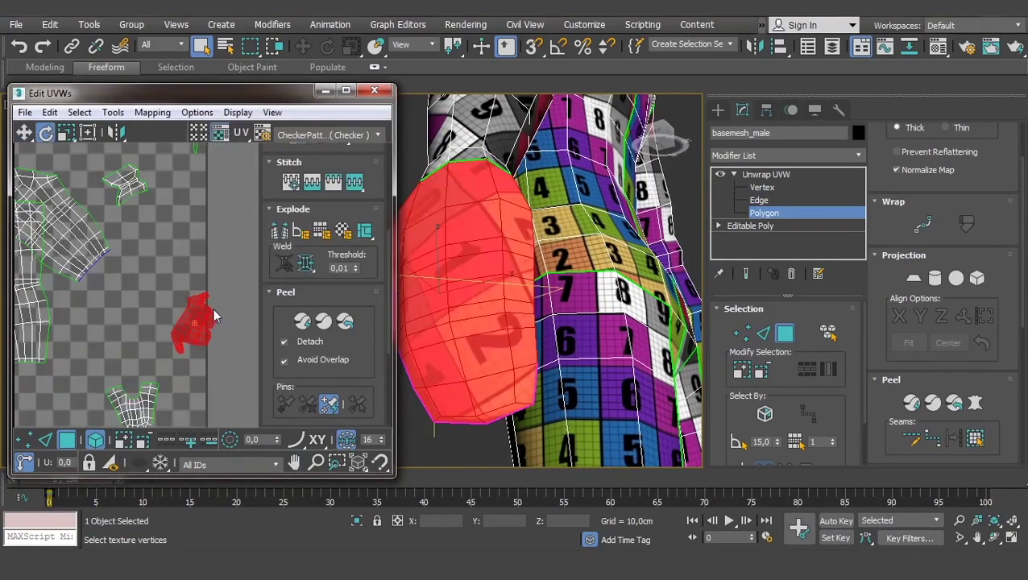
{"action": "mouse_move", "coordinate": [193, 306]}
{"action": "left_mouse_down"}
{"action": "mouse_move", "coordinate": [218, 330]}
{"action": "mouse_move", "coordinate": [182, 382]}
{"action": "left_mouse_up"}
{"action": "middle_click_drag", "start_coordinate": [182, 382], "coordinate": [142, 370]}
{"action": "key", "text": "w"}
{"action": "mouse_move", "coordinate": [138, 314]}
{"action": "left_mouse_down"}
{"action": "mouse_move", "coordinate": [85, 314]}
{"action": "mouse_move", "coordinate": [161, 318]}
{"action": "left_mouse_up"}
{"action": "scroll", "coordinate": [153, 302], "scroll_direction": "down", "scroll_amount": 2}
{"action": "middle_click_drag", "start_coordinate": [114, 309], "coordinate": [183, 344]}
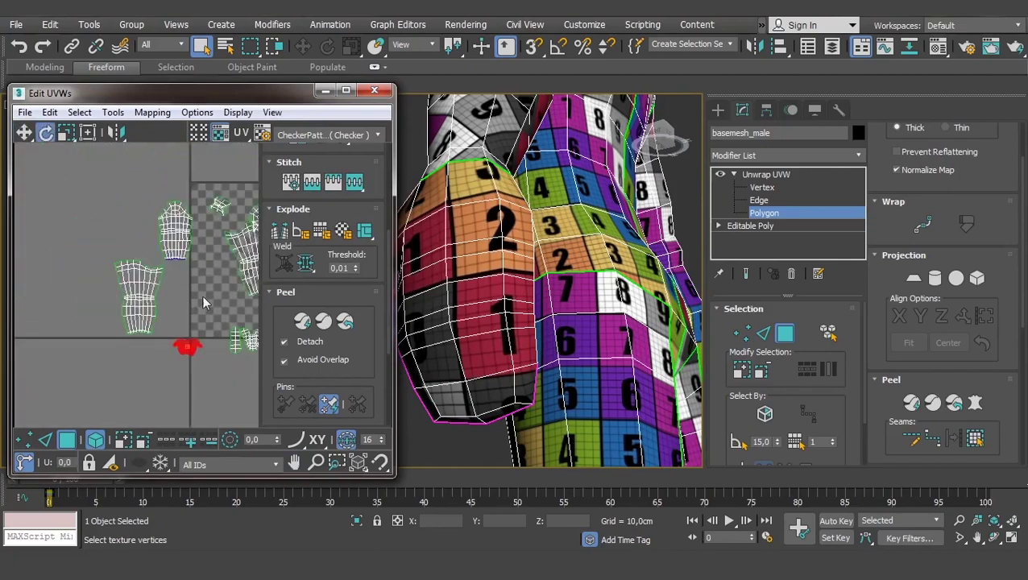
{"action": "scroll", "coordinate": [184, 344], "scroll_direction": "up", "scroll_amount": 2}
{"action": "key", "text": "e"}
{"action": "mouse_move", "coordinate": [145, 265]}
{"action": "left_mouse_down"}
{"action": "mouse_move", "coordinate": [177, 267]}
{"action": "mouse_move", "coordinate": [149, 284]}
{"action": "left_mouse_up"}
{"action": "scroll", "coordinate": [178, 267], "scroll_direction": "up", "scroll_amount": 2}
{"action": "middle_click_drag", "start_coordinate": [149, 284], "coordinate": [161, 306]}
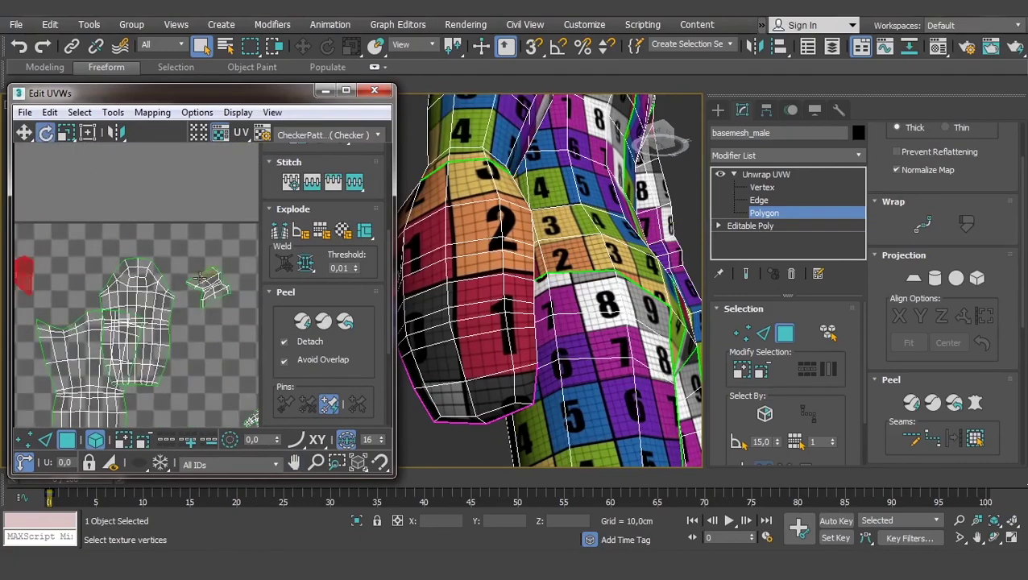
Select the torso UV island and move it down.
{"action": "left_click", "coordinate": [211, 285]}
{"action": "left_click_drag", "start_coordinate": [202, 304], "coordinate": [202, 306]}
{"action": "scroll", "coordinate": [201, 290], "scroll_direction": "down", "scroll_amount": 3}
{"action": "scroll", "coordinate": [218, 258], "scroll_direction": "up", "scroll_amount": 5}
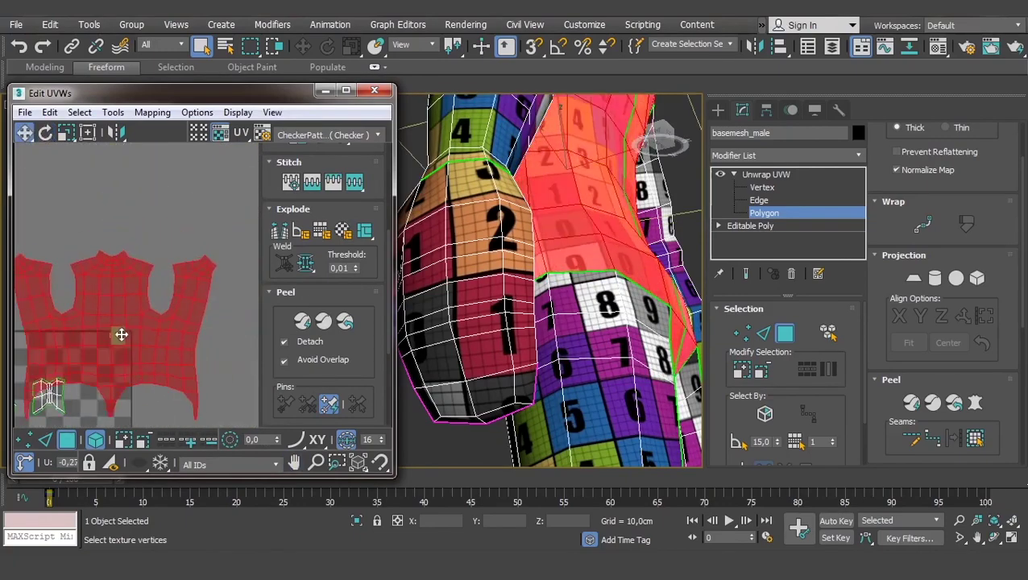
{"action": "scroll", "coordinate": [227, 248], "scroll_direction": "up", "scroll_amount": 2}
{"action": "key", "text": "q"}
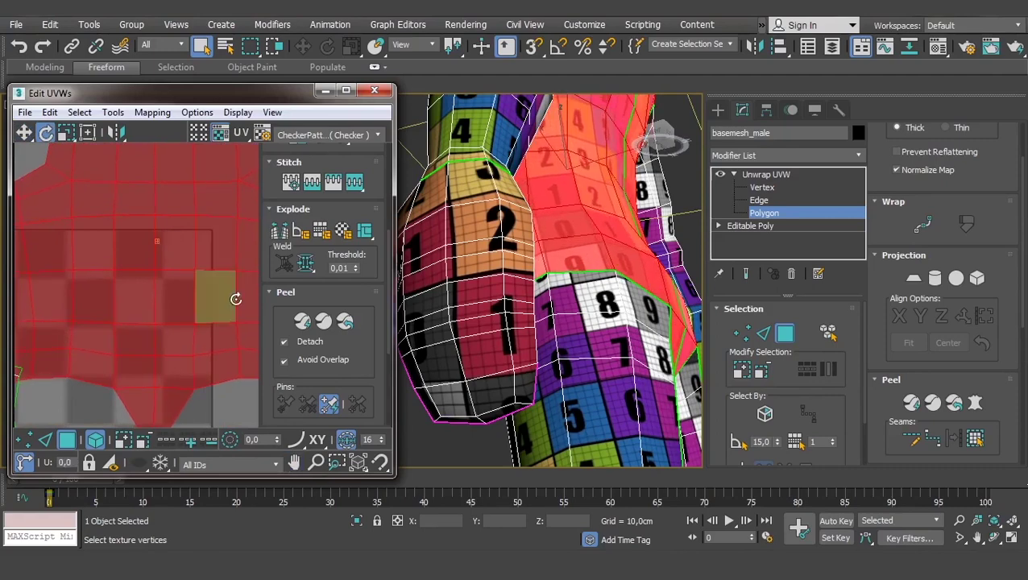
{"action": "left_click_drag", "start_coordinate": [232, 250], "coordinate": [234, 294]}
Zoom and pan the UV editor to bring all the shells into view.
{"action": "scroll", "coordinate": [132, 363], "scroll_direction": "down", "scroll_amount": 10}
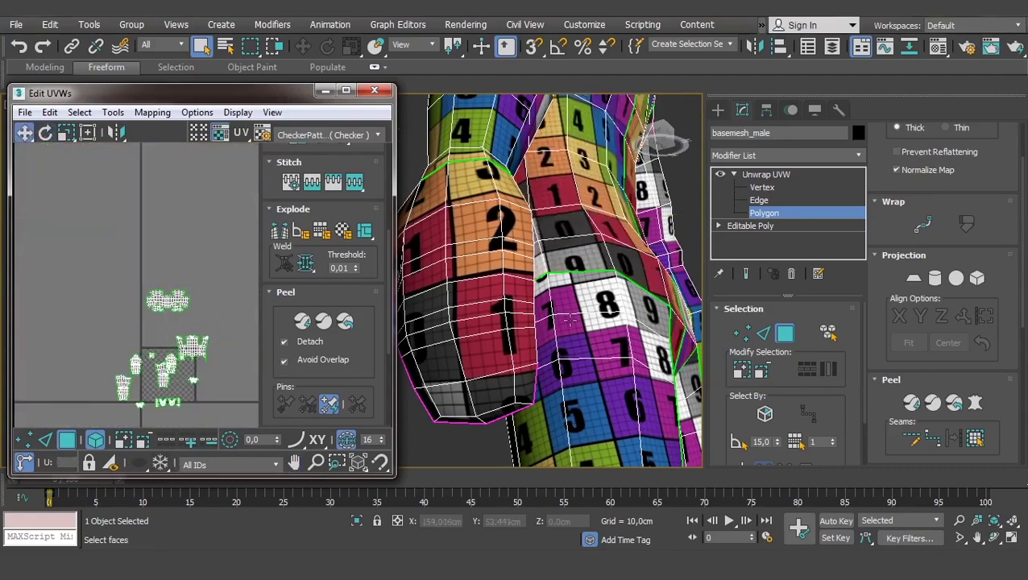
{"action": "scroll", "coordinate": [685, 393], "scroll_direction": "down", "scroll_amount": 3}
{"action": "scroll", "coordinate": [685, 393], "scroll_direction": "down", "scroll_amount": 4}
{"action": "scroll", "coordinate": [686, 393], "scroll_direction": "down", "scroll_amount": 3}
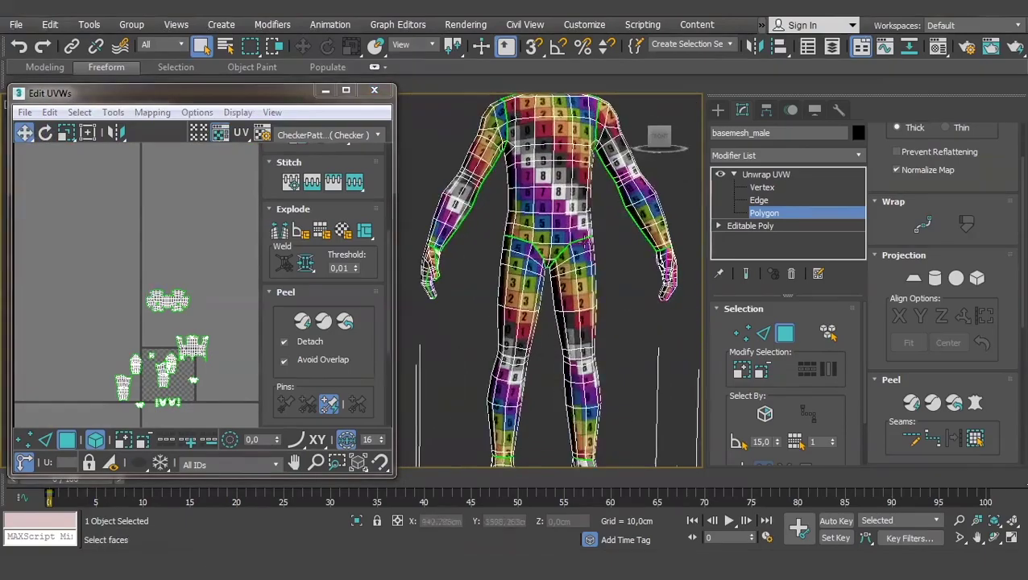
{"action": "scroll", "coordinate": [610, 322], "scroll_direction": "up", "scroll_amount": 2}
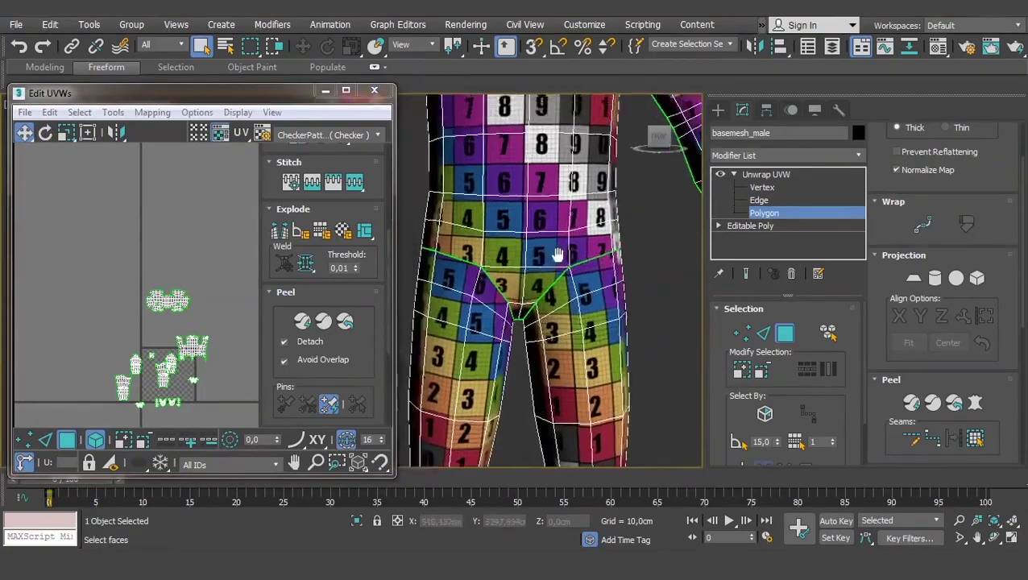
{"action": "scroll", "coordinate": [609, 323], "scroll_direction": "up", "scroll_amount": 1}
{"action": "scroll", "coordinate": [610, 322], "scroll_direction": "up", "scroll_amount": 2}
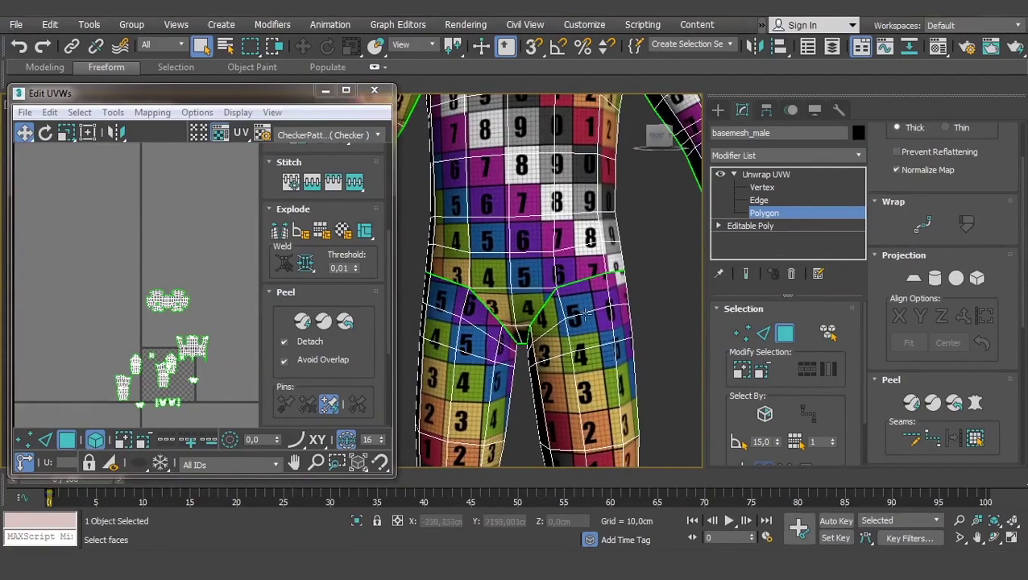
{"action": "scroll", "coordinate": [554, 236], "scroll_direction": "down", "scroll_amount": 5}
{"action": "scroll", "coordinate": [554, 236], "scroll_direction": "up", "scroll_amount": 1}
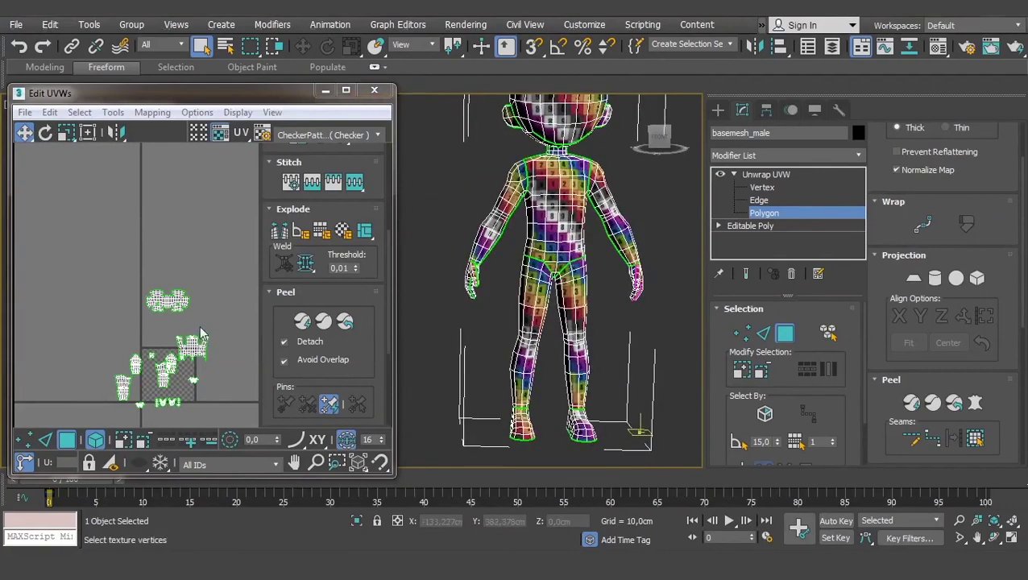
{"action": "middle_click_drag", "start_coordinate": [191, 379], "coordinate": [174, 330]}
Select all UV shells and rescale them to matching texel density.
{"action": "left_click_drag", "start_coordinate": [16, 419], "coordinate": [181, 197]}
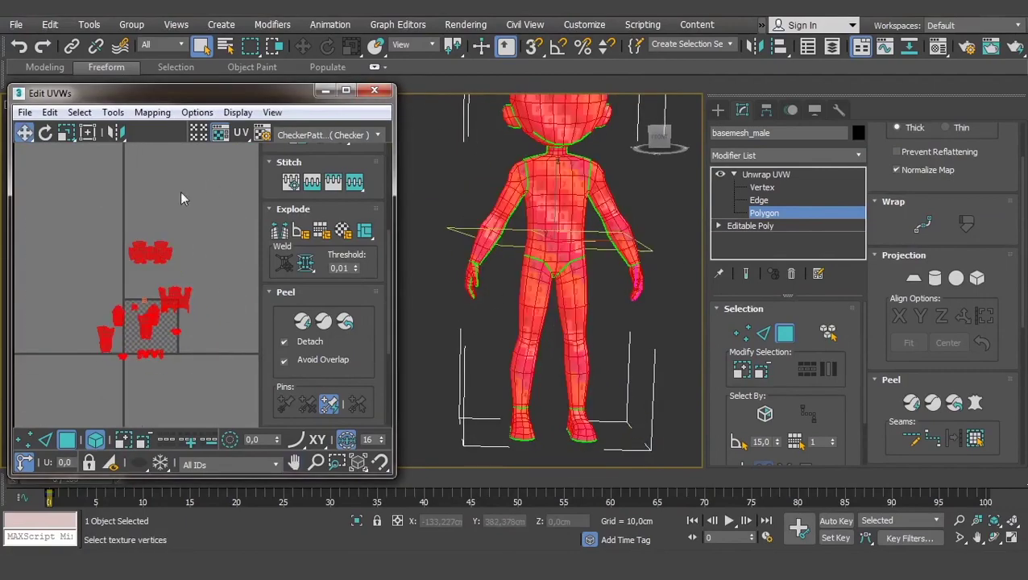
{"action": "scroll", "coordinate": [270, 362], "scroll_direction": "down", "scroll_amount": 4}
{"action": "scroll", "coordinate": [278, 322], "scroll_direction": "down", "scroll_amount": 1}
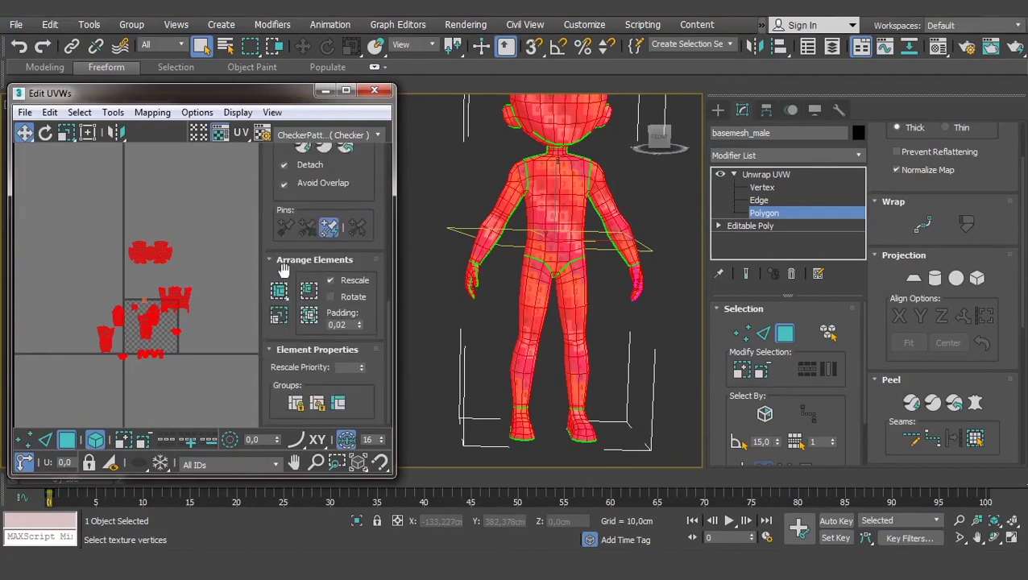
{"action": "left_click", "coordinate": [277, 318]}
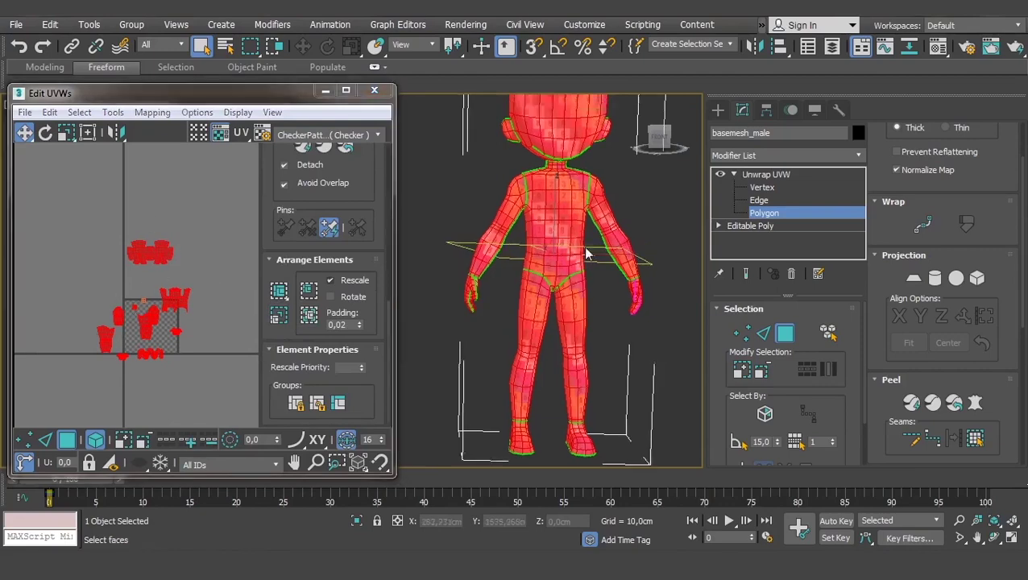
{"action": "scroll", "coordinate": [503, 239], "scroll_direction": "up", "scroll_amount": 5}
{"action": "scroll", "coordinate": [479, 337], "scroll_direction": "down", "scroll_amount": 4}
{"action": "scroll", "coordinate": [543, 200], "scroll_direction": "down", "scroll_amount": 1}
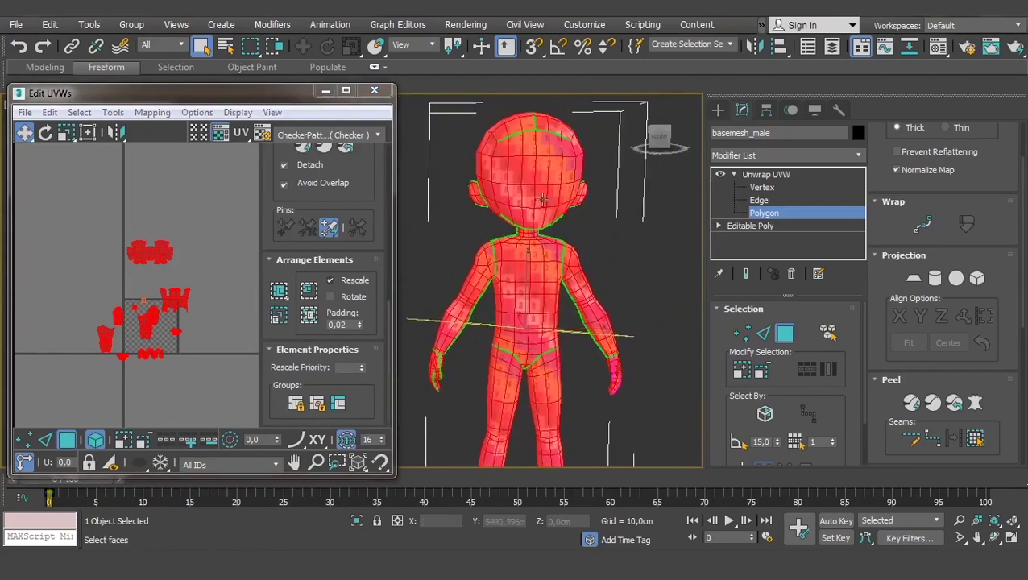
Frame the checker tile in the UV editor and select both arm islands.
{"action": "middle_click_drag", "start_coordinate": [490, 239], "coordinate": [418, 298], "text": "alt"}
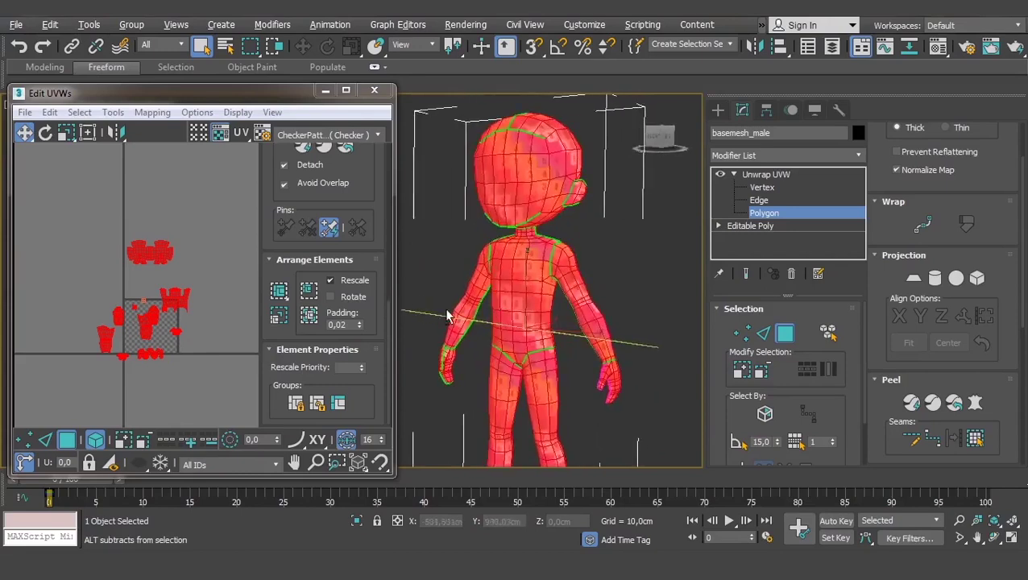
{"action": "scroll", "coordinate": [92, 297], "scroll_direction": "up", "scroll_amount": 2}
{"action": "scroll", "coordinate": [165, 291], "scroll_direction": "up", "scroll_amount": 1}
{"action": "scroll", "coordinate": [159, 258], "scroll_direction": "up", "scroll_amount": 1}
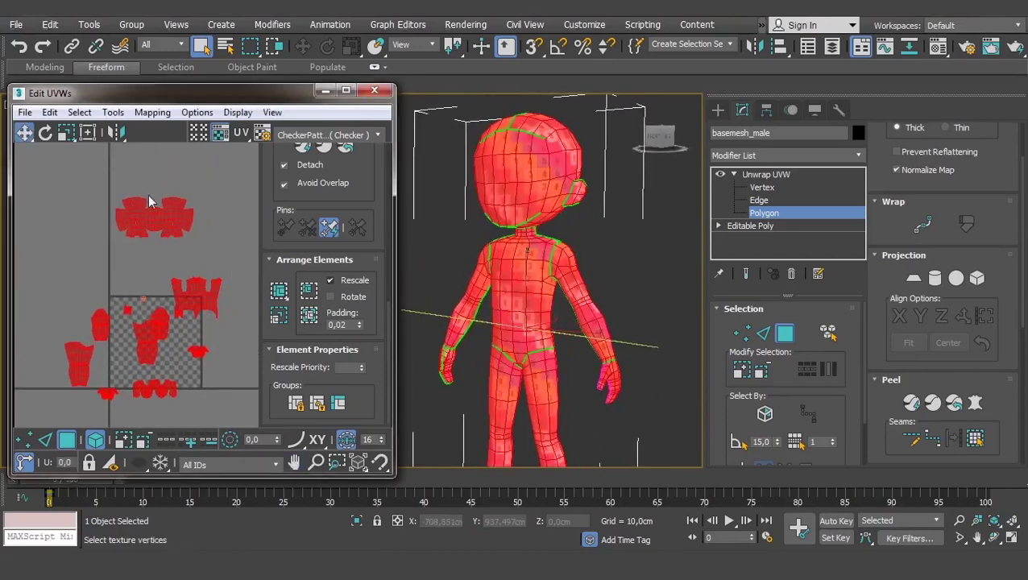
{"action": "middle_click_drag", "start_coordinate": [167, 249], "coordinate": [145, 232]}
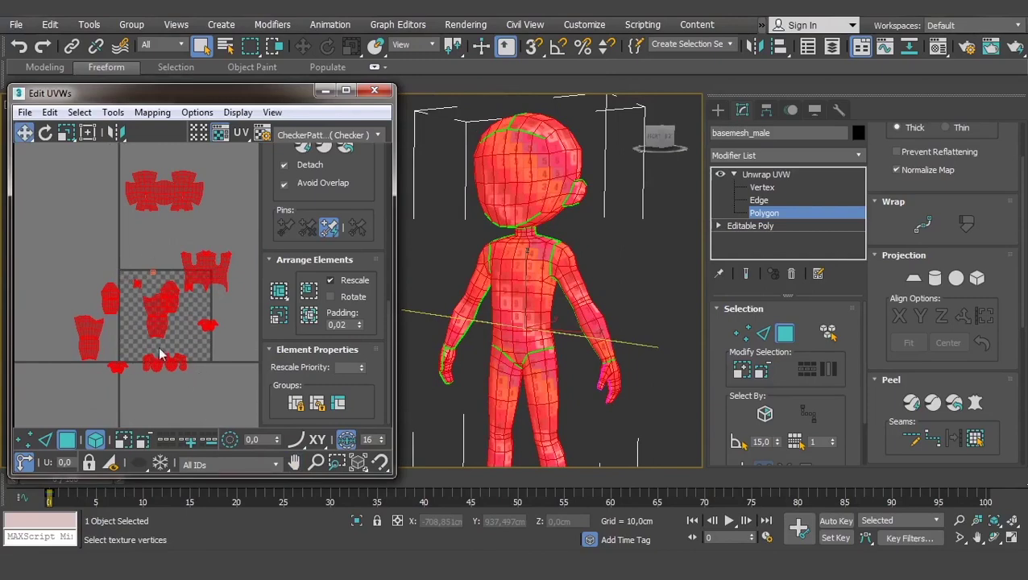
{"action": "middle_click_drag", "start_coordinate": [170, 307], "coordinate": [164, 262]}
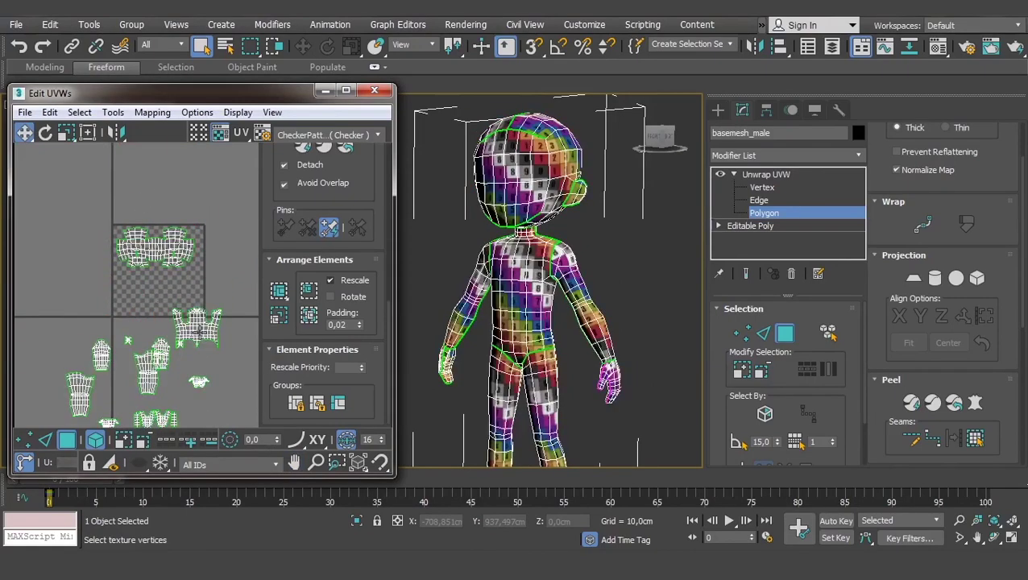
{"action": "left_click", "coordinate": [122, 295]}
{"action": "scroll", "coordinate": [121, 295], "scroll_direction": "up", "scroll_amount": 3}
{"action": "left_click", "coordinate": [228, 246]}
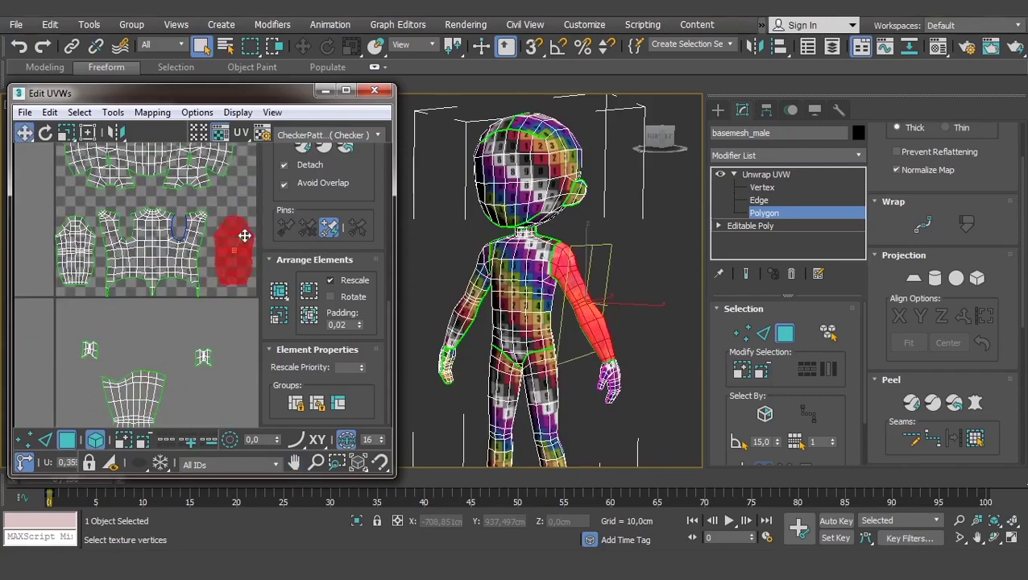
{"action": "scroll", "coordinate": [221, 240], "scroll_direction": "up", "scroll_amount": 3}
{"action": "scroll", "coordinate": [225, 235], "scroll_direction": "down", "scroll_amount": 2}
{"action": "left_click", "coordinate": [81, 217]}
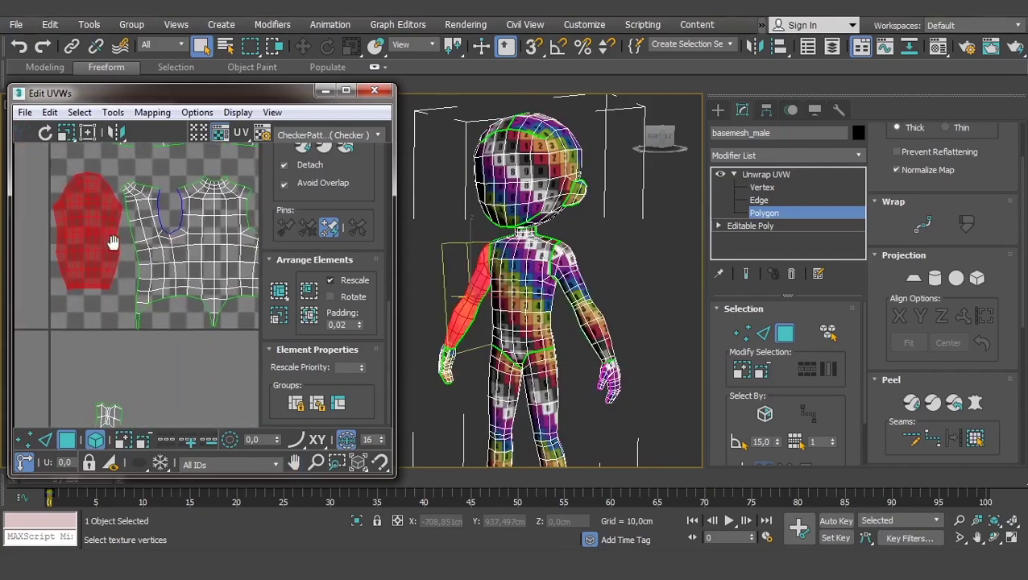
{"action": "scroll", "coordinate": [88, 322], "scroll_direction": "down", "scroll_amount": 3}
Select the hand islands, then select all islands and scale them down.
{"action": "left_click", "coordinate": [110, 231]}
{"action": "left_click", "coordinate": [169, 283]}
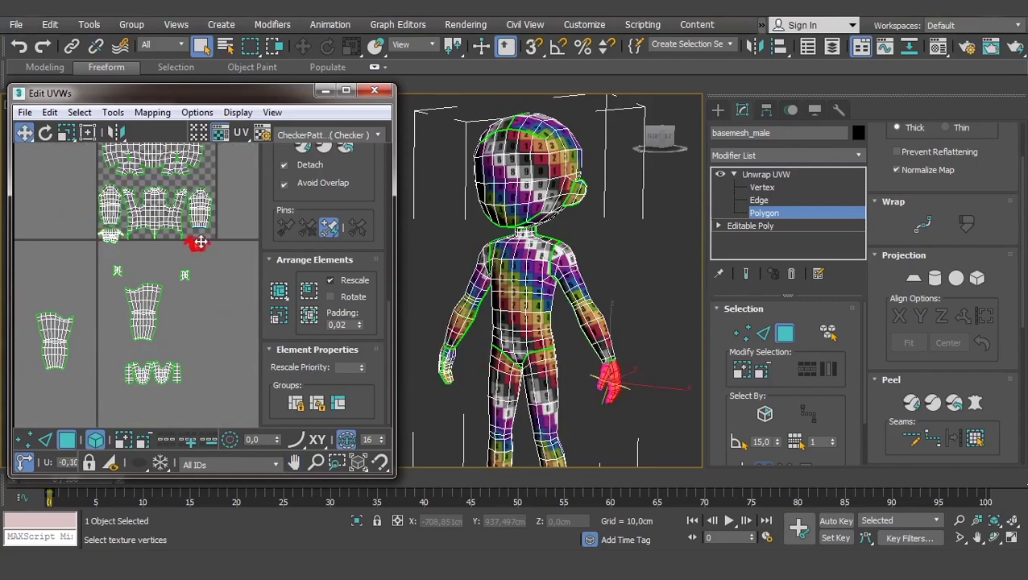
{"action": "scroll", "coordinate": [137, 261], "scroll_direction": "up", "scroll_amount": 2}
{"action": "left_click", "coordinate": [161, 234]}
{"action": "scroll", "coordinate": [191, 266], "scroll_direction": "up", "scroll_amount": 1}
{"action": "scroll", "coordinate": [192, 261], "scroll_direction": "down", "scroll_amount": 2}
{"action": "scroll", "coordinate": [185, 233], "scroll_direction": "down", "scroll_amount": 2}
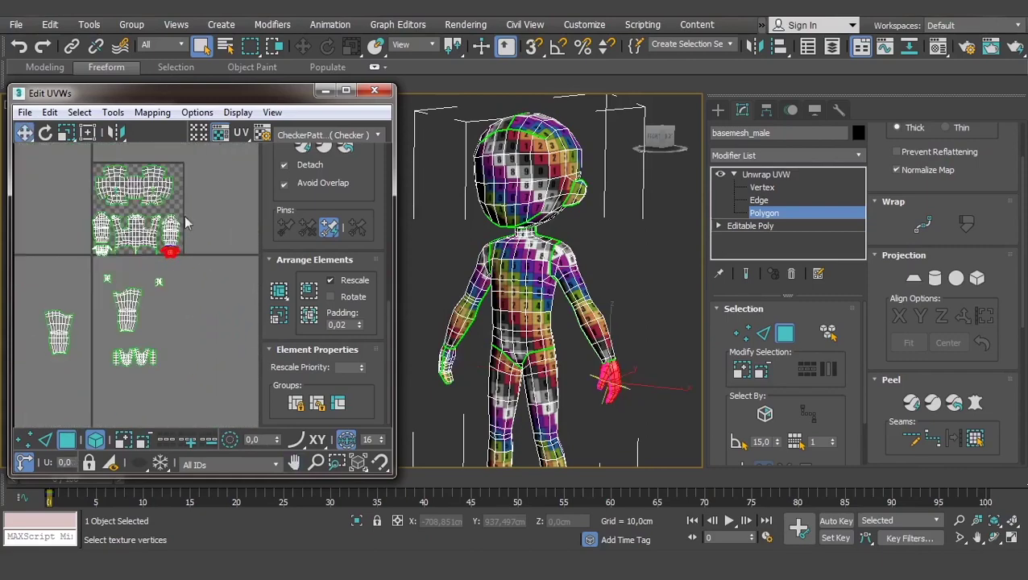
{"action": "key", "text": "ctrl+a"}
{"action": "scroll", "coordinate": [165, 220], "scroll_direction": "down", "scroll_amount": 1}
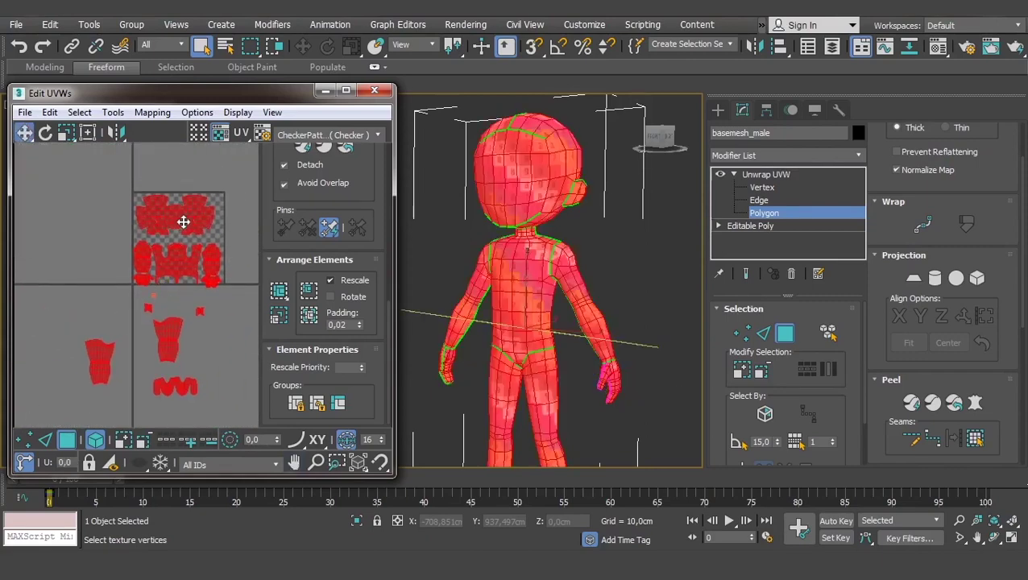
{"action": "key", "text": "r"}
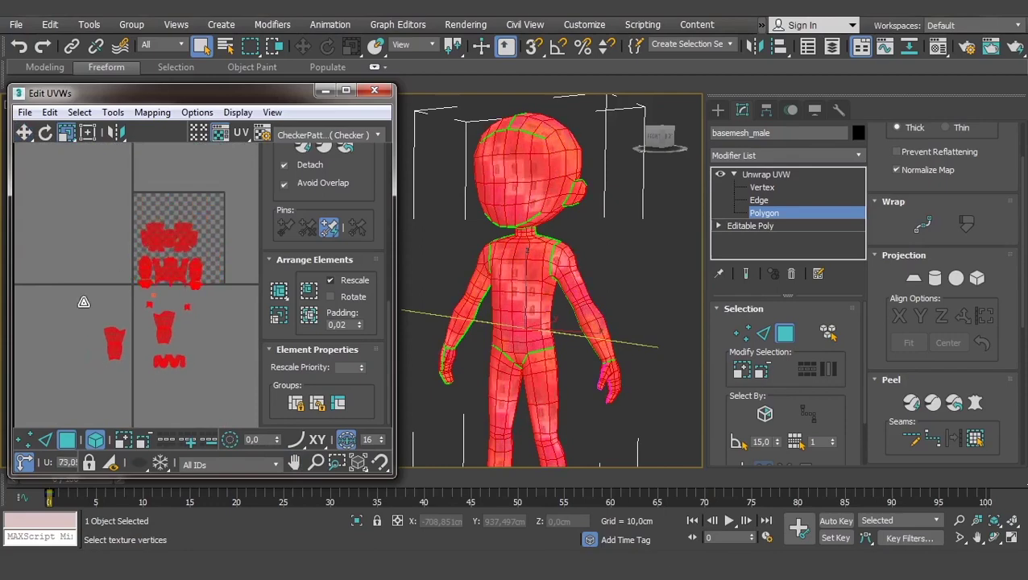
{"action": "scroll", "coordinate": [121, 266], "scroll_direction": "up", "scroll_amount": 1}
{"action": "scroll", "coordinate": [148, 236], "scroll_direction": "up", "scroll_amount": 3}
{"action": "scroll", "coordinate": [147, 236], "scroll_direction": "down", "scroll_amount": 3}
{"action": "key", "text": "w"}
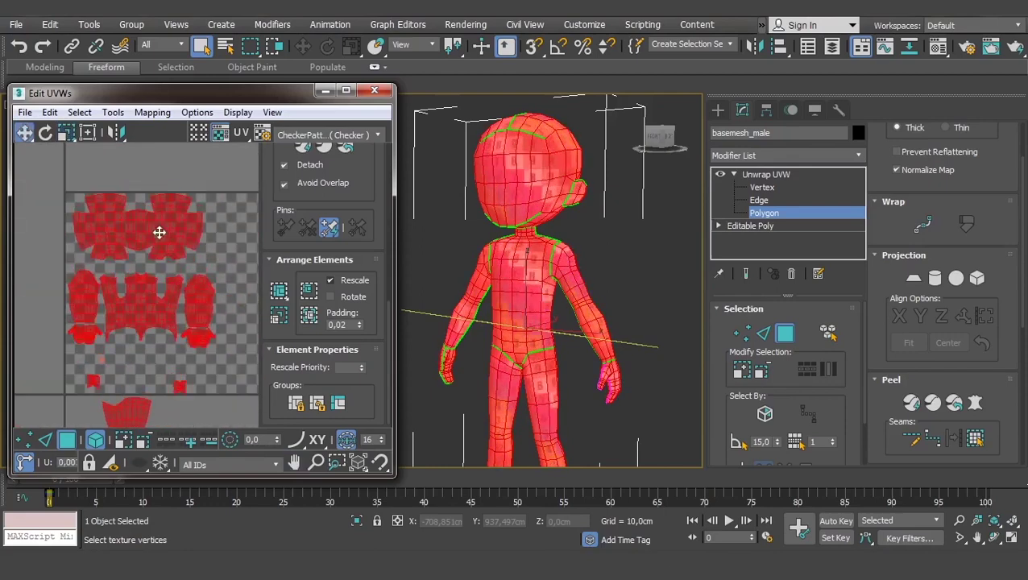
Move the small ear piece into the tile and a leg island beside it.
{"action": "left_click", "coordinate": [181, 232], "text": "alt"}
{"action": "left_click_drag", "start_coordinate": [93, 383], "coordinate": [97, 341]}
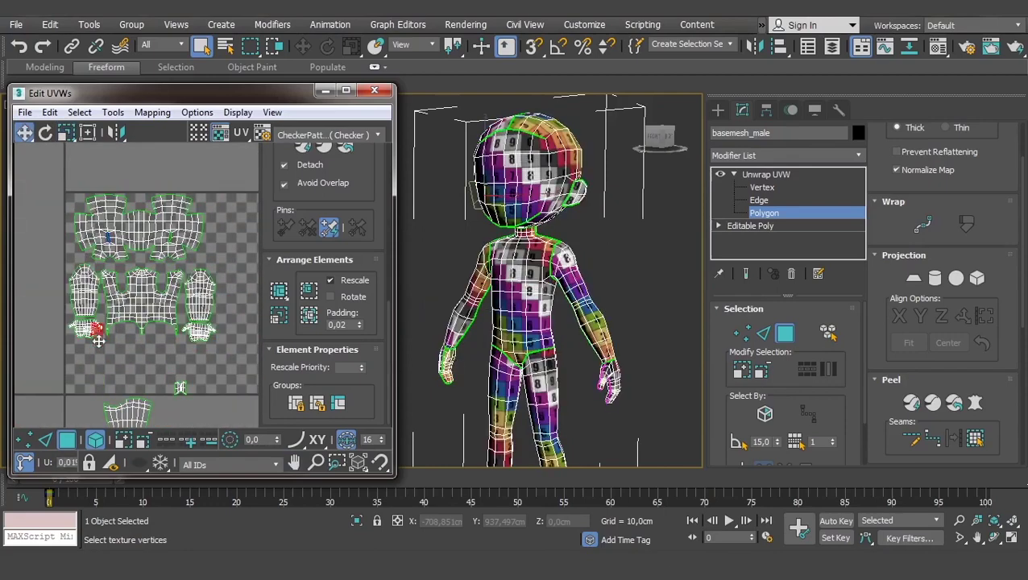
{"action": "scroll", "coordinate": [76, 205], "scroll_direction": "up", "scroll_amount": 2}
{"action": "scroll", "coordinate": [121, 322], "scroll_direction": "down", "scroll_amount": 3}
{"action": "left_click_drag", "start_coordinate": [156, 366], "coordinate": [176, 232]}
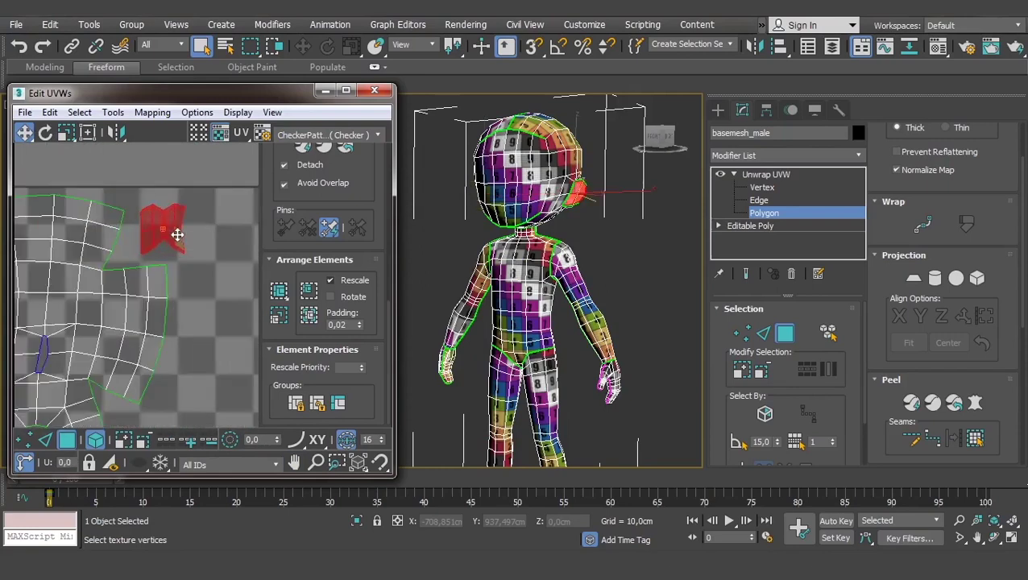
{"action": "scroll", "coordinate": [145, 302], "scroll_direction": "down", "scroll_amount": 2}
{"action": "scroll", "coordinate": [145, 302], "scroll_direction": "down", "scroll_amount": 2}
{"action": "left_click_drag", "start_coordinate": [165, 326], "coordinate": [176, 310]}
{"action": "scroll", "coordinate": [177, 310], "scroll_direction": "up", "scroll_amount": 2}
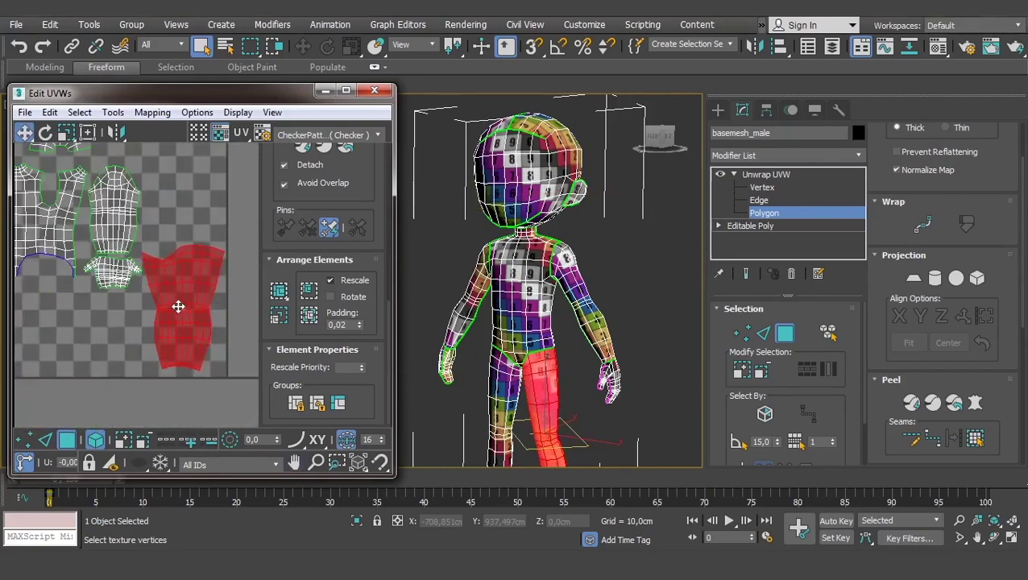
{"action": "scroll", "coordinate": [181, 273], "scroll_direction": "down", "scroll_amount": 3}
Move both leg islands up inside the checker tile.
{"action": "key", "text": "ctrl+a"}
{"action": "scroll", "coordinate": [145, 193], "scroll_direction": "up", "scroll_amount": 2}
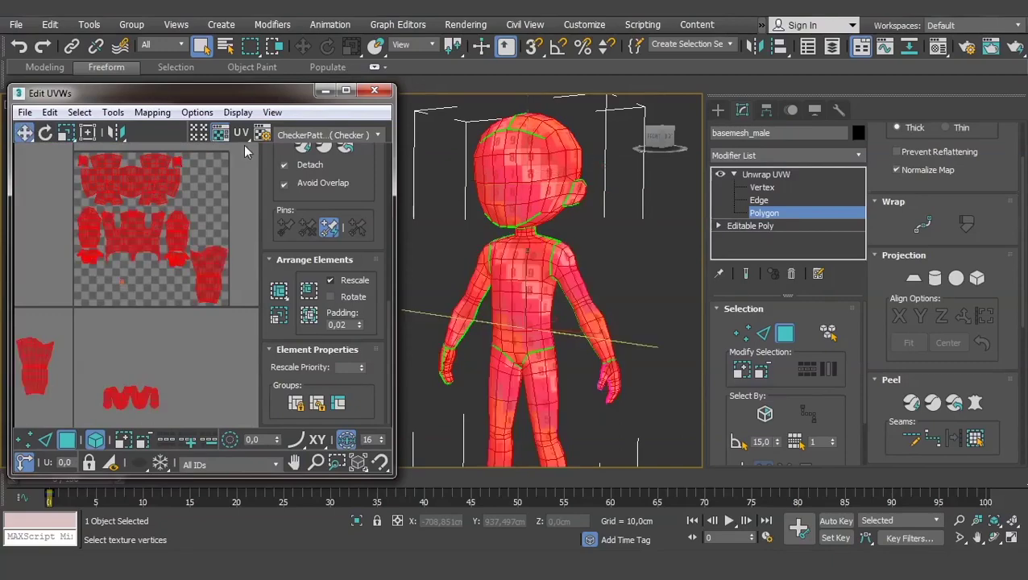
{"action": "scroll", "coordinate": [159, 177], "scroll_direction": "up", "scroll_amount": 2}
{"action": "left_click", "coordinate": [184, 328]}
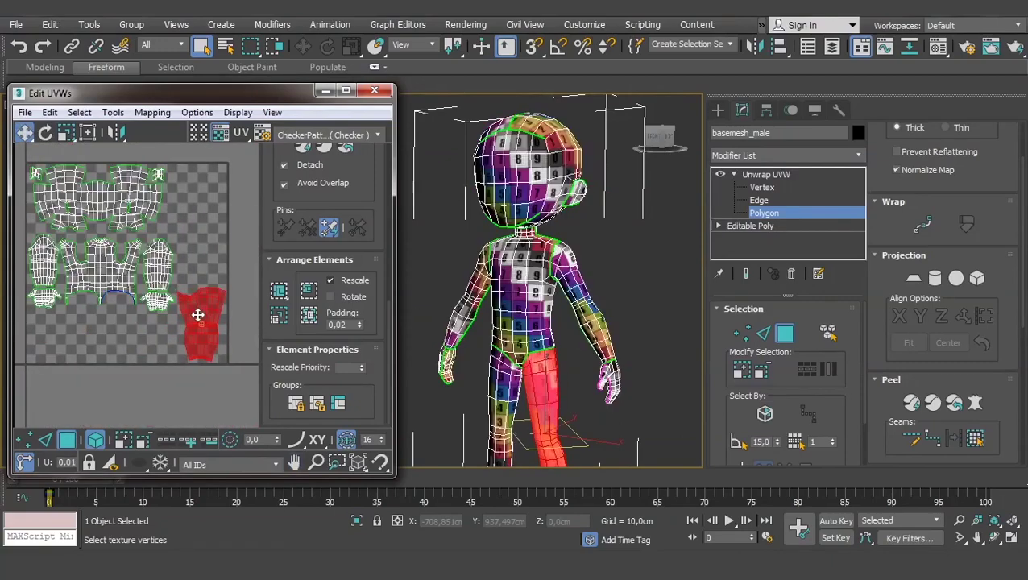
{"action": "left_click_drag", "start_coordinate": [199, 309], "coordinate": [169, 299]}
{"action": "scroll", "coordinate": [169, 299], "scroll_direction": "up", "scroll_amount": 3}
{"action": "left_click", "coordinate": [144, 213]}
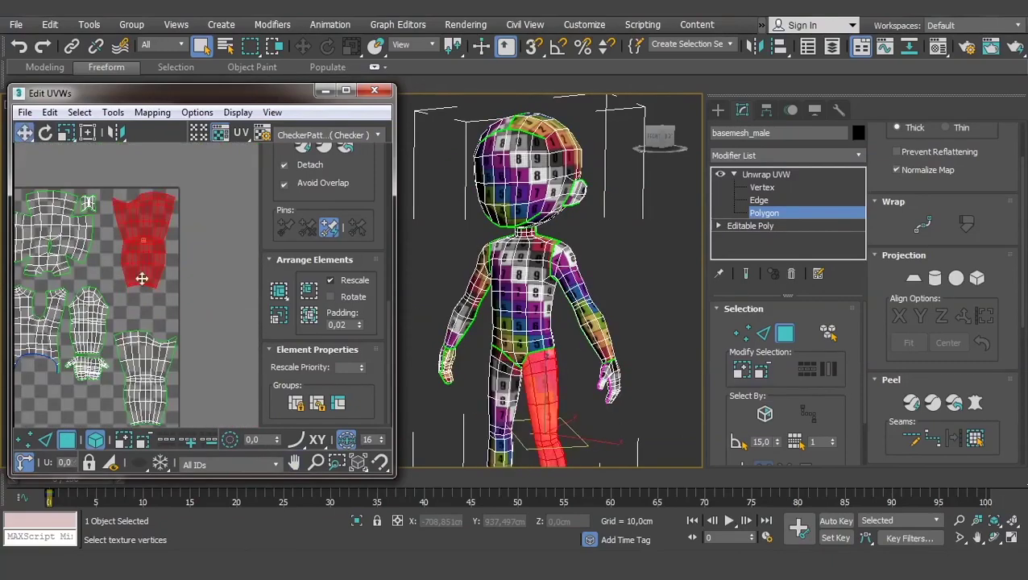
{"action": "left_click", "coordinate": [153, 346]}
{"action": "scroll", "coordinate": [155, 312], "scroll_direction": "up", "scroll_amount": 2}
{"action": "scroll", "coordinate": [155, 312], "scroll_direction": "down", "scroll_amount": 3}
Pack the remaining islands beside the torso and reselect the whole layout.
{"action": "left_click", "coordinate": [85, 202]}
{"action": "scroll", "coordinate": [65, 280], "scroll_direction": "up", "scroll_amount": 3}
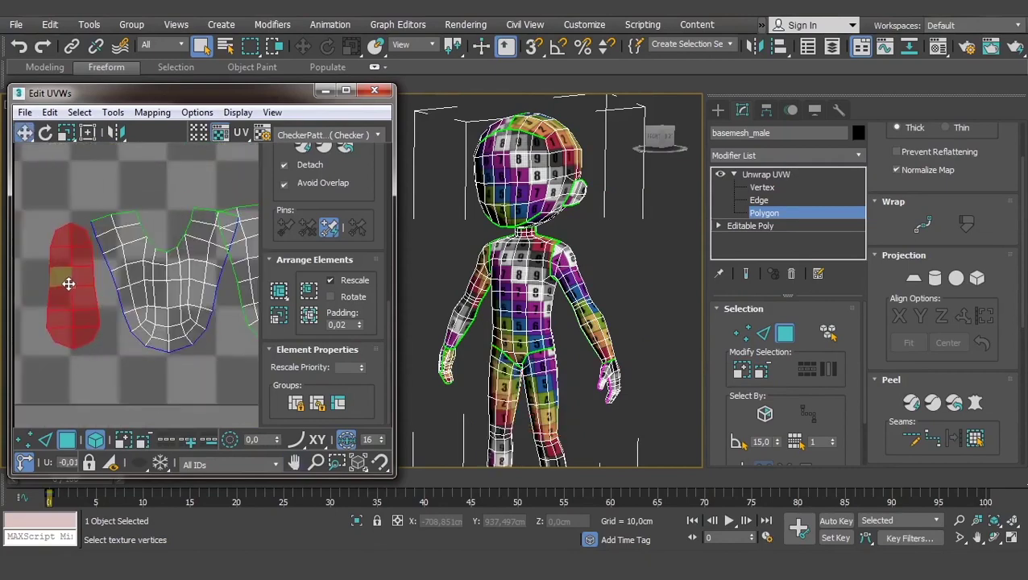
{"action": "scroll", "coordinate": [38, 255], "scroll_direction": "down", "scroll_amount": 2}
{"action": "left_click_drag", "start_coordinate": [88, 261], "coordinate": [173, 258]}
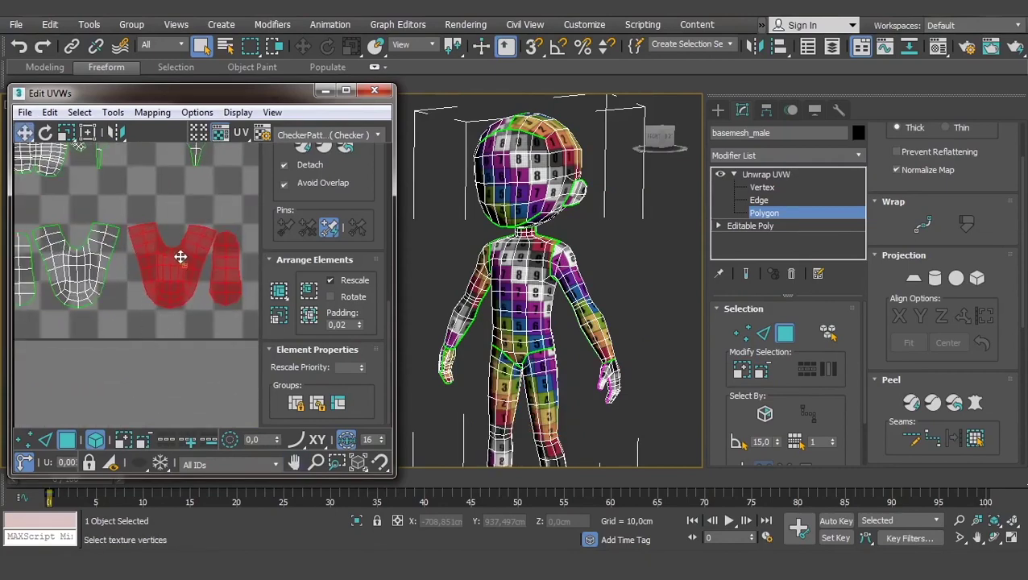
{"action": "left_click", "coordinate": [221, 279]}
{"action": "left_click", "coordinate": [221, 279]}
{"action": "scroll", "coordinate": [221, 279], "scroll_direction": "down", "scroll_amount": 2}
{"action": "scroll", "coordinate": [76, 260], "scroll_direction": "down", "scroll_amount": 2}
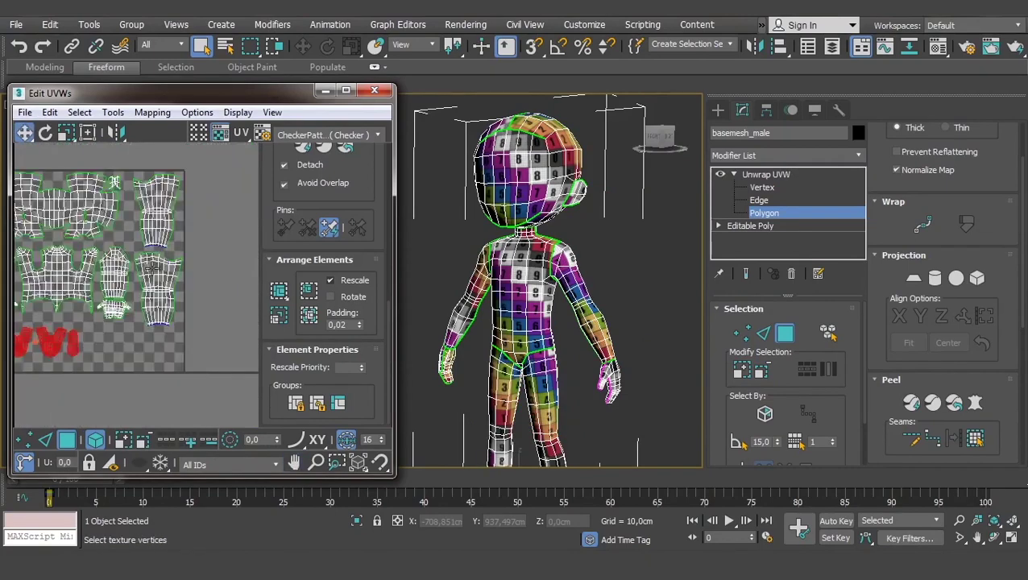
{"action": "key", "text": "ctrl+a"}
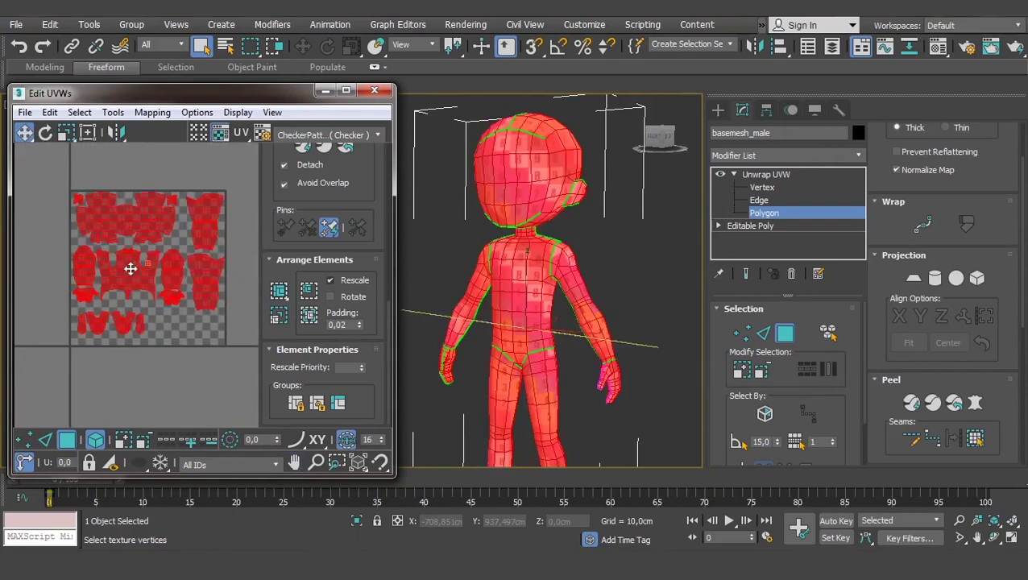
{"action": "scroll", "coordinate": [153, 240], "scroll_direction": "up", "scroll_amount": 2}
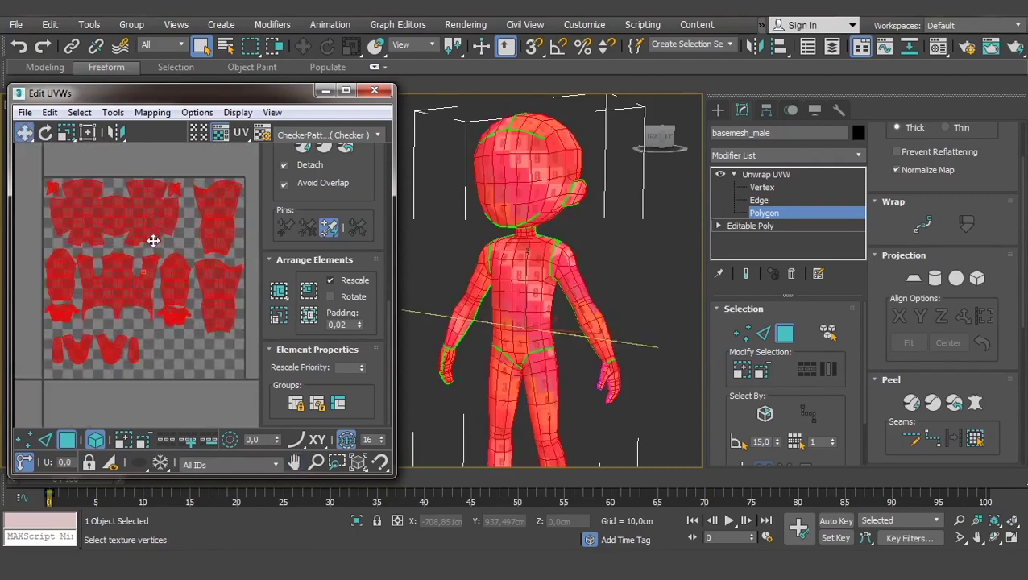
{"action": "left_click", "coordinate": [346, 90]}
{"action": "scroll", "coordinate": [338, 361], "scroll_direction": "up", "scroll_amount": 2}
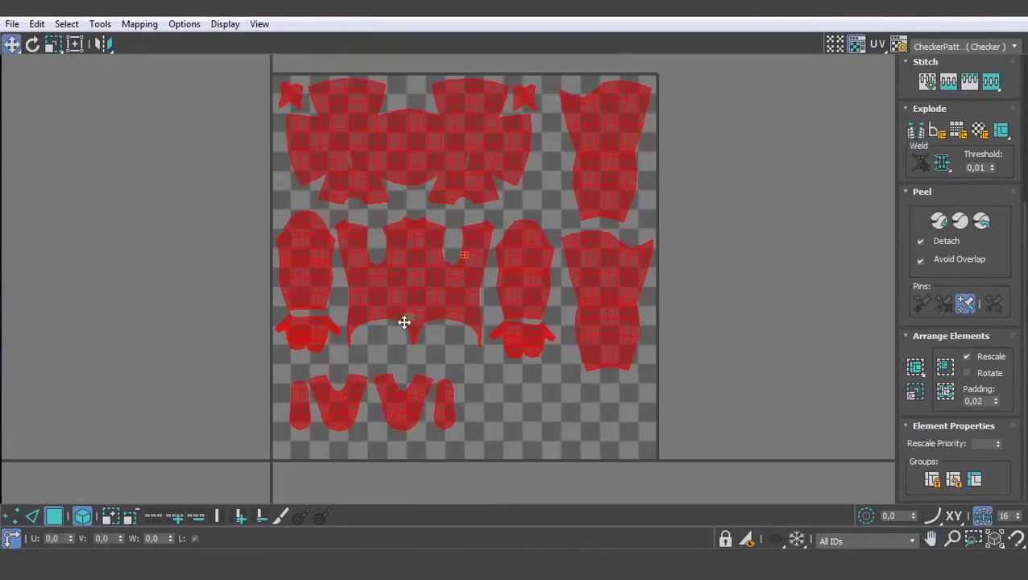
{"action": "left_click_drag", "start_coordinate": [428, 150], "coordinate": [436, 145]}
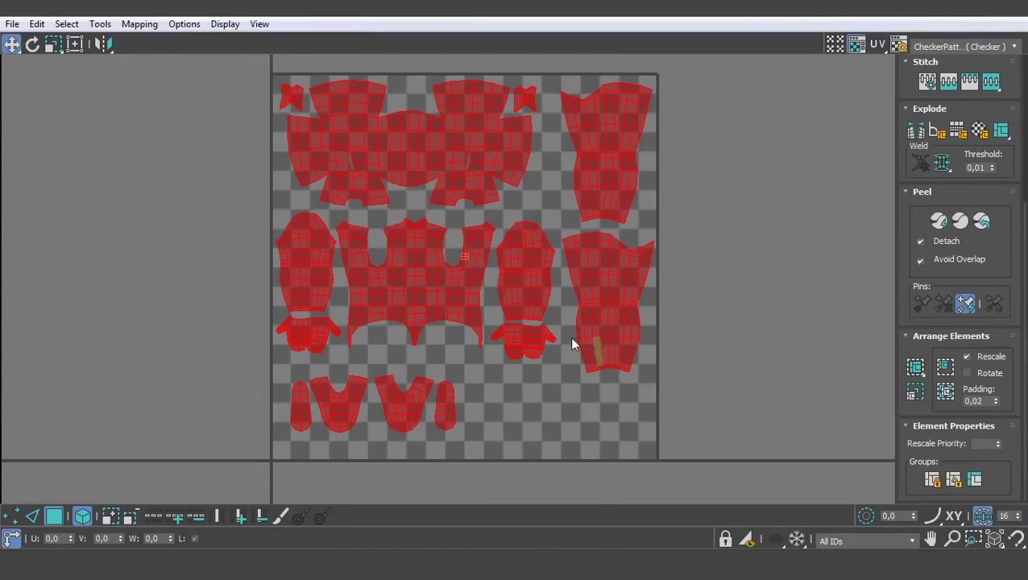
{"action": "mouse_move", "coordinate": [572, 345]}
{"action": "left_mouse_down"}
{"action": "mouse_move", "coordinate": [599, 185]}
{"action": "mouse_move", "coordinate": [642, 162]}
{"action": "left_mouse_up"}
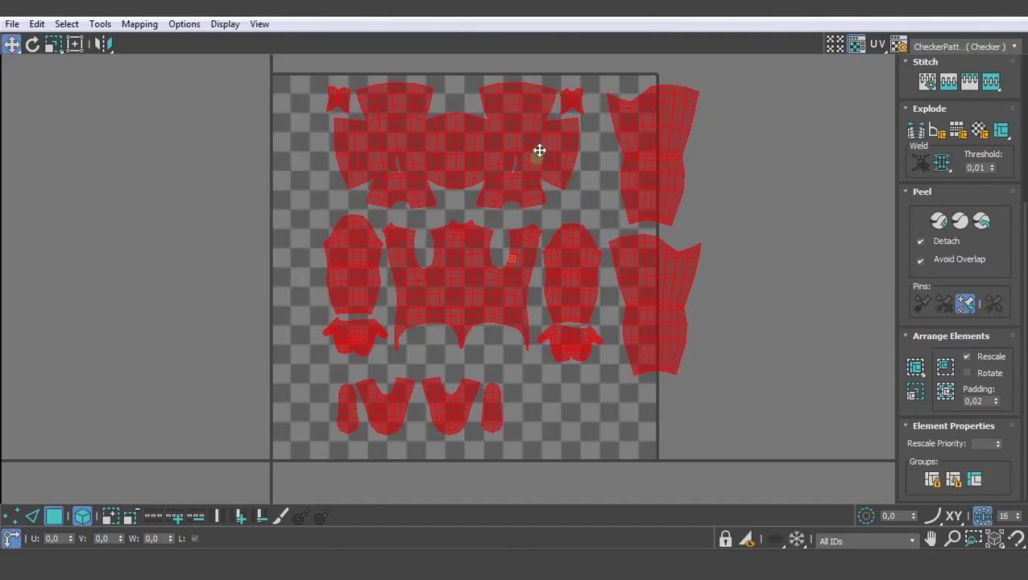
{"action": "key", "text": "ctrl+z"}
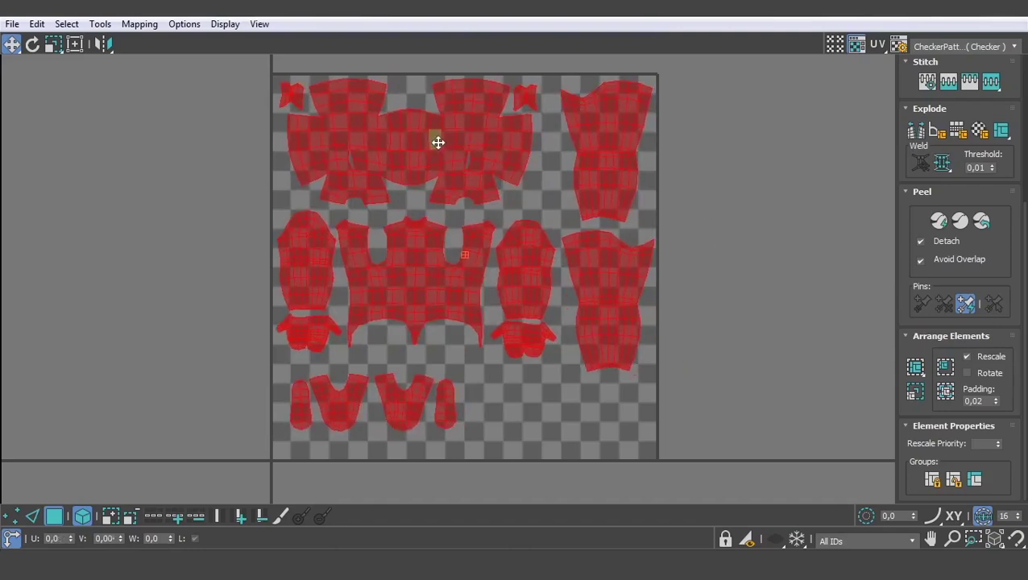
{"action": "left_click_drag", "start_coordinate": [437, 142], "coordinate": [436, 145]}
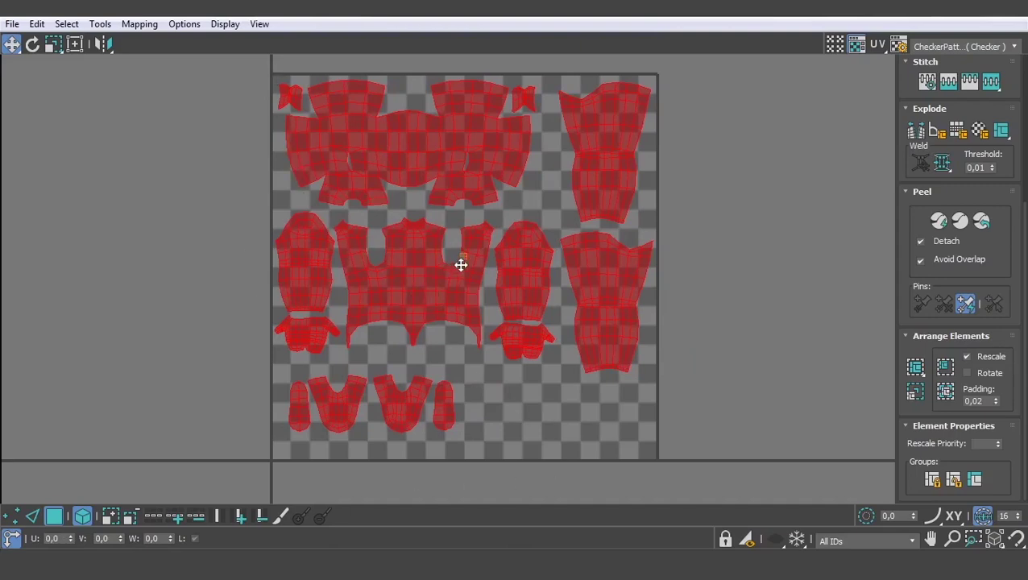
{"action": "left_click", "coordinate": [541, 442]}
{"action": "scroll", "coordinate": [525, 367], "scroll_direction": "up", "scroll_amount": 3}
{"action": "left_click", "coordinate": [524, 370]}
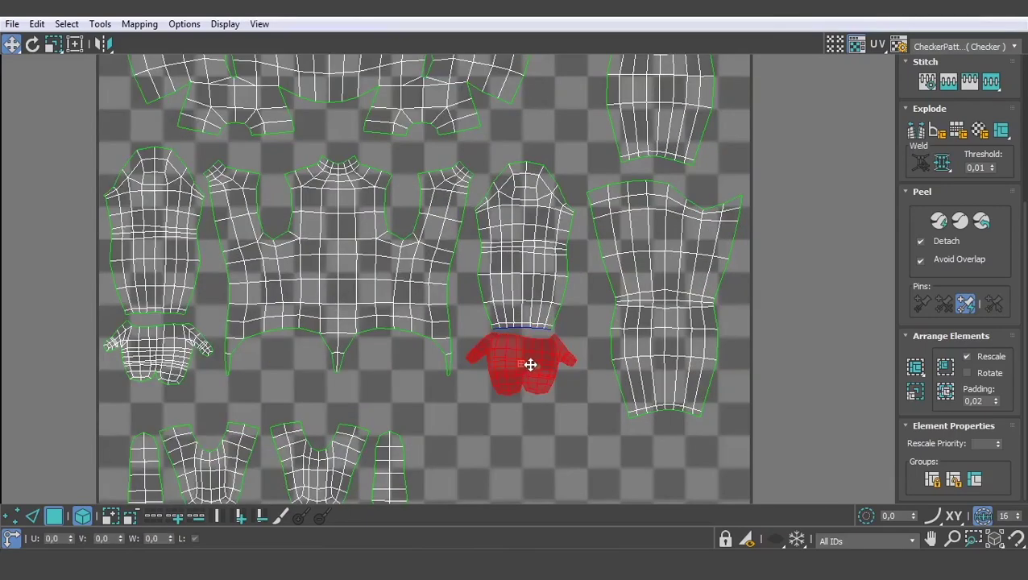
{"action": "left_click_drag", "start_coordinate": [530, 364], "coordinate": [530, 367]}
{"action": "left_click_drag", "start_coordinate": [518, 251], "coordinate": [514, 233]}
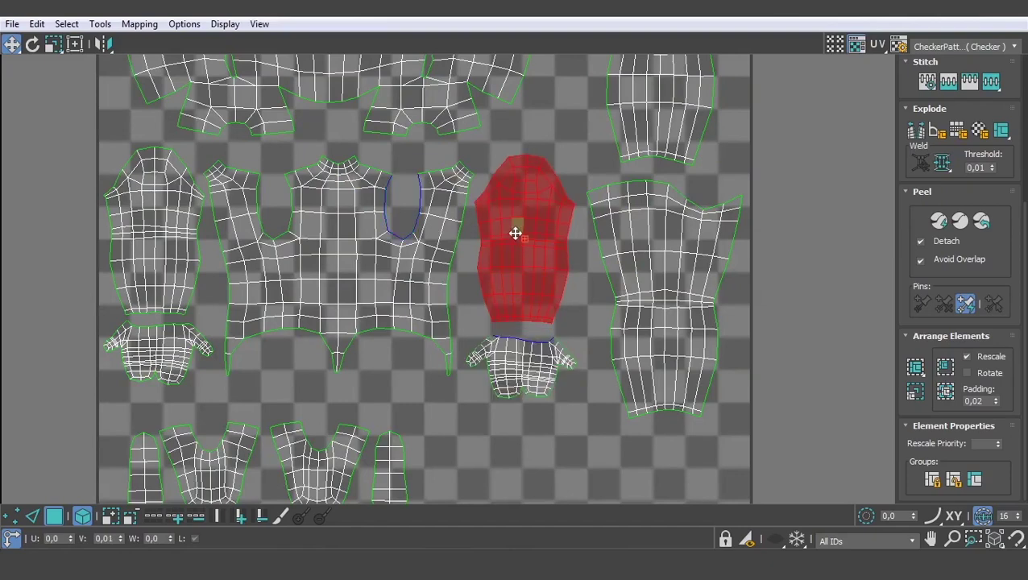
{"action": "left_click_drag", "start_coordinate": [527, 359], "coordinate": [525, 283]}
{"action": "key", "text": "ctrl+z"}
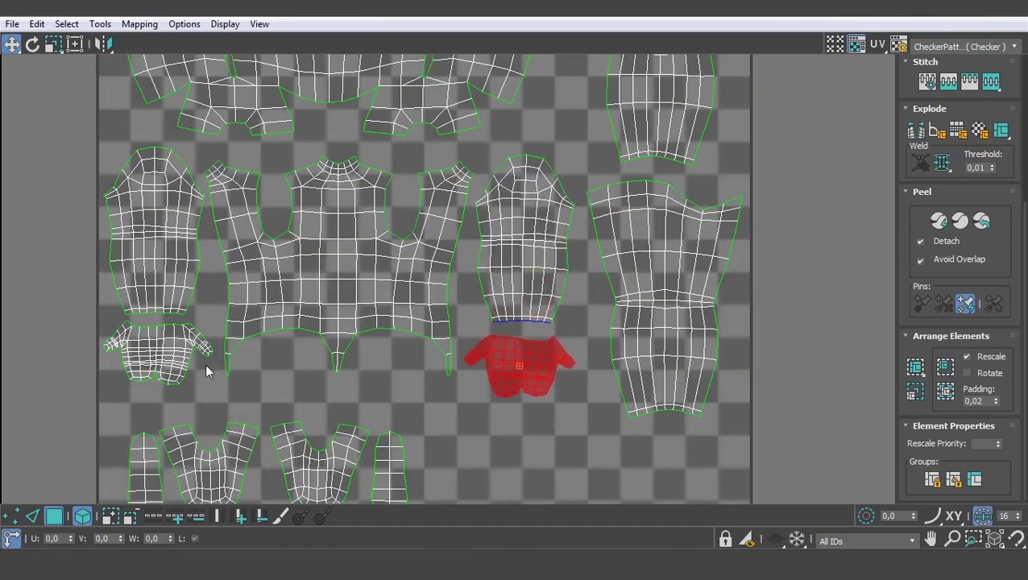
{"action": "left_click", "coordinate": [153, 354]}
{"action": "scroll", "coordinate": [233, 322], "scroll_direction": "down", "scroll_amount": 3}
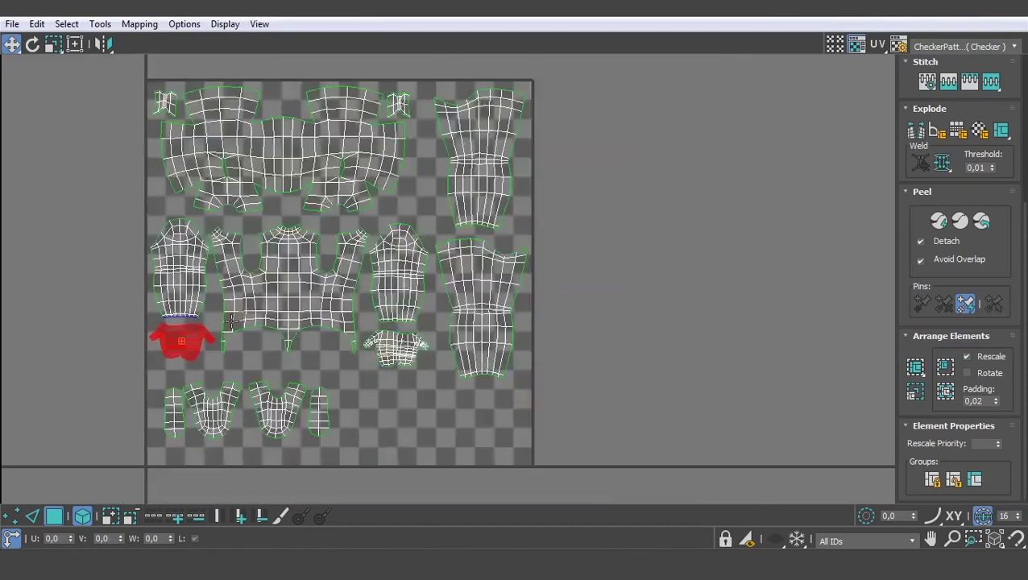
{"action": "left_click", "coordinate": [587, 364]}
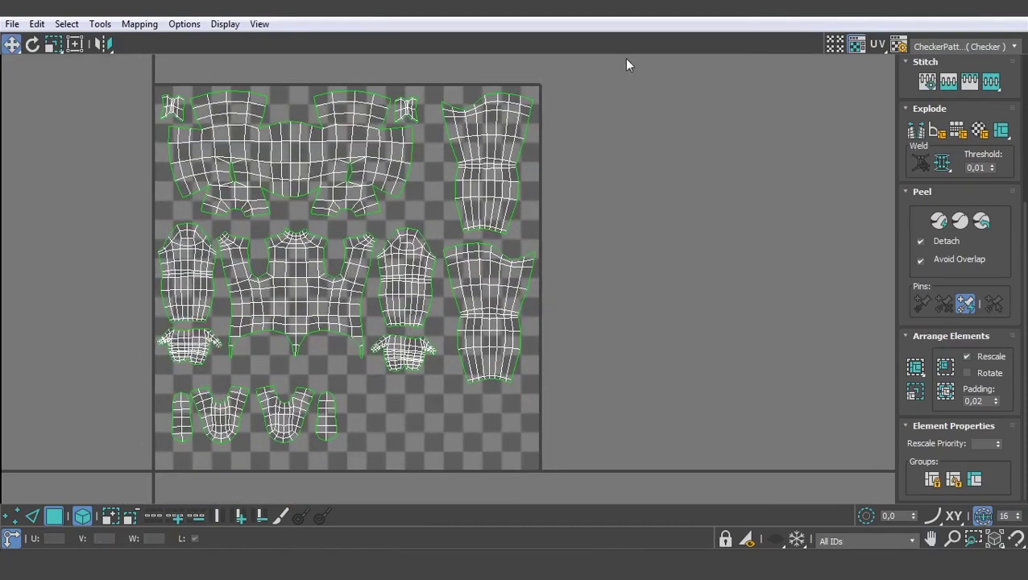
{"action": "left_click_drag", "start_coordinate": [95, 494], "coordinate": [113, 470]}
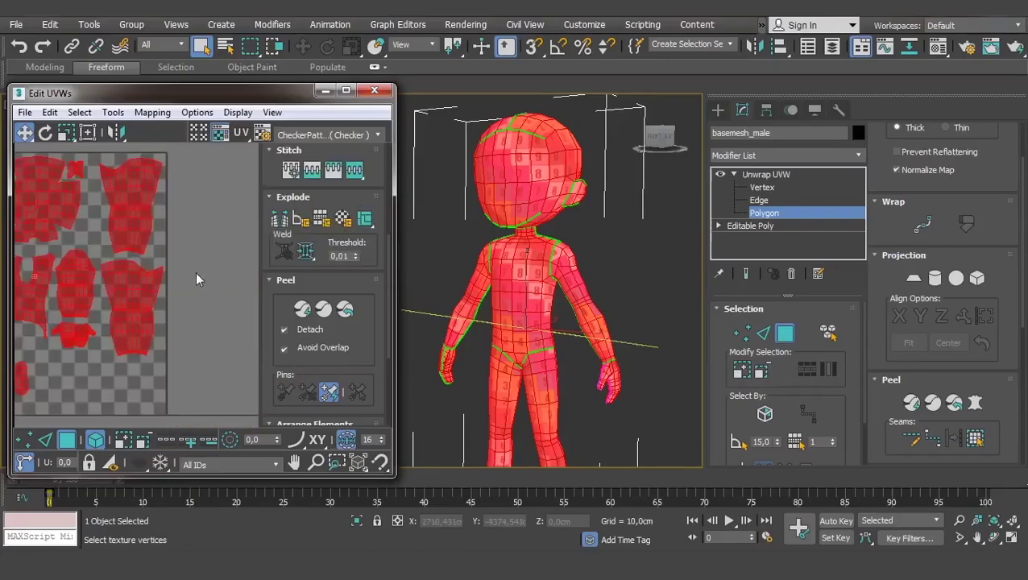
Clear the island selection and render a 1024×1024 UVW template of the layout.
{"action": "scroll", "coordinate": [195, 271], "scroll_direction": "down", "scroll_amount": 3}
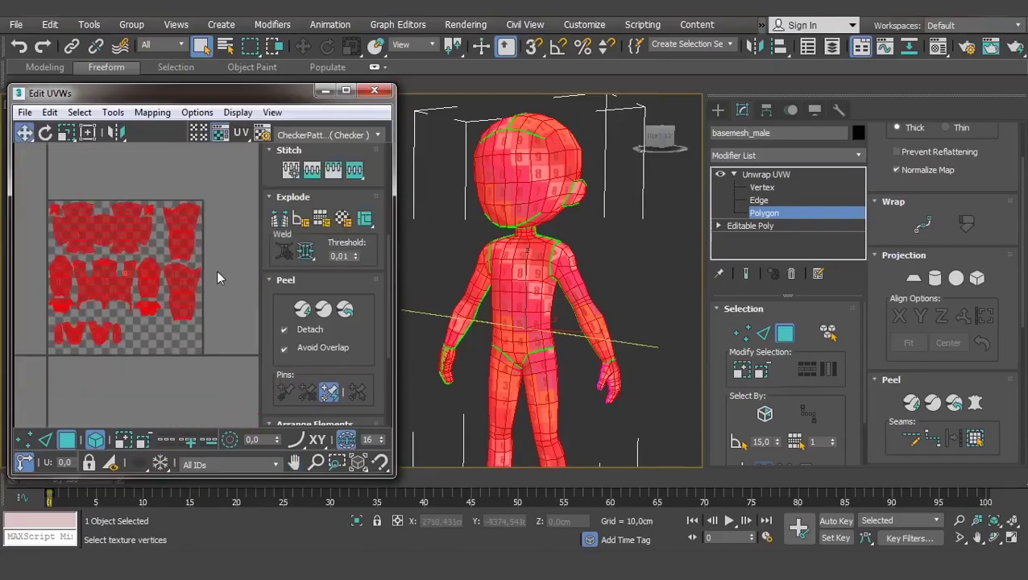
{"action": "scroll", "coordinate": [216, 270], "scroll_direction": "down", "scroll_amount": 2}
{"action": "scroll", "coordinate": [194, 266], "scroll_direction": "up", "scroll_amount": 2}
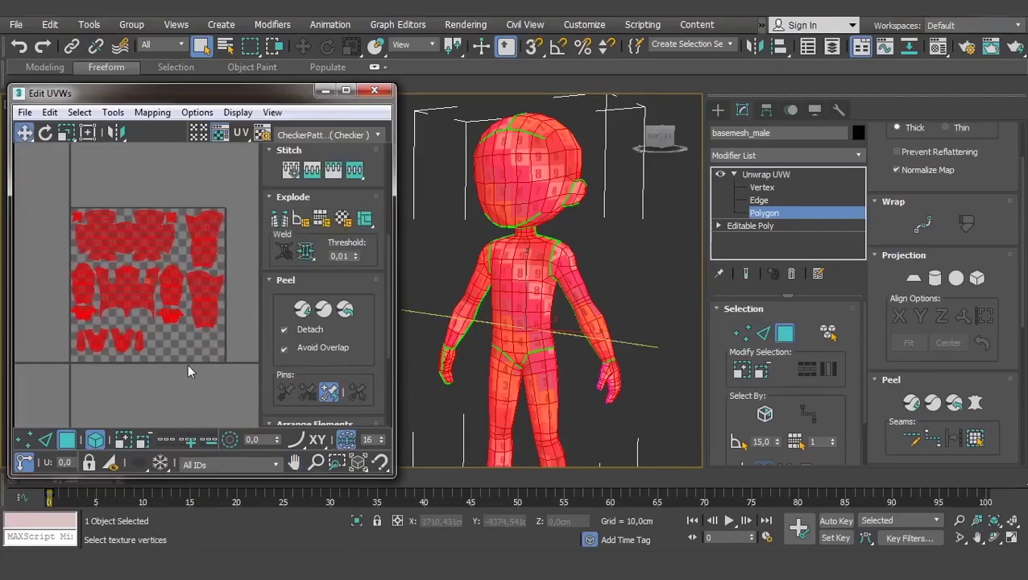
{"action": "left_click", "coordinate": [187, 371]}
{"action": "left_click_drag", "start_coordinate": [24, 398], "coordinate": [24, 398]}
{"action": "middle_click_drag", "start_coordinate": [127, 218], "coordinate": [105, 209]}
{"action": "left_click", "coordinate": [136, 184]}
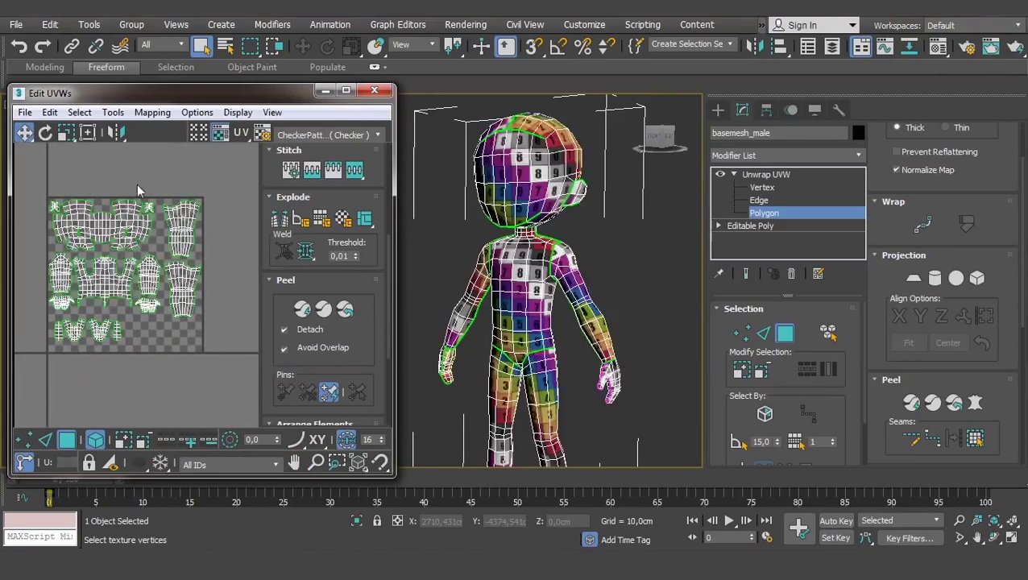
{"action": "left_click", "coordinate": [112, 111]}
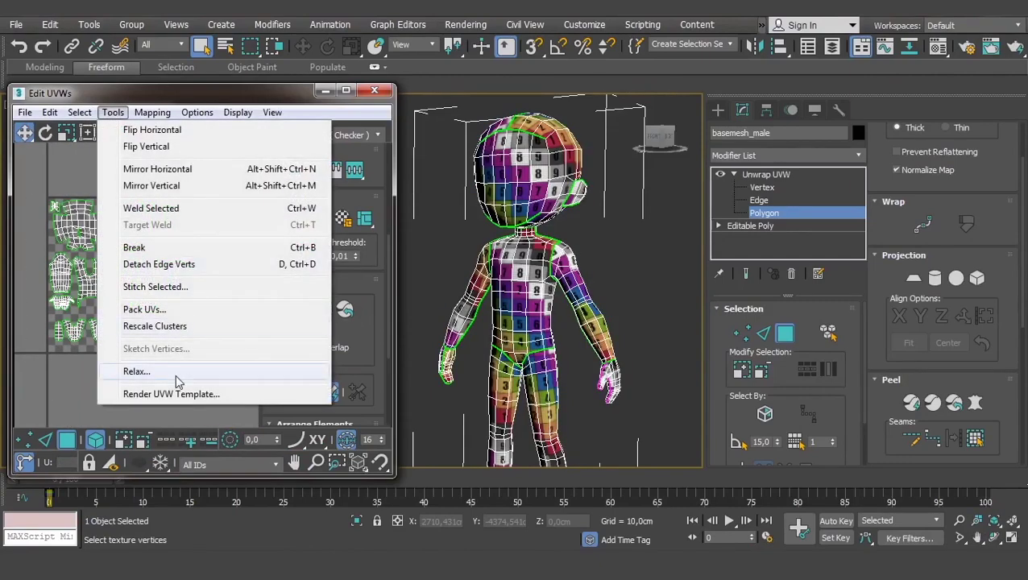
{"action": "left_click", "coordinate": [167, 396]}
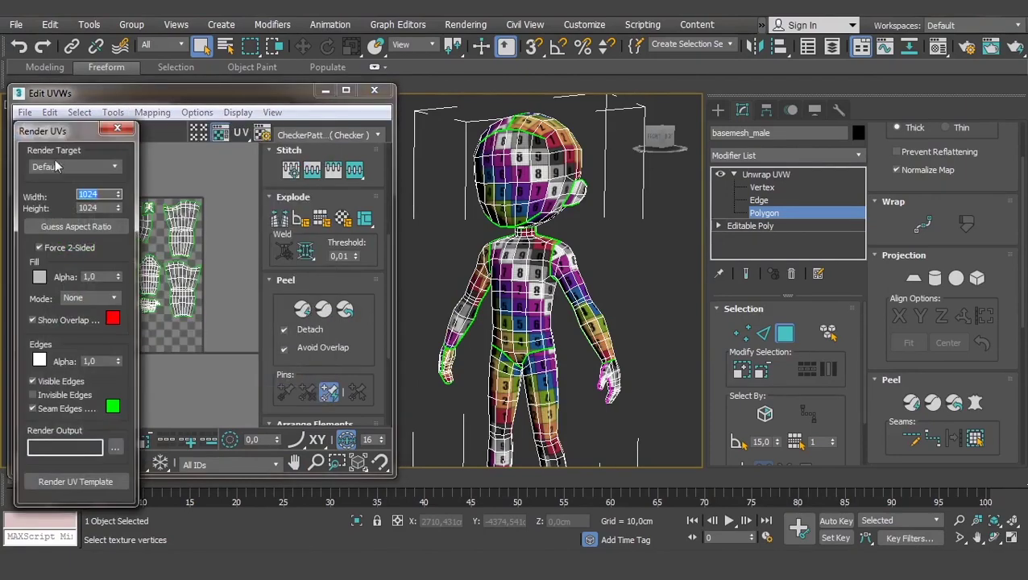
{"action": "left_click_drag", "start_coordinate": [63, 131], "coordinate": [238, 108]}
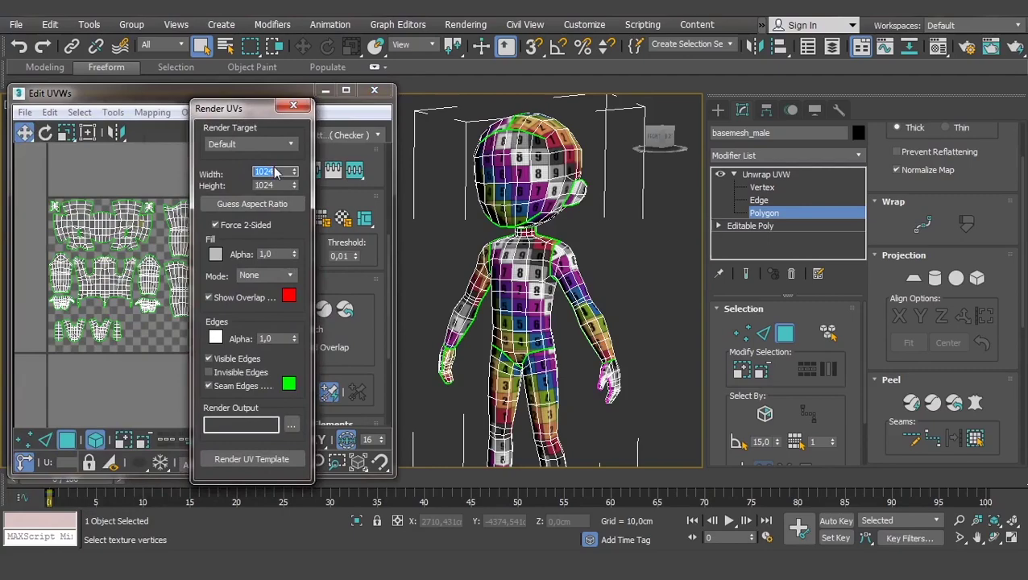
{"action": "left_click", "coordinate": [253, 458]}
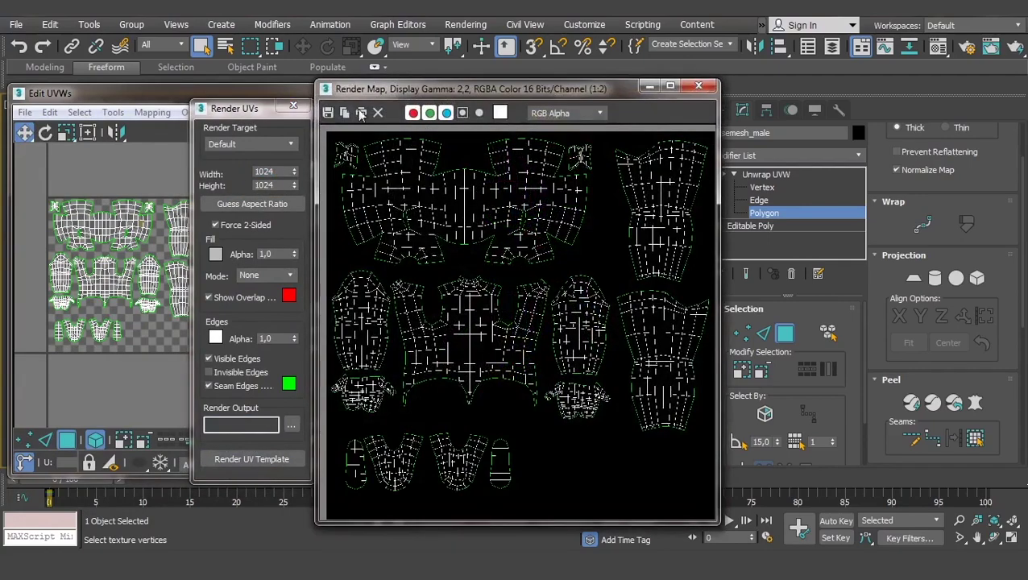
Save the template as JPEG unwrap_basemesh at quality 100 and close both render windows.
{"action": "left_click", "coordinate": [327, 113]}
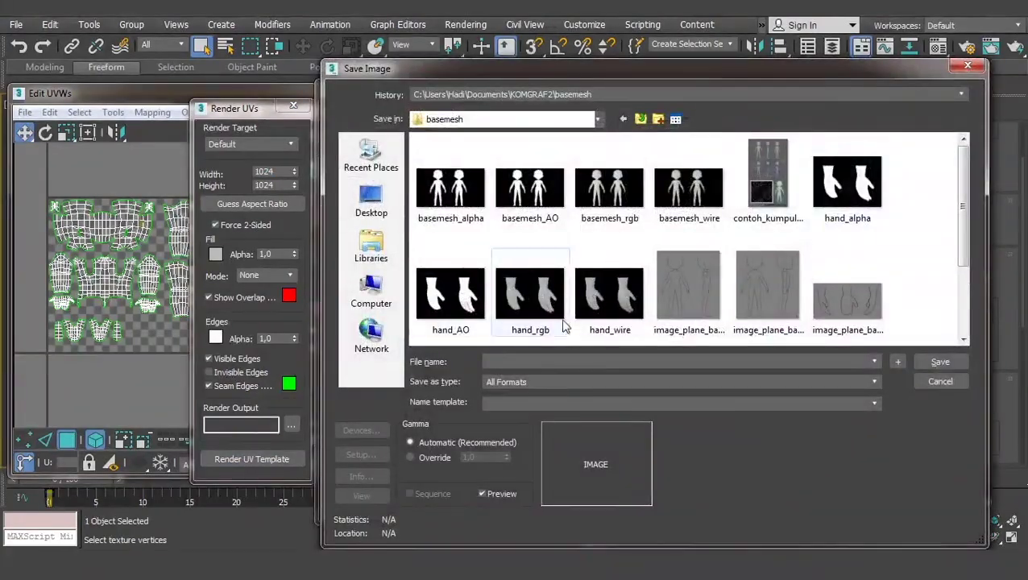
{"action": "type", "text": "un"}
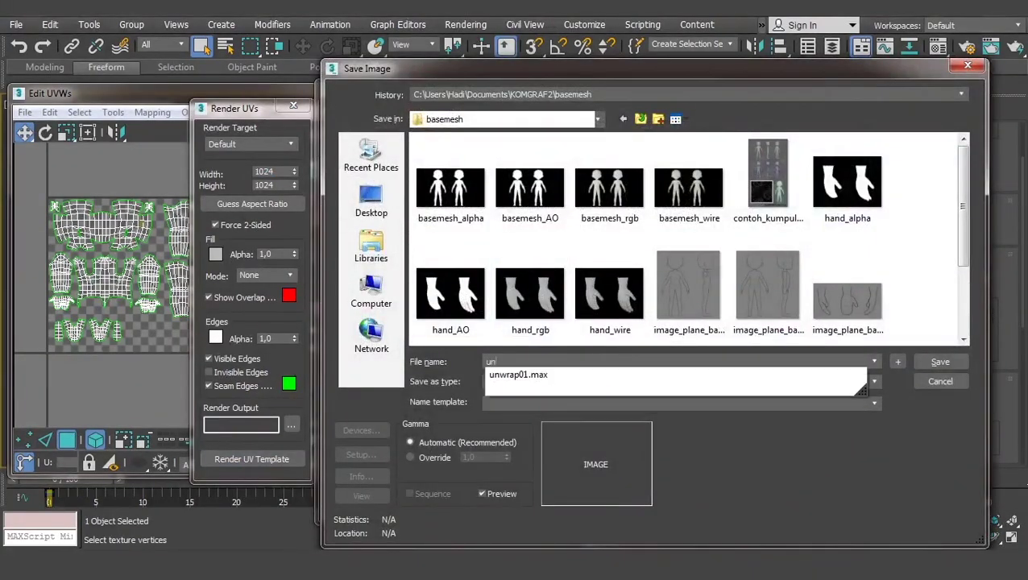
{"action": "type", "text": "wrap_basemesh"}
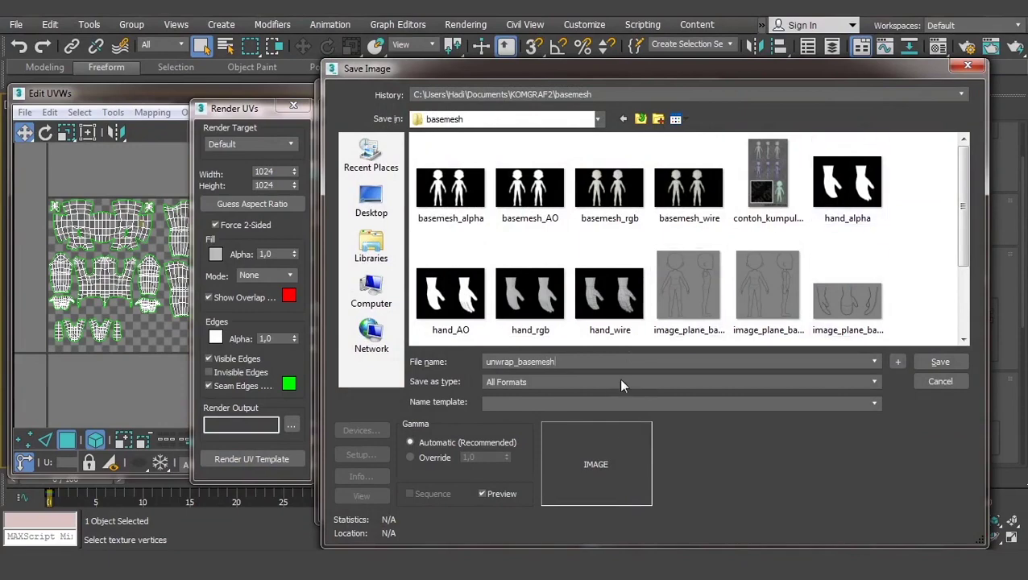
{"action": "left_click", "coordinate": [617, 381]}
{"action": "left_click", "coordinate": [531, 465]}
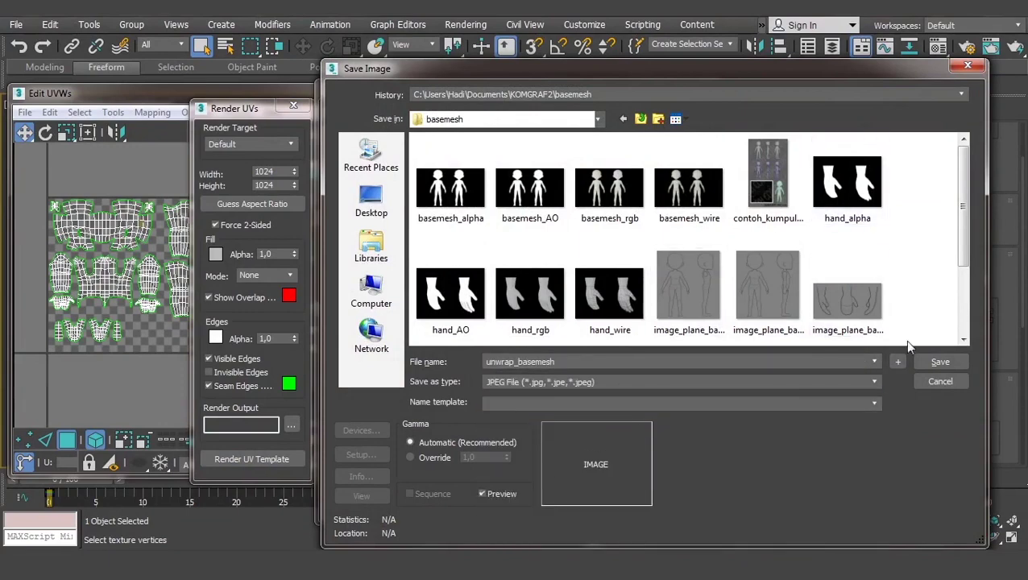
{"action": "left_click", "coordinate": [941, 361]}
{"action": "left_click", "coordinate": [611, 388]}
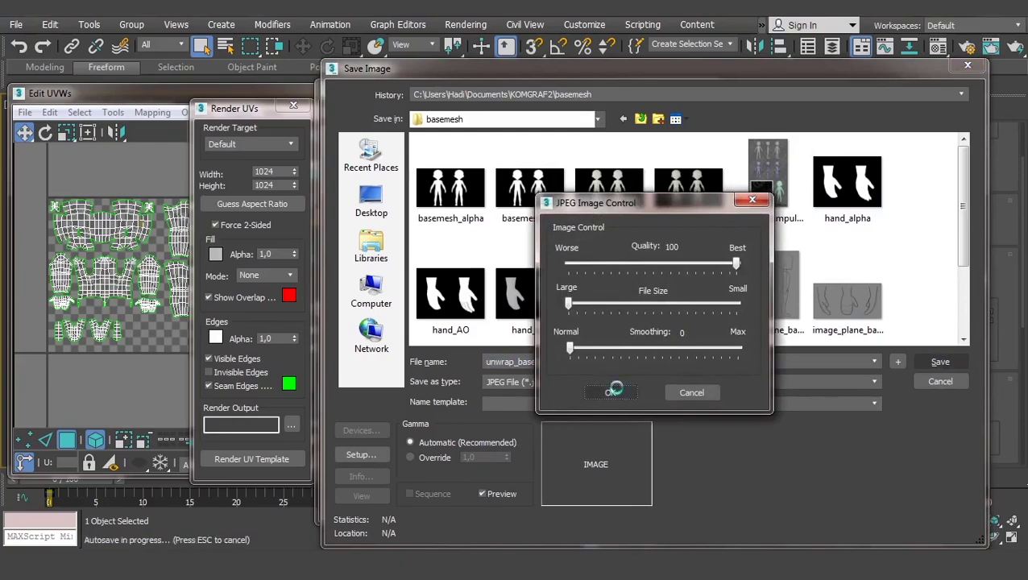
{"action": "left_click", "coordinate": [698, 85]}
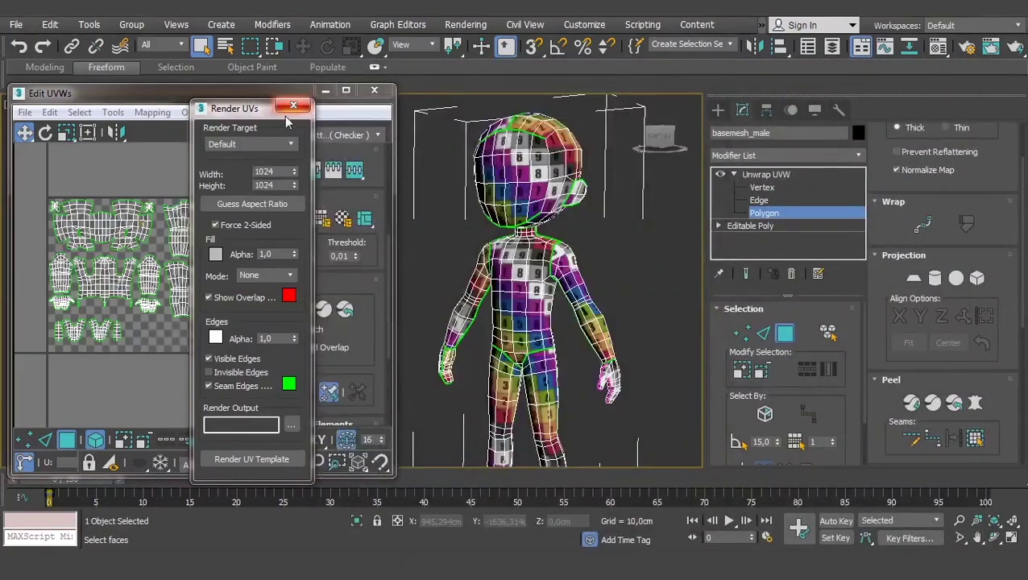
{"action": "left_click", "coordinate": [293, 106]}
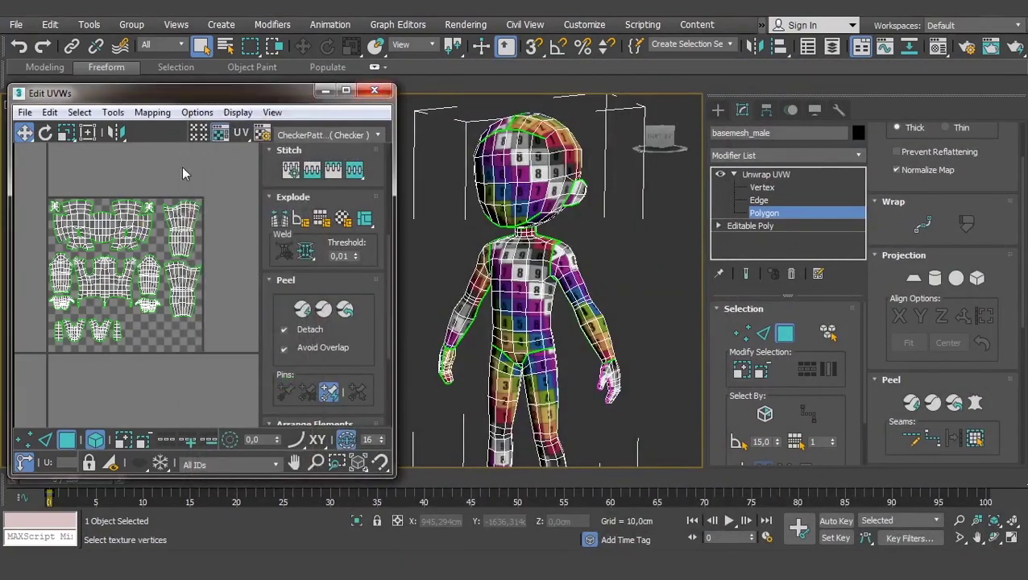
Collapse the Unwrap UVW modifier stack with Collapse All, confirming the warning.
{"action": "left_click", "coordinate": [364, 95]}
{"action": "right_click", "coordinate": [761, 174]}
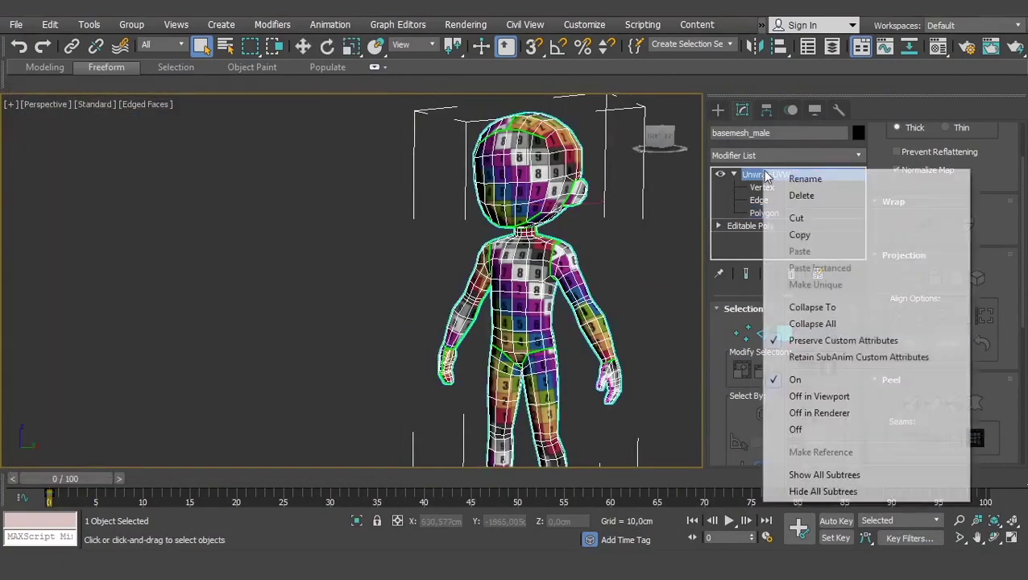
{"action": "left_click", "coordinate": [811, 323]}
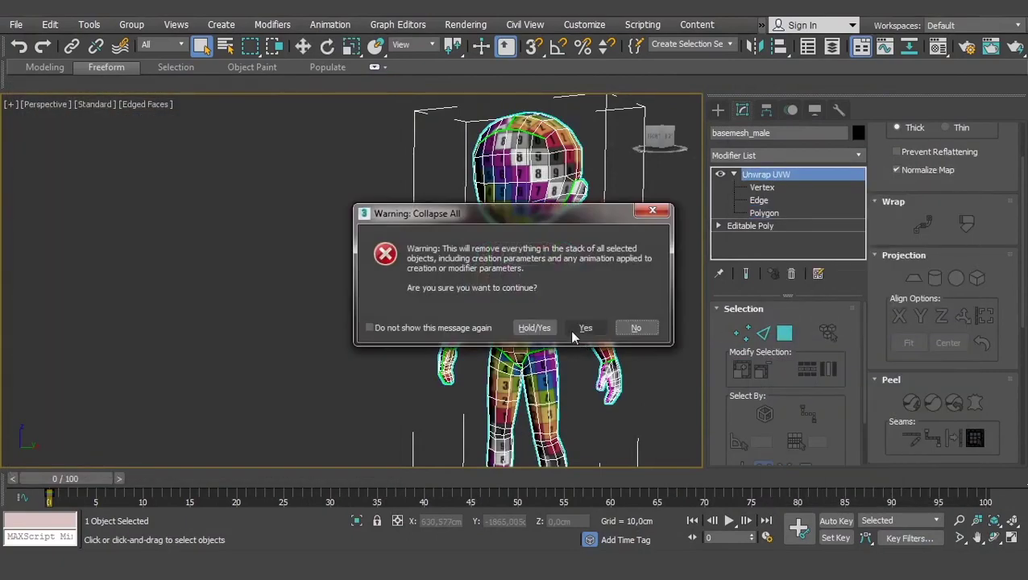
{"action": "left_click", "coordinate": [583, 327]}
{"action": "scroll", "coordinate": [610, 316], "scroll_direction": "up", "scroll_amount": 3}
{"action": "scroll", "coordinate": [530, 298], "scroll_direction": "up", "scroll_amount": 2}
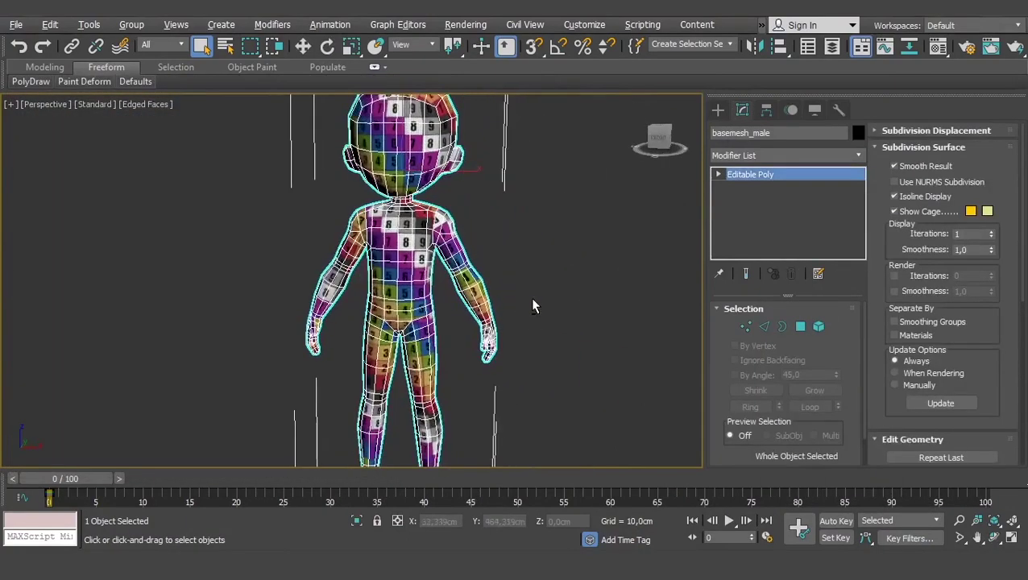
Reframe and reselect basemesh_male to verify it is now an Editable Poly.
{"action": "left_click", "coordinate": [493, 252]}
{"action": "left_click", "coordinate": [419, 249]}
{"action": "scroll", "coordinate": [469, 262], "scroll_direction": "down", "scroll_amount": 2}
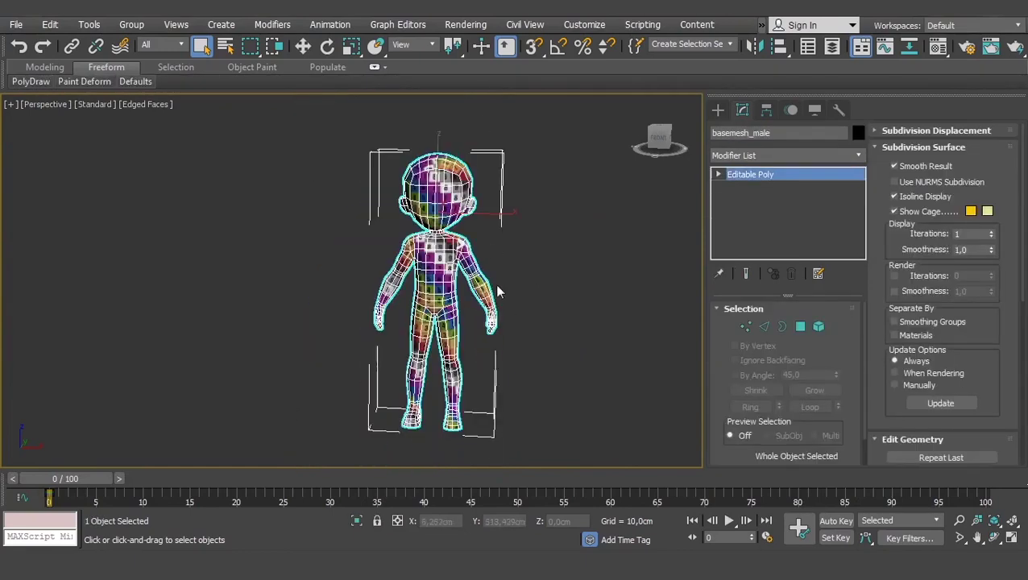
{"action": "scroll", "coordinate": [500, 292], "scroll_direction": "down", "scroll_amount": 1}
{"action": "left_click", "coordinate": [500, 293]}
{"action": "scroll", "coordinate": [427, 273], "scroll_direction": "up", "scroll_amount": 2}
{"action": "scroll", "coordinate": [427, 273], "scroll_direction": "down", "scroll_amount": 2}
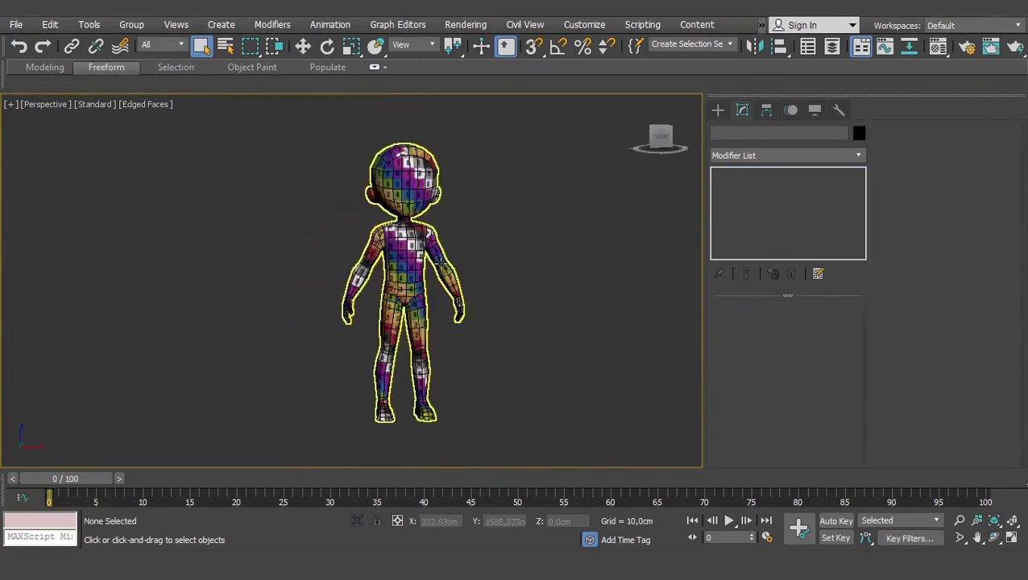
{"action": "scroll", "coordinate": [431, 262], "scroll_direction": "up", "scroll_amount": 2}
{"action": "scroll", "coordinate": [419, 242], "scroll_direction": "up", "scroll_amount": 1}
{"action": "scroll", "coordinate": [407, 254], "scroll_direction": "up", "scroll_amount": 1}
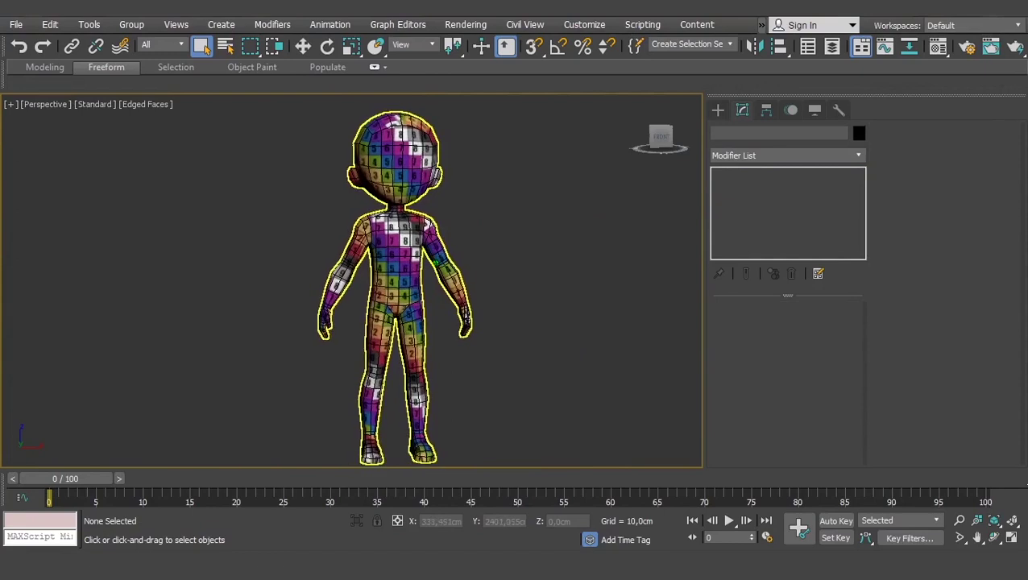
{"action": "scroll", "coordinate": [401, 256], "scroll_direction": "up", "scroll_amount": 1}
{"action": "middle_click_drag", "start_coordinate": [400, 256], "coordinate": [379, 254]}
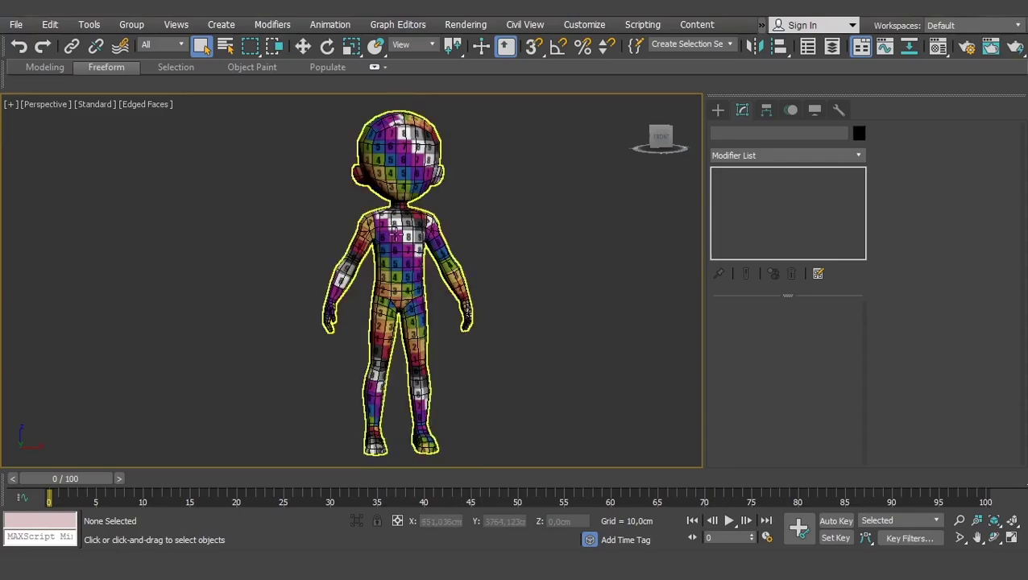
{"action": "left_click", "coordinate": [397, 247]}
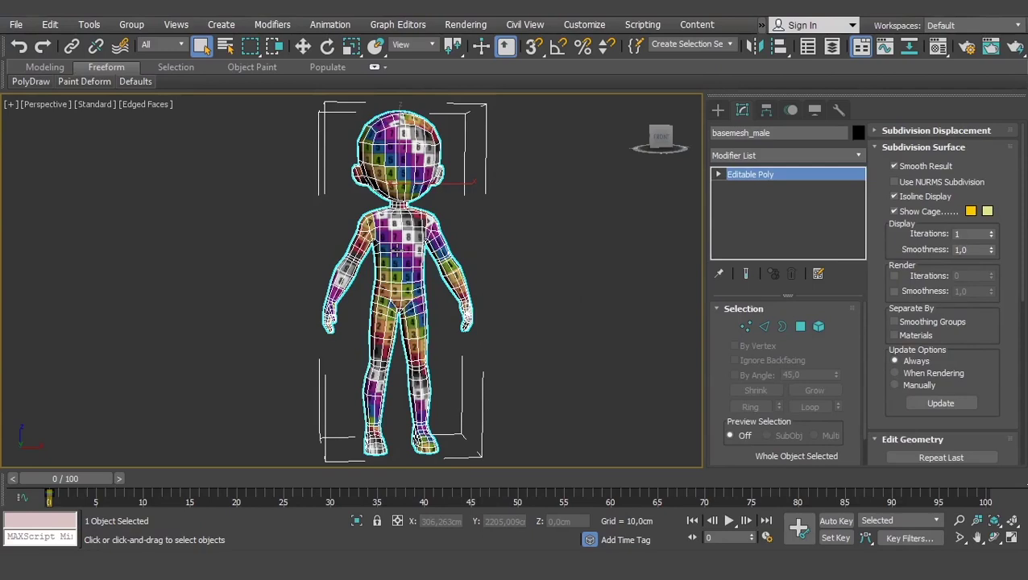
{"action": "left_click", "coordinate": [516, 253]}
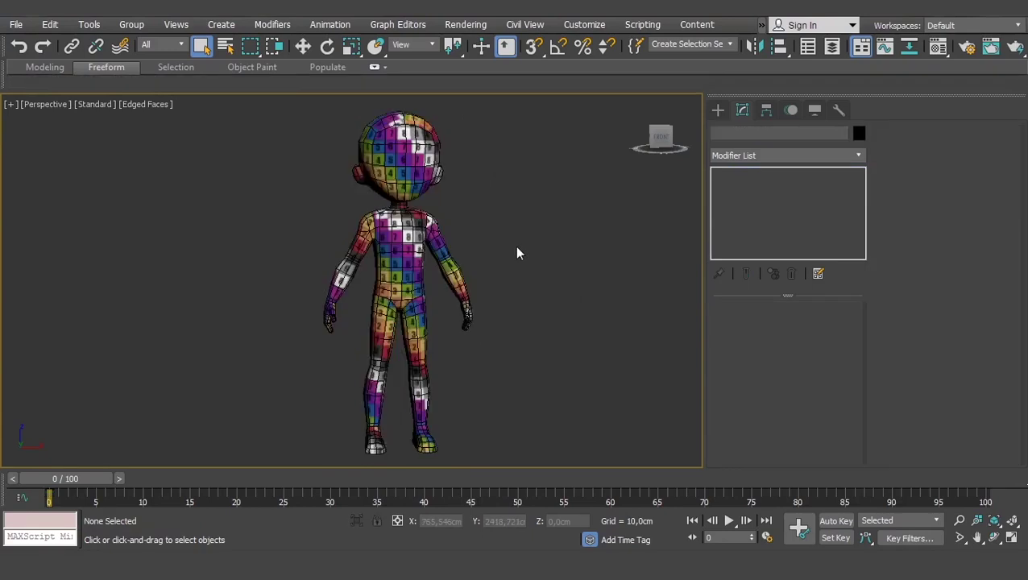